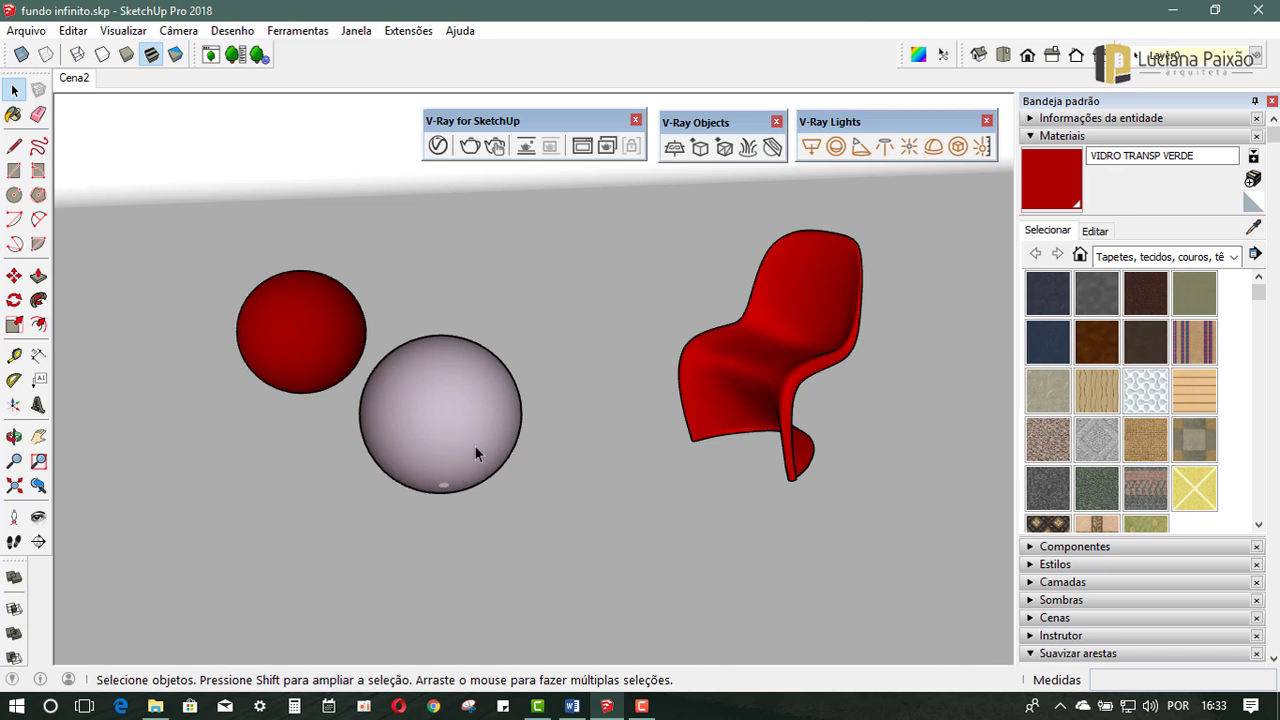
# Step: Orbit and zoom around the scene to see the whole backdrop from the side and front
pyautogui.moveTo(474, 445); pyautogui.dragTo(497, 457, button='middle')
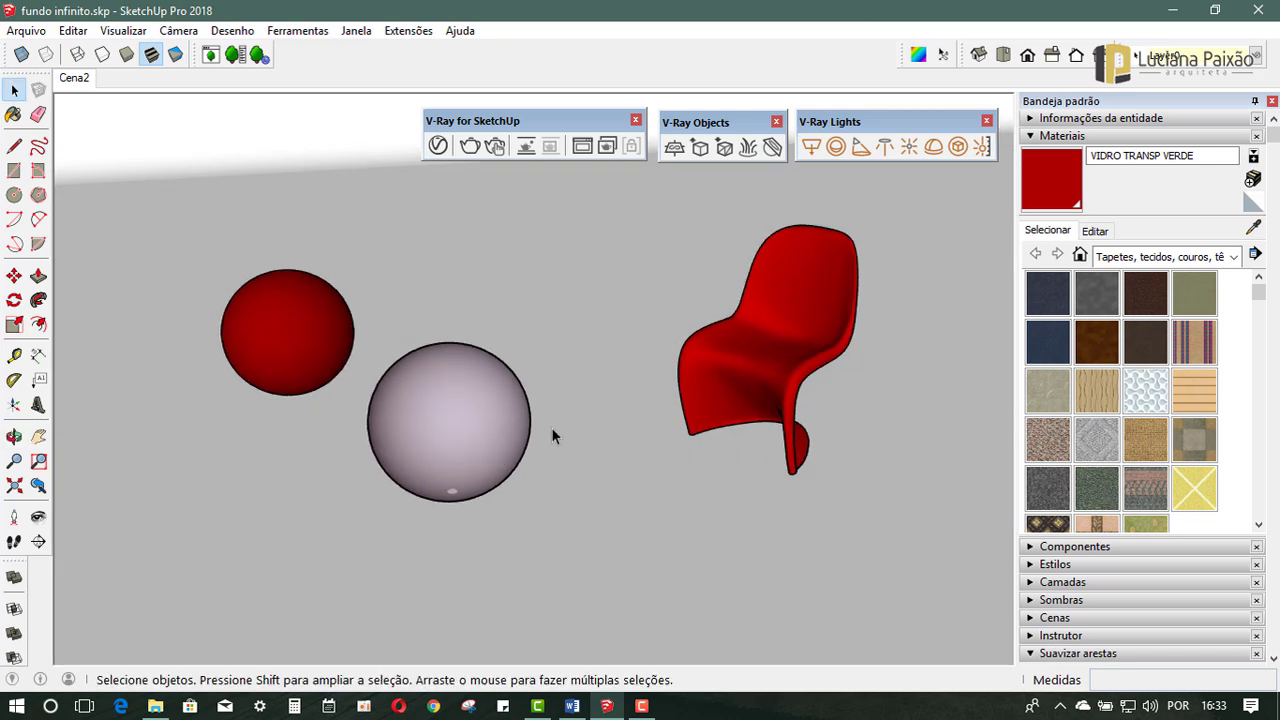
pyautogui.moveTo(731, 428); pyautogui.dragTo(714, 477, button='middle')
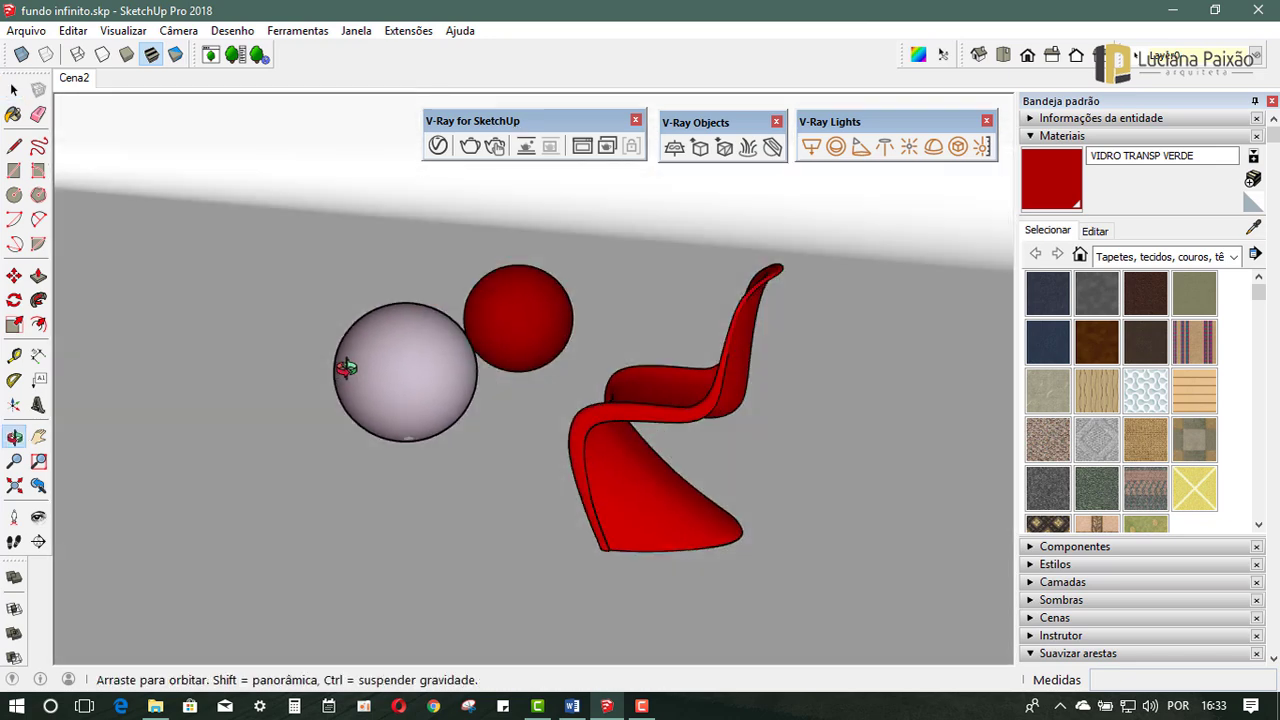
pyautogui.scroll(-3, 534, 349)
pyautogui.scroll(-3, 534, 352)
pyautogui.scroll(-3, 534, 352)
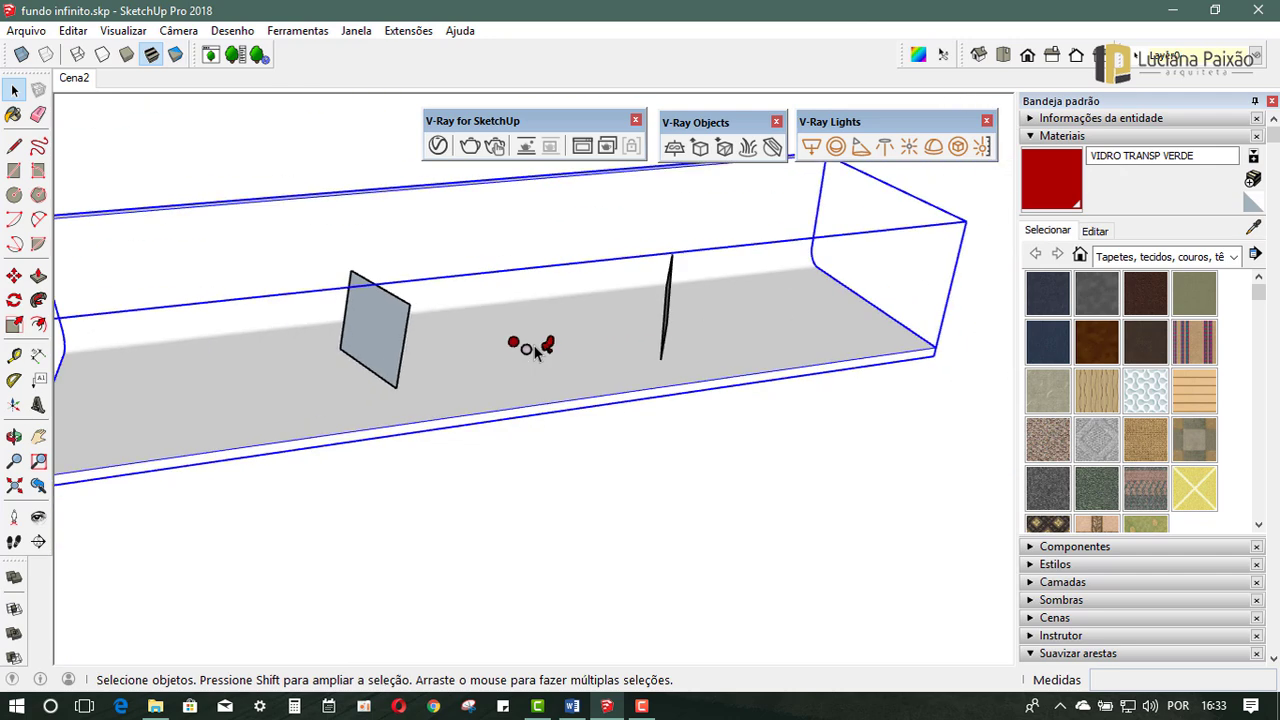
pyautogui.scroll(-2, 534, 352)
pyautogui.moveTo(643, 450); pyautogui.dragTo(634, 316, button='middle')
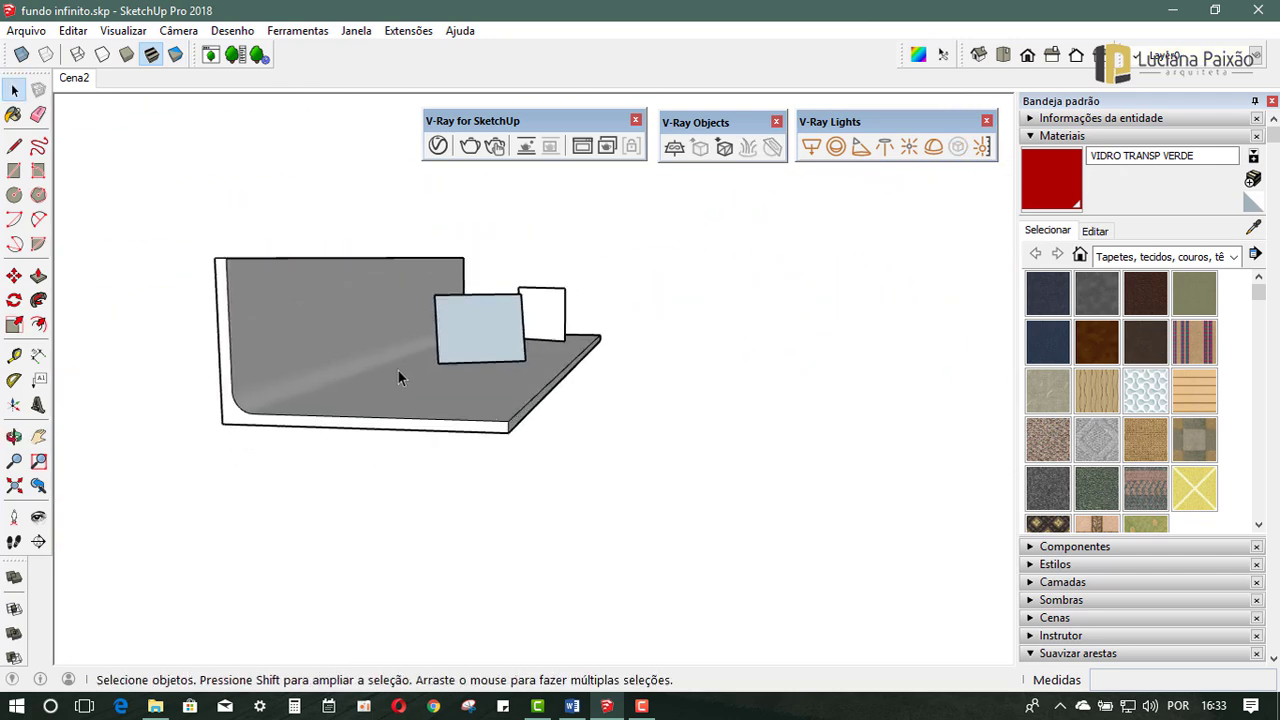
pyautogui.moveTo(551, 371)
pyautogui.mouseDown(button='middle')
pyautogui.moveTo(443, 394)
pyautogui.moveTo(370, 271)
pyautogui.mouseUp(button='middle')
pyautogui.scroll(3, 538, 324)
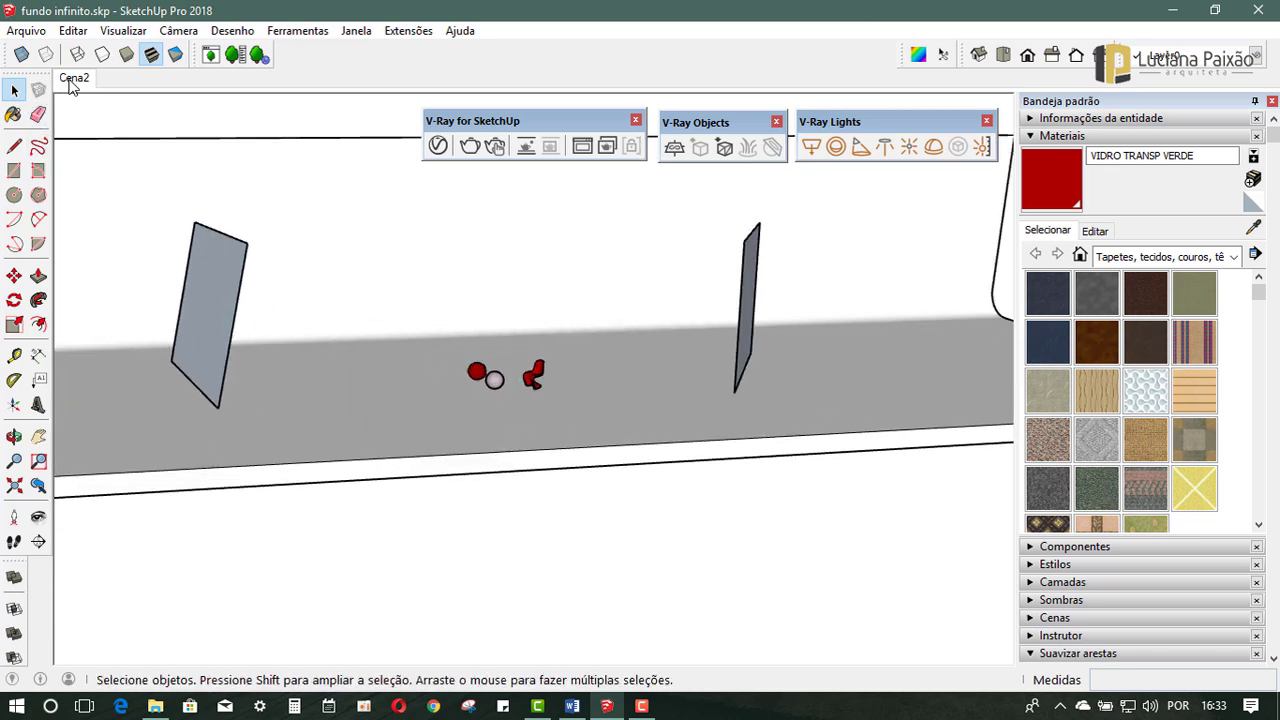
pyautogui.scroll(2, 347, 139)
pyautogui.scroll(2, 431, 315)
pyautogui.scroll(3, 431, 309)
pyautogui.scroll(2, 431, 309)
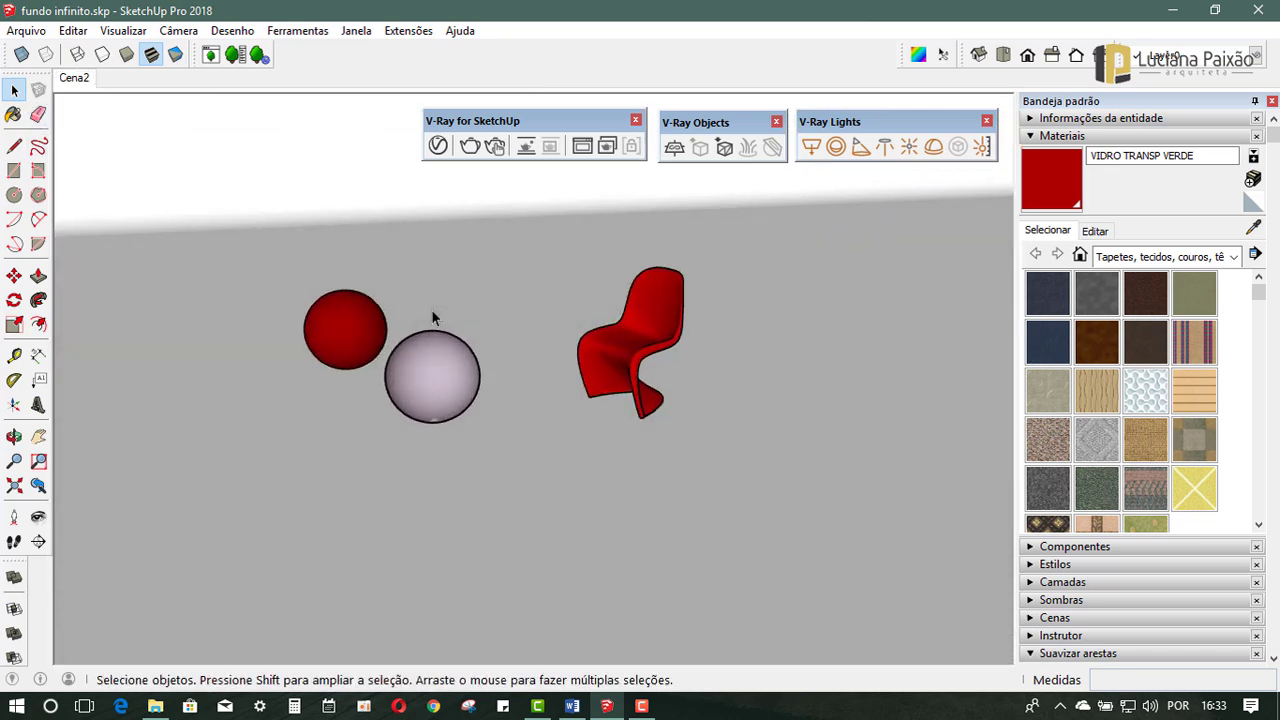
pyautogui.scroll(2, 431, 312)
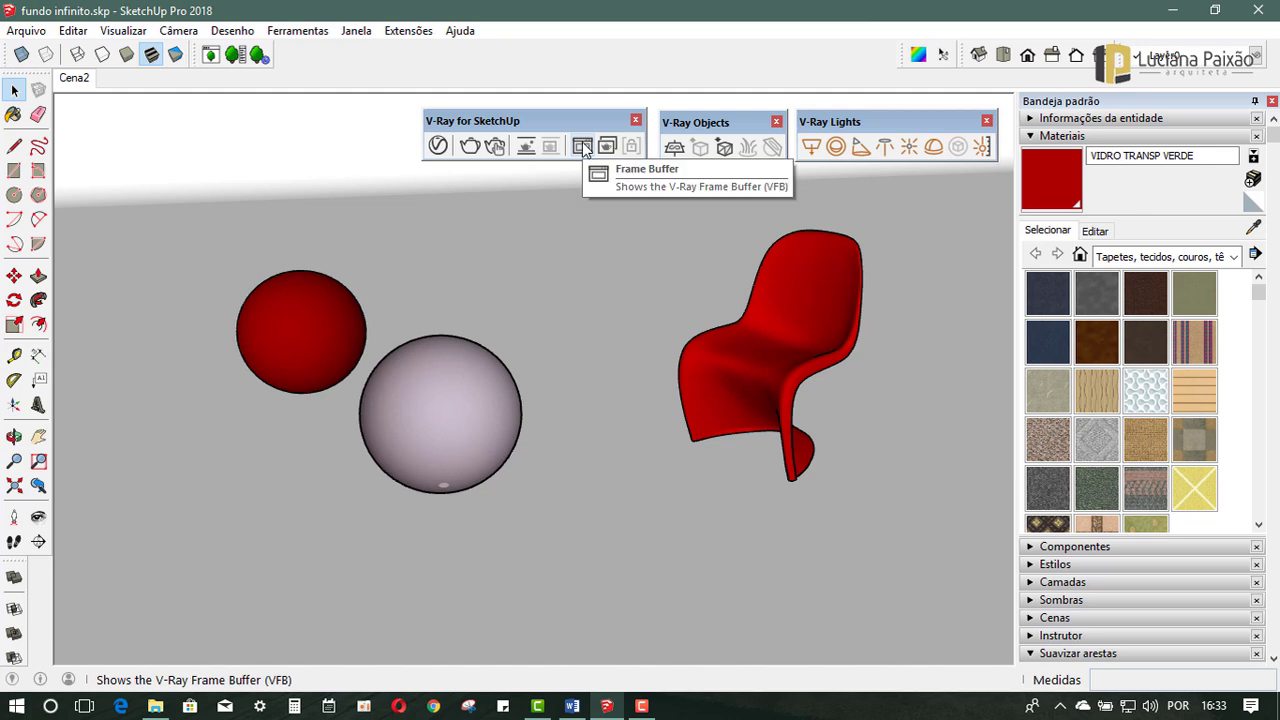
# Step: Review the last V-Ray render, then place the V-Ray Objects and Lights toolbars side by side
pyautogui.click(583, 147)
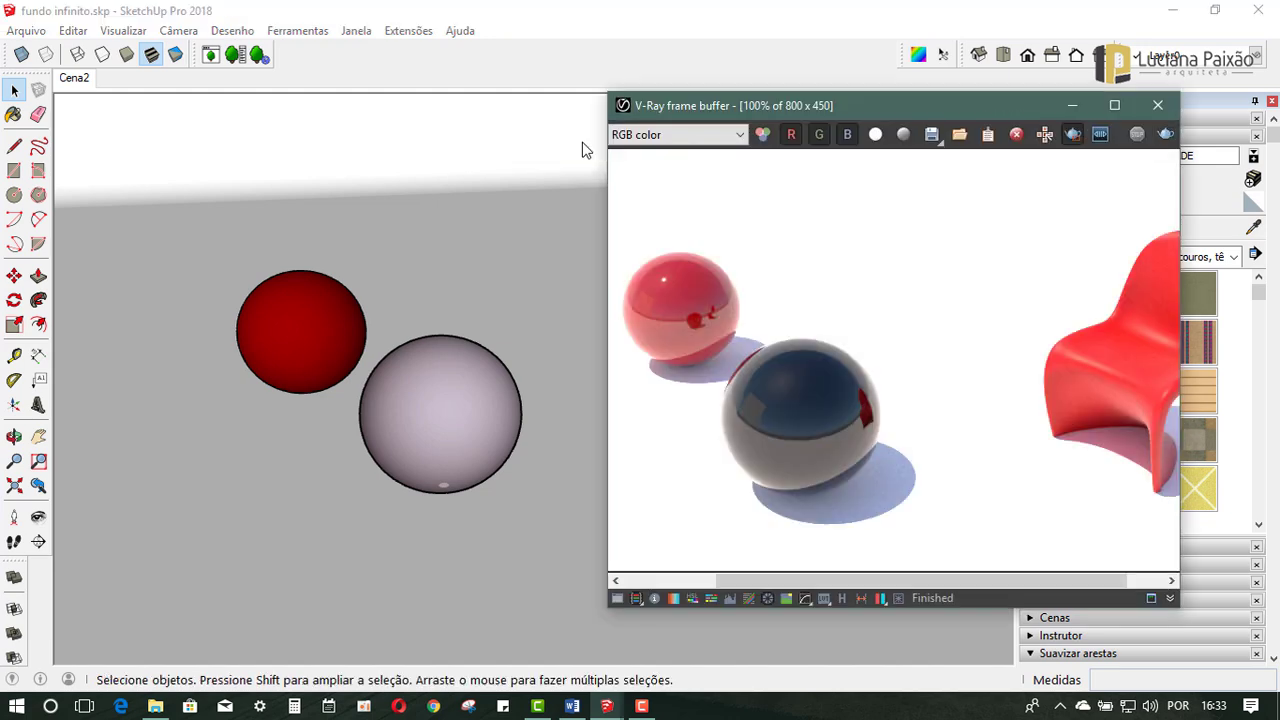
pyautogui.click(1160, 107)
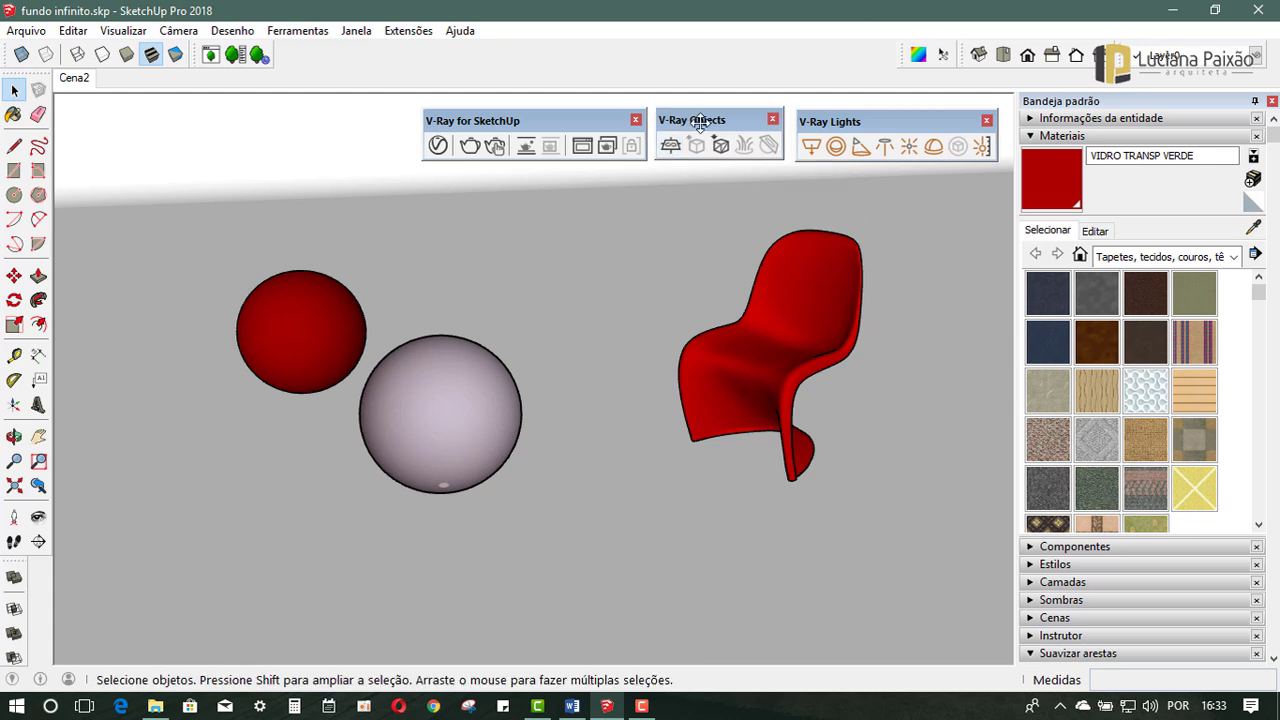
pyautogui.moveTo(700, 120); pyautogui.dragTo(697, 120)
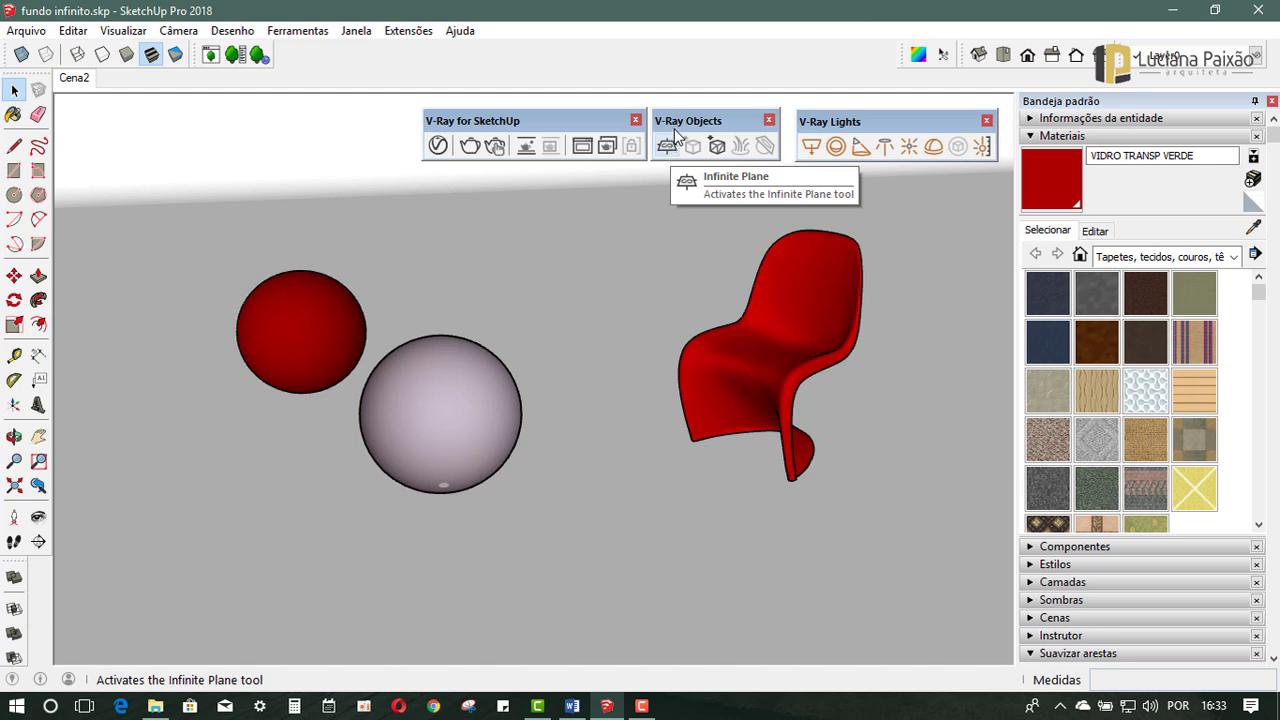
pyautogui.moveTo(698, 117); pyautogui.dragTo(697, 116)
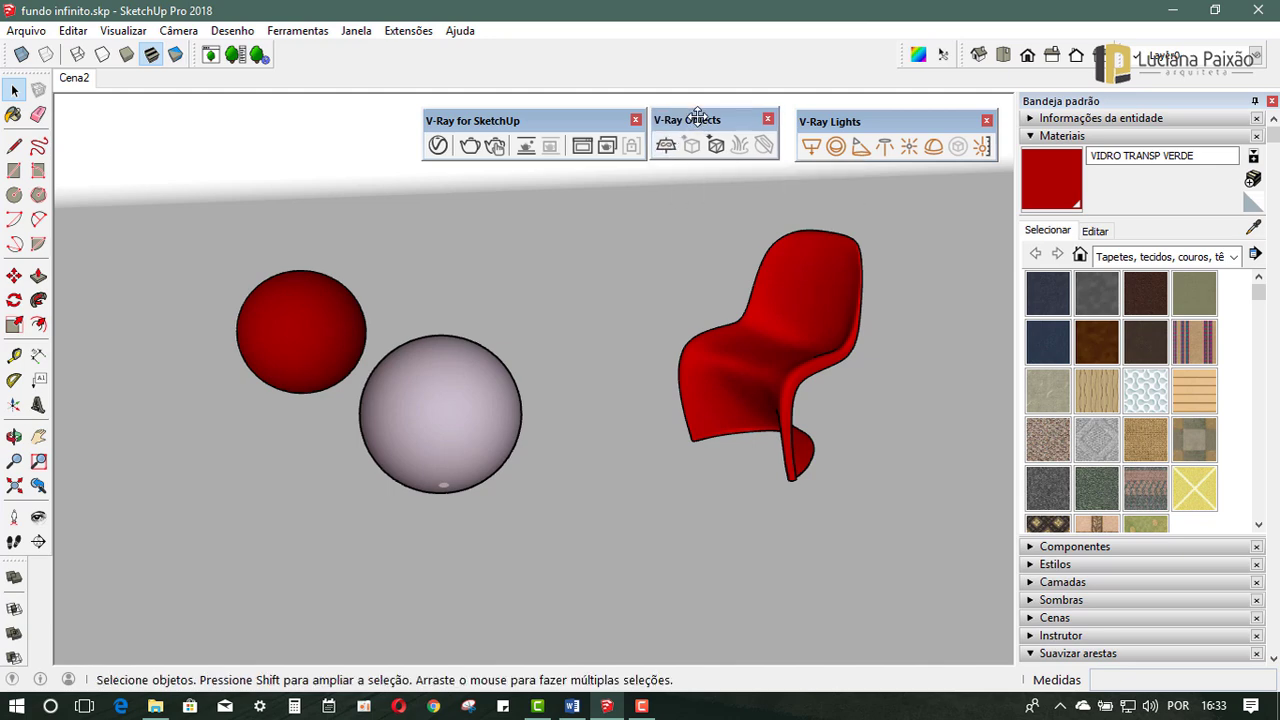
pyautogui.moveTo(854, 121); pyautogui.dragTo(840, 119)
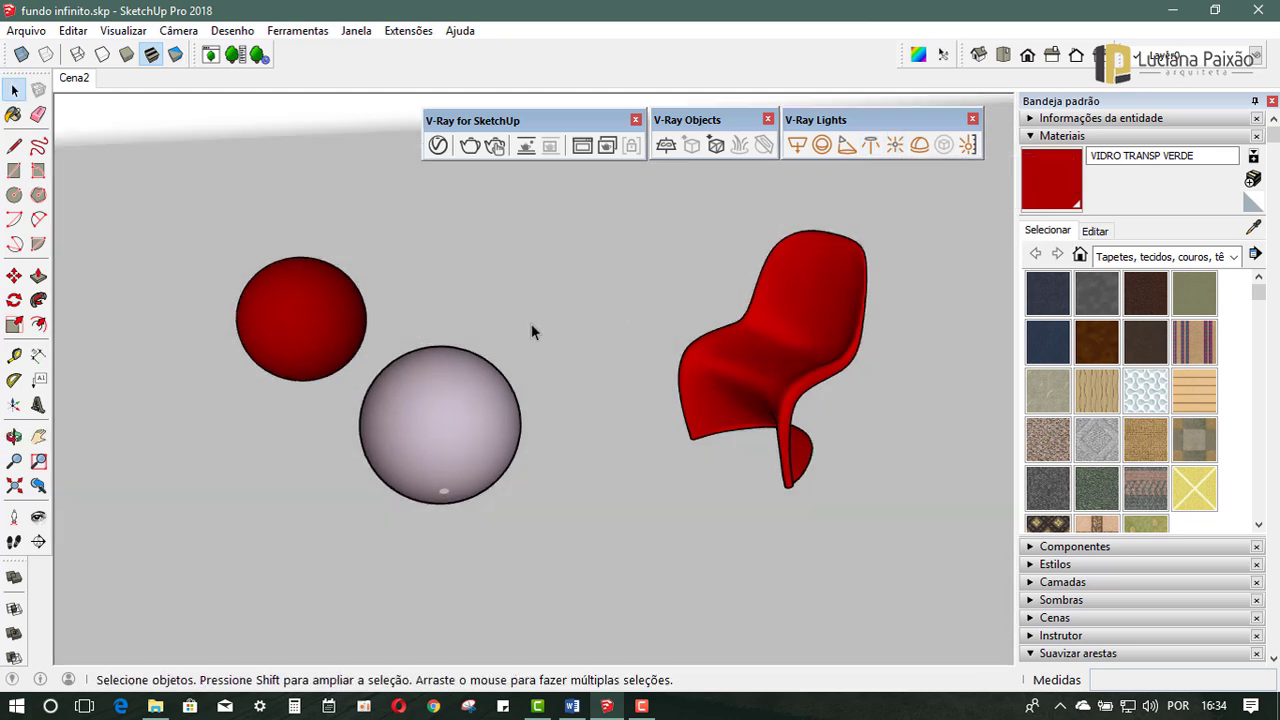
# Step: Zoom out and inspect the right-hand light panel from another angle, then deselect it
pyautogui.scroll(-3, 540, 322)
pyautogui.scroll(-3, 544, 322)
pyautogui.scroll(-2, 544, 322)
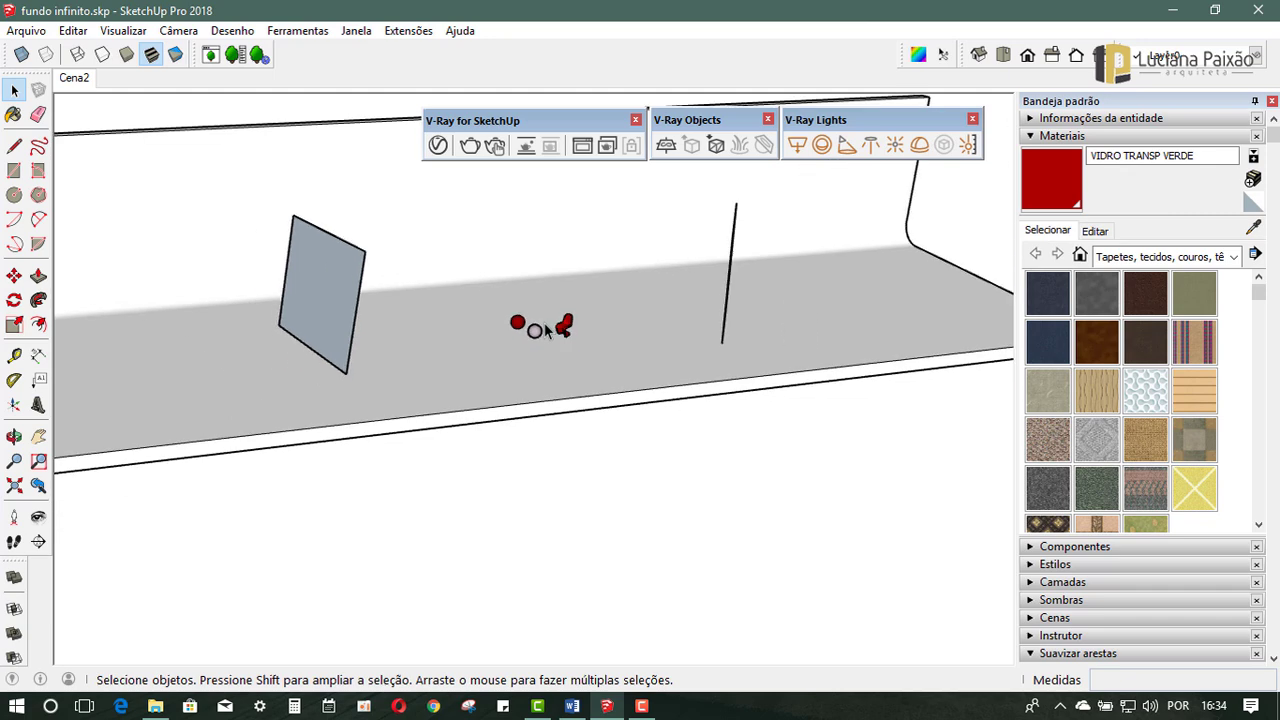
pyautogui.click(298, 279)
pyautogui.moveTo(730, 268)
pyautogui.mouseDown(button='middle')
pyautogui.moveTo(523, 409)
pyautogui.moveTo(600, 406)
pyautogui.moveTo(311, 112)
pyautogui.mouseUp(button='middle')
pyautogui.click(451, 171)
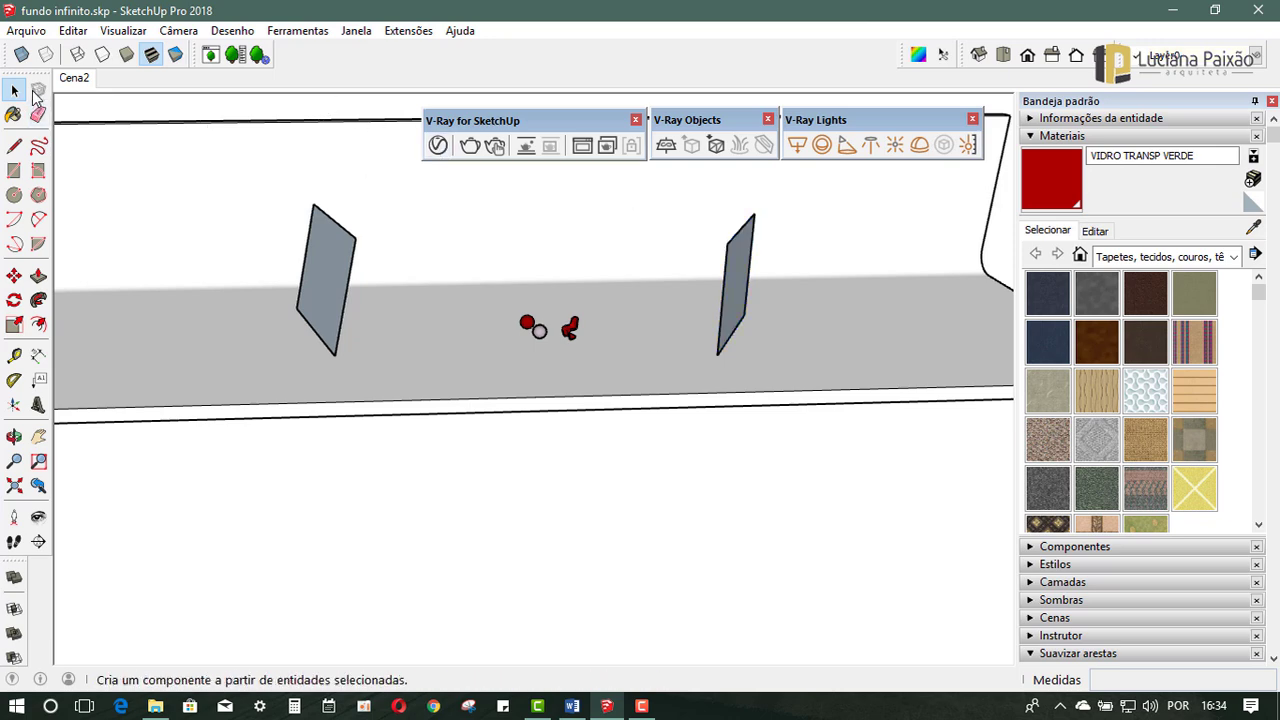
# Step: Return to the Cena2 scene and briefly check the V-Ray Asset Editor
pyautogui.click(86, 81)
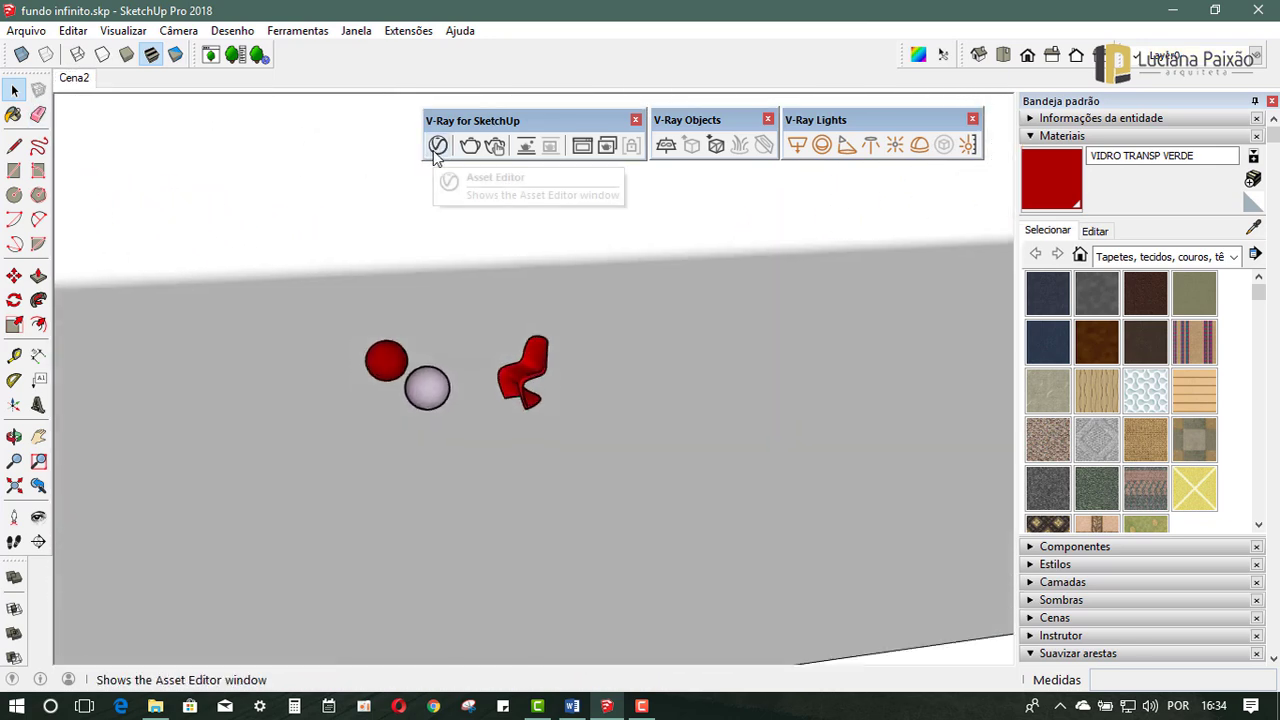
pyautogui.click(438, 146)
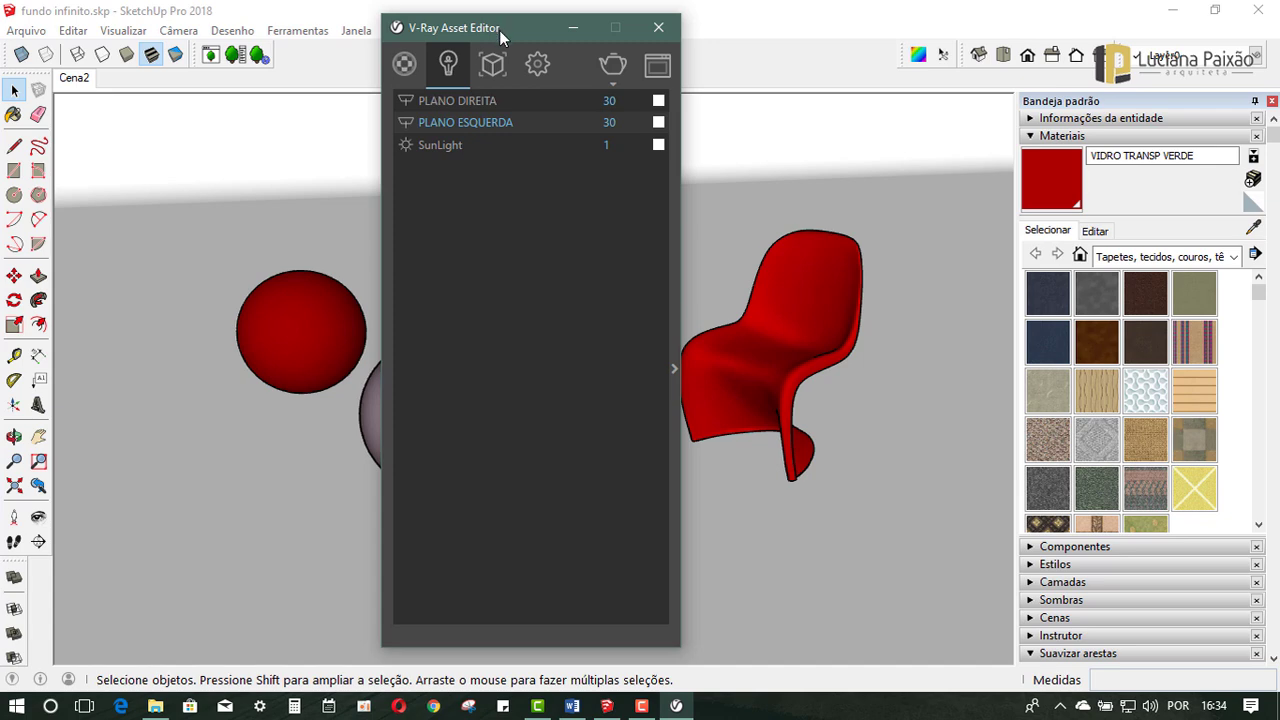
pyautogui.moveTo(499, 32)
pyautogui.mouseDown()
pyautogui.moveTo(216, 38)
pyautogui.moveTo(503, 39)
pyautogui.moveTo(307, 49)
pyautogui.mouseUp()
pyautogui.click(353, 122)
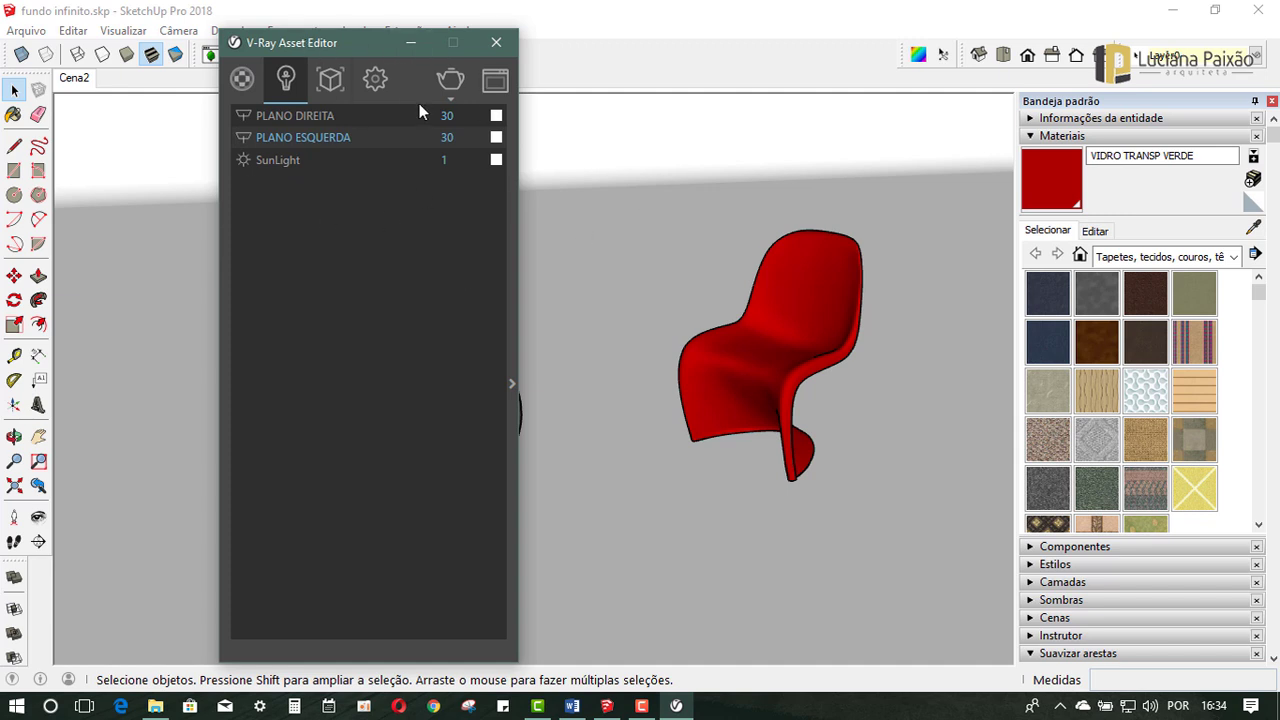
pyautogui.click(497, 46)
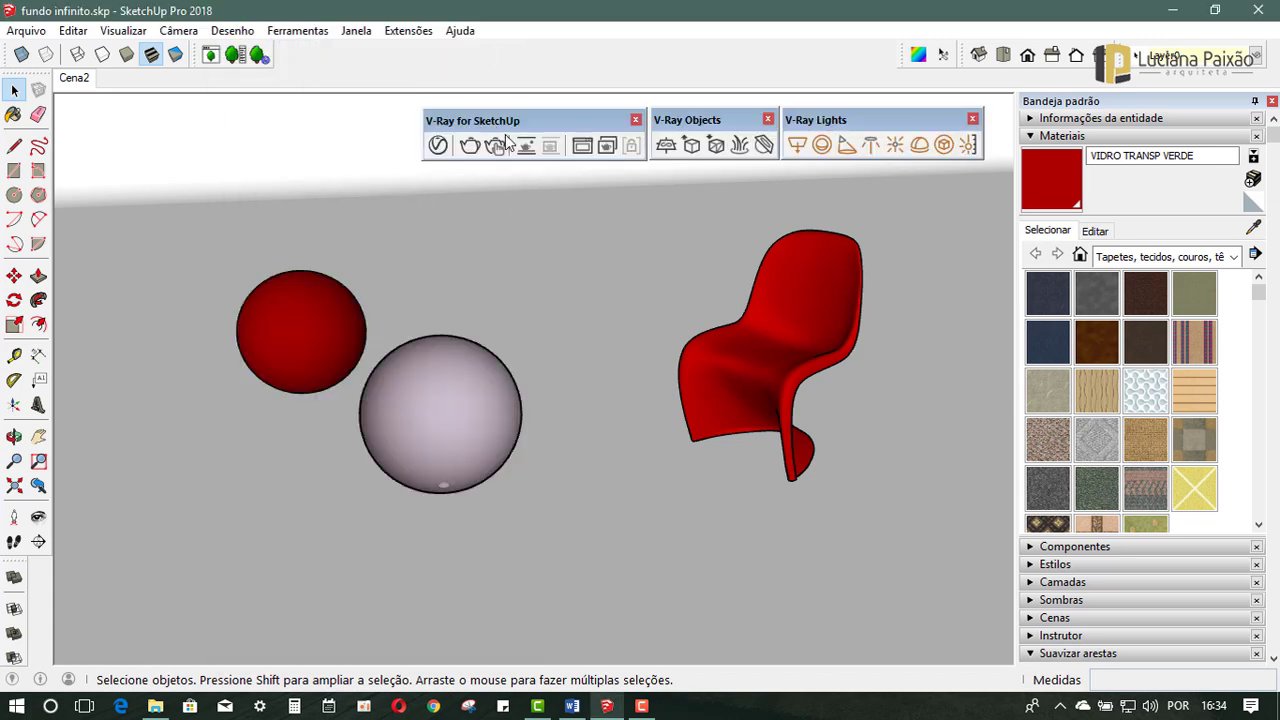
# Step: Dock the V-Ray for SketchUp, Objects and Lights toolbars in the top toolbar row
pyautogui.moveTo(489, 113); pyautogui.dragTo(400, 52)
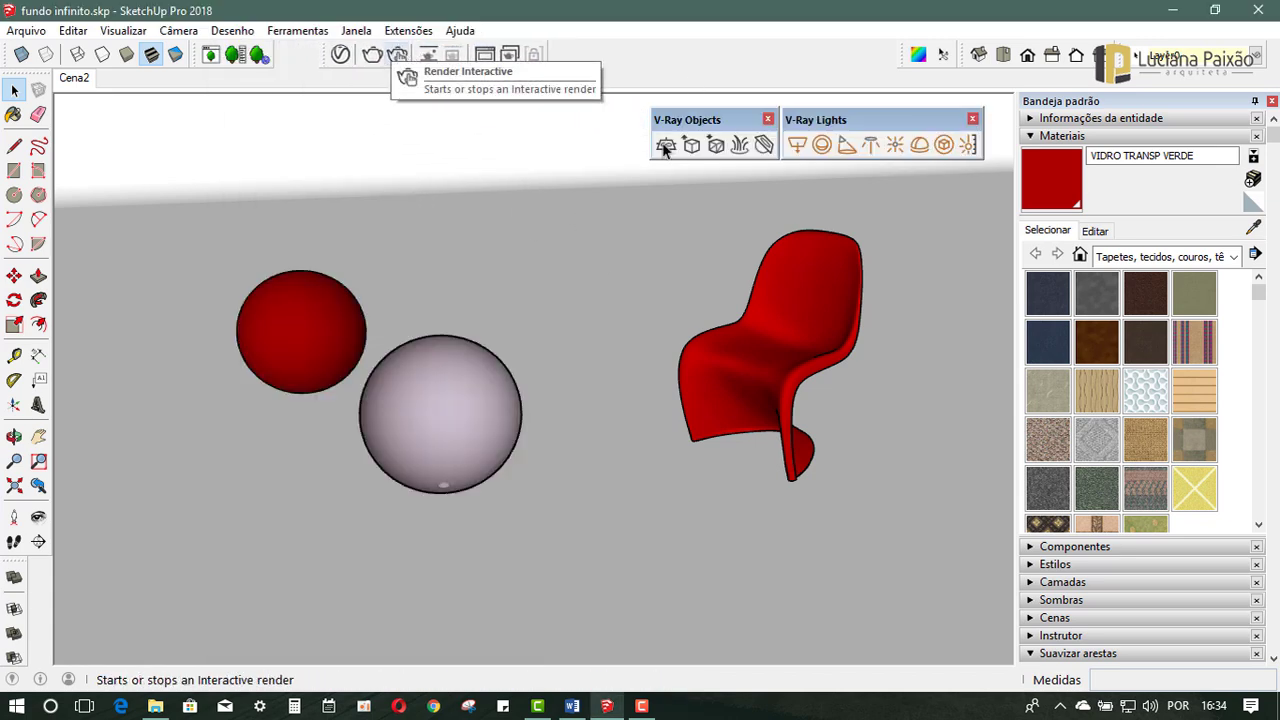
pyautogui.moveTo(705, 127); pyautogui.dragTo(580, 52)
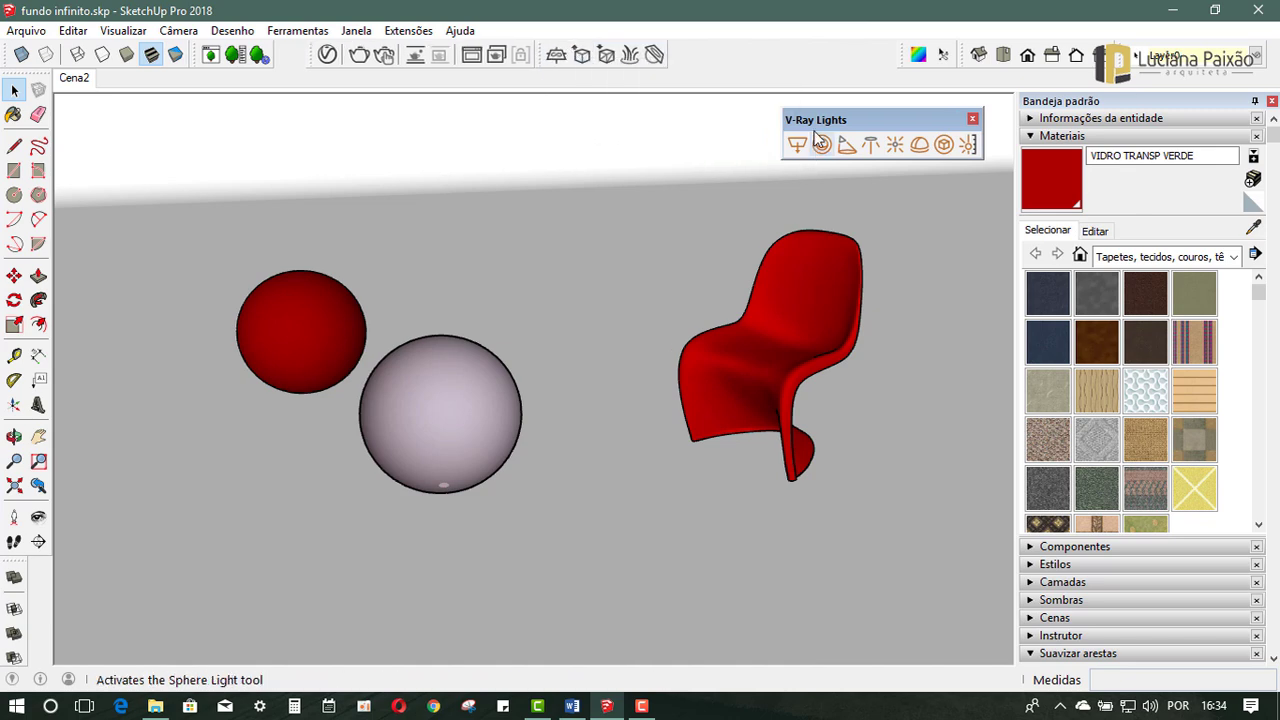
pyautogui.moveTo(802, 112); pyautogui.dragTo(700, 52)
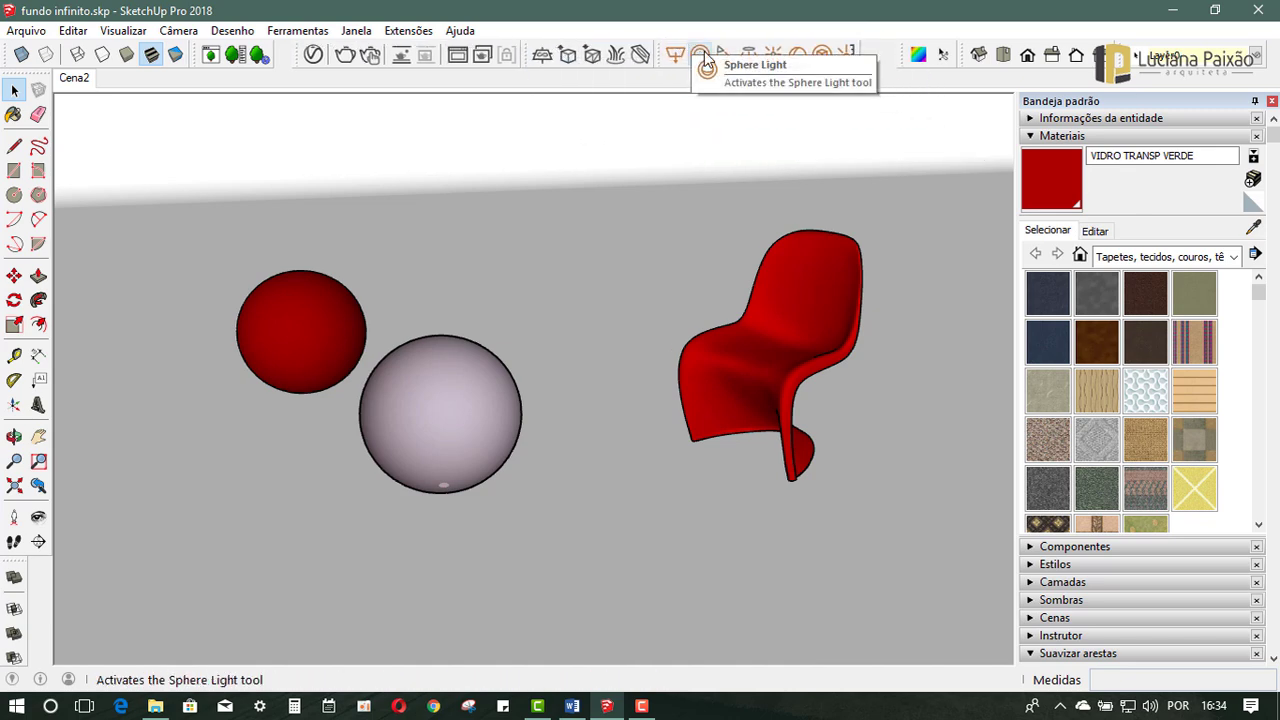
pyautogui.moveTo(300, 54); pyautogui.dragTo(352, 54)
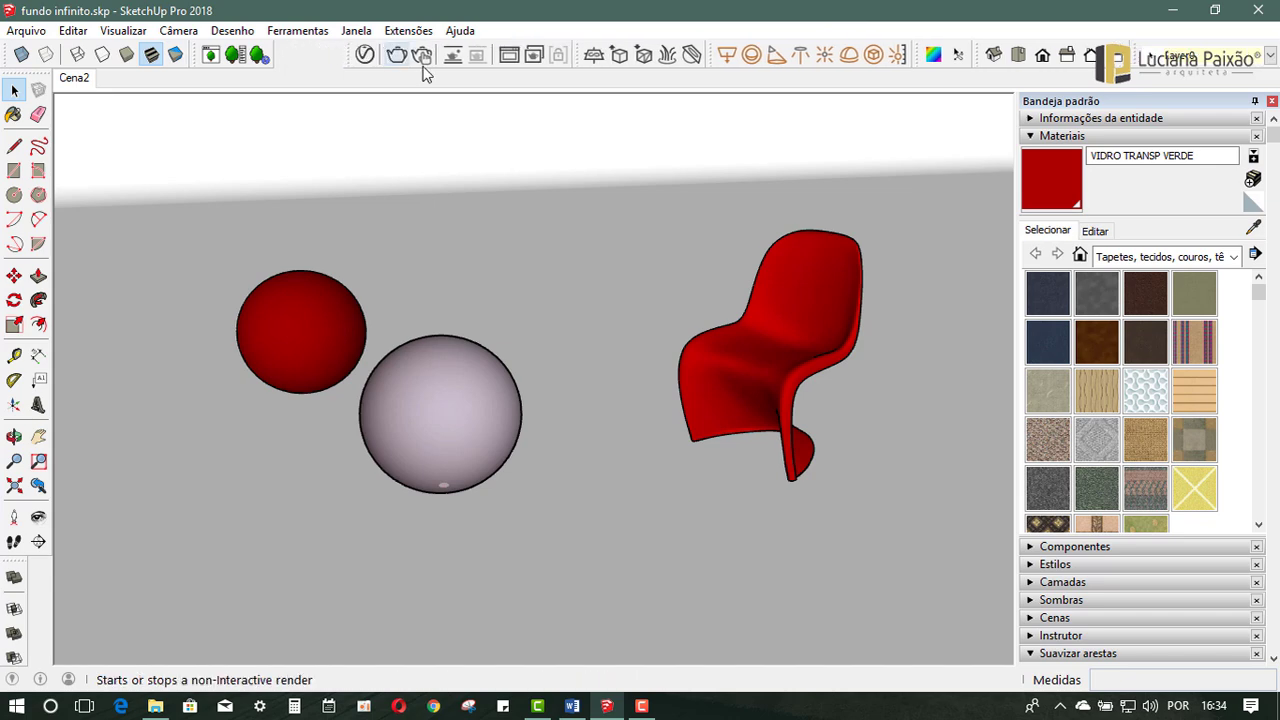
# Step: Browse the Asset Editor's Settings, Geometry and Lights tabs, then expand material settings in Materials
pyautogui.click(365, 56)
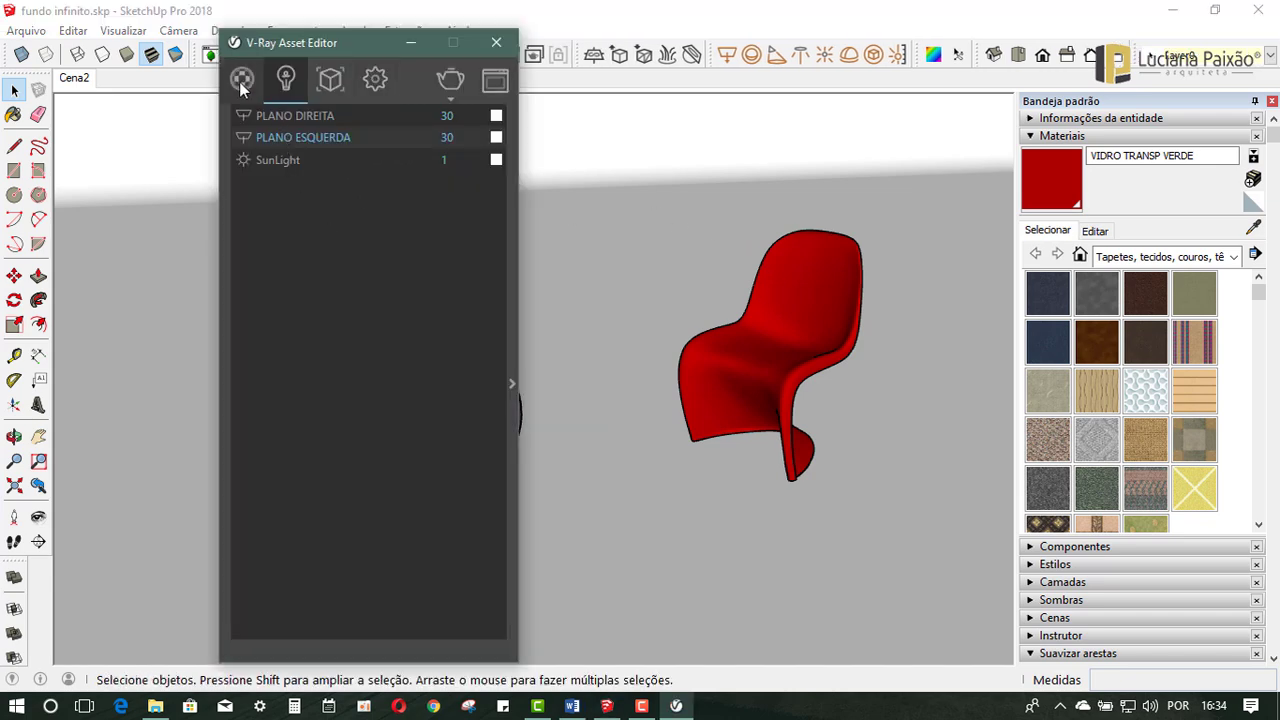
pyautogui.click(242, 79)
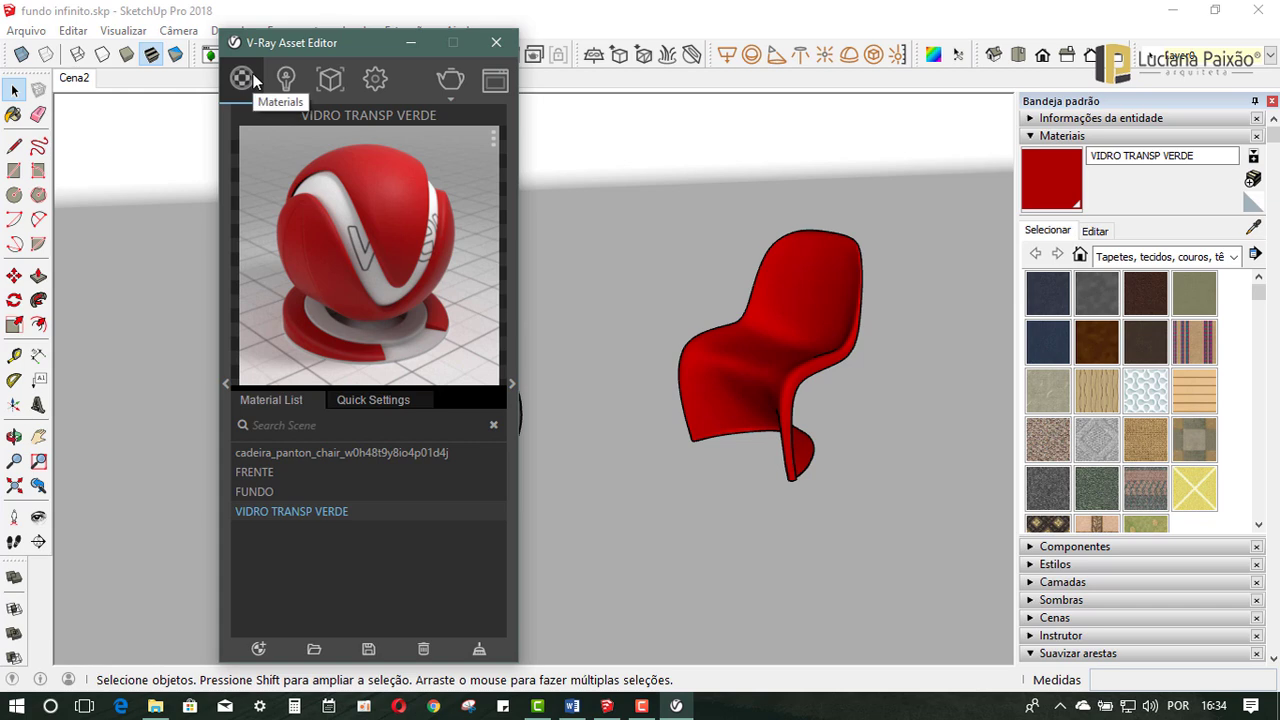
pyautogui.click(375, 79)
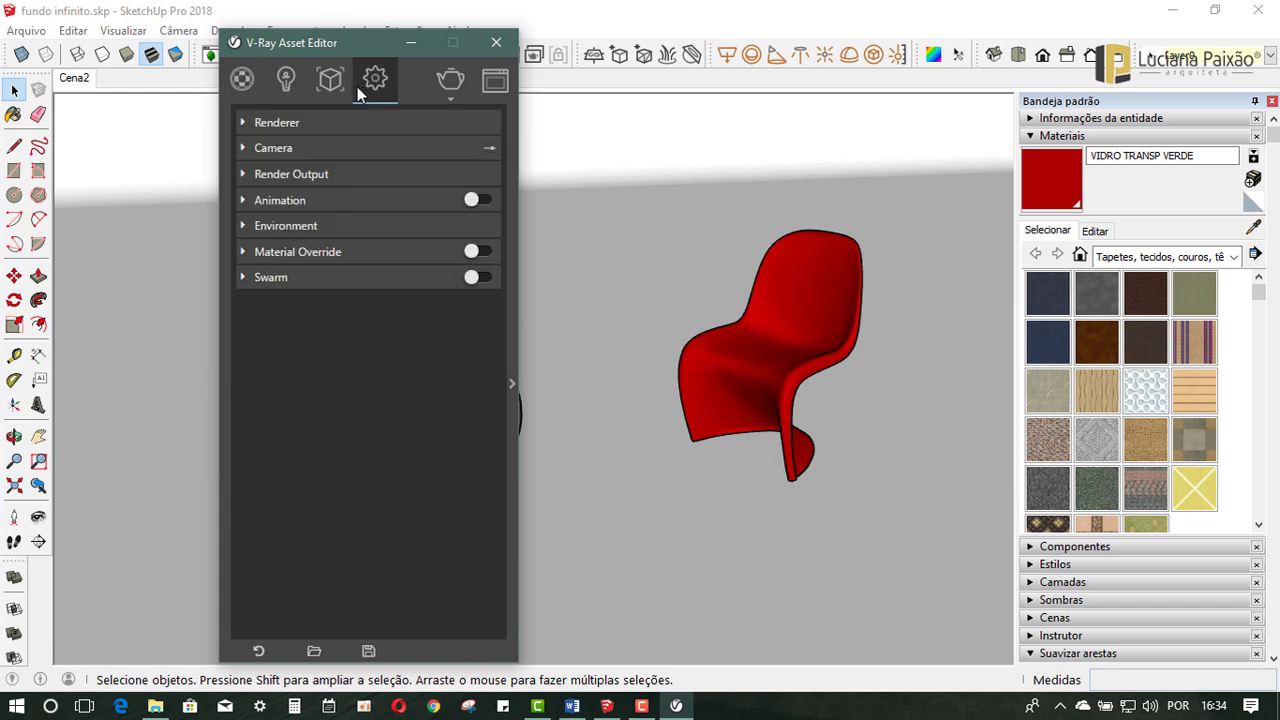
pyautogui.click(330, 79)
pyautogui.click(286, 79)
pyautogui.click(242, 79)
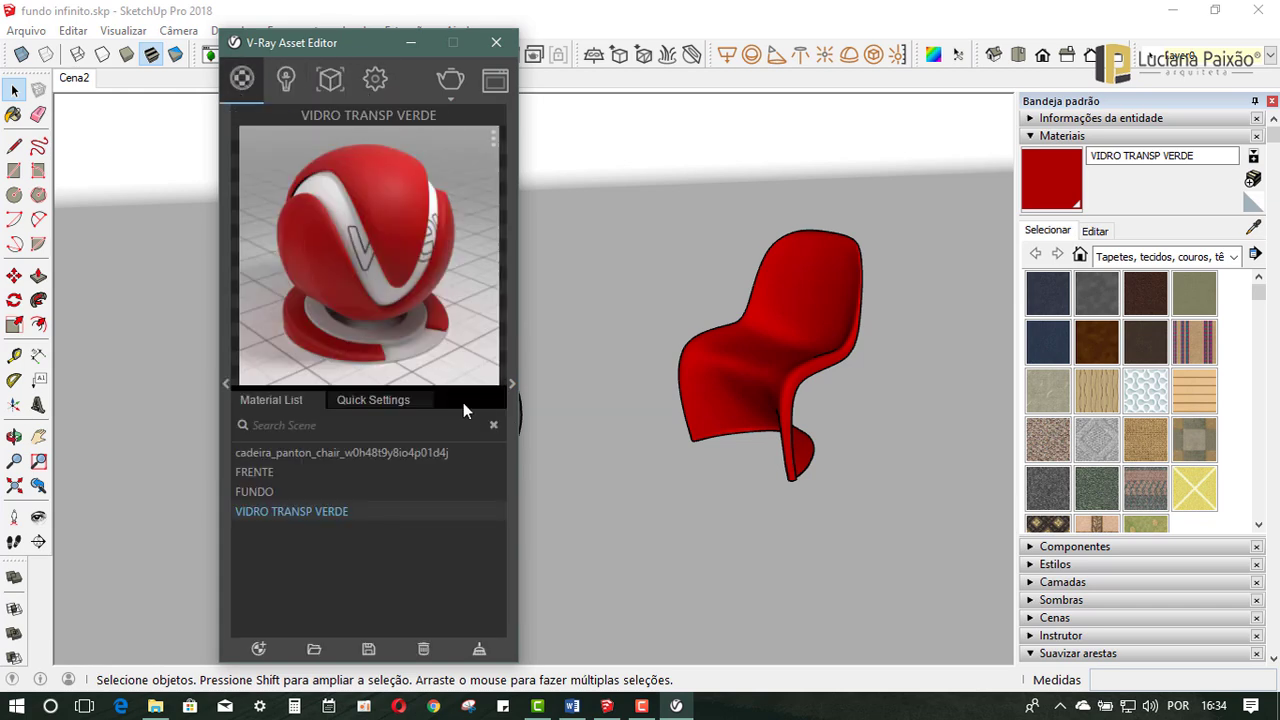
pyautogui.click(511, 385)
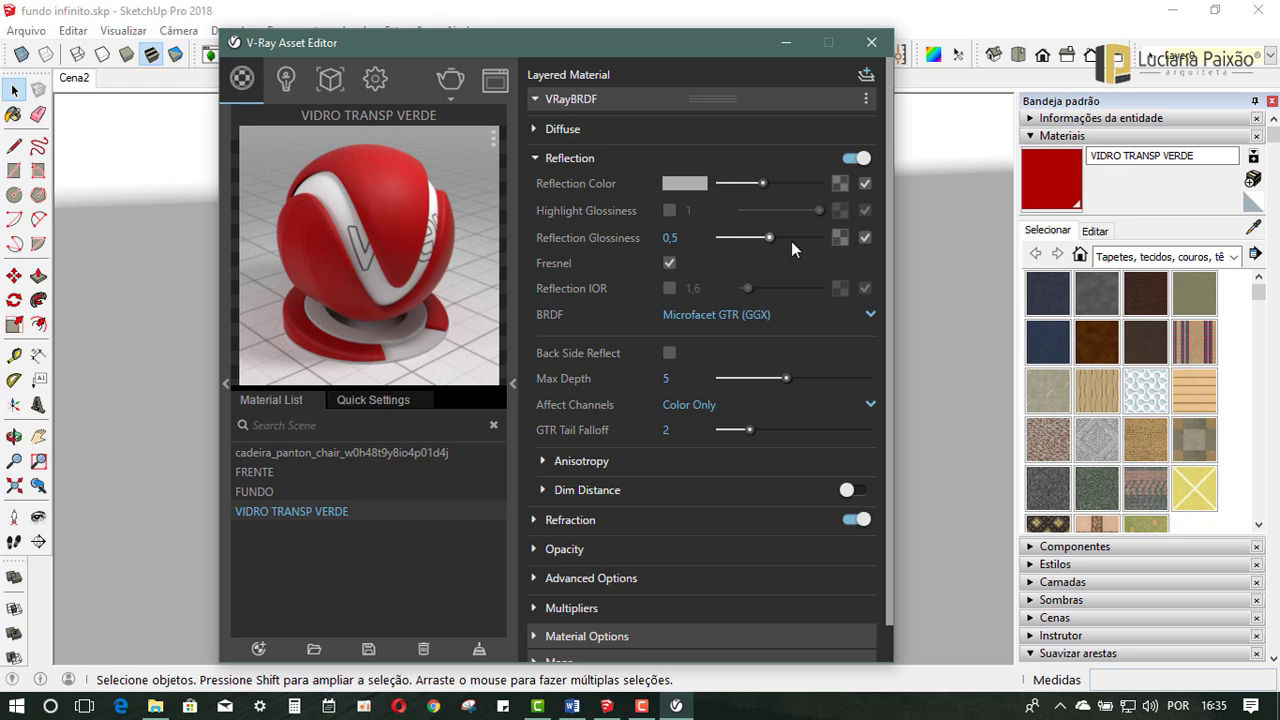
# Step: Compare the Panton chair, FUNDO and VIDRO TRANSP VERDE materials, ending on FRENTE's red diffuse settings
pyautogui.click(267, 508)
pyautogui.click(268, 455)
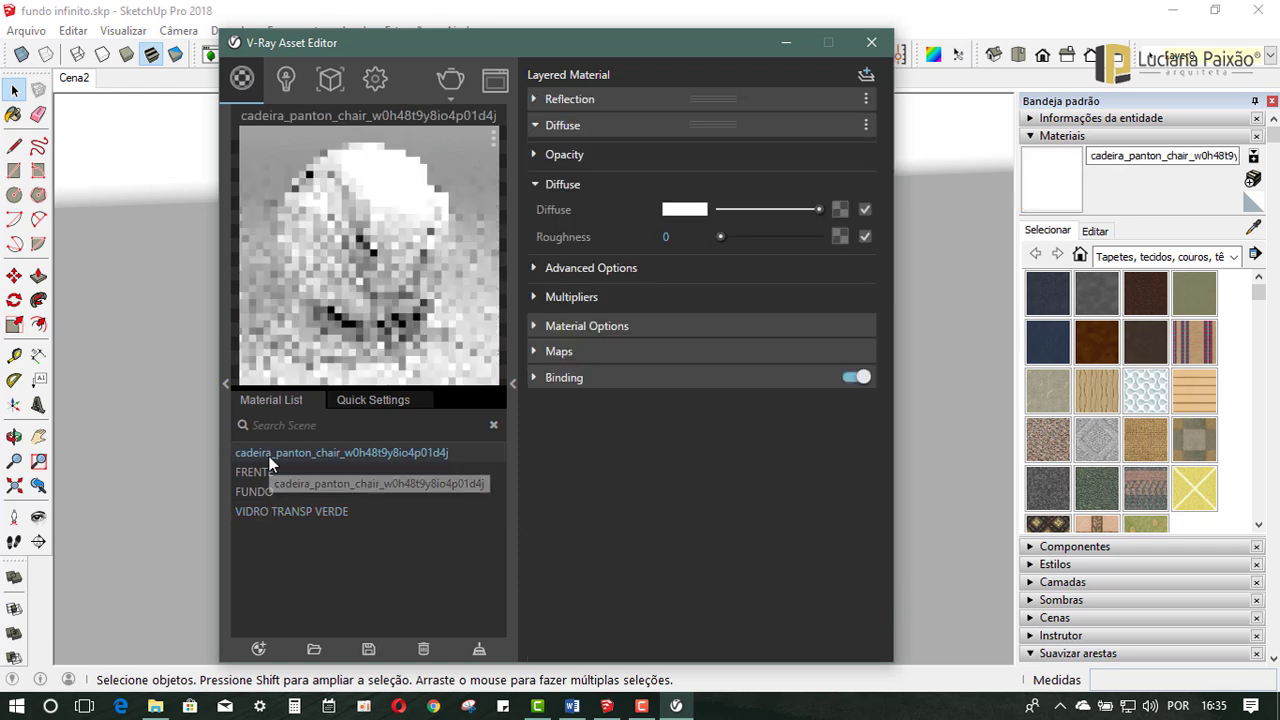
pyautogui.click(263, 473)
pyautogui.click(266, 491)
pyautogui.click(270, 509)
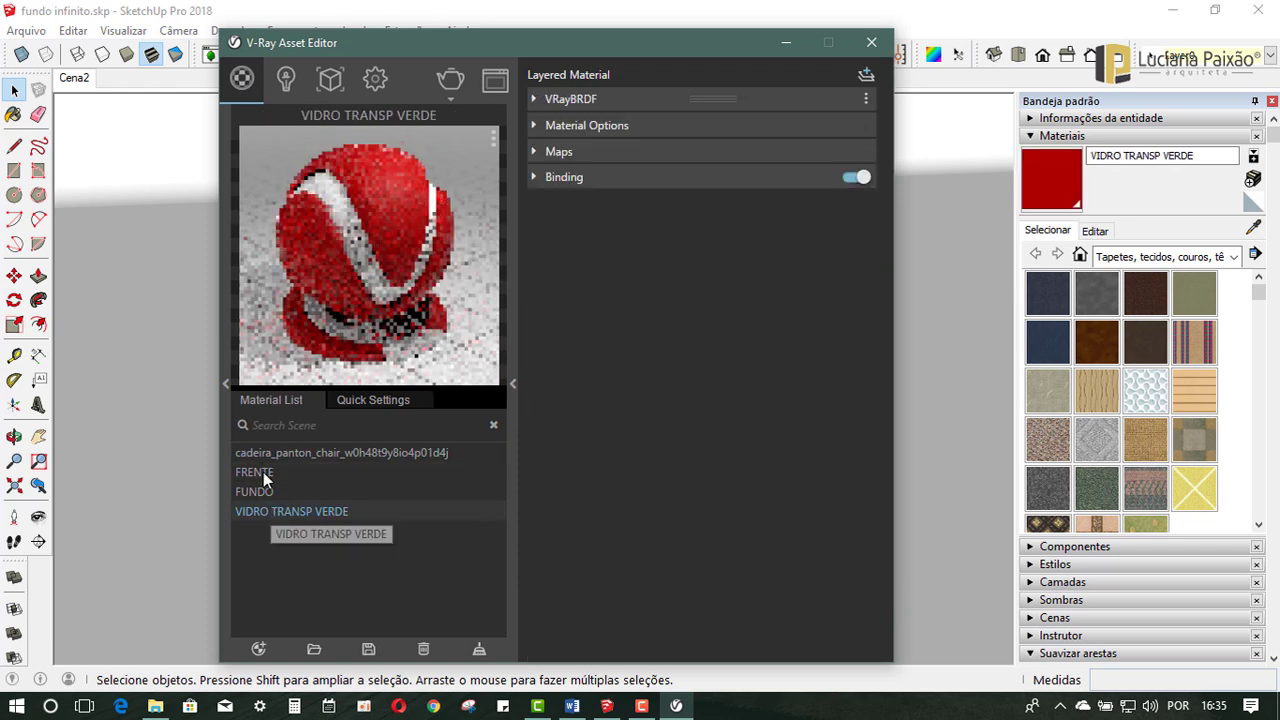
pyautogui.click(262, 471)
pyautogui.click(262, 493)
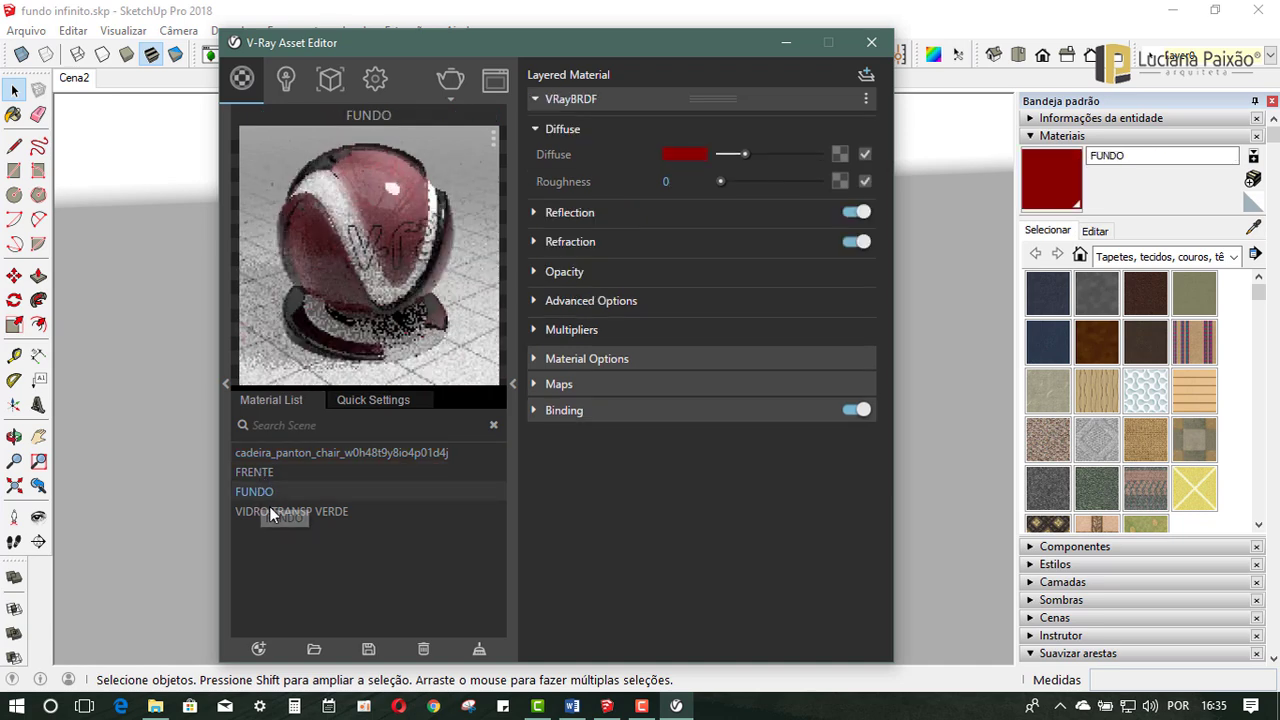
pyautogui.click(269, 510)
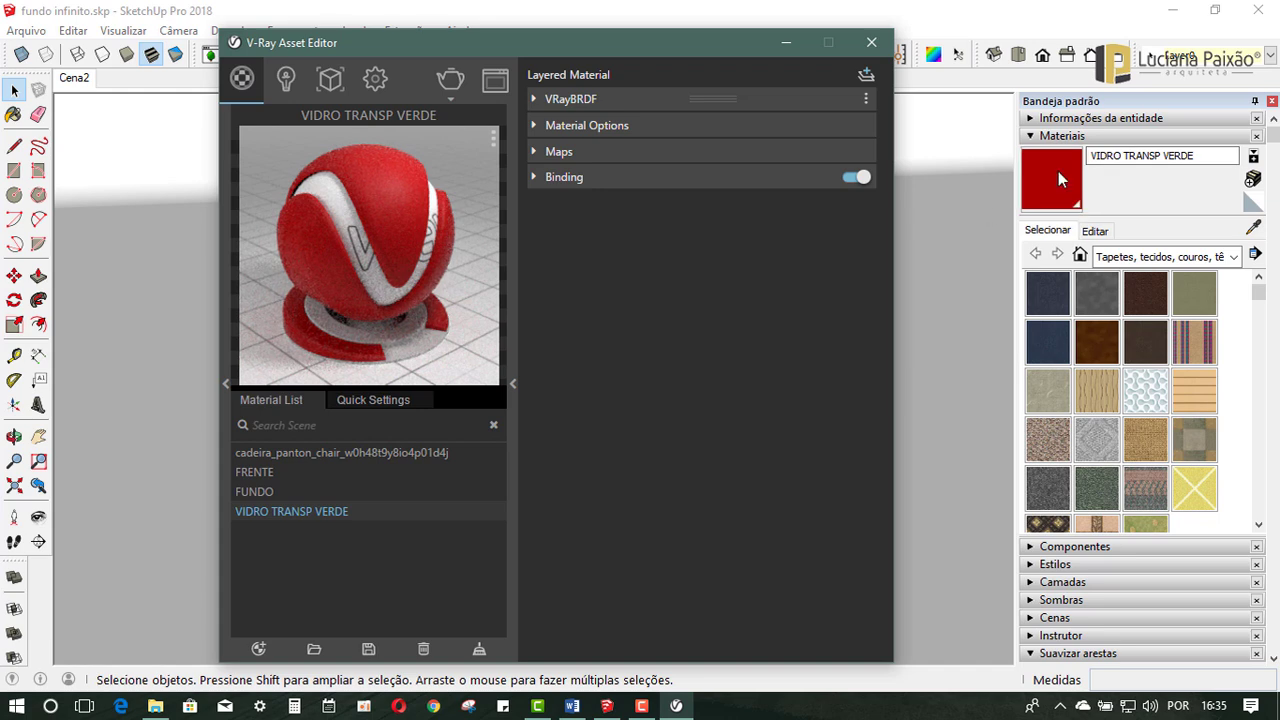
pyautogui.click(270, 492)
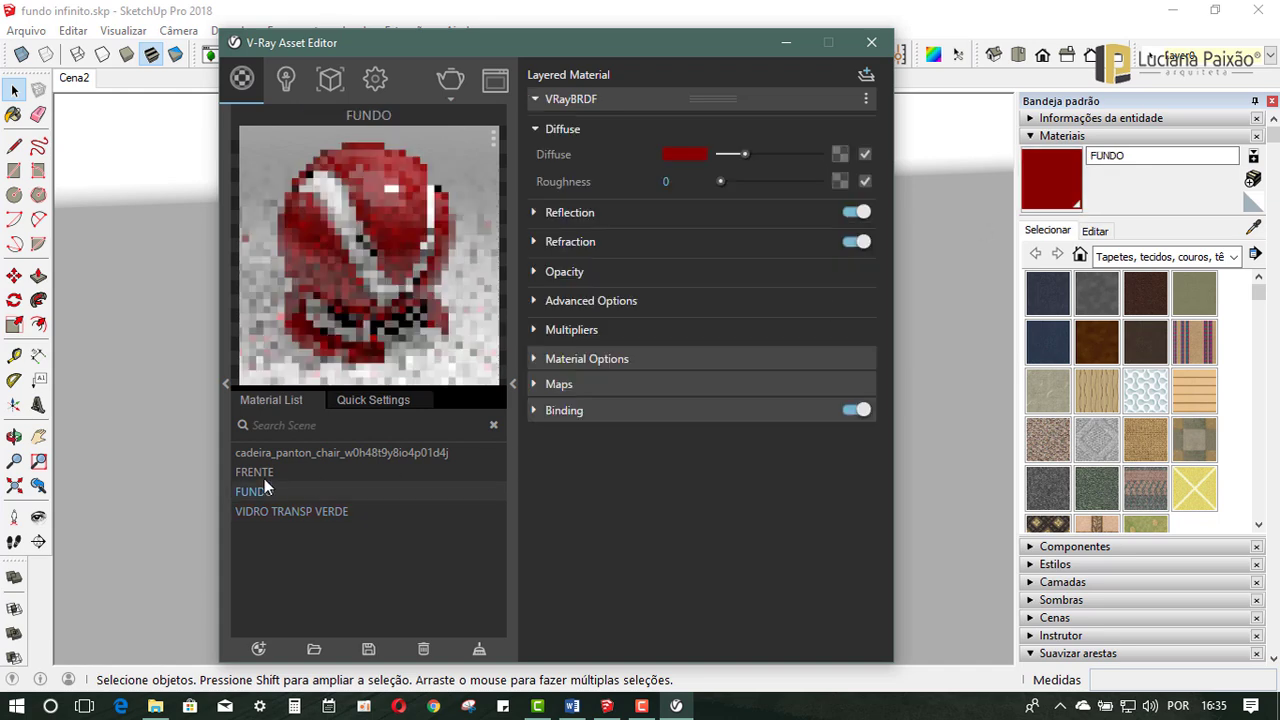
pyautogui.click(264, 473)
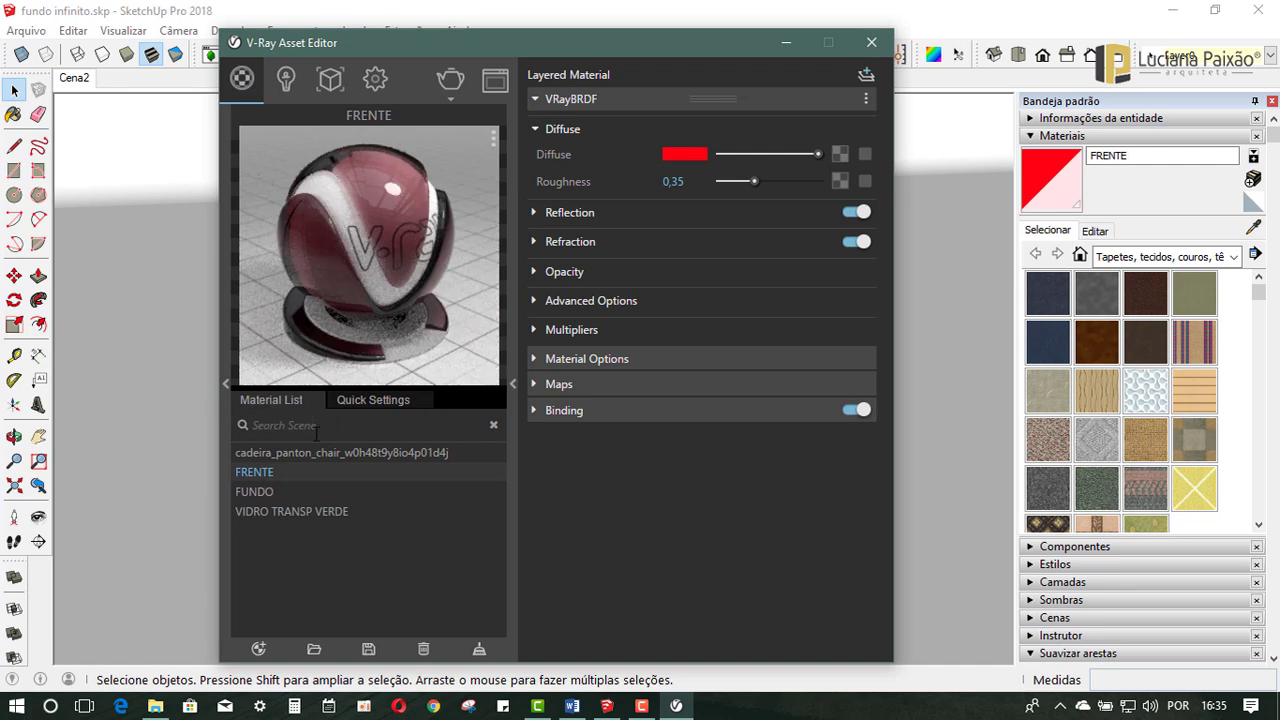
# Step: Switch off the SunLight and check the PLANO DIREITA and PLANO ESQUERDA light settings
pyautogui.click(286, 84)
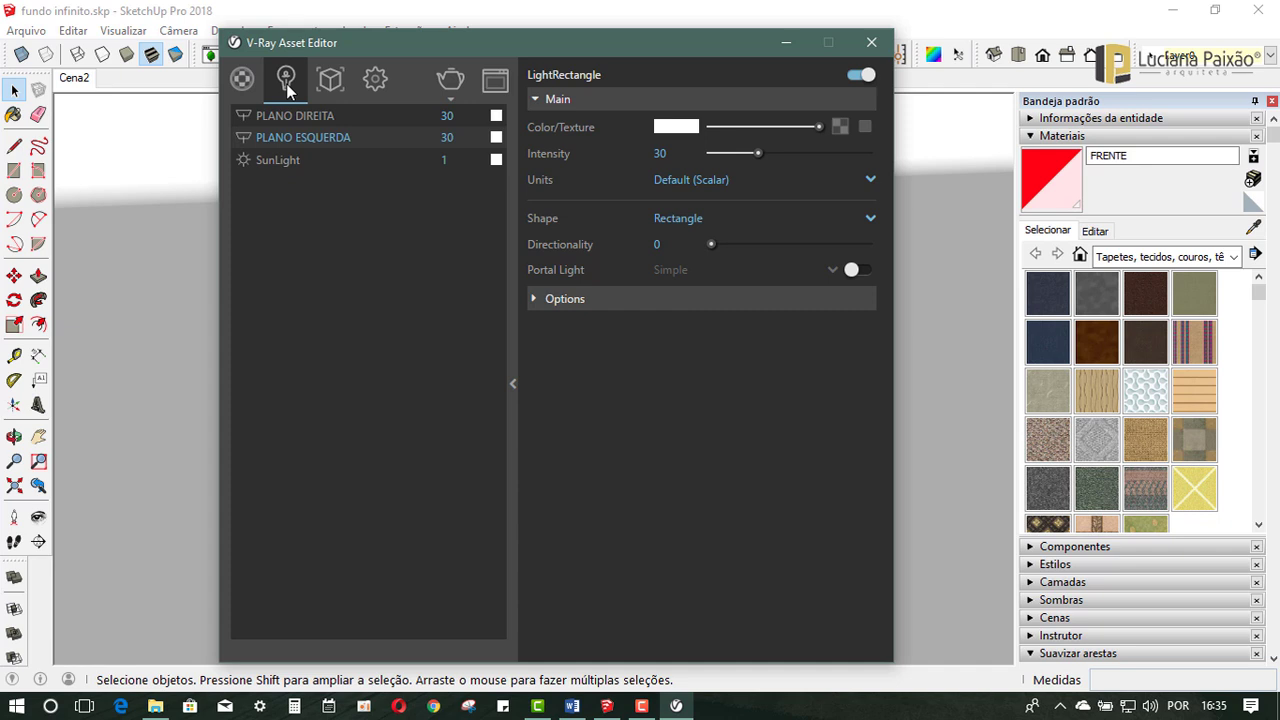
pyautogui.click(278, 168)
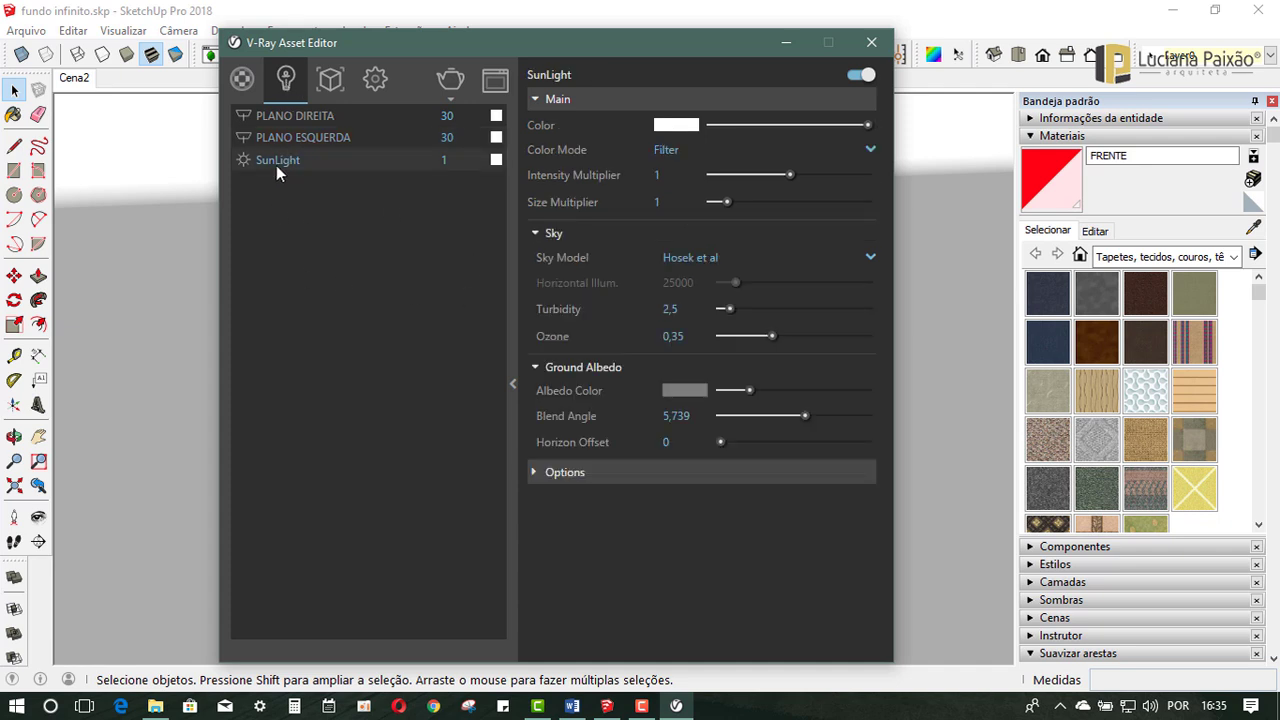
pyautogui.moveTo(469, 47)
pyautogui.mouseDown()
pyautogui.moveTo(449, 240)
pyautogui.moveTo(337, 63)
pyautogui.mouseUp()
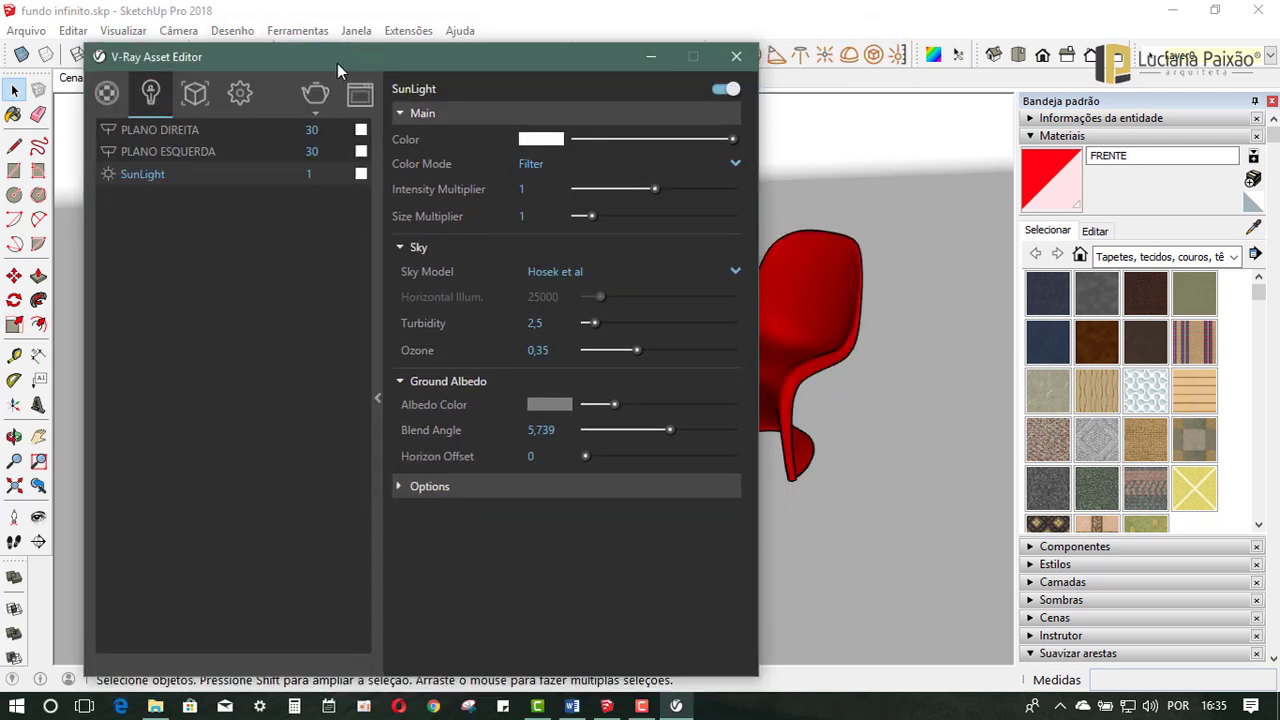
pyautogui.click(723, 90)
pyautogui.moveTo(430, 63)
pyautogui.mouseDown()
pyautogui.moveTo(493, 65)
pyautogui.moveTo(635, 485)
pyautogui.moveTo(514, 64)
pyautogui.mouseUp()
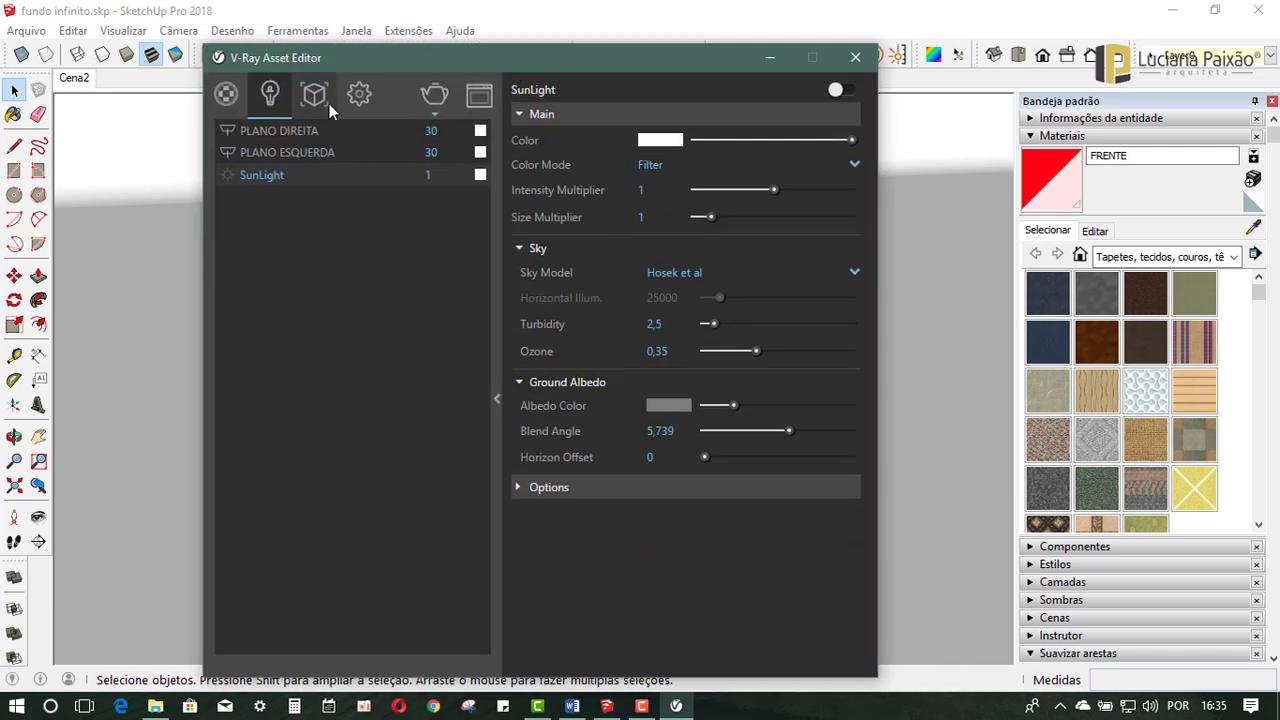
pyautogui.click(285, 131)
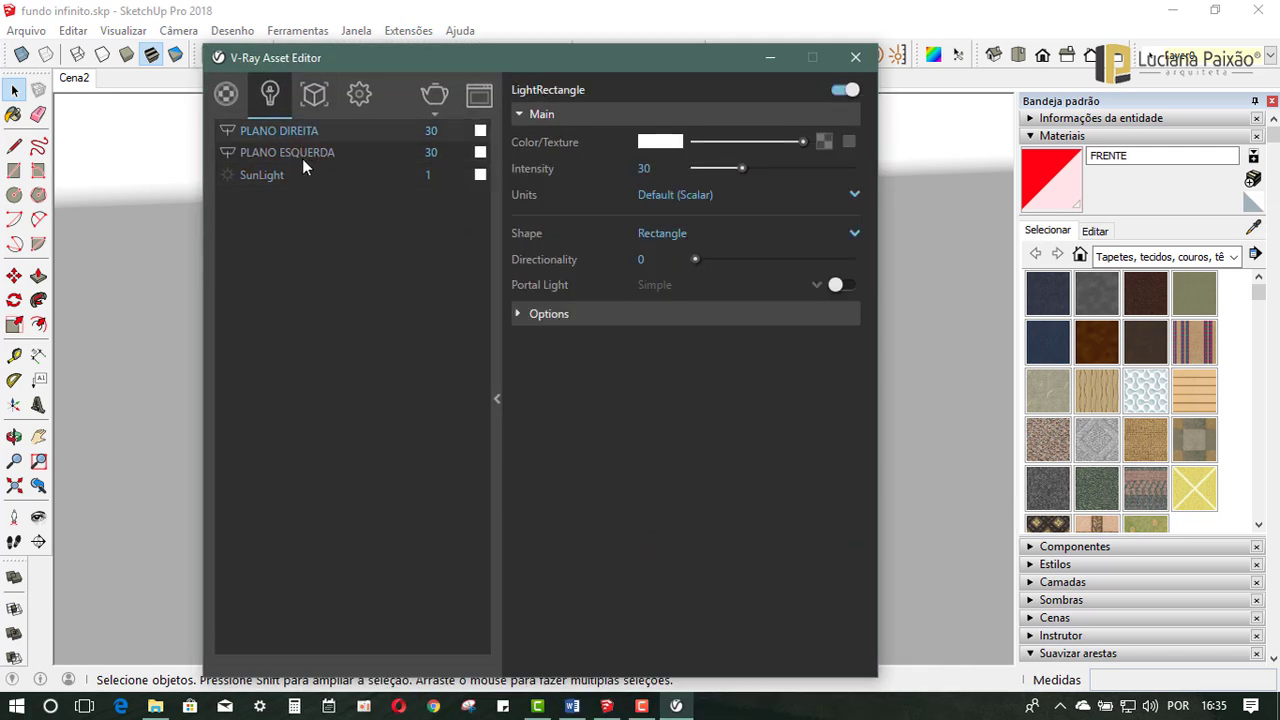
pyautogui.click(302, 155)
pyautogui.click(186, 277)
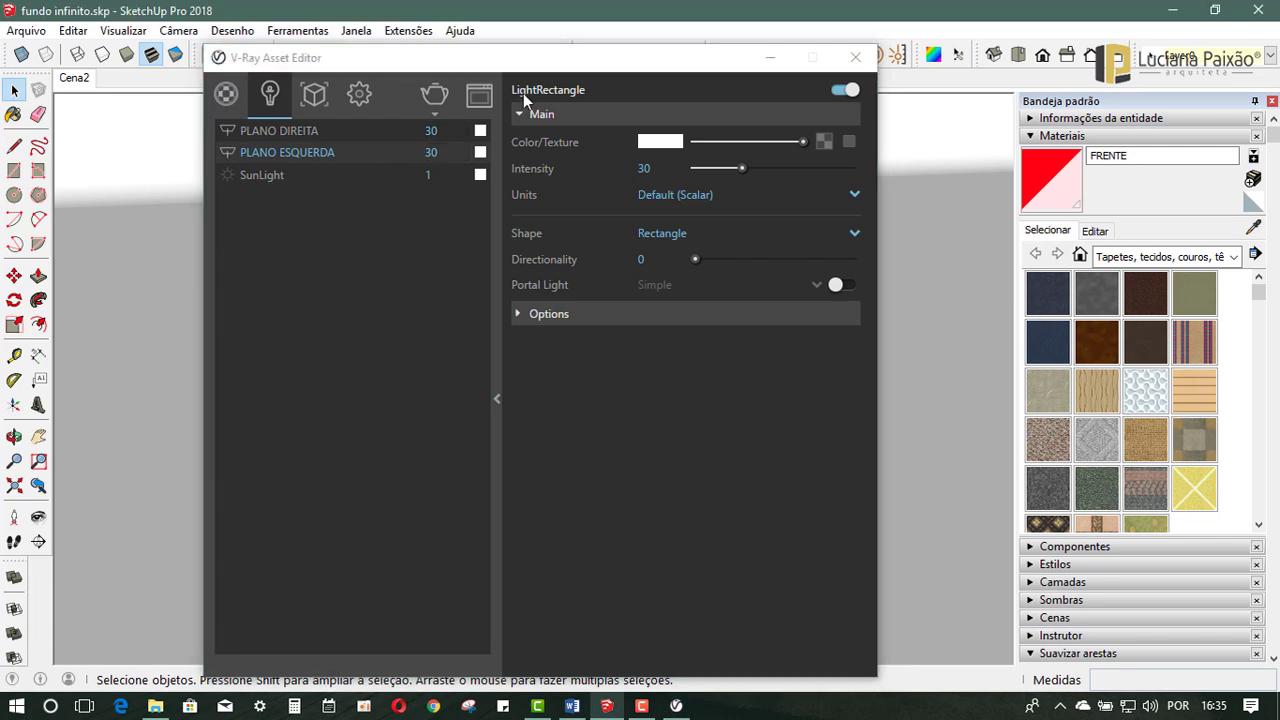
# Step: Minimize the Asset Editor, inspect the backdrop and light planes, then return to Cena2
pyautogui.click(770, 58)
pyautogui.scroll(-5, 528, 343)
pyautogui.scroll(-3, 526, 339)
pyautogui.moveTo(526, 339); pyautogui.dragTo(430, 397, button='middle')
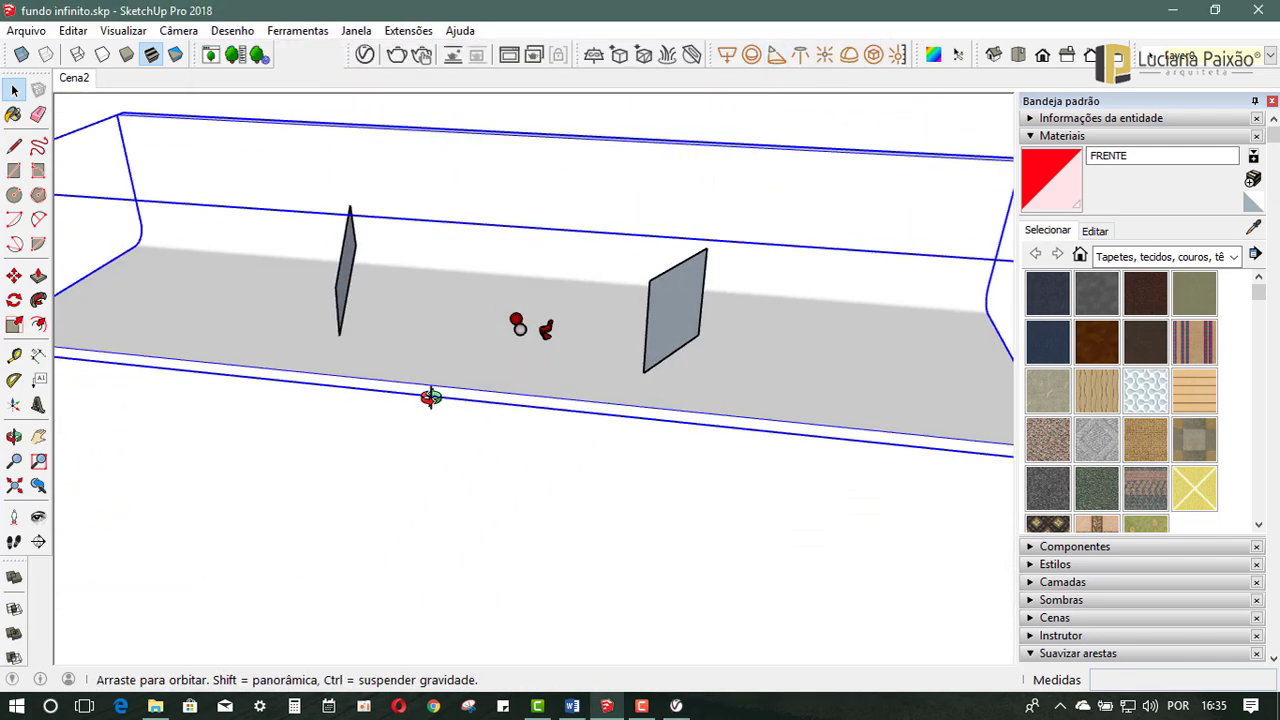
pyautogui.click(687, 291)
pyautogui.click(350, 292)
pyautogui.click(507, 110)
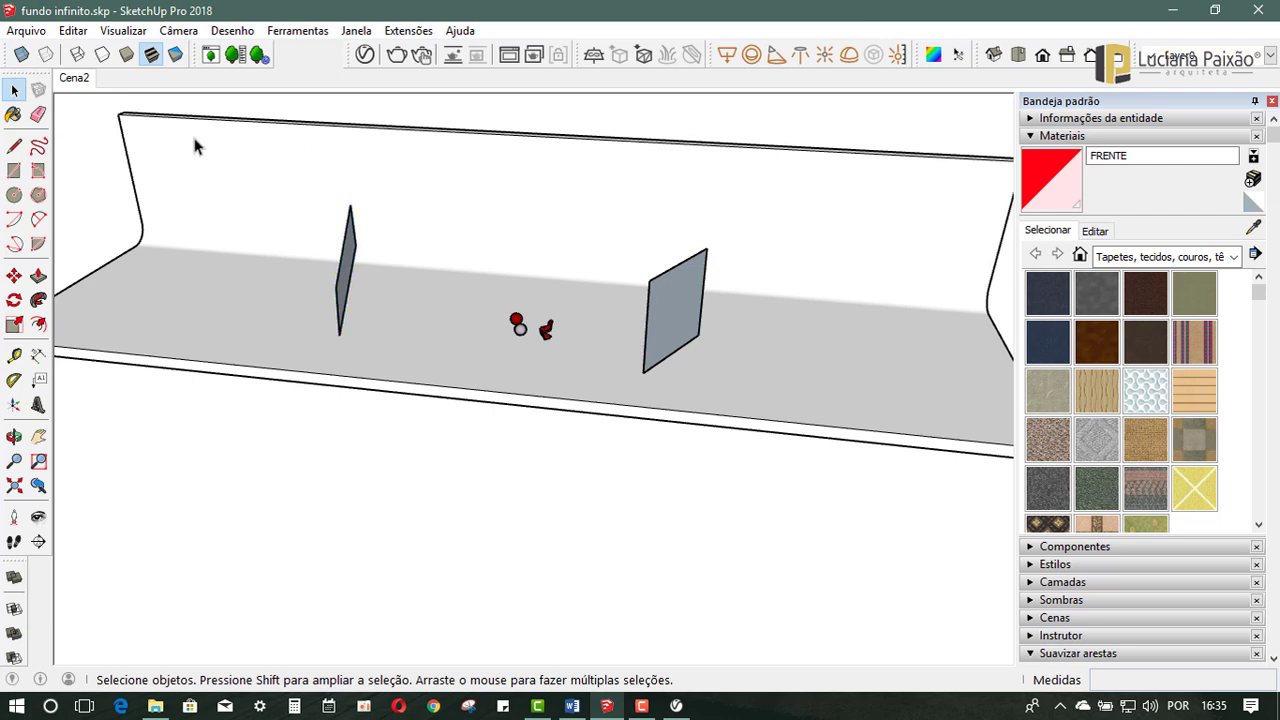
pyautogui.click(74, 77)
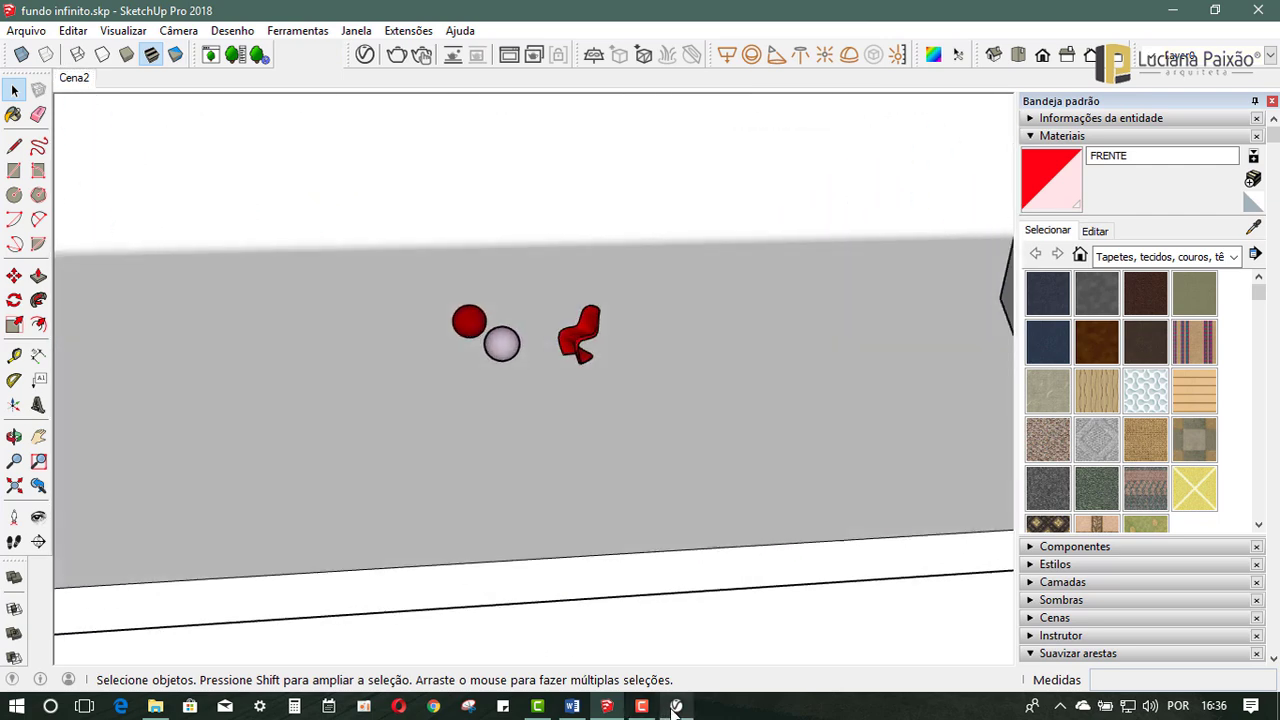
# Step: Restore the Asset Editor, recheck both plane lights, and view the empty Geometry list
pyautogui.click(676, 706)
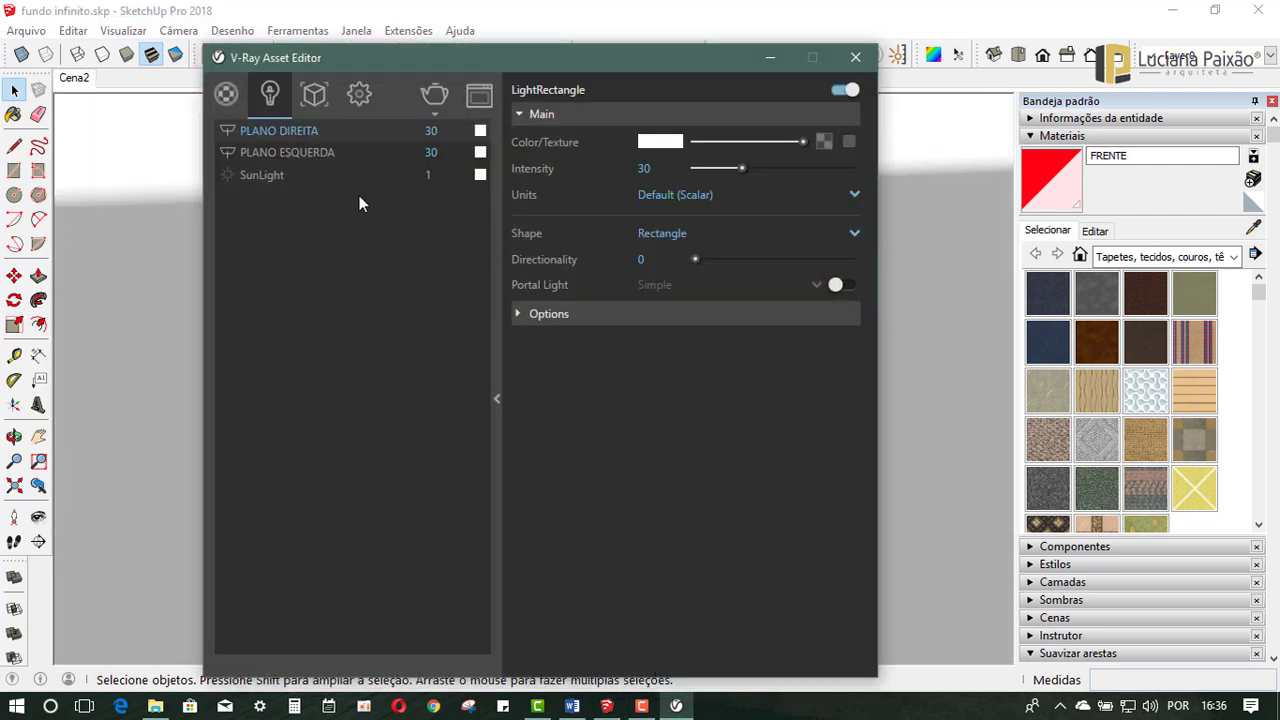
pyautogui.click(276, 152)
pyautogui.click(279, 135)
pyautogui.click(280, 152)
pyautogui.click(313, 98)
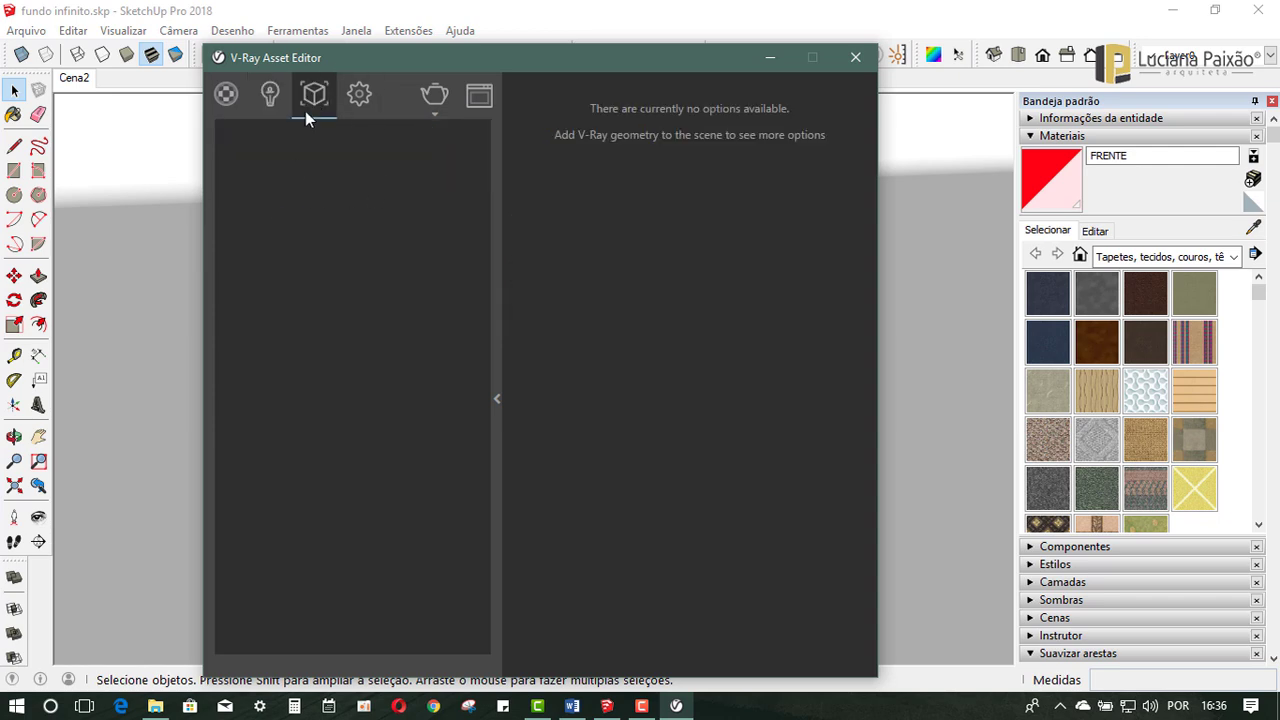
# Step: Start a test V-Ray render from Settings, stop it, and review the frame buffer
pyautogui.click(360, 96)
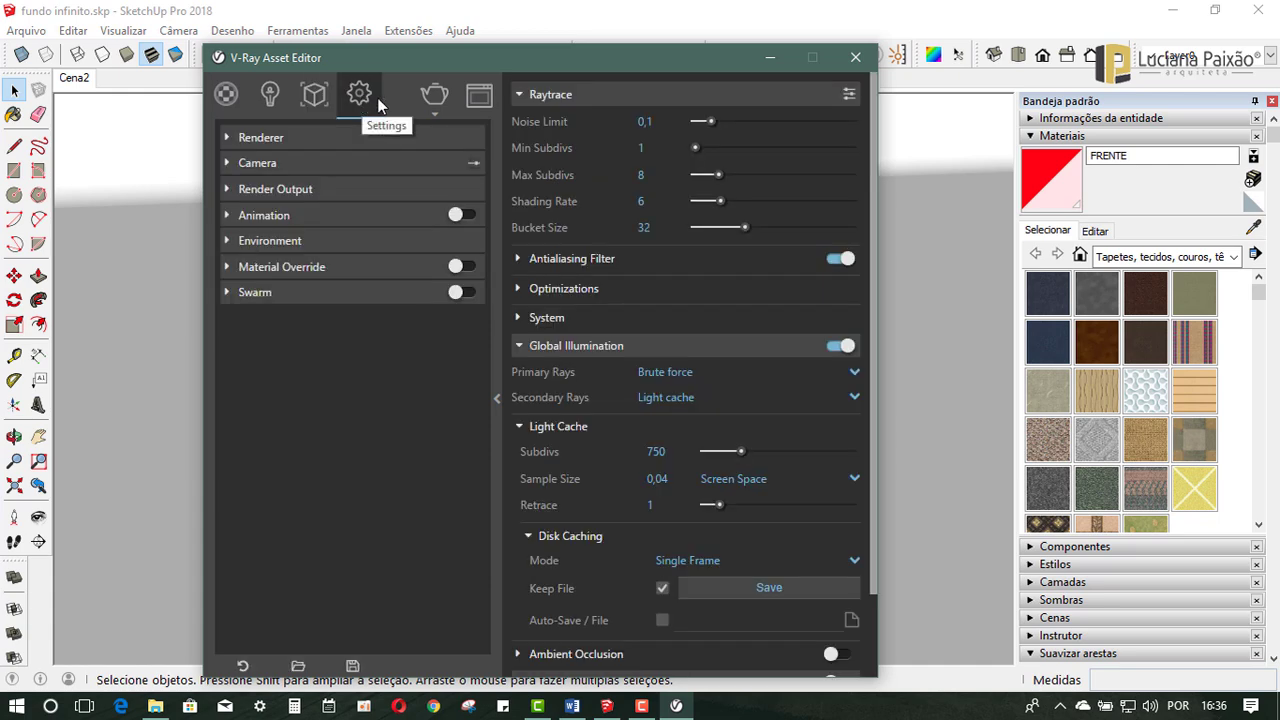
pyautogui.click(432, 100)
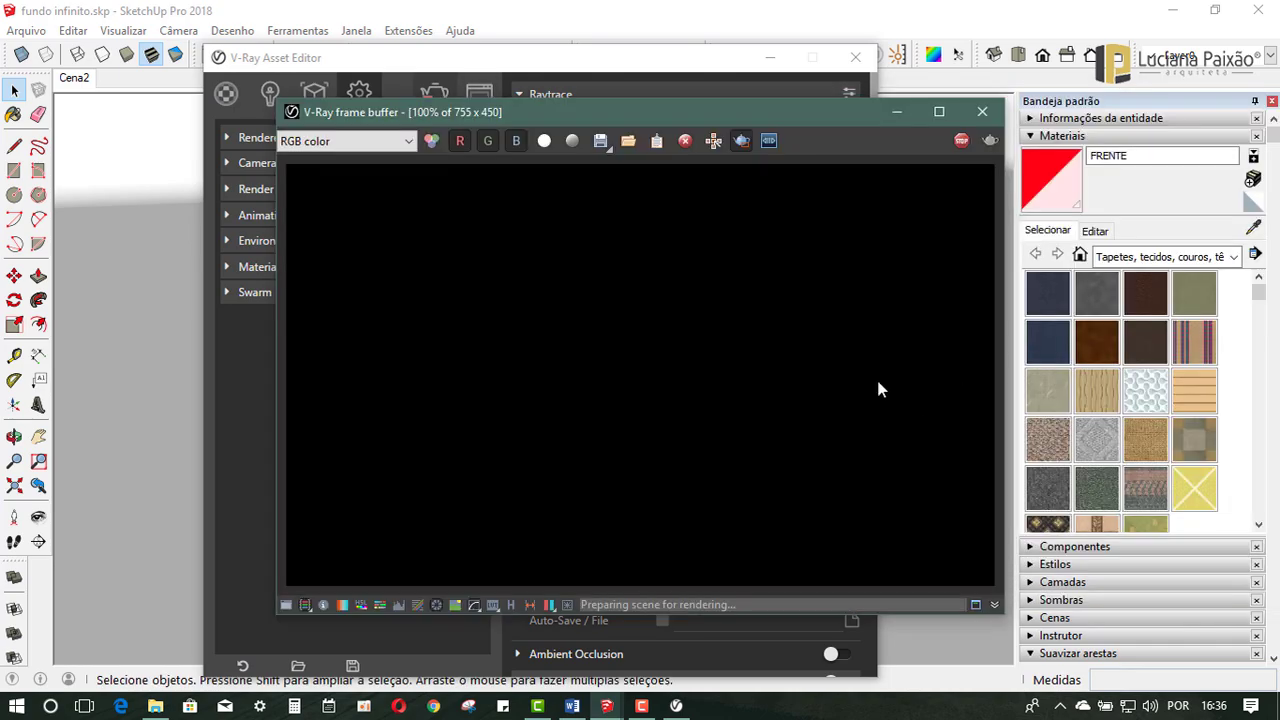
pyautogui.click(961, 140)
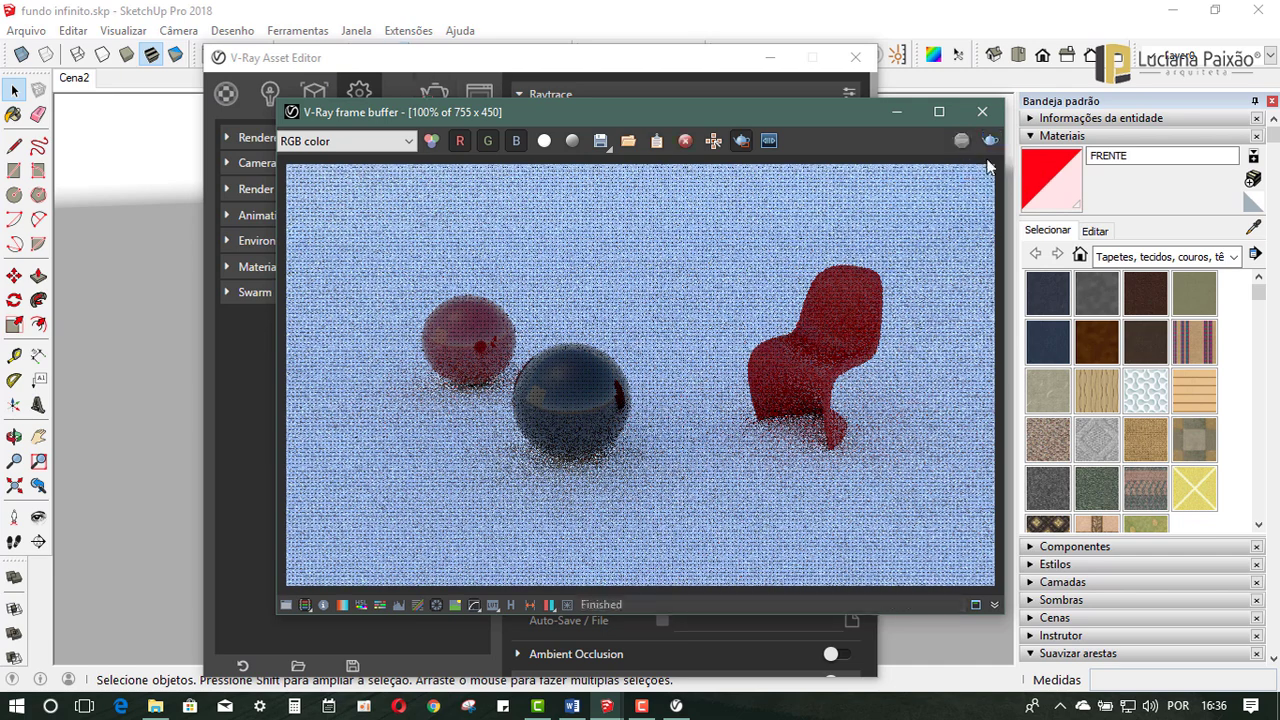
pyautogui.click(982, 111)
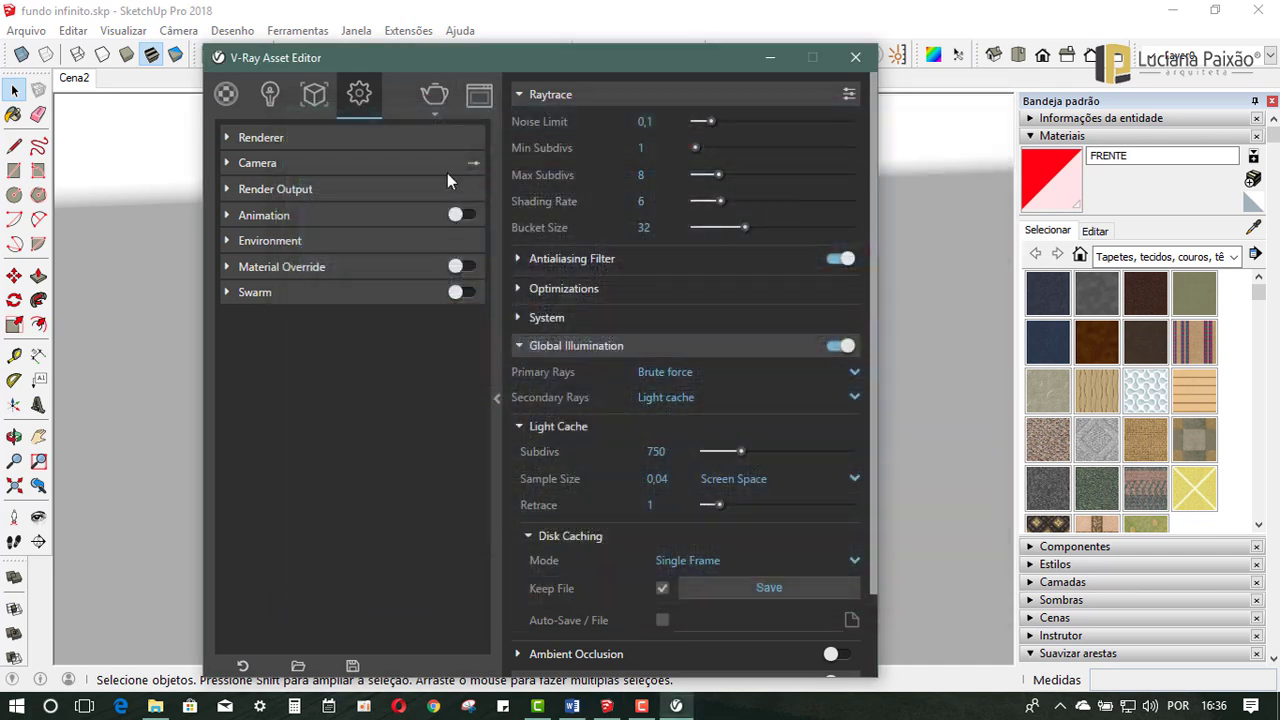
pyautogui.click(481, 101)
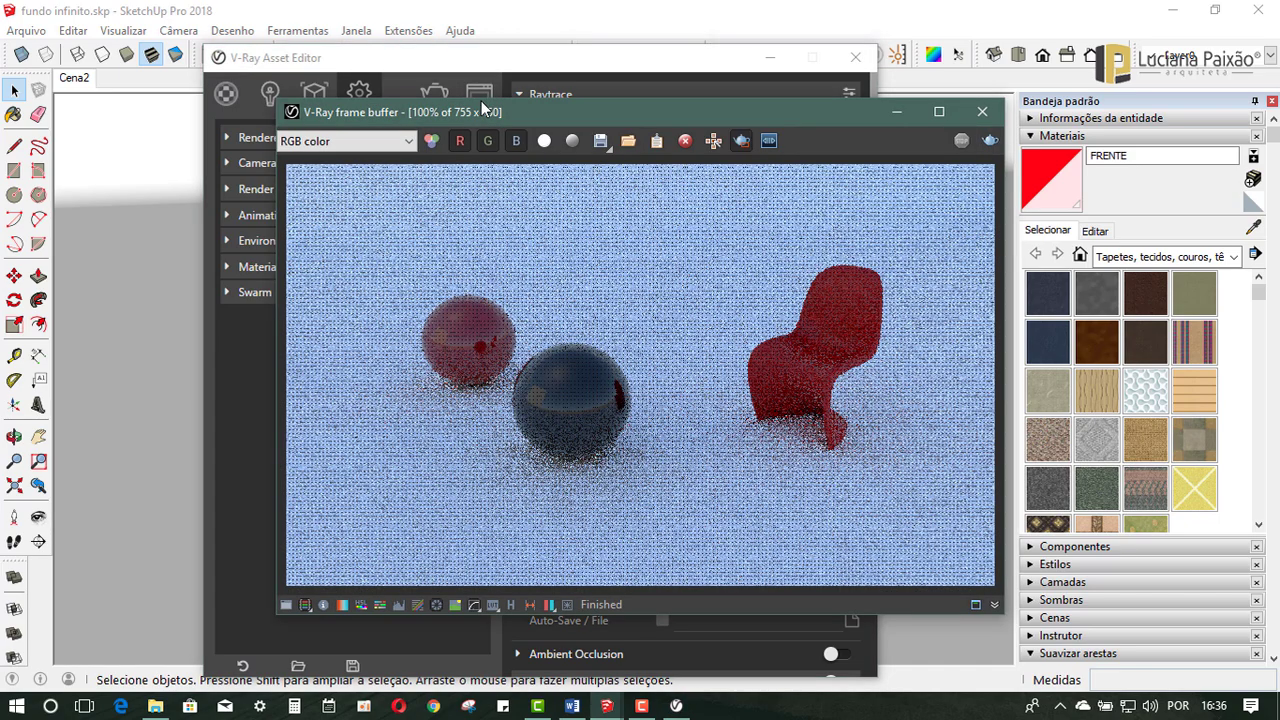
pyautogui.click(982, 111)
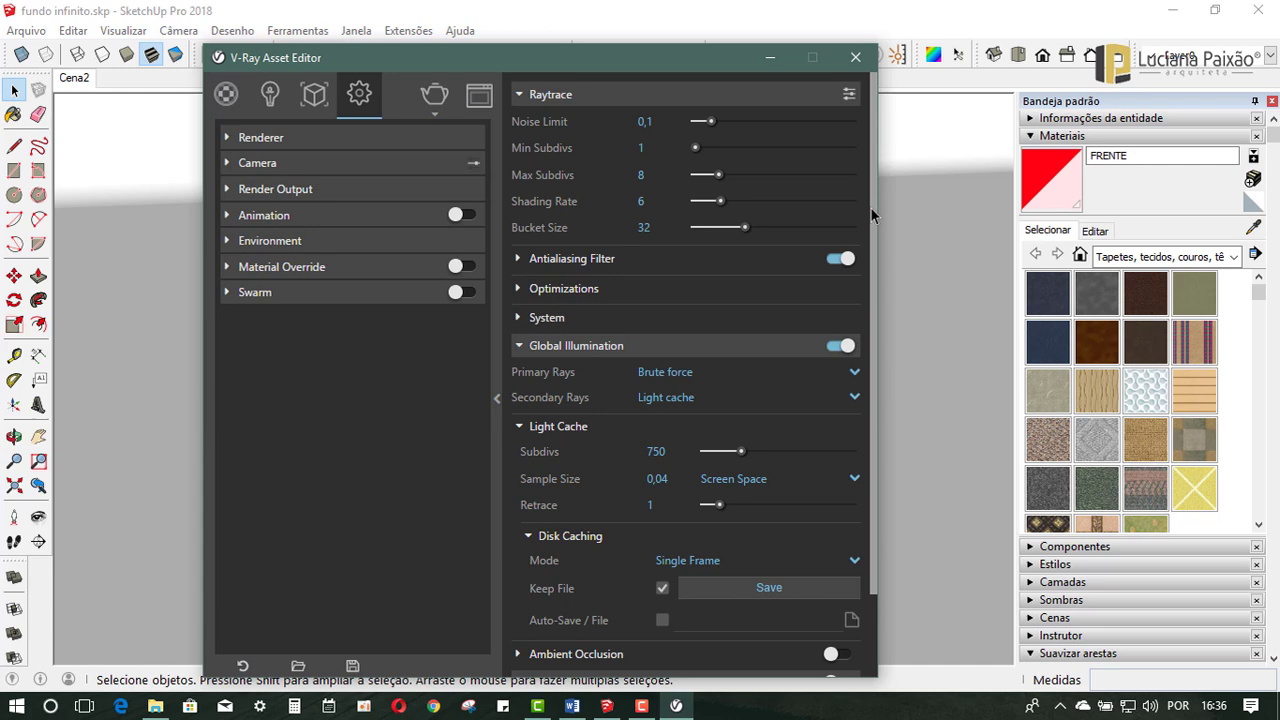
# Step: Collapse the Raytrace and Global Illumination sections and cycle back to the render settings
pyautogui.click(518, 95)
pyautogui.click(516, 121)
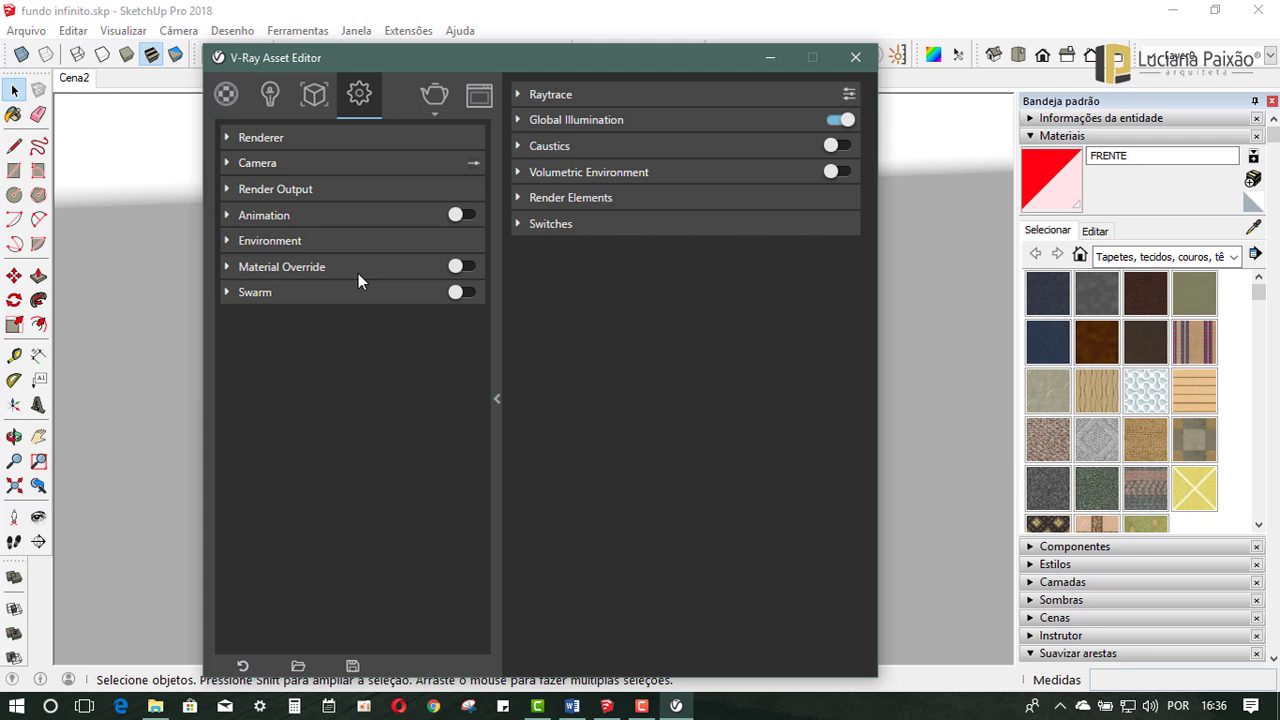
pyautogui.click(272, 97)
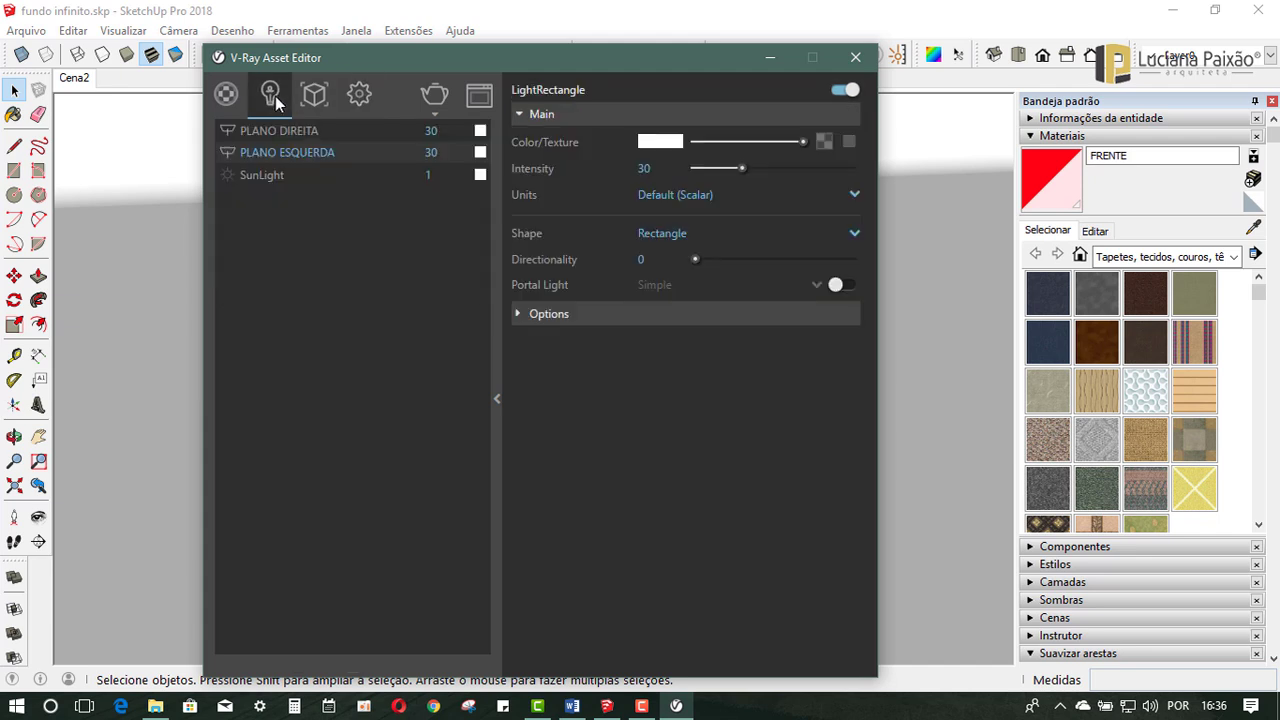
pyautogui.click(228, 96)
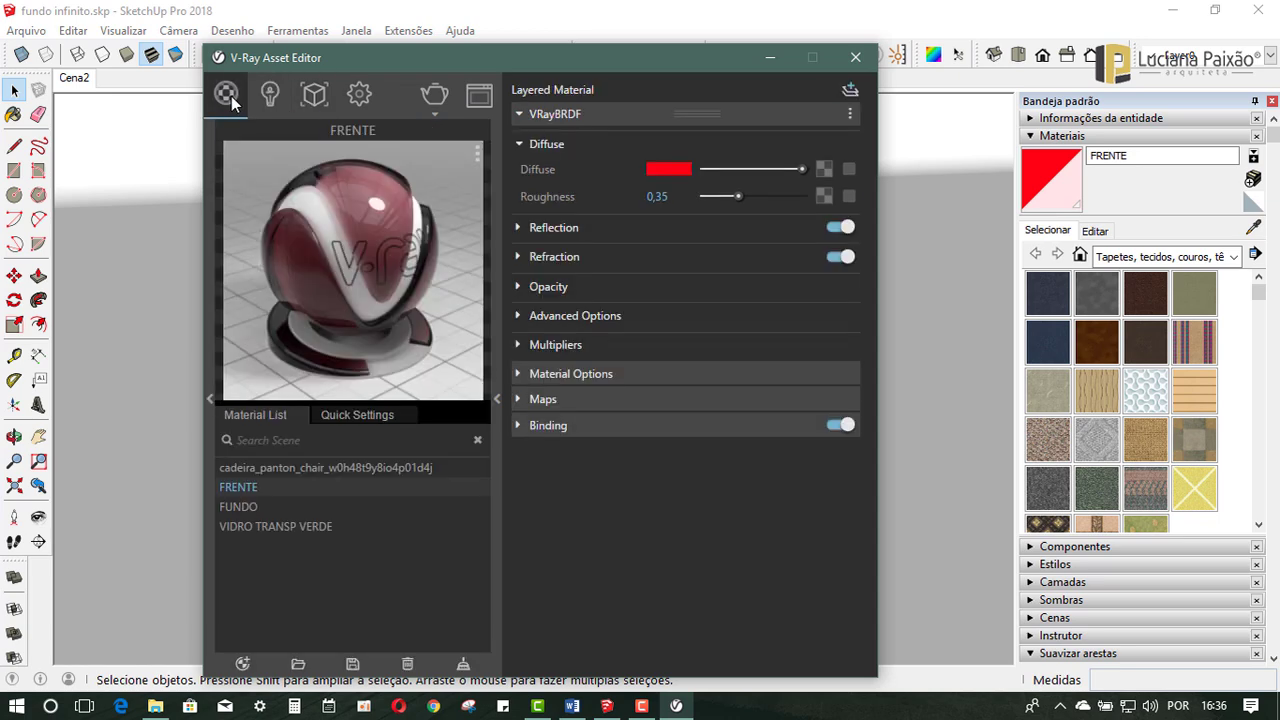
pyautogui.click(277, 101)
pyautogui.click(314, 100)
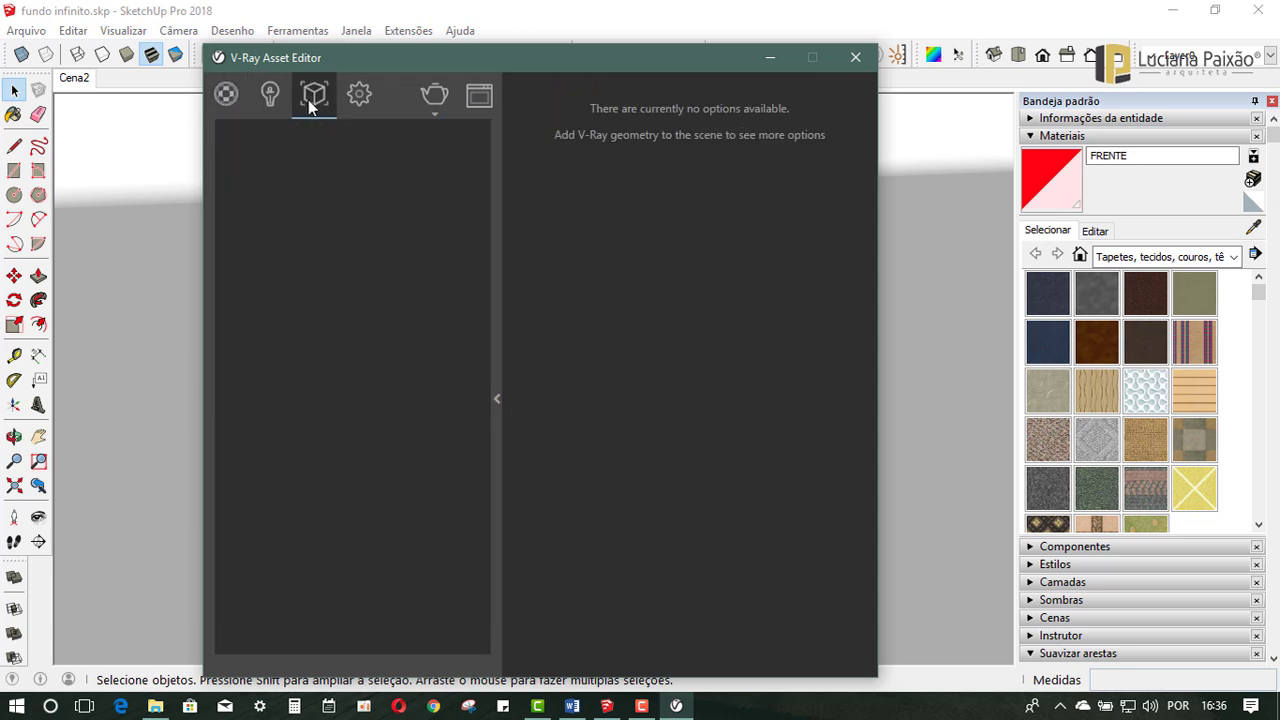
pyautogui.click(359, 95)
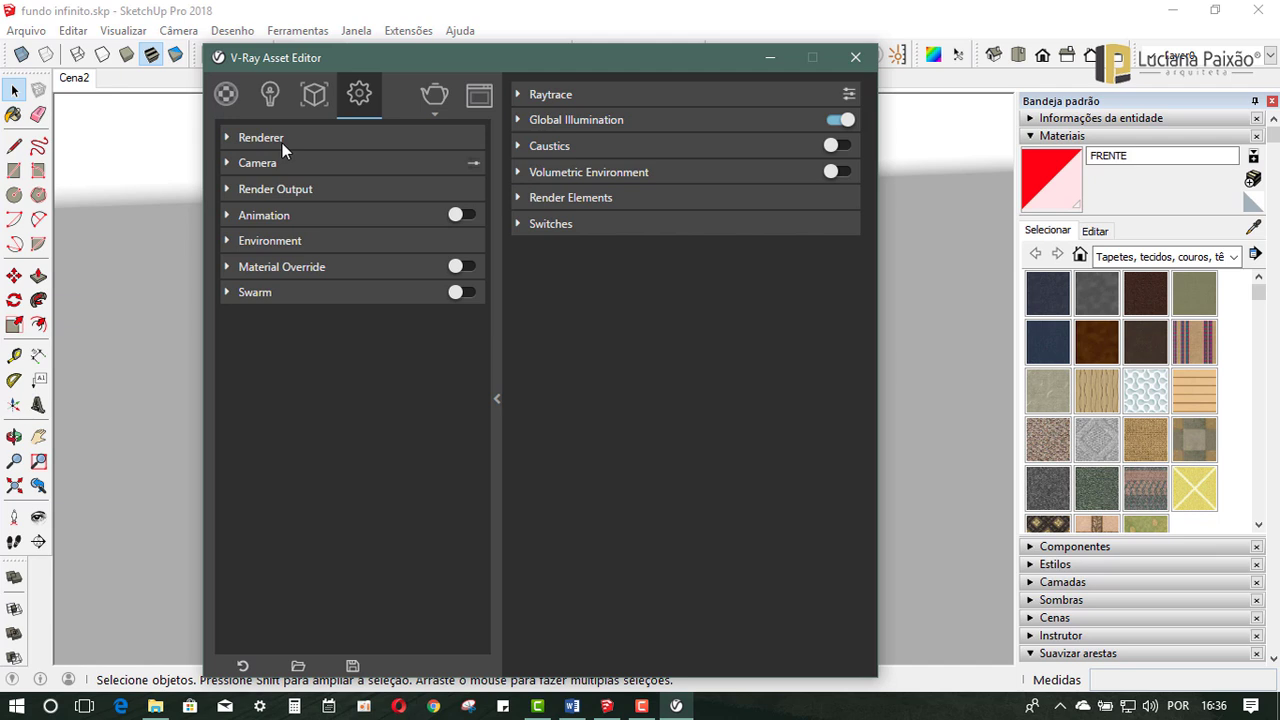
# Step: Raise render quality from Low to Medium and set primary GI rays to Irradiance map
pyautogui.click(227, 140)
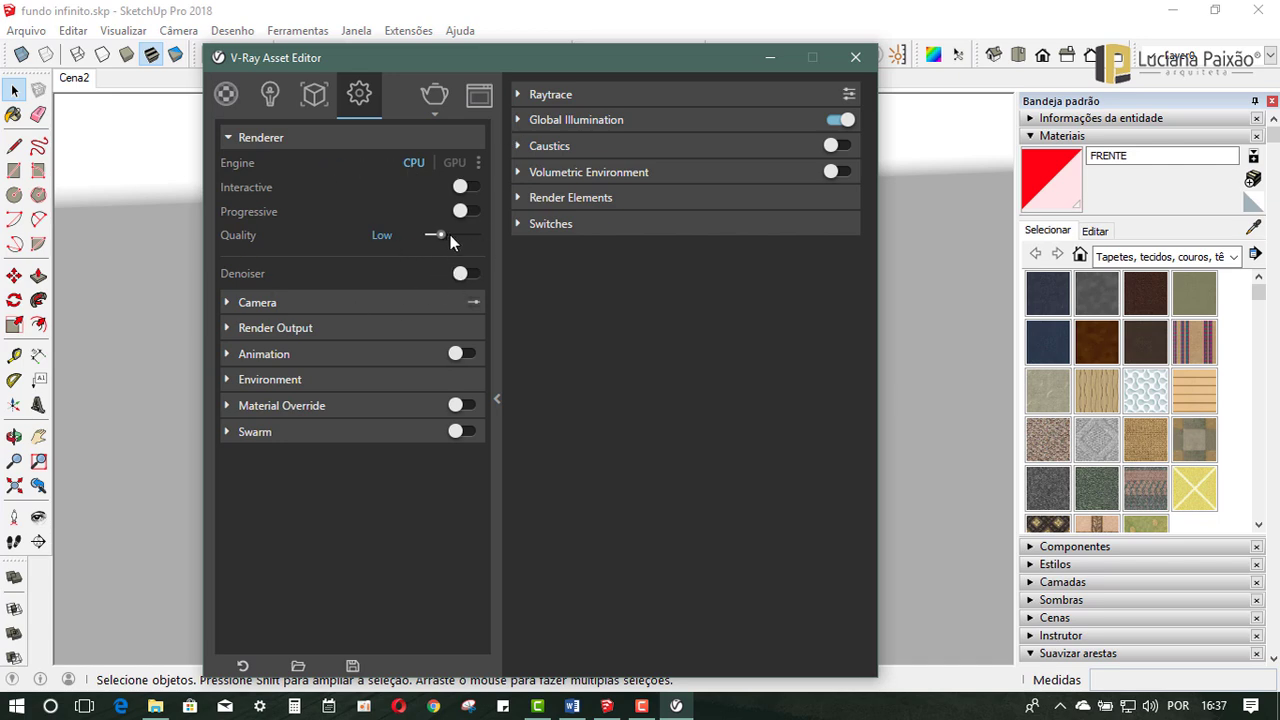
pyautogui.moveTo(451, 243); pyautogui.dragTo(463, 243)
pyautogui.click(521, 96)
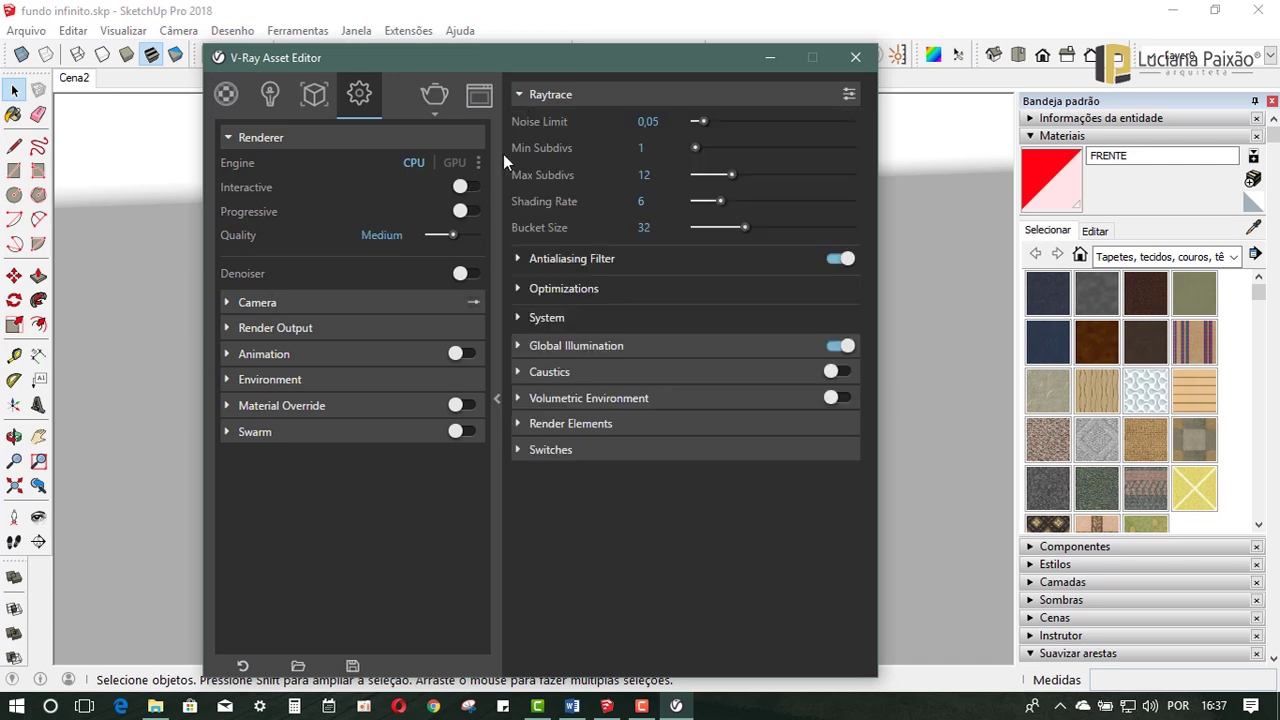
pyautogui.click(522, 346)
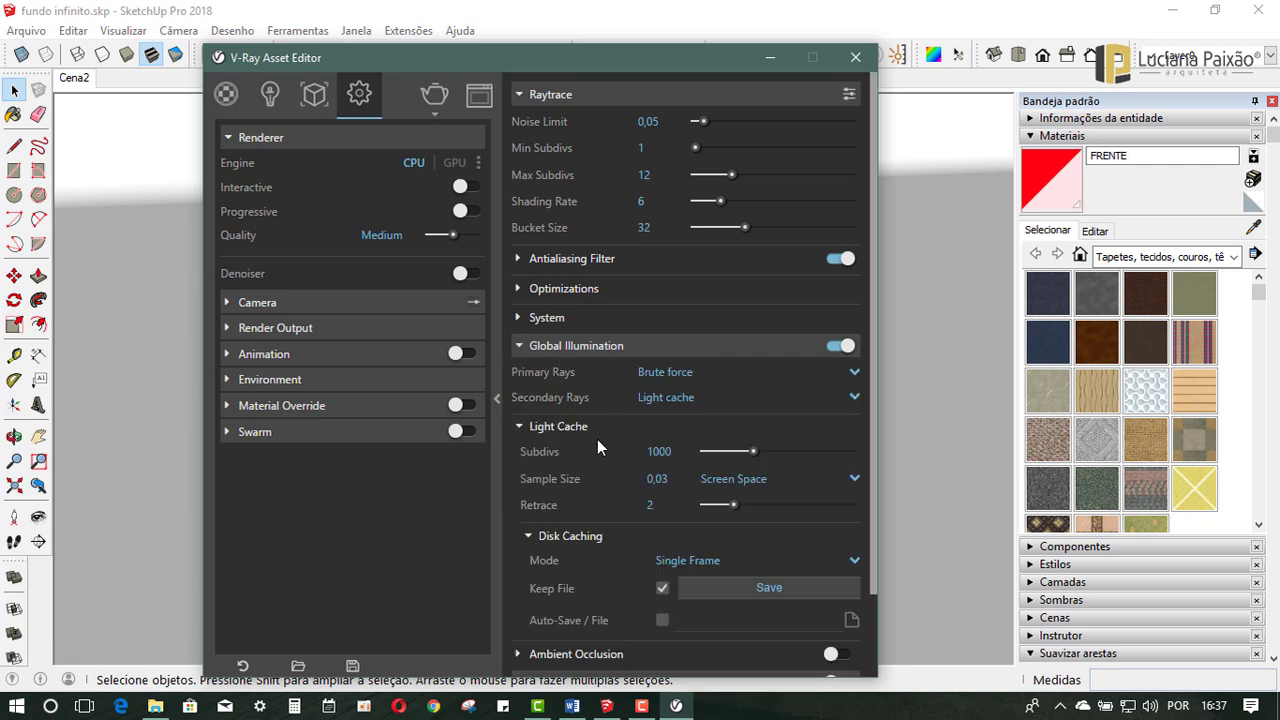
pyautogui.click(668, 373)
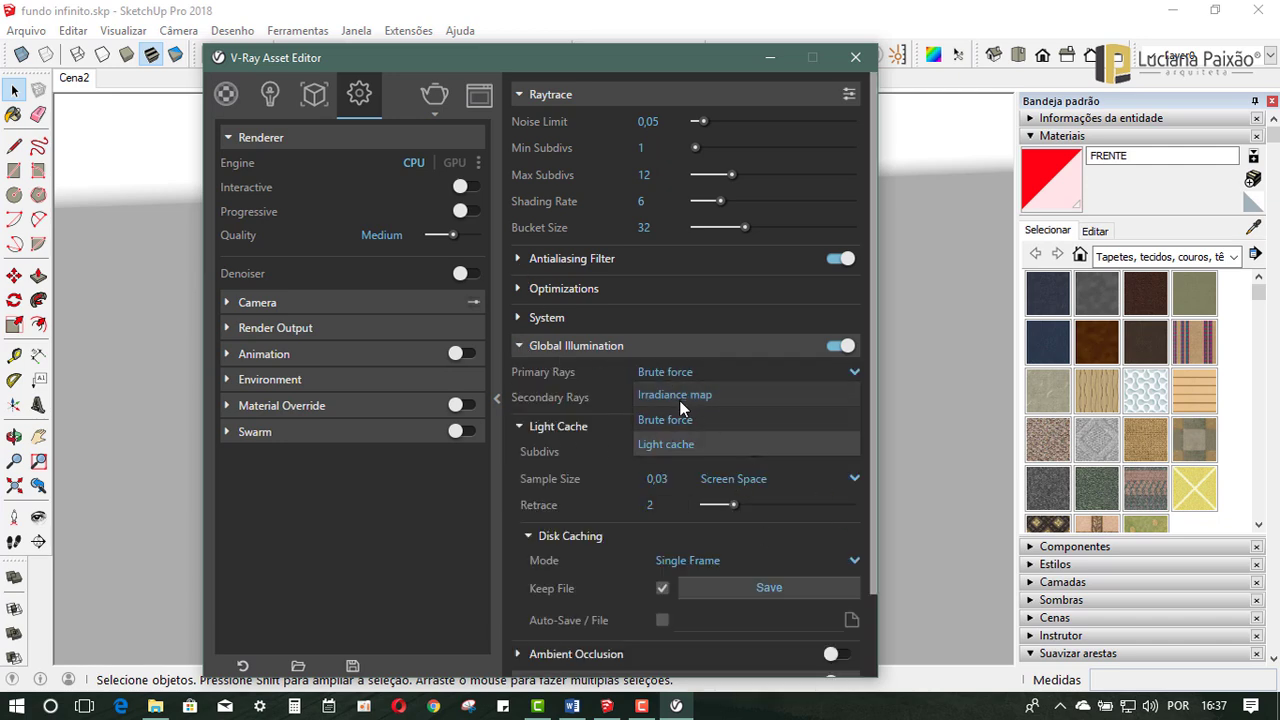
pyautogui.click(689, 398)
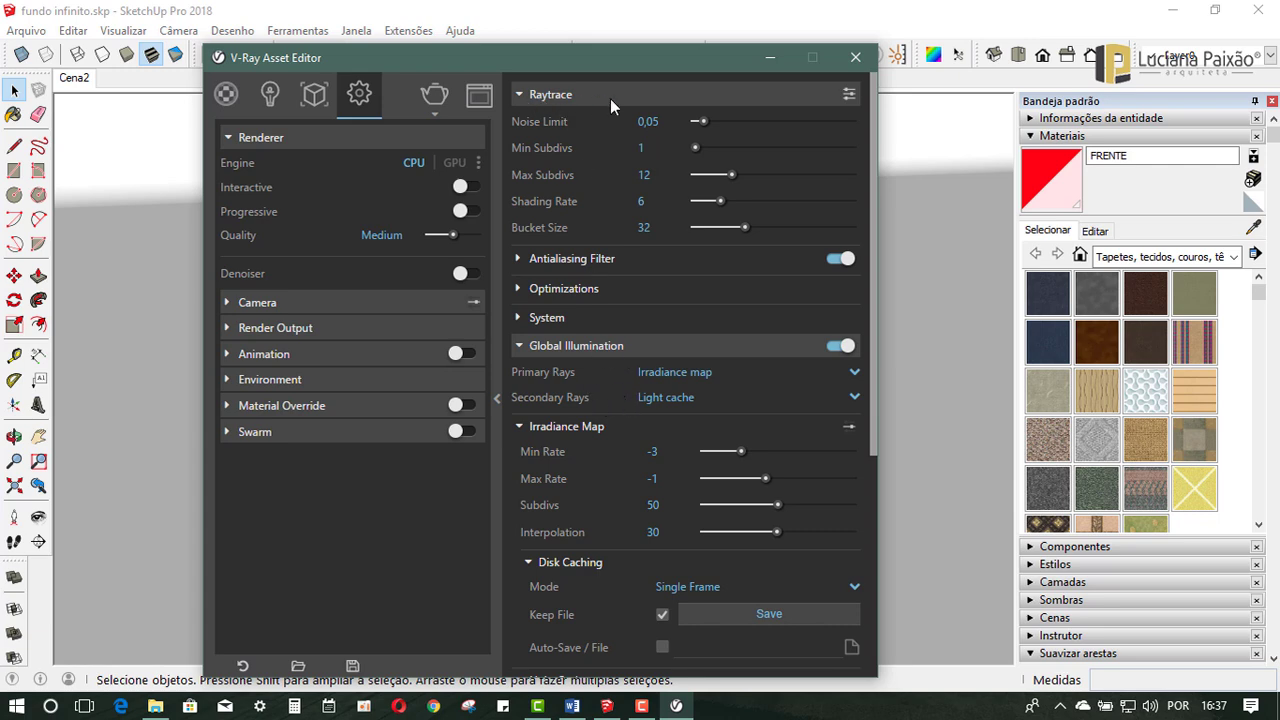
# Step: Switch the Raytrace section to its simple view, hiding the advanced options
pyautogui.click(521, 93)
pyautogui.click(518, 94)
pyautogui.click(849, 94)
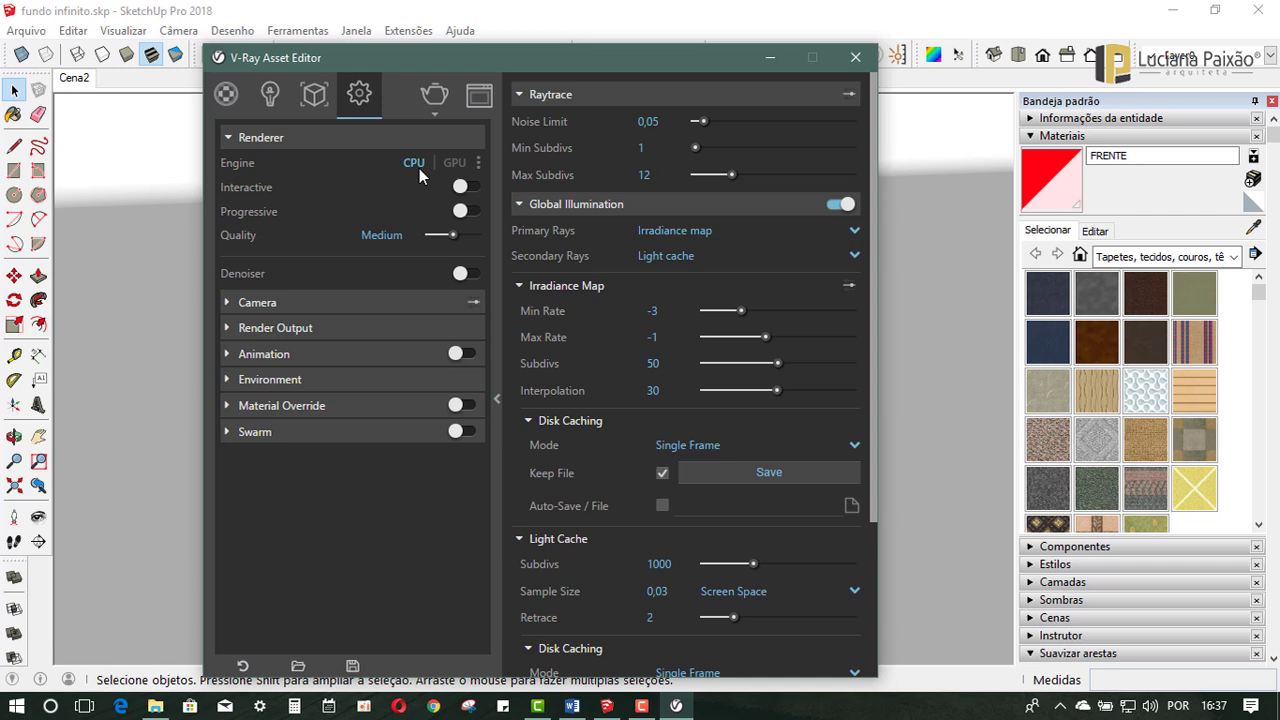
# Step: Keep the CPU engine after trying GPU, and start an interactive render
pyautogui.click(455, 164)
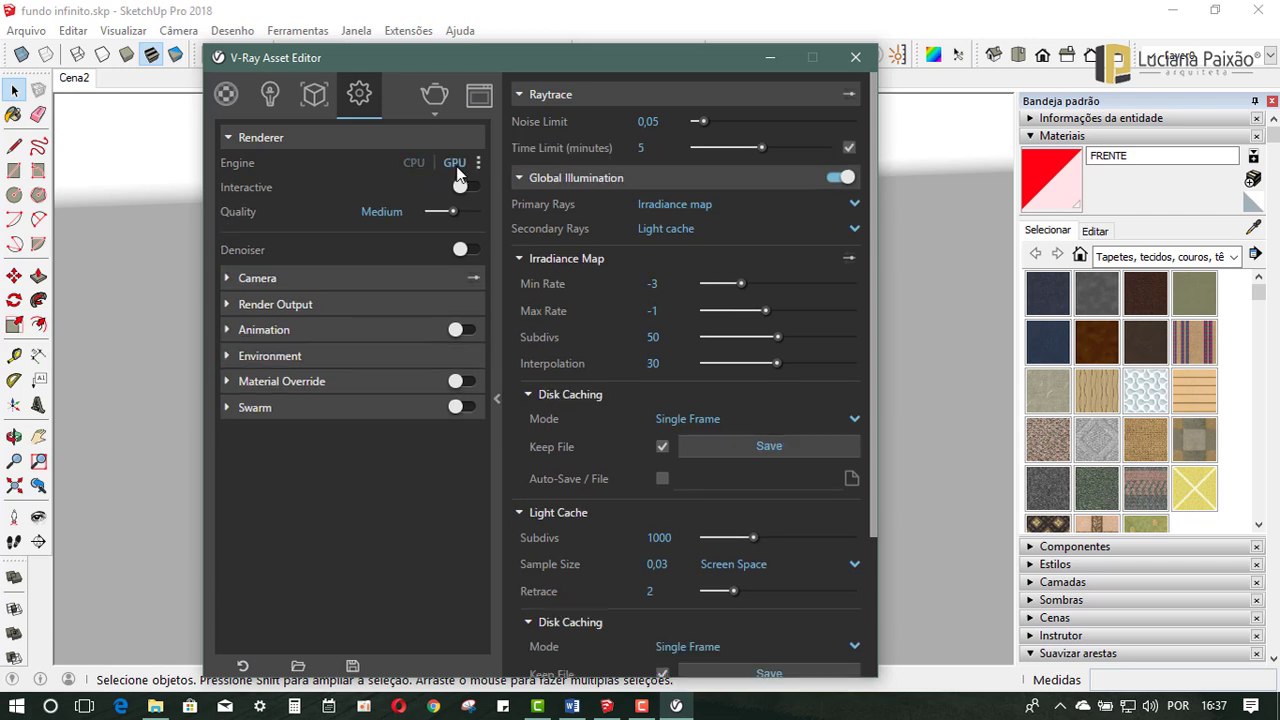
pyautogui.click(418, 164)
pyautogui.click(455, 163)
pyautogui.click(414, 163)
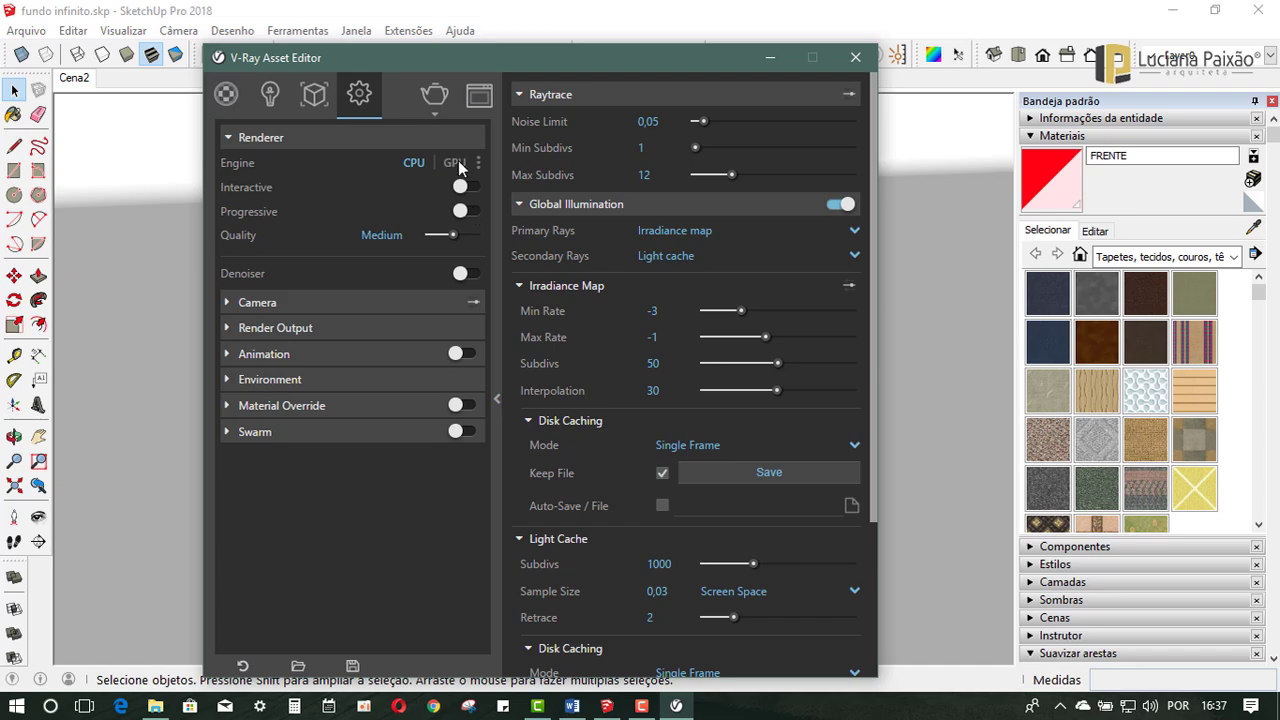
pyautogui.click(462, 187)
pyautogui.click(445, 102)
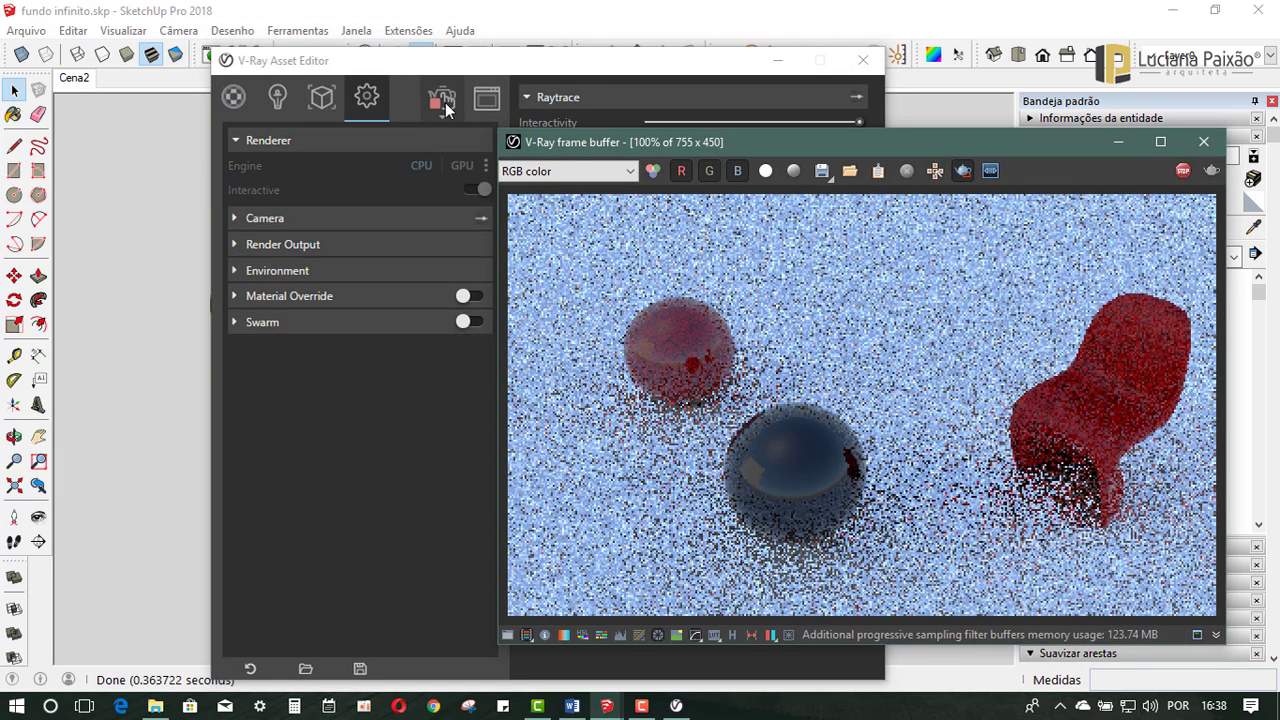
# Step: Move the settings window aside, reframe the spheres and chair, then move the window back
pyautogui.moveTo(503, 67)
pyautogui.mouseDown()
pyautogui.moveTo(292, 93)
pyautogui.moveTo(160, 490)
pyautogui.mouseUp()
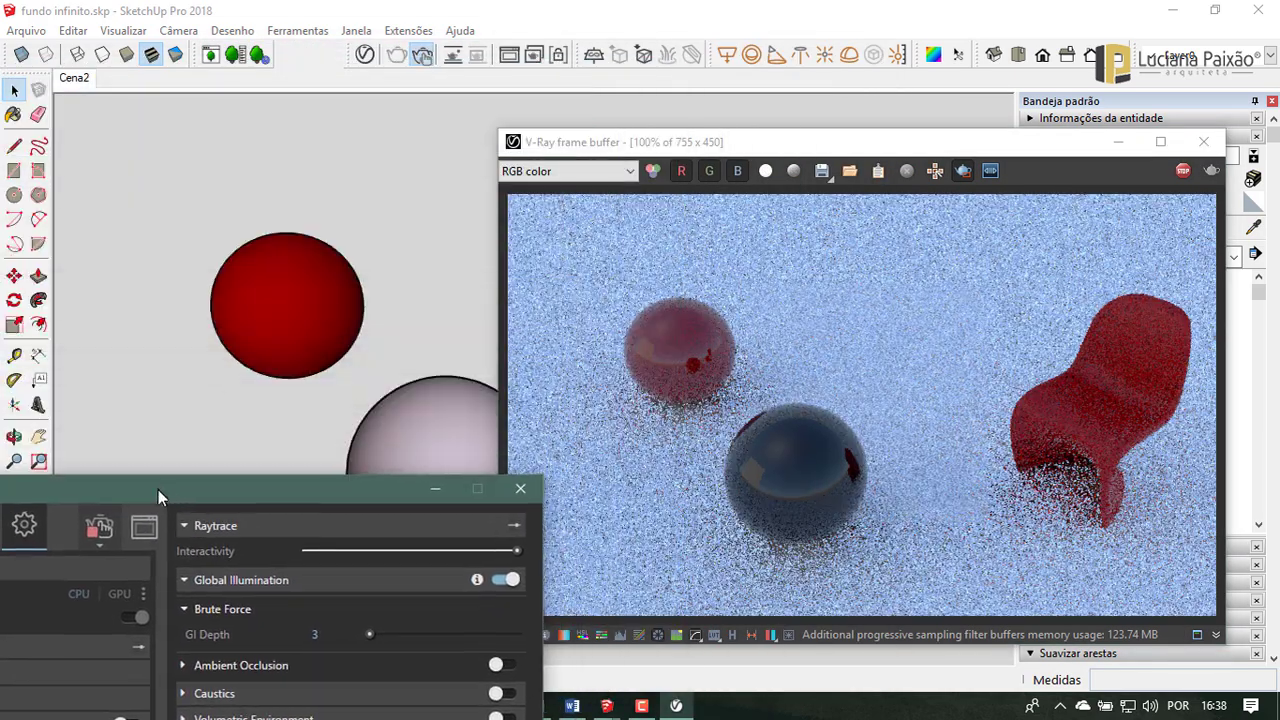
pyautogui.moveTo(309, 245)
pyautogui.mouseDown(button='middle')
pyautogui.moveTo(297, 348)
pyautogui.moveTo(309, 171)
pyautogui.moveTo(354, 314)
pyautogui.moveTo(457, 349)
pyautogui.mouseUp(button='middle')
pyautogui.scroll(-2, 278, 325)
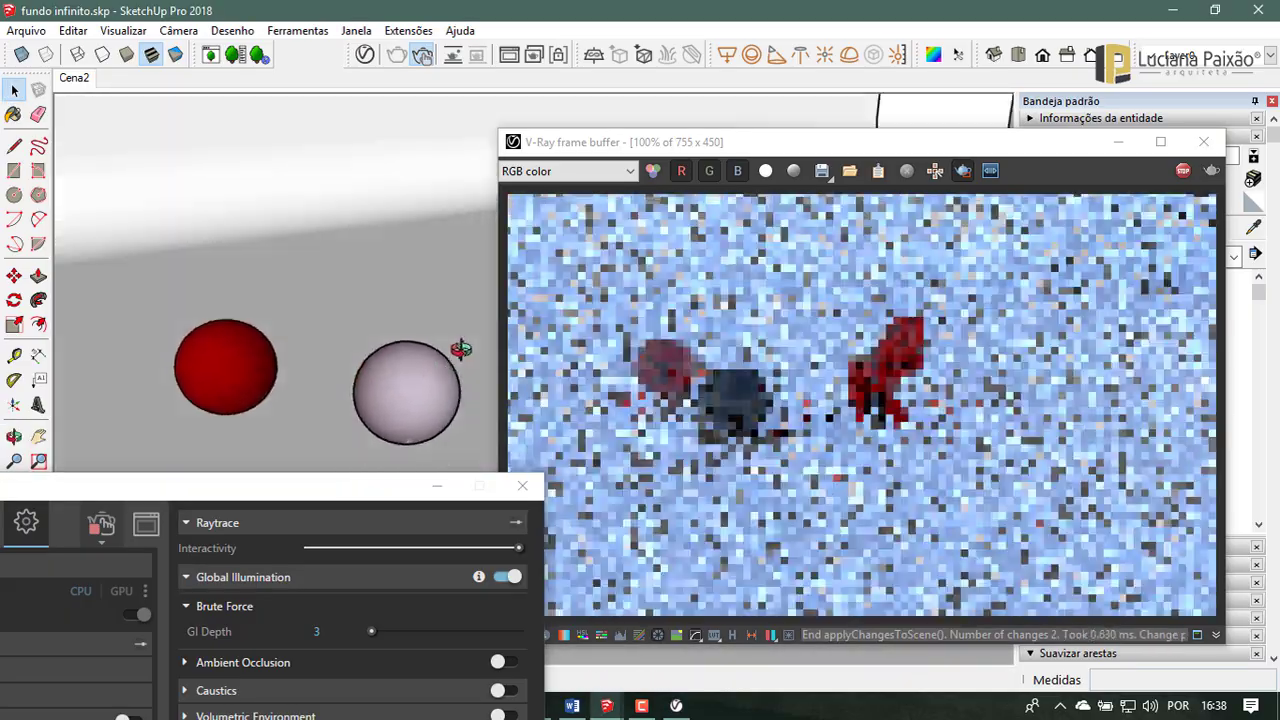
pyautogui.scroll(3, 243, 391)
pyautogui.moveTo(247, 392)
pyautogui.mouseDown(button='middle')
pyautogui.moveTo(151, 377)
pyautogui.moveTo(297, 357)
pyautogui.moveTo(428, 397)
pyautogui.mouseUp(button='middle')
pyautogui.scroll(1, 428, 395)
pyautogui.scroll(1, 410, 382)
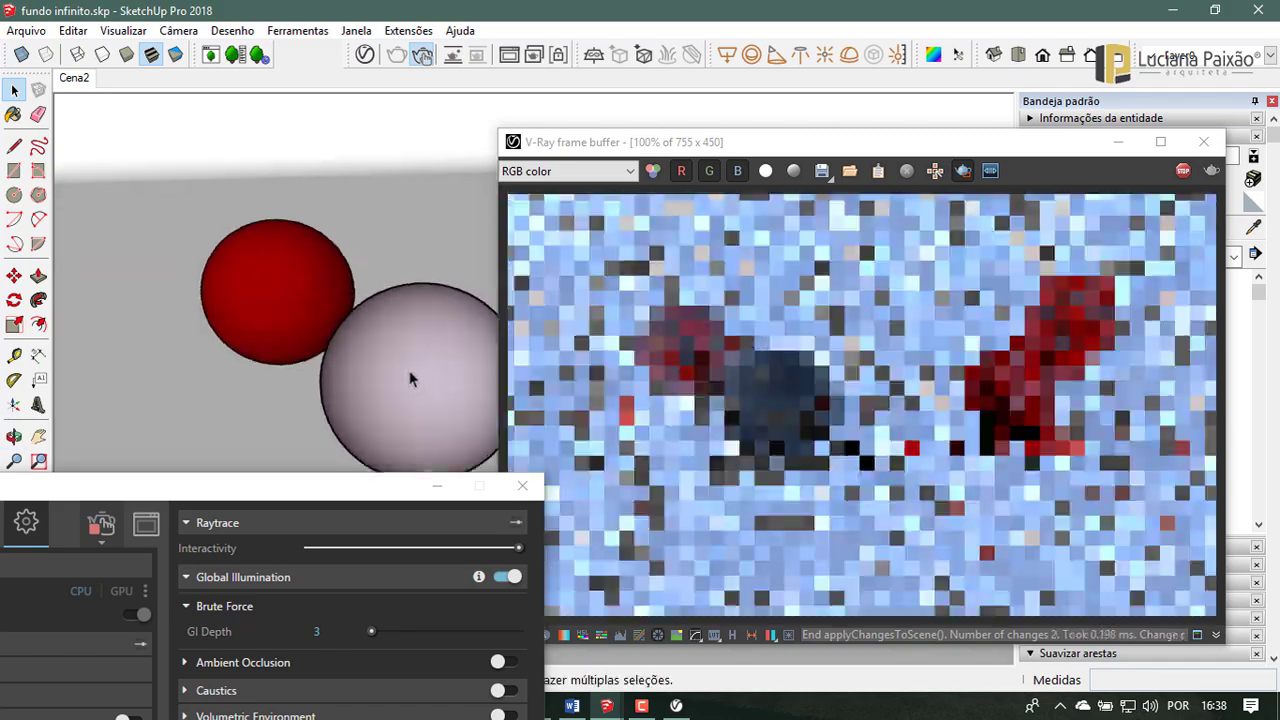
pyautogui.scroll(1, 385, 380)
pyautogui.scroll(1, 381, 381)
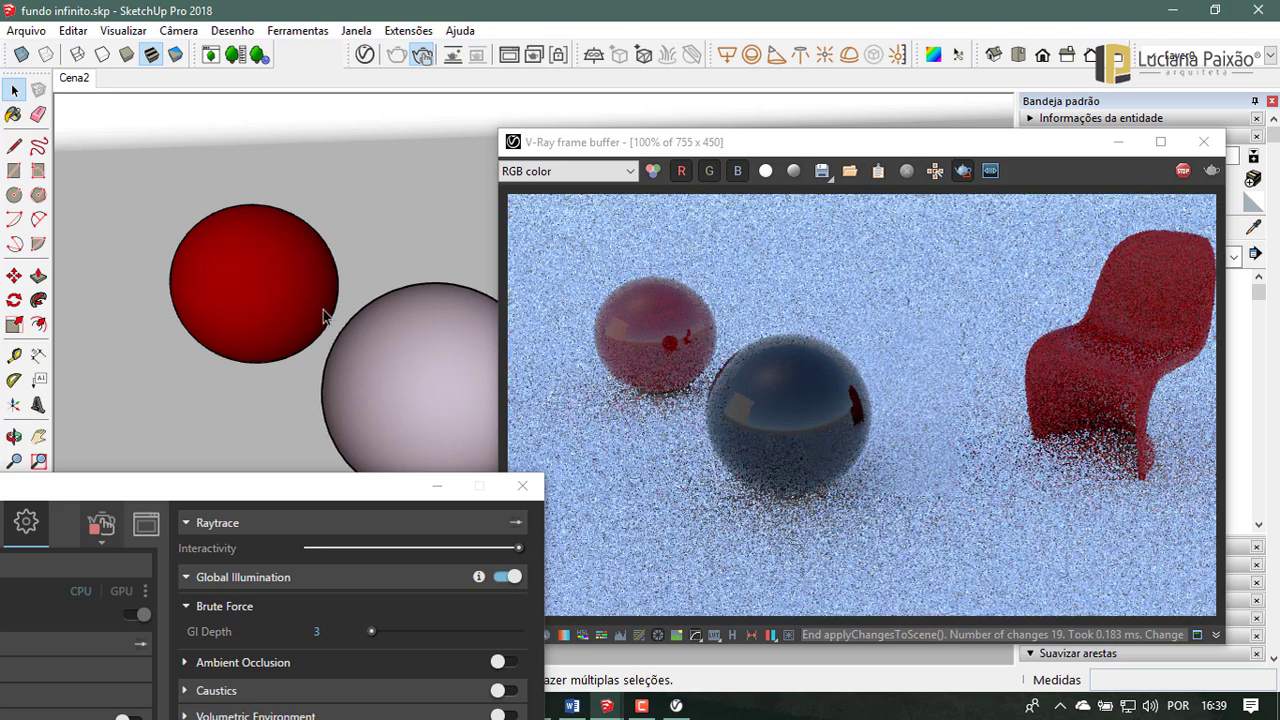
pyautogui.scroll(-1, 305, 328)
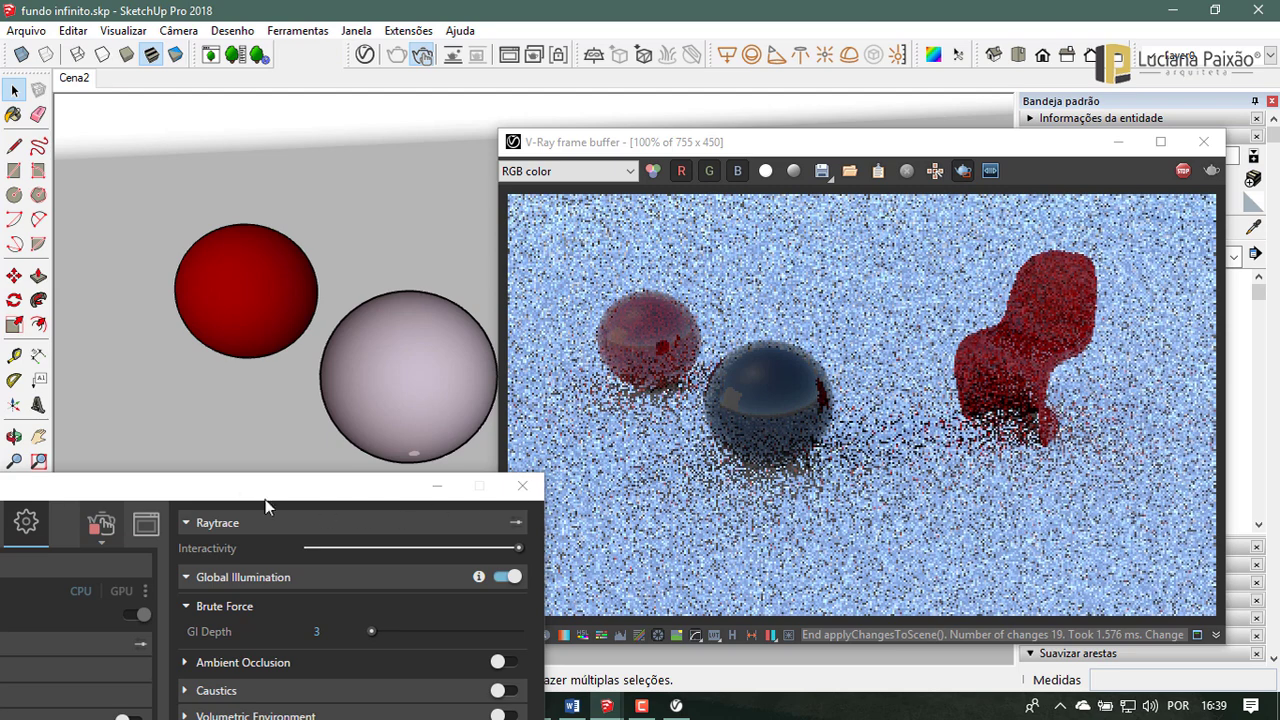
pyautogui.moveTo(246, 488)
pyautogui.mouseDown()
pyautogui.moveTo(453, 217)
pyautogui.moveTo(453, 234)
pyautogui.mouseUp()
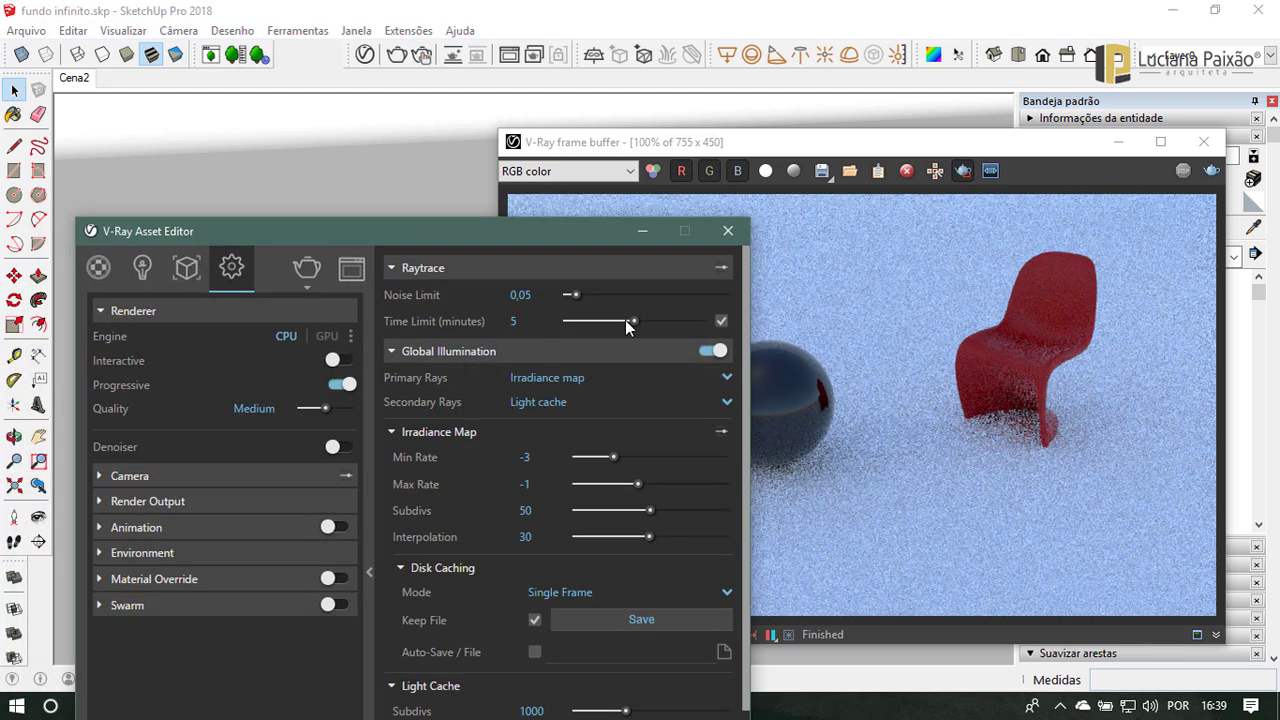
# Step: With CPU engine, Interactive off and Progressive on, start a new render
pyautogui.click(338, 360)
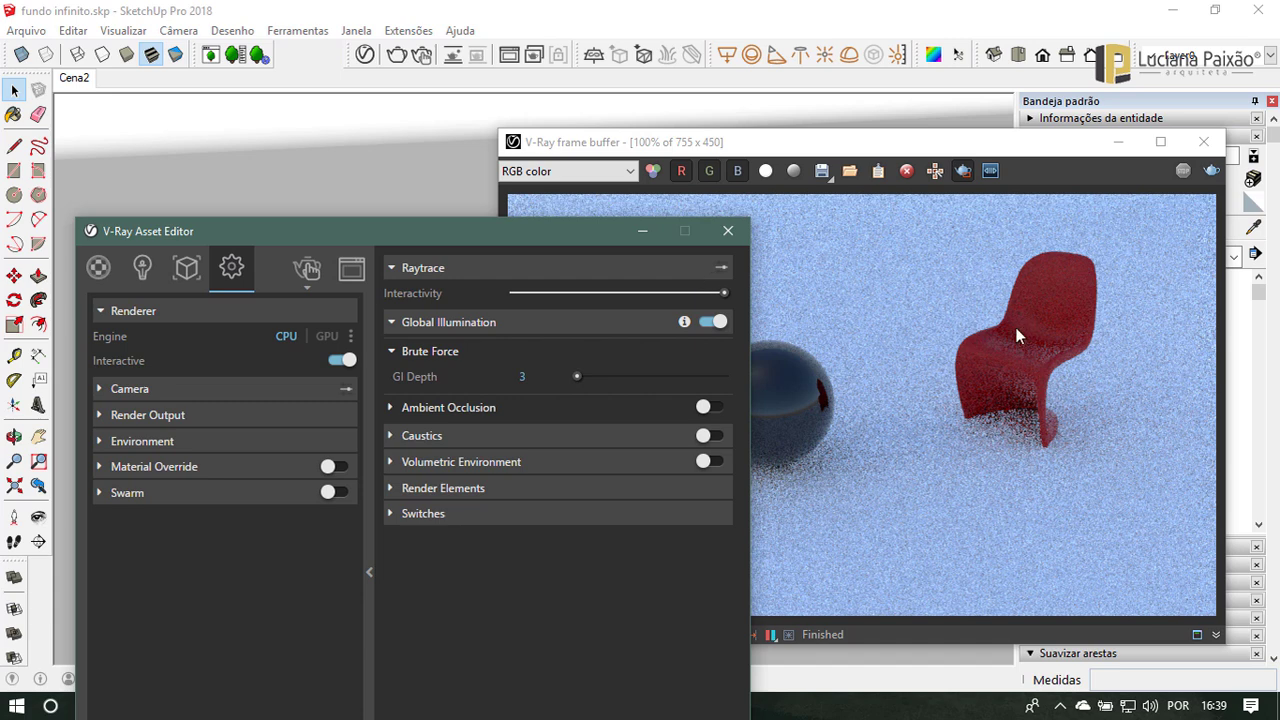
pyautogui.click(325, 336)
pyautogui.click(286, 337)
pyautogui.click(337, 361)
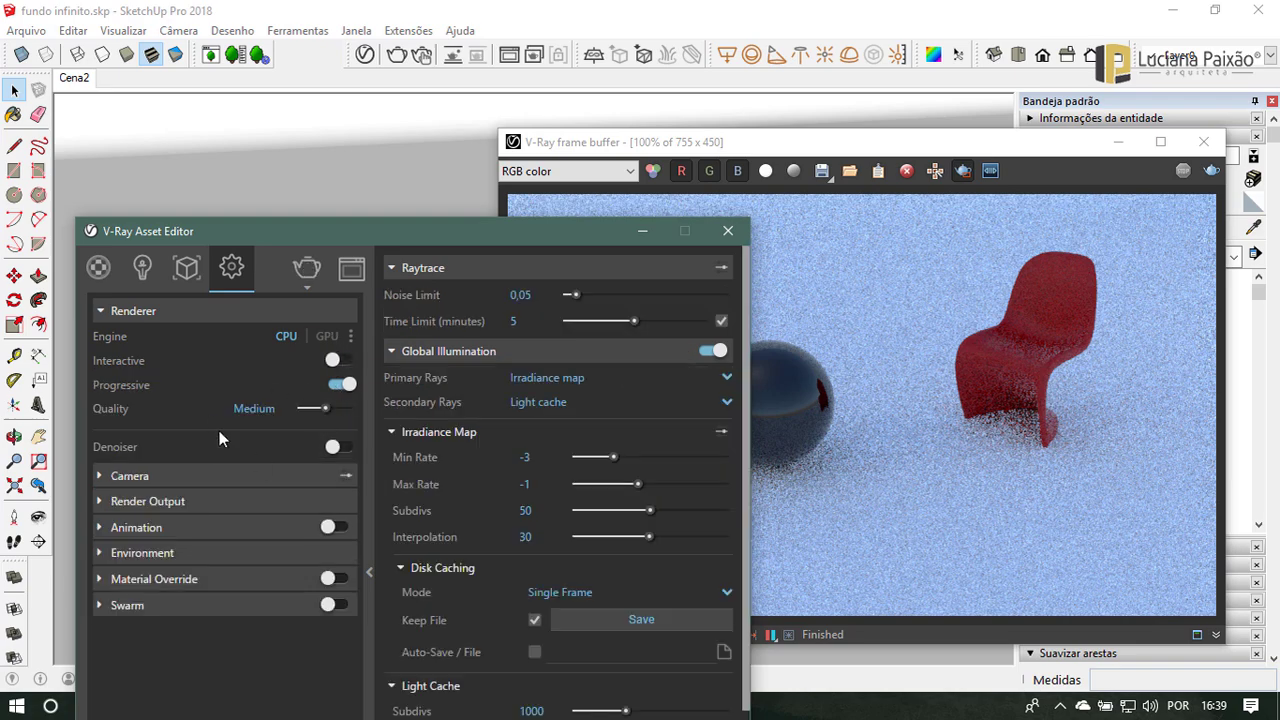
pyautogui.click(340, 385)
pyautogui.click(340, 385)
pyautogui.click(349, 389)
pyautogui.click(351, 391)
pyautogui.click(310, 267)
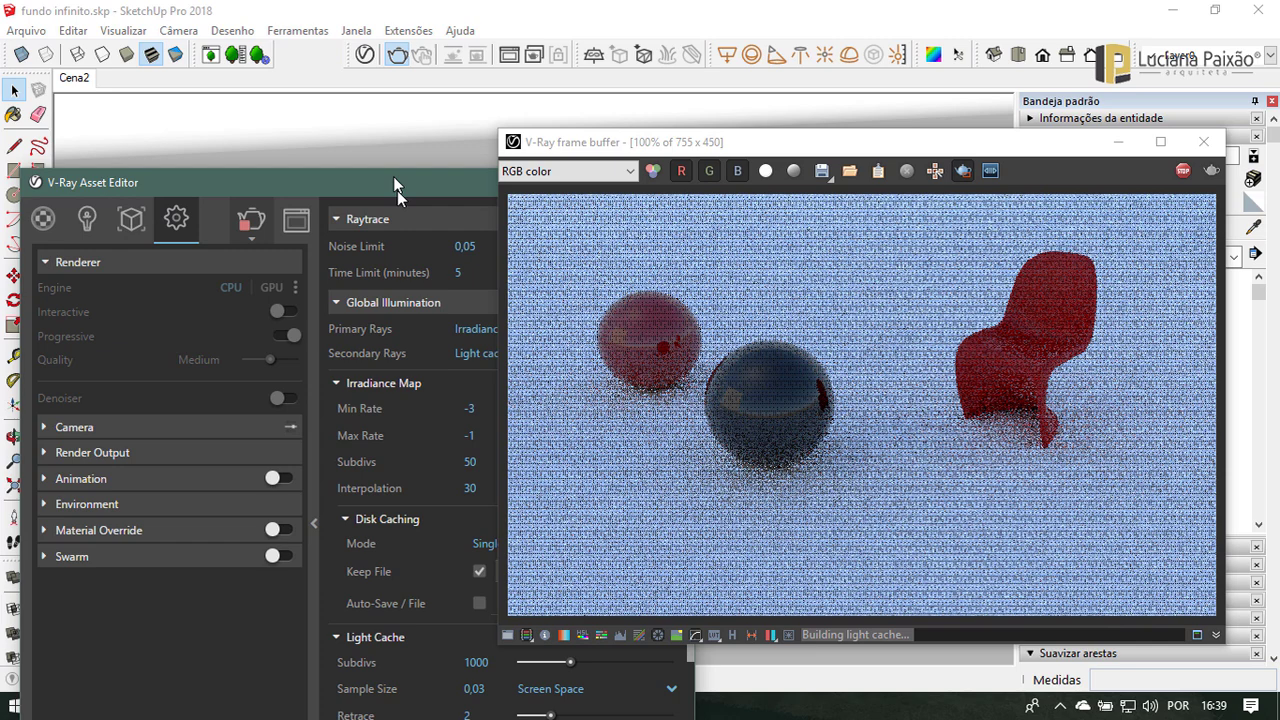
# Step: Rearrange the settings and frame buffer windows, switch Progressive off, and re-render the scene
pyautogui.moveTo(453, 247); pyautogui.dragTo(392, 163)
pyautogui.moveTo(622, 141); pyautogui.dragTo(826, 143)
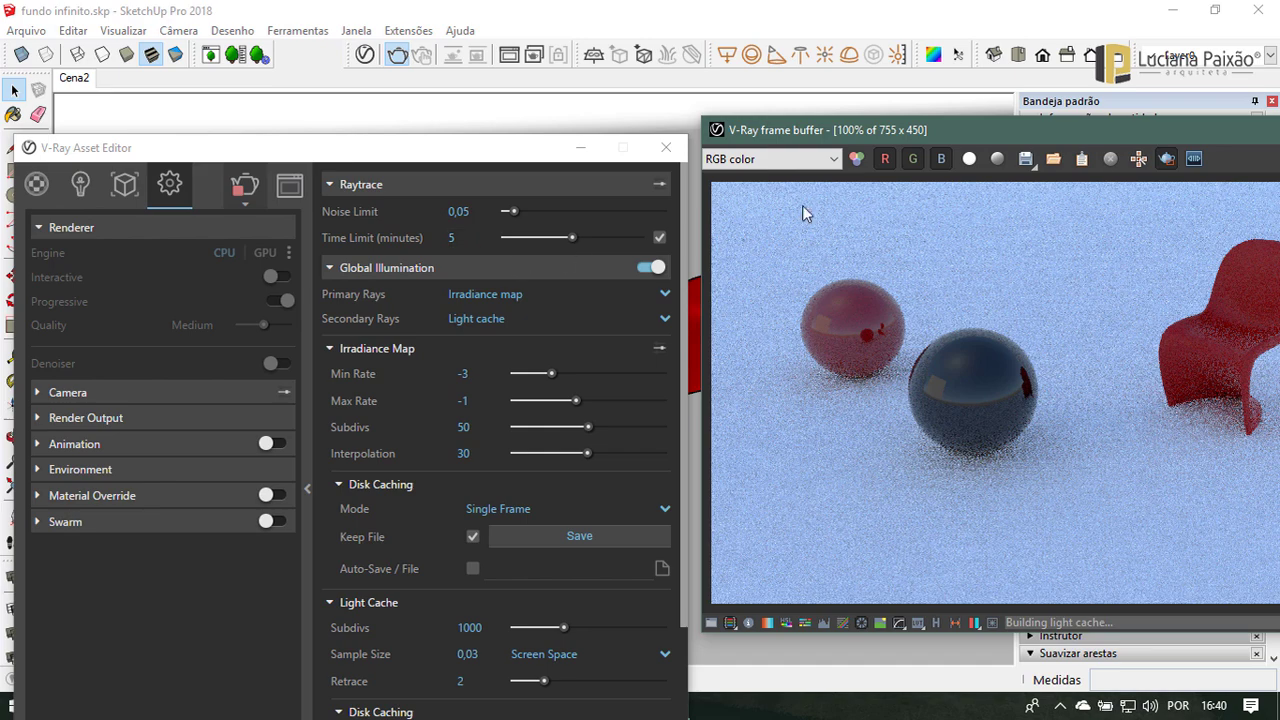
pyautogui.moveTo(860, 130); pyautogui.dragTo(769, 140)
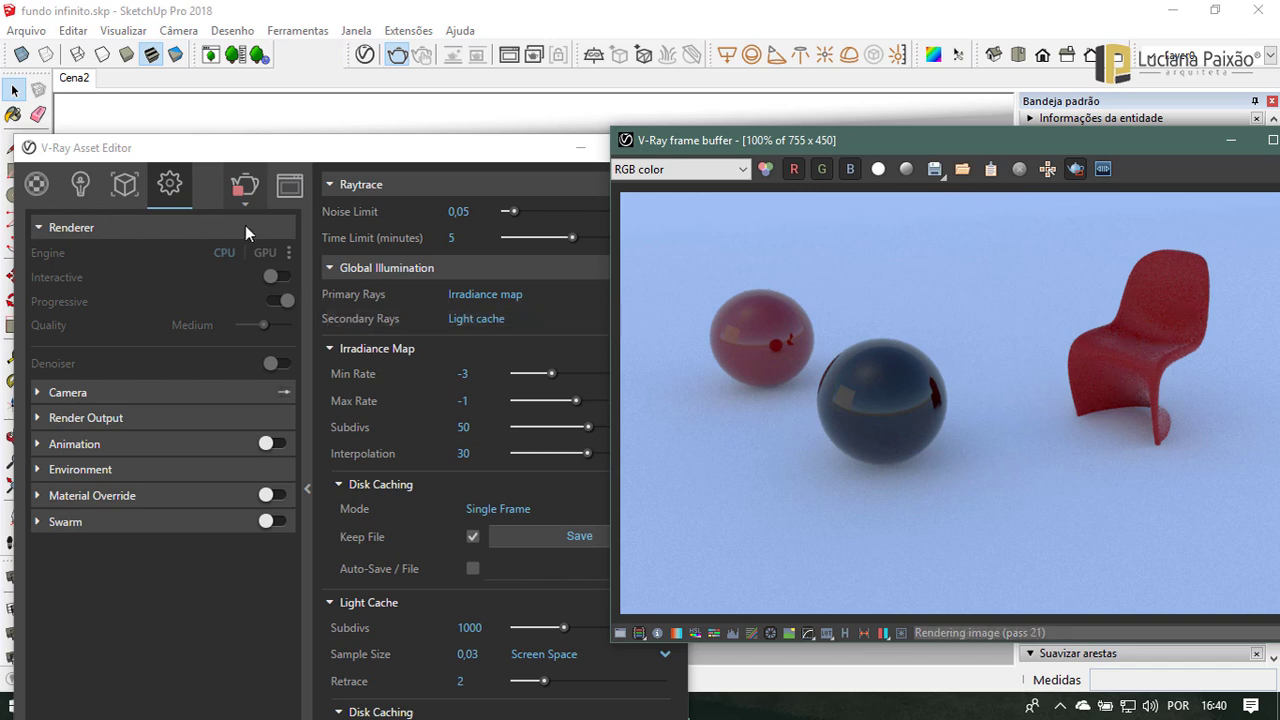
pyautogui.click(279, 210)
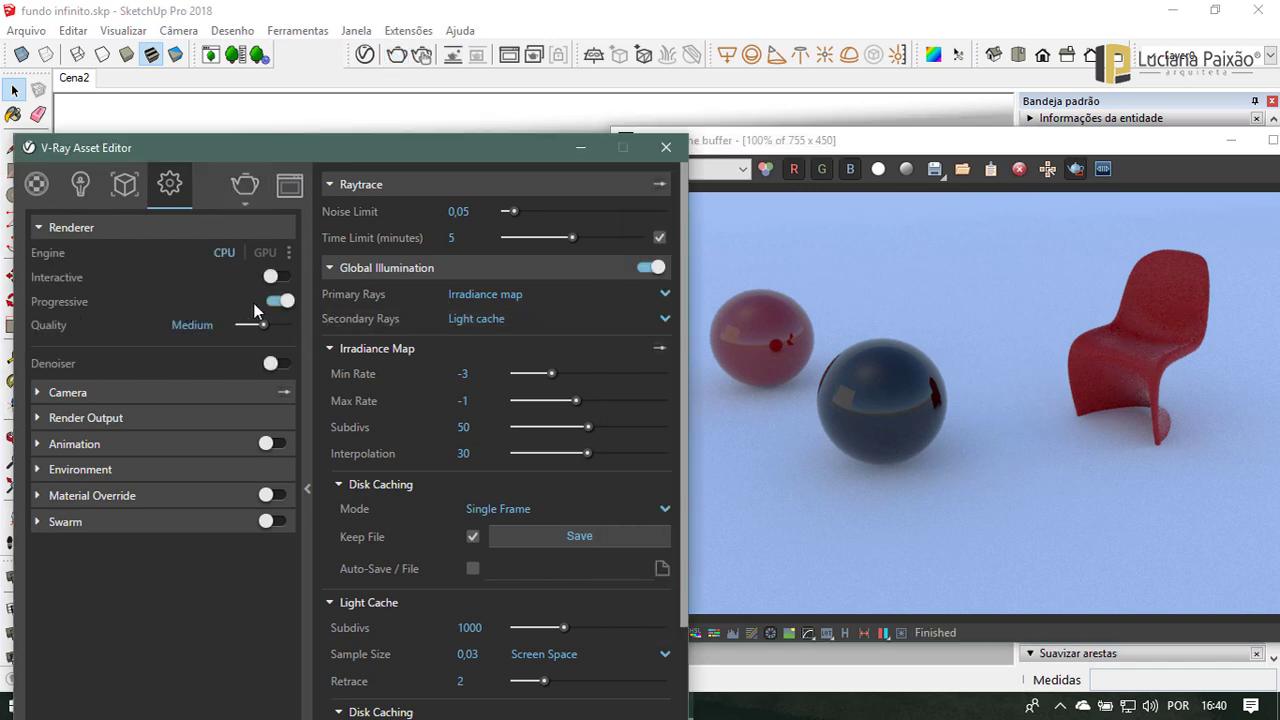
pyautogui.click(279, 301)
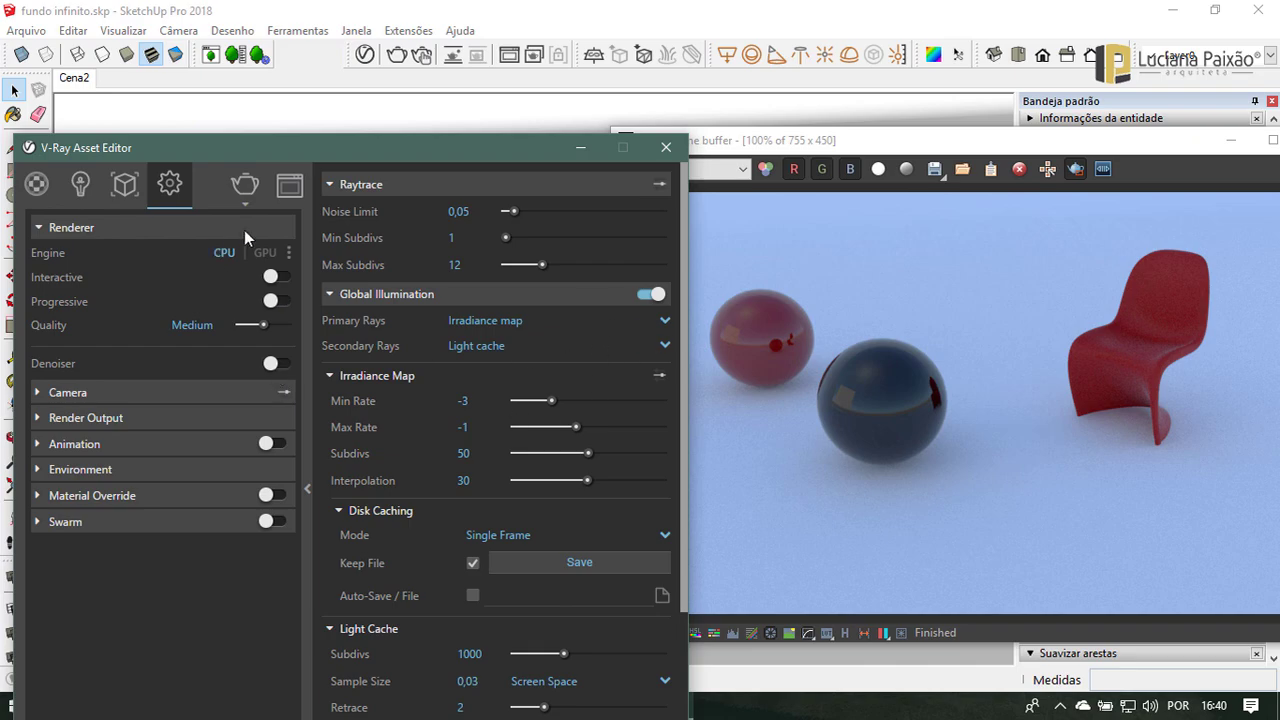
pyautogui.click(245, 186)
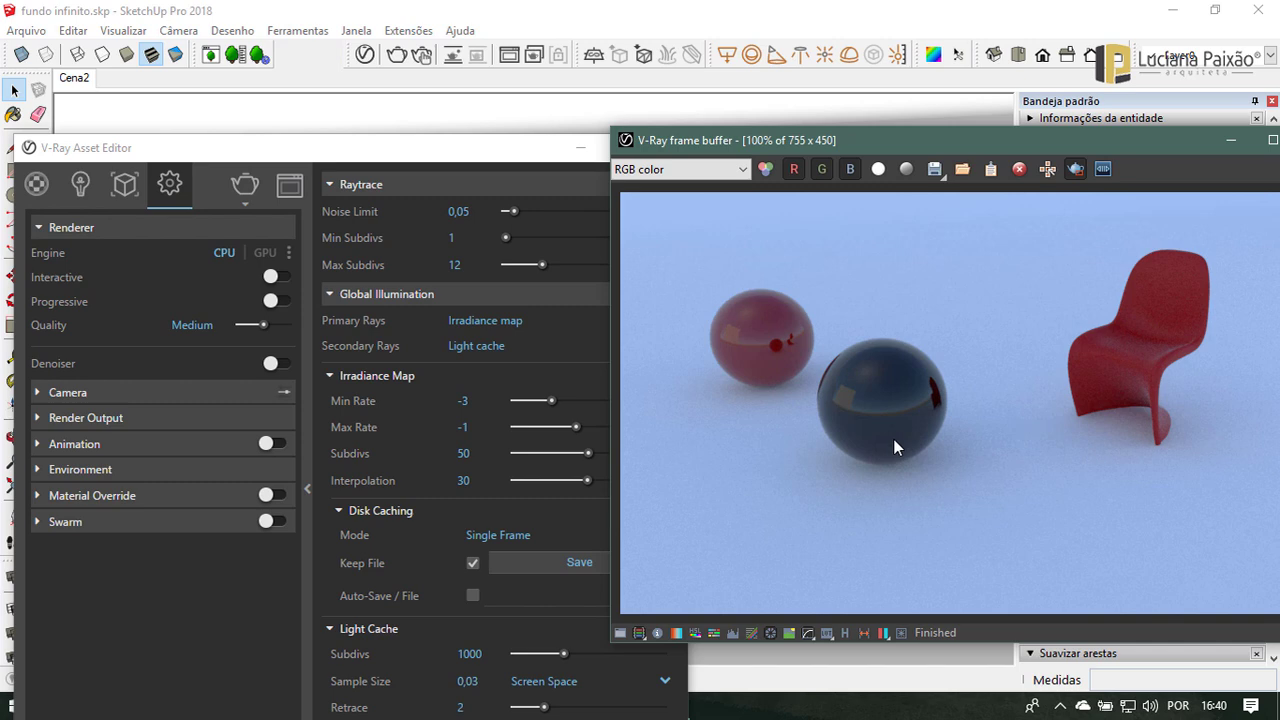
pyautogui.moveTo(343, 158); pyautogui.dragTo(339, 66)
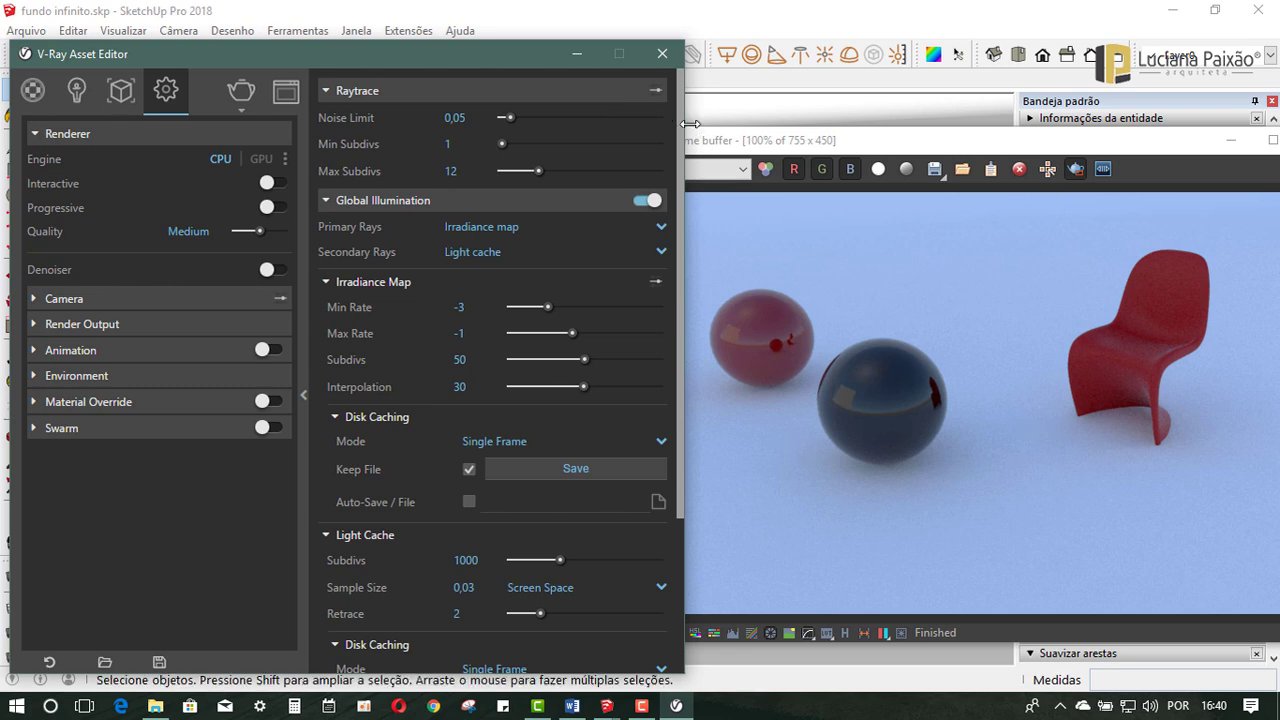
pyautogui.moveTo(777, 145)
pyautogui.mouseDown()
pyautogui.moveTo(506, 158)
pyautogui.moveTo(484, 140)
pyautogui.mouseUp()
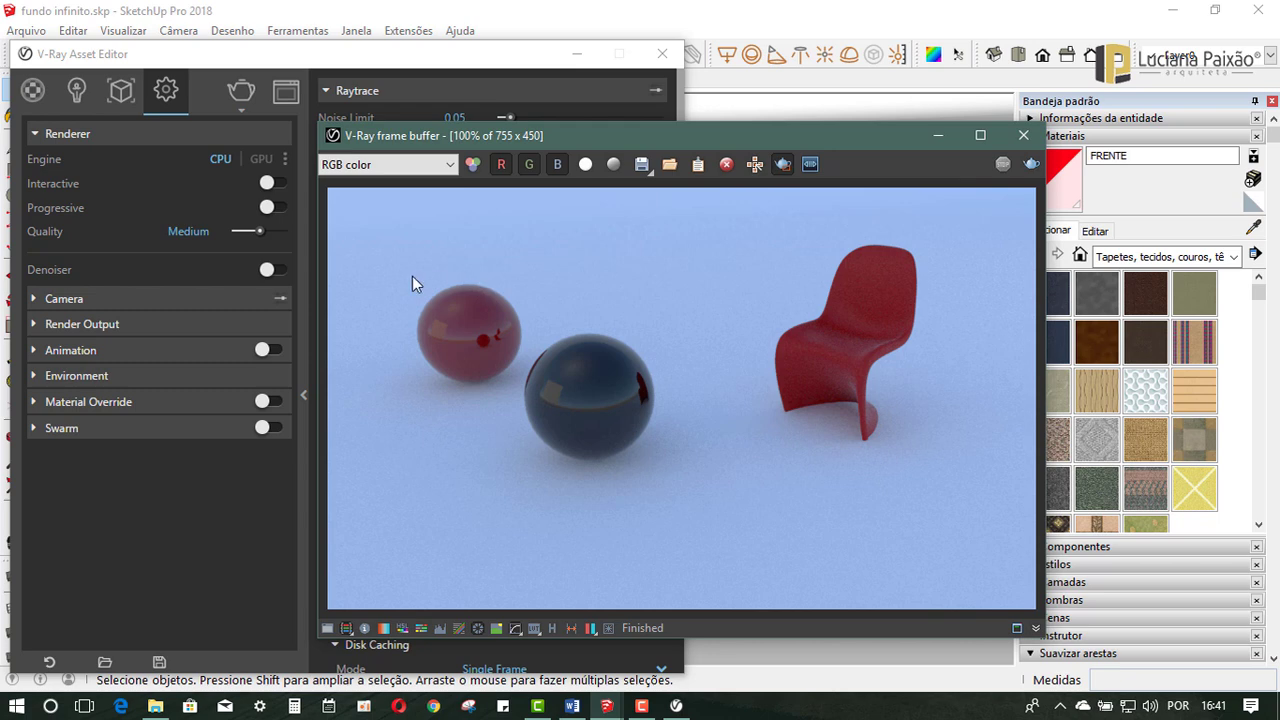
pyautogui.moveTo(376, 137); pyautogui.dragTo(560, 148)
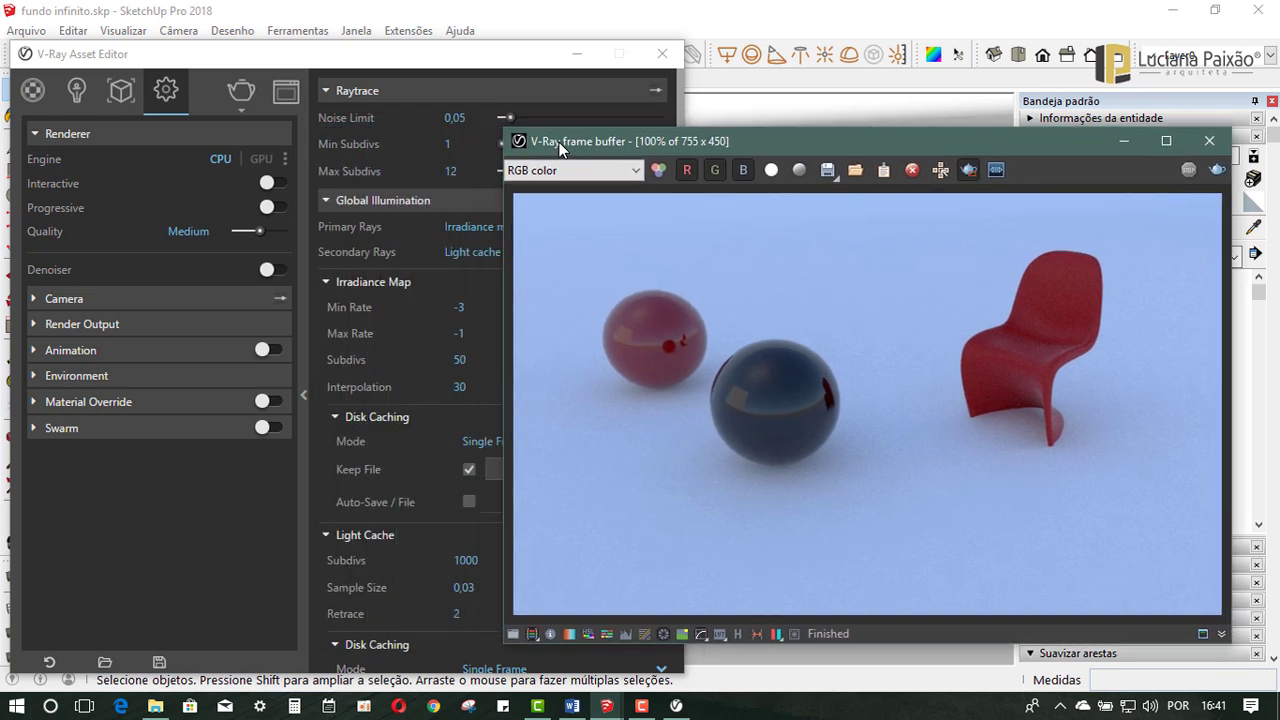
pyautogui.click(256, 238)
pyautogui.moveTo(256, 238)
pyautogui.mouseDown()
pyautogui.moveTo(241, 240)
pyautogui.moveTo(284, 235)
pyautogui.moveTo(240, 234)
pyautogui.moveTo(285, 234)
pyautogui.mouseUp()
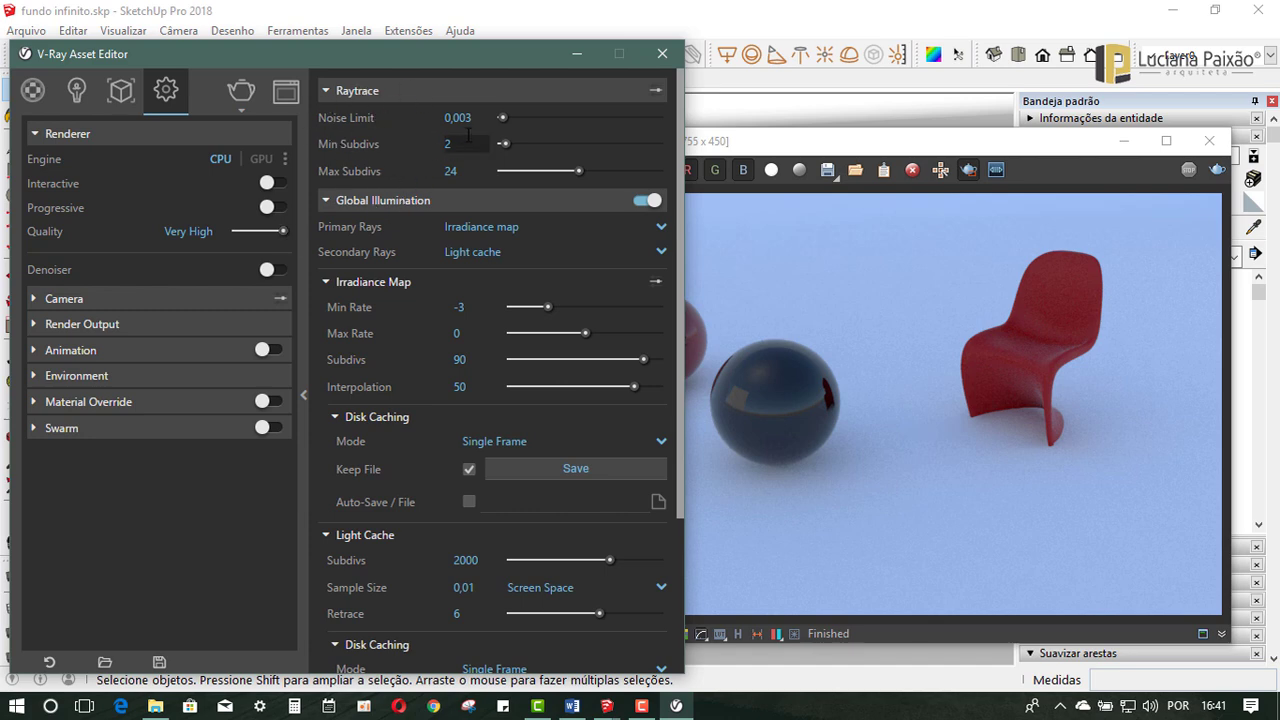
pyautogui.moveTo(284, 231)
pyautogui.mouseDown()
pyautogui.moveTo(234, 237)
pyautogui.moveTo(263, 237)
pyautogui.mouseUp()
pyautogui.click(281, 236)
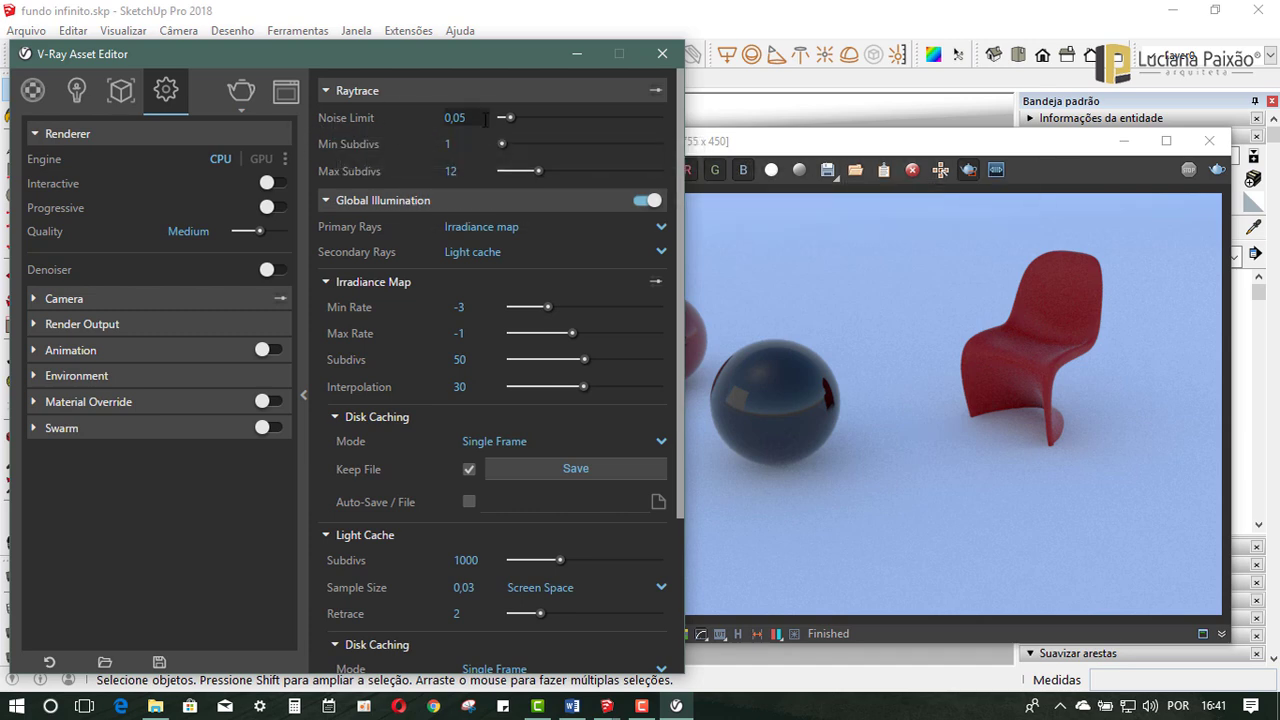
pyautogui.click(452, 117)
pyautogui.moveTo(260, 231); pyautogui.dragTo(285, 231)
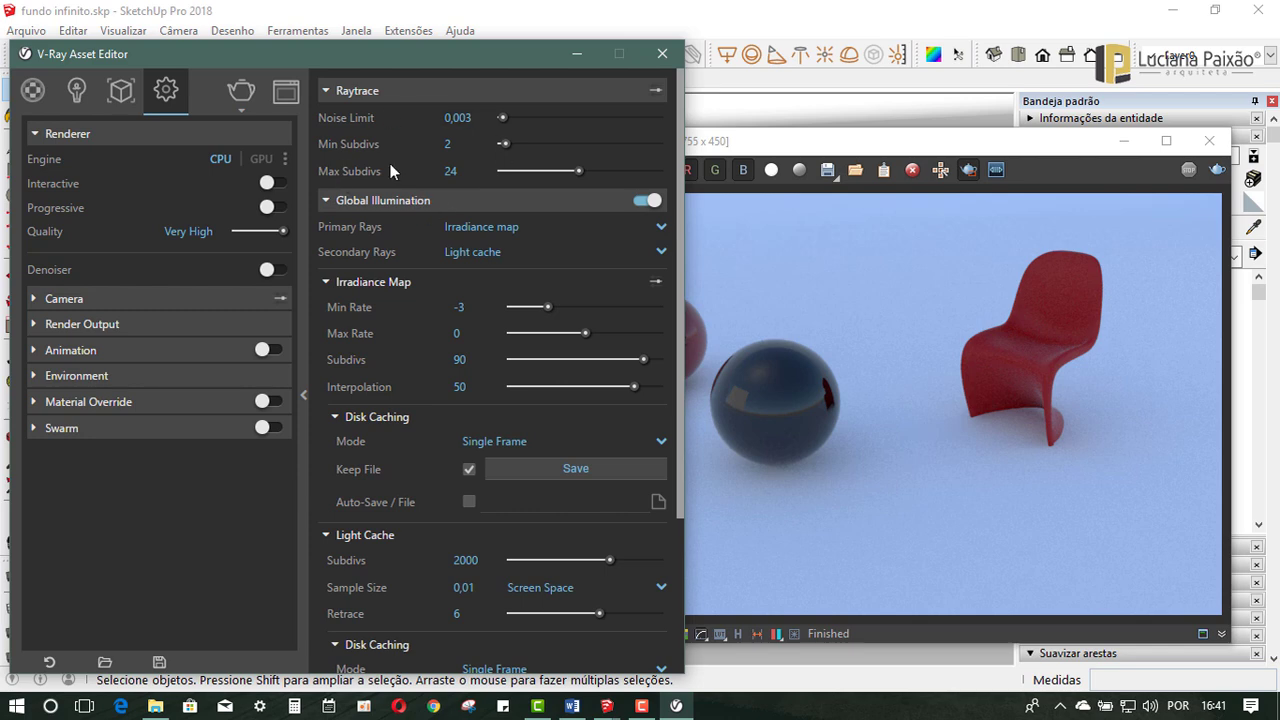
pyautogui.moveTo(285, 231); pyautogui.dragTo(262, 232)
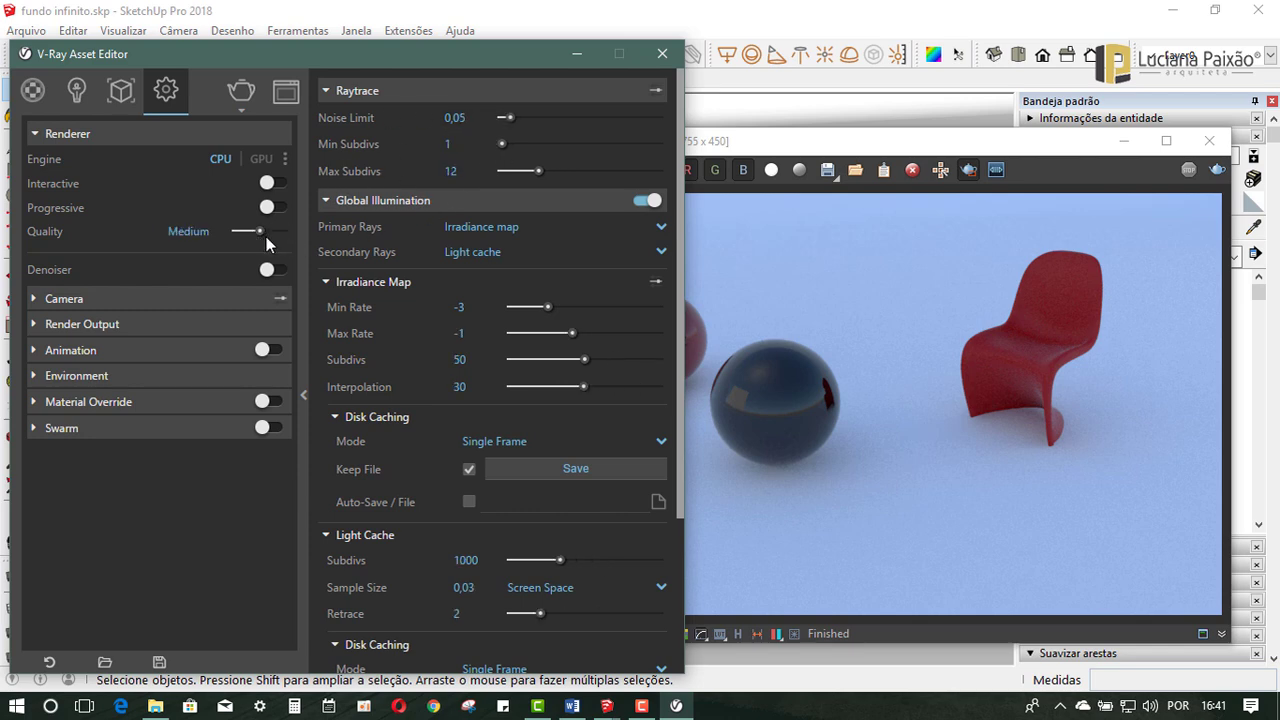
# Step: Expand Camera settings, reveal advanced exposure options and check Shutter Speed, then collapse Exposure
pyautogui.click(34, 300)
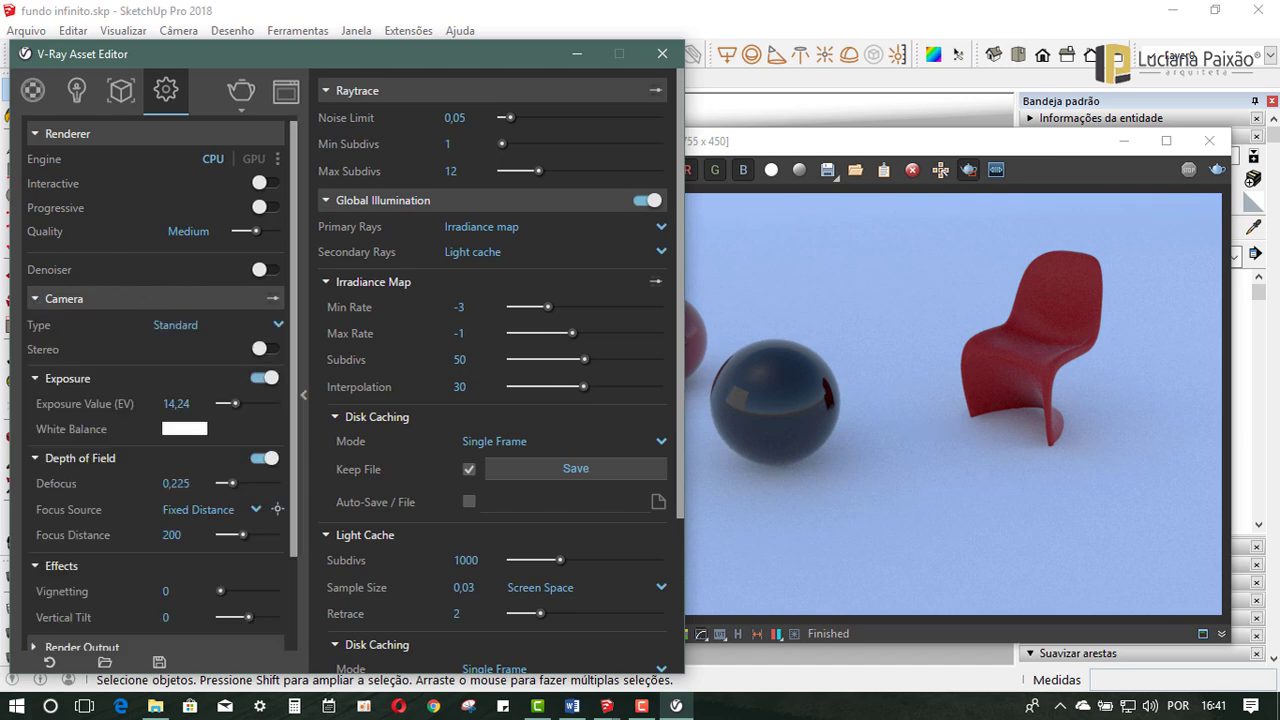
pyautogui.scroll(-2, 175, 338)
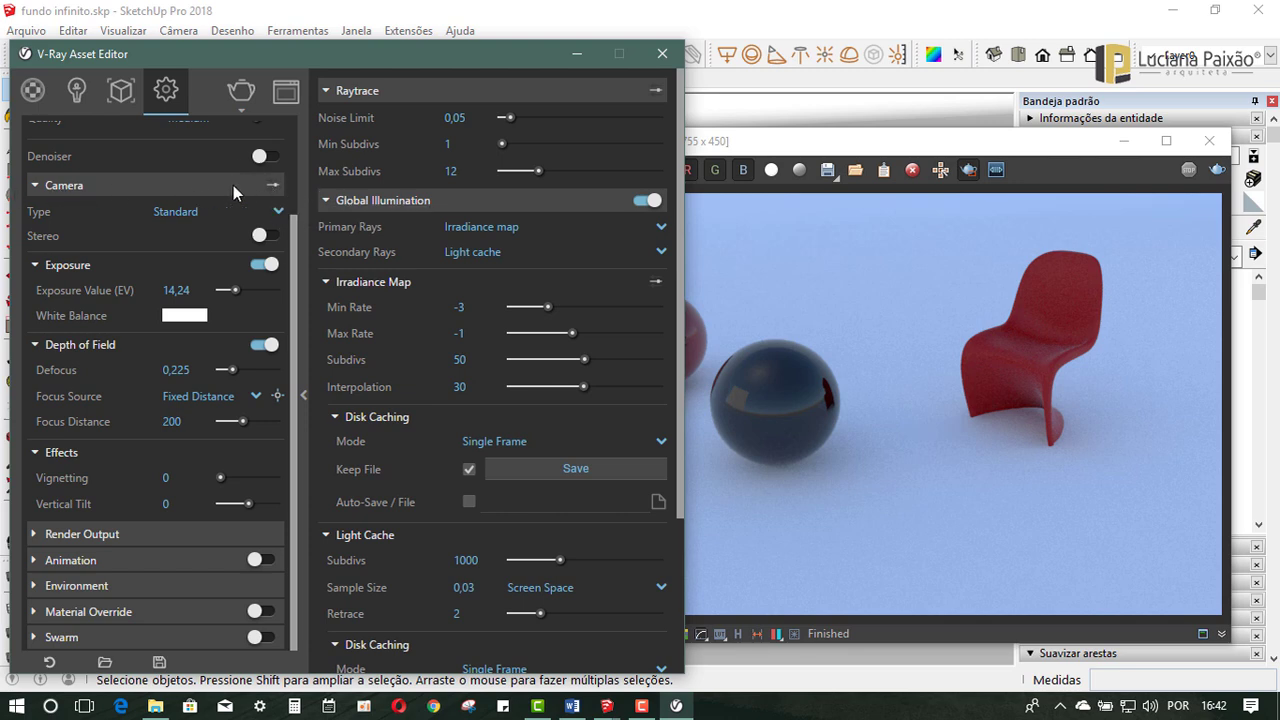
pyautogui.click(273, 186)
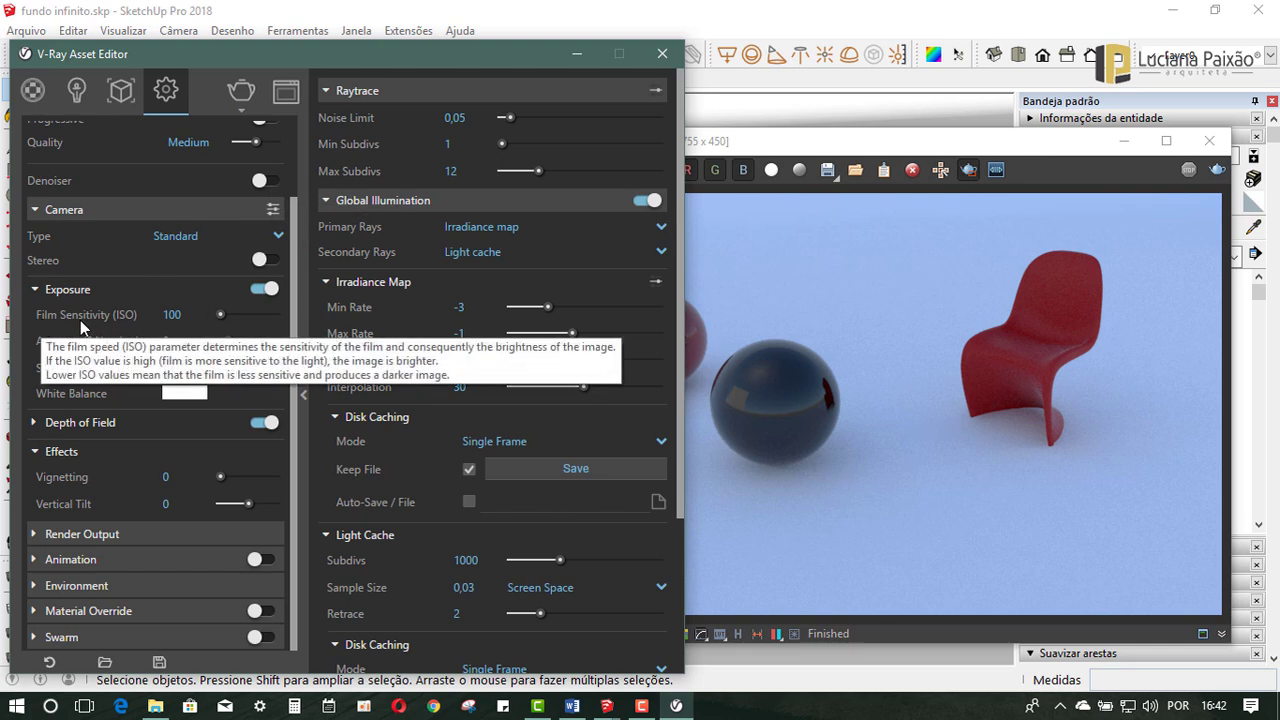
pyautogui.moveTo(84, 368)
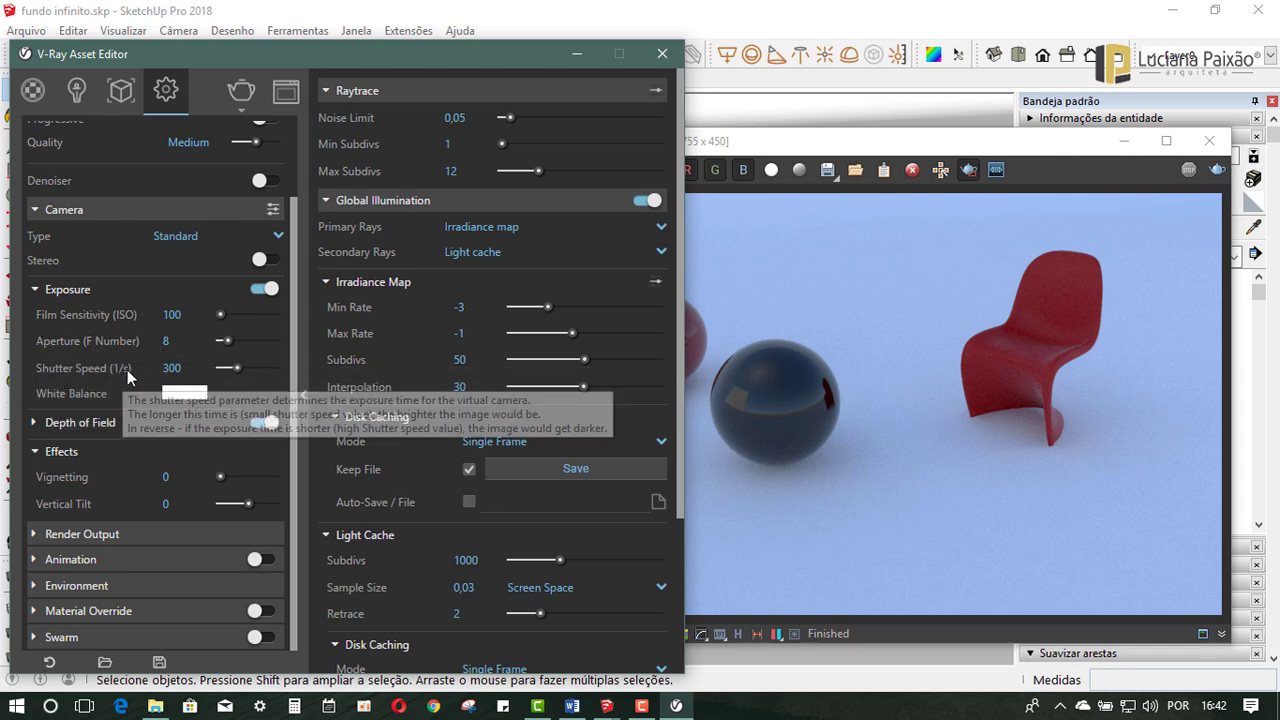
pyautogui.click(200, 368)
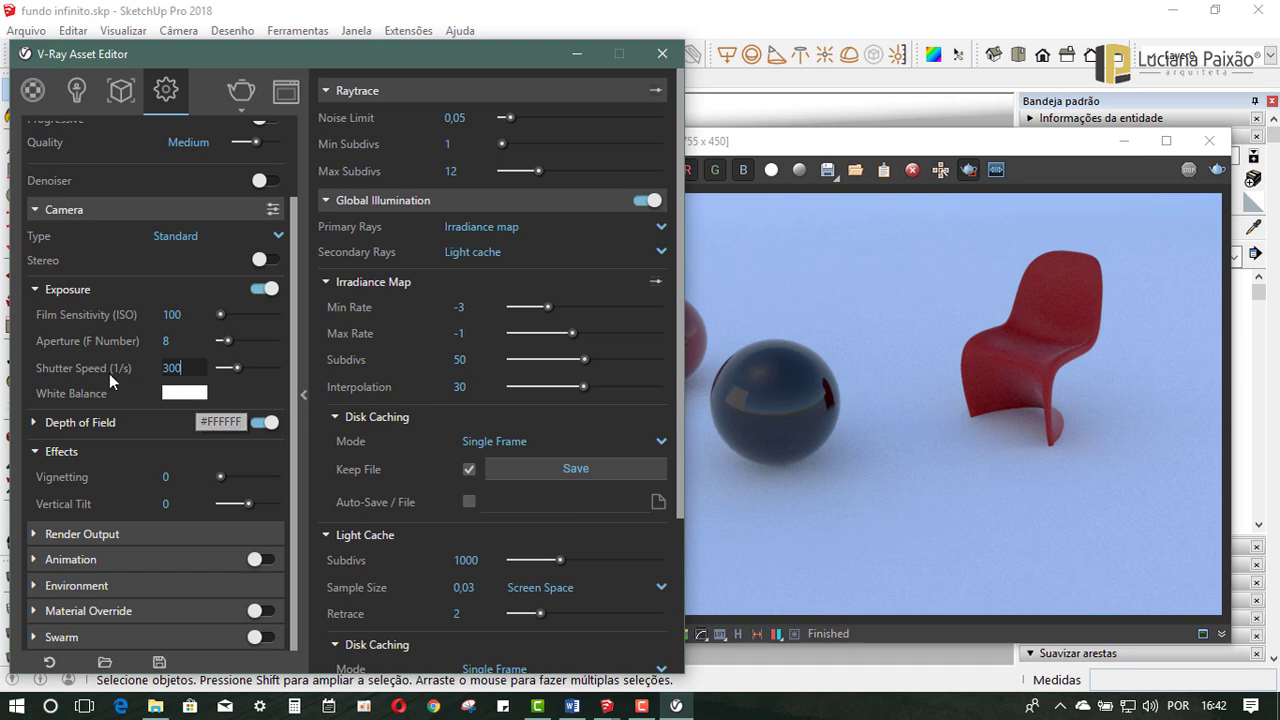
pyautogui.click(37, 291)
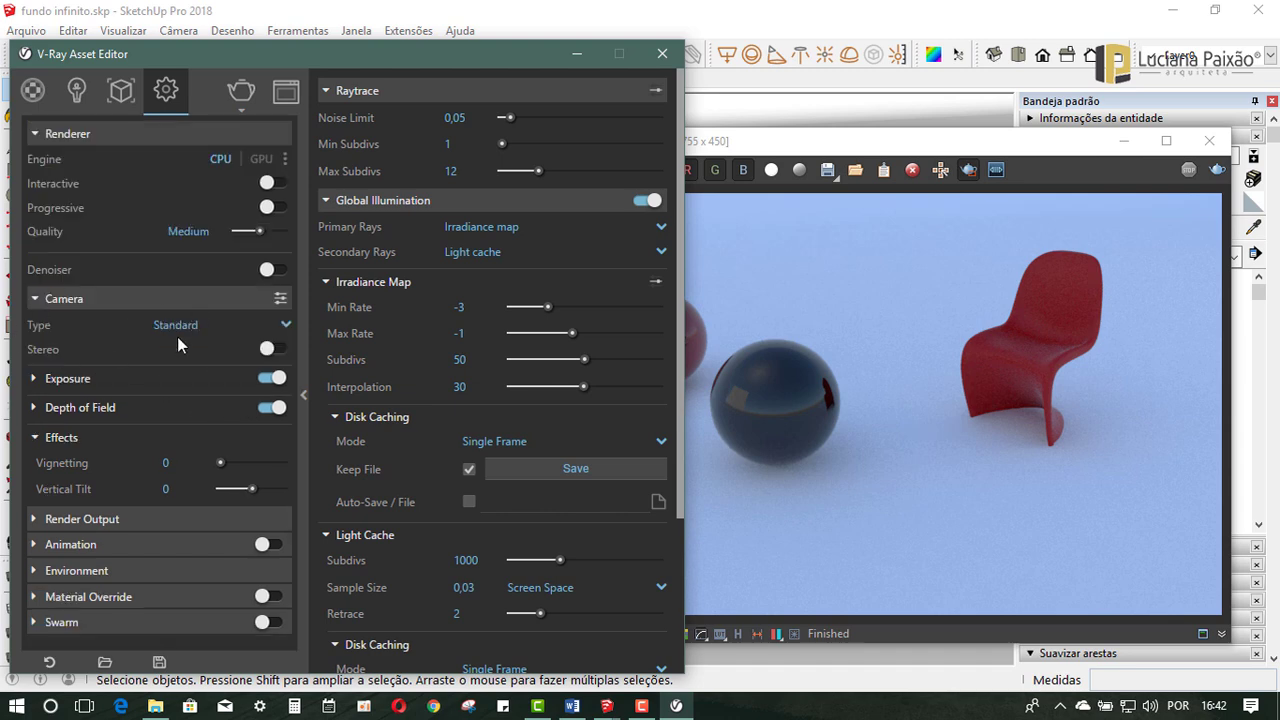
# Step: Reopen Camera and show Depth of Field with Fixed Distance focus at 200
pyautogui.click(34, 299)
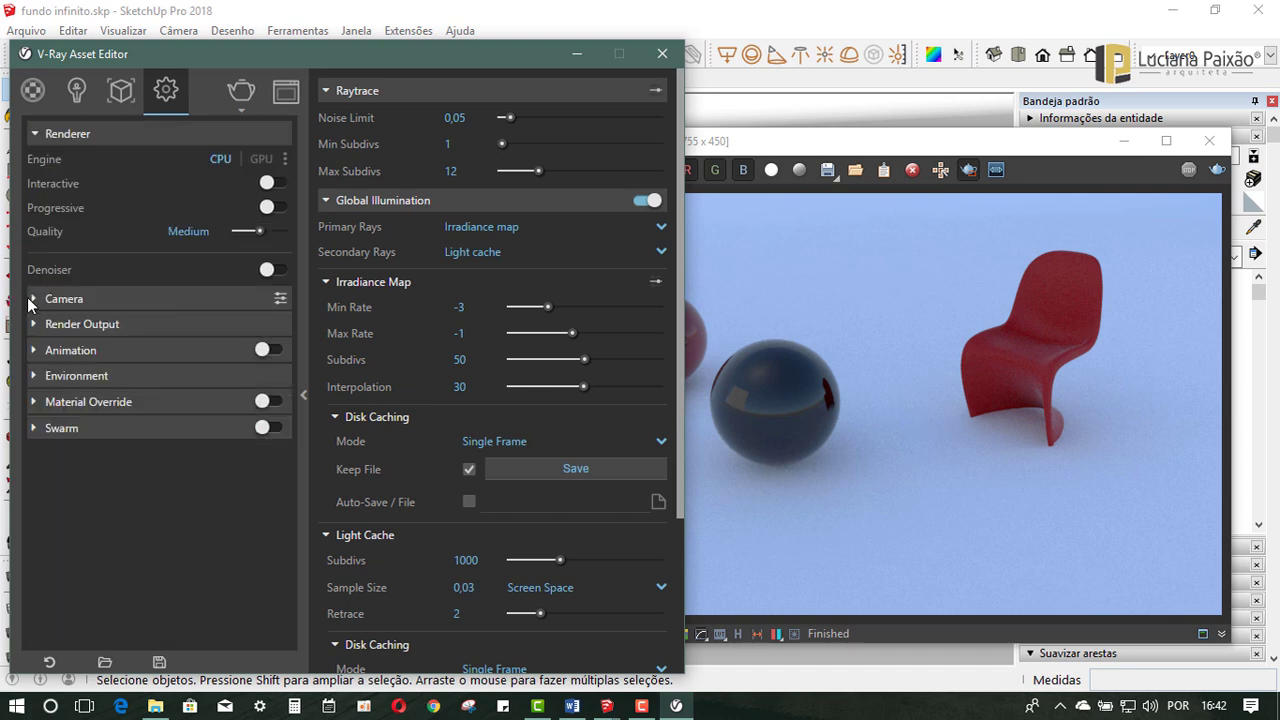
pyautogui.click(34, 300)
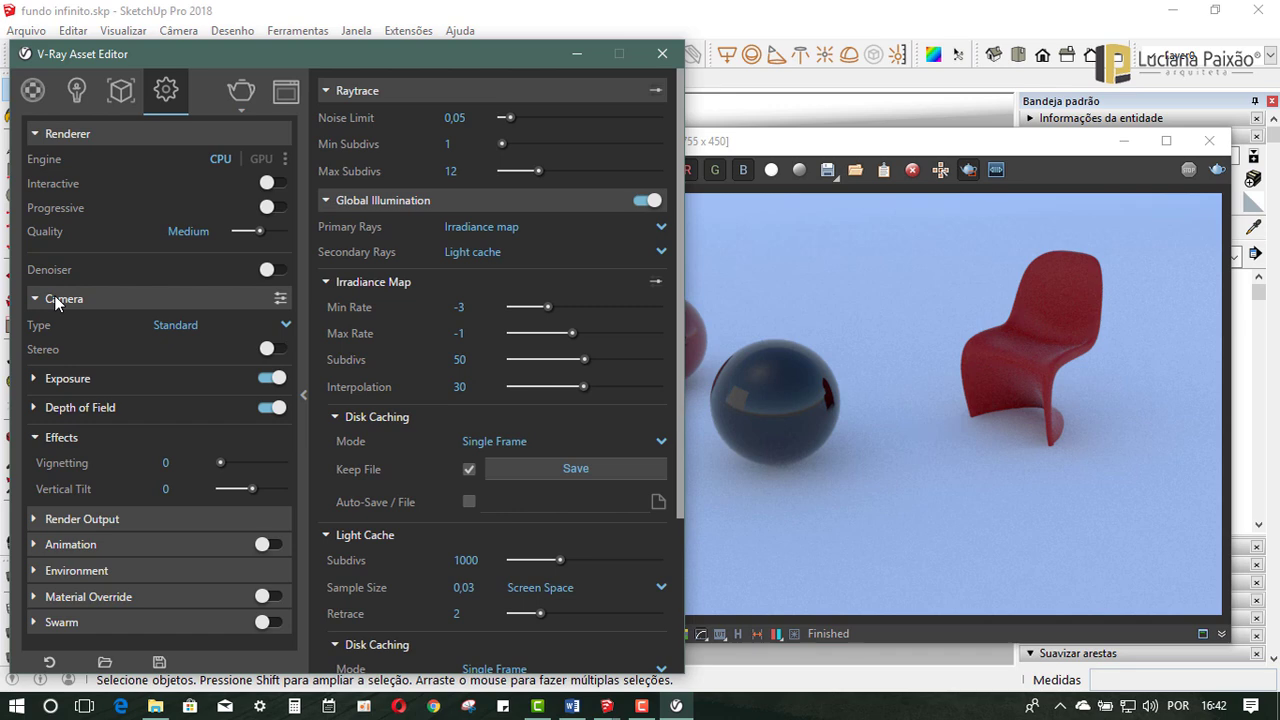
pyautogui.click(40, 409)
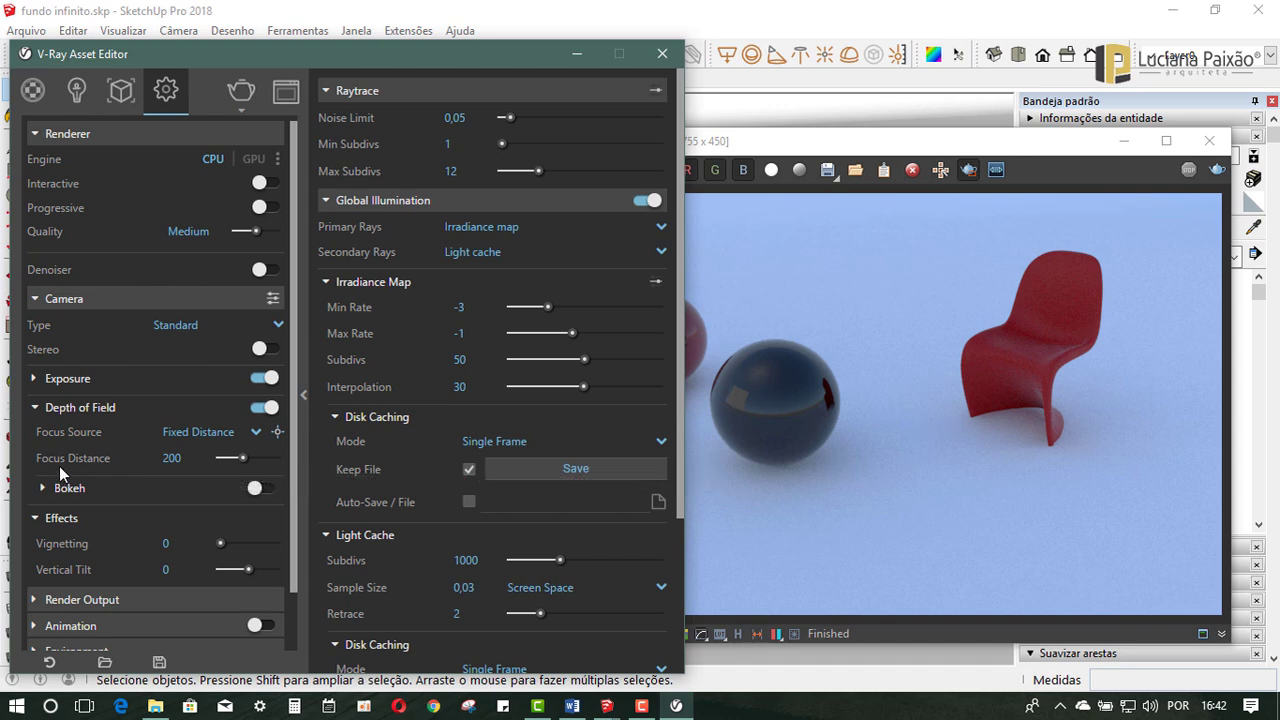
pyautogui.click(173, 458)
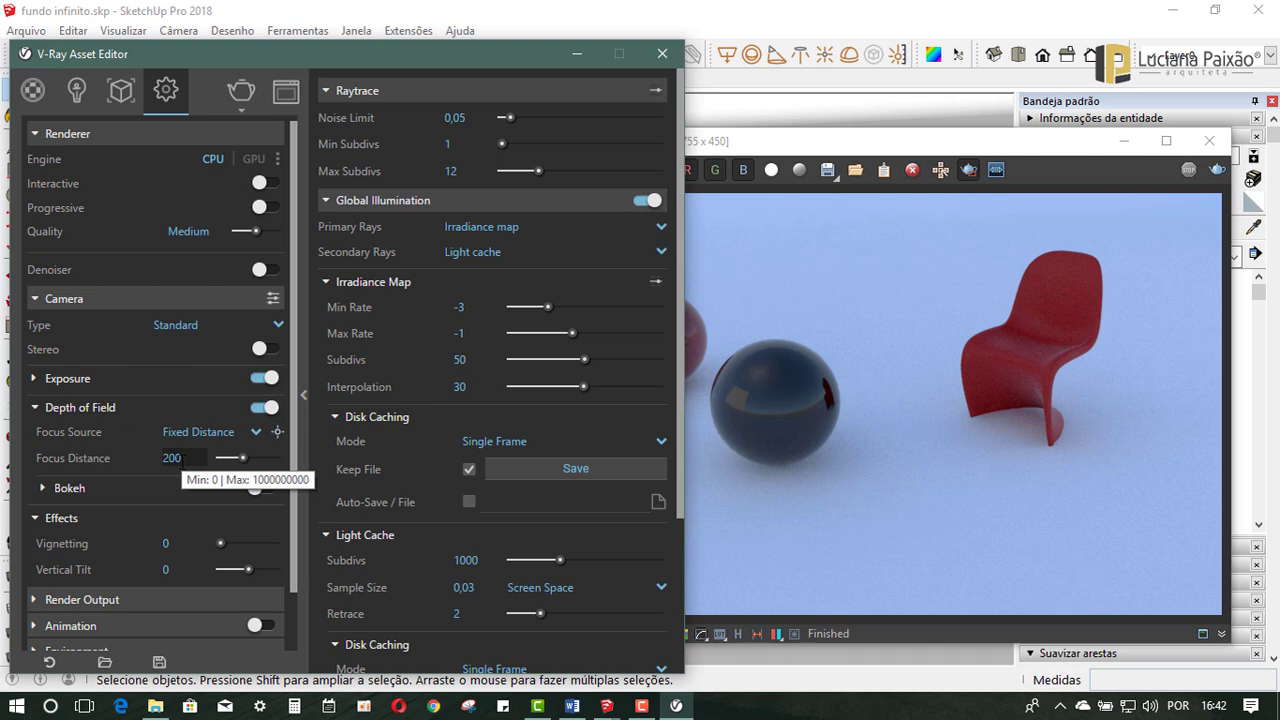
# Step: Keep focus distance at 200 and expand Render Elements, confirming none are added; try Vignetting
pyautogui.click(88, 456)
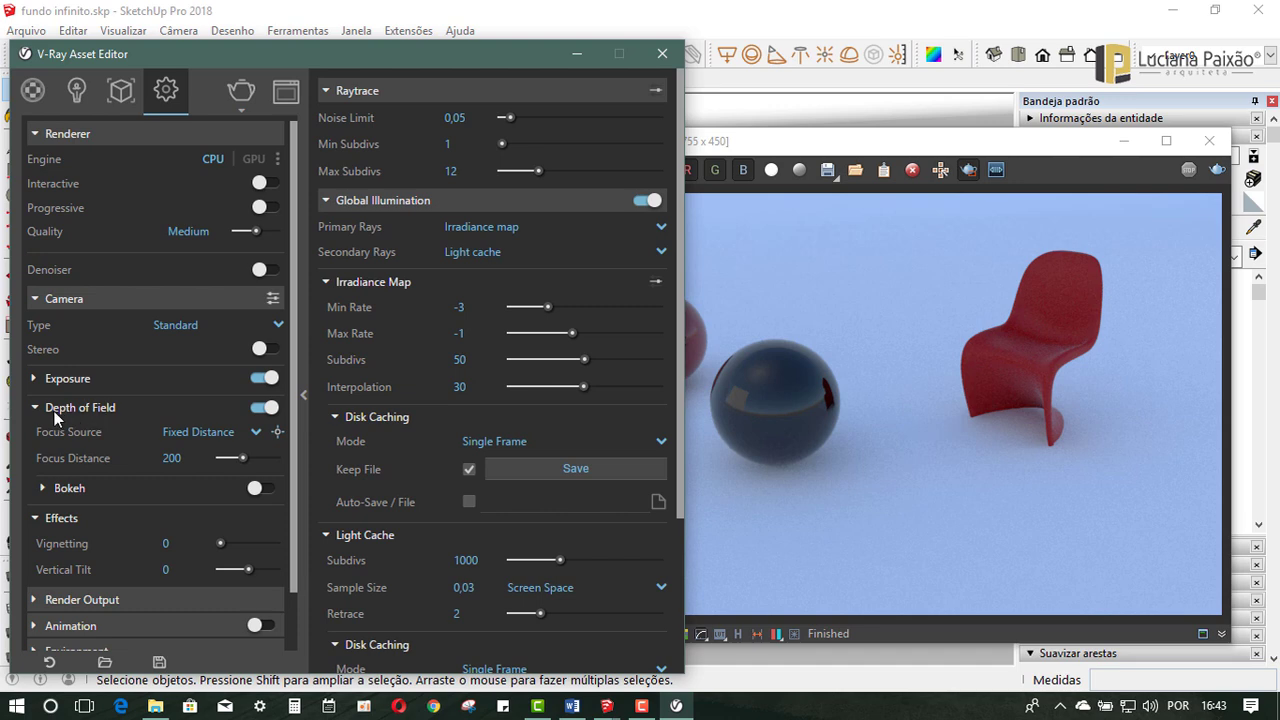
pyautogui.scroll(-3, 400, 405)
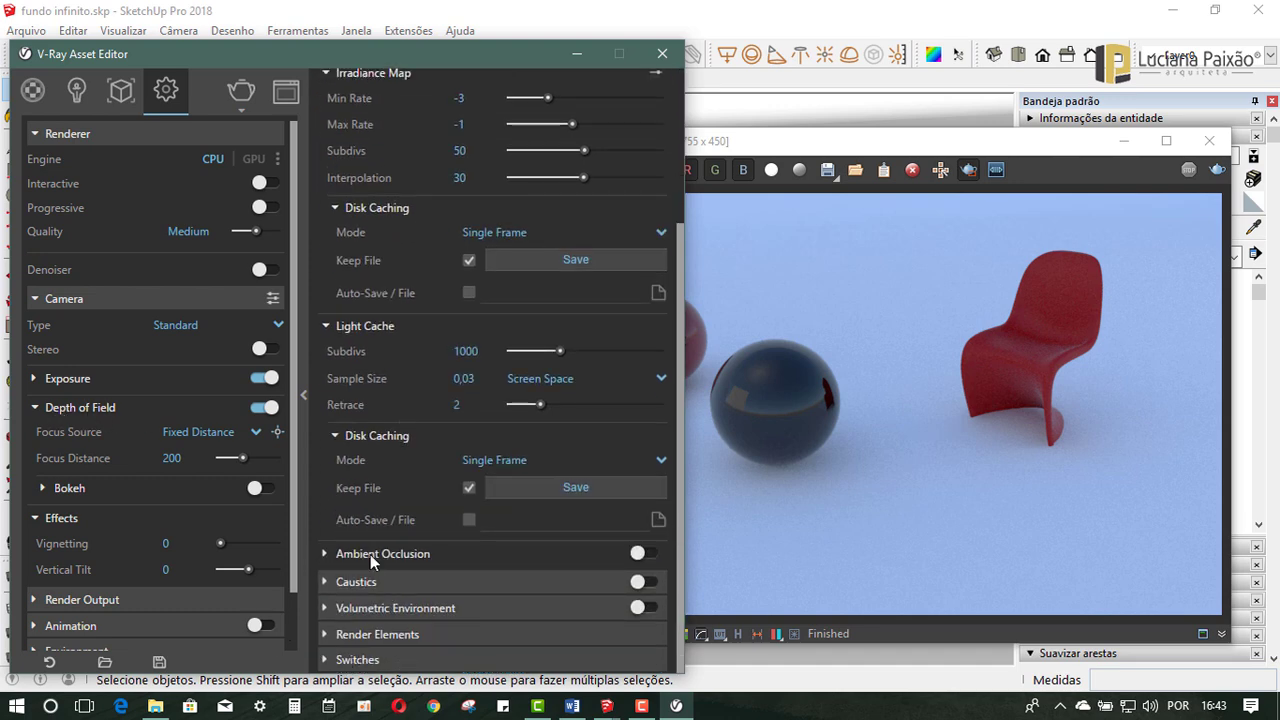
pyautogui.click(324, 634)
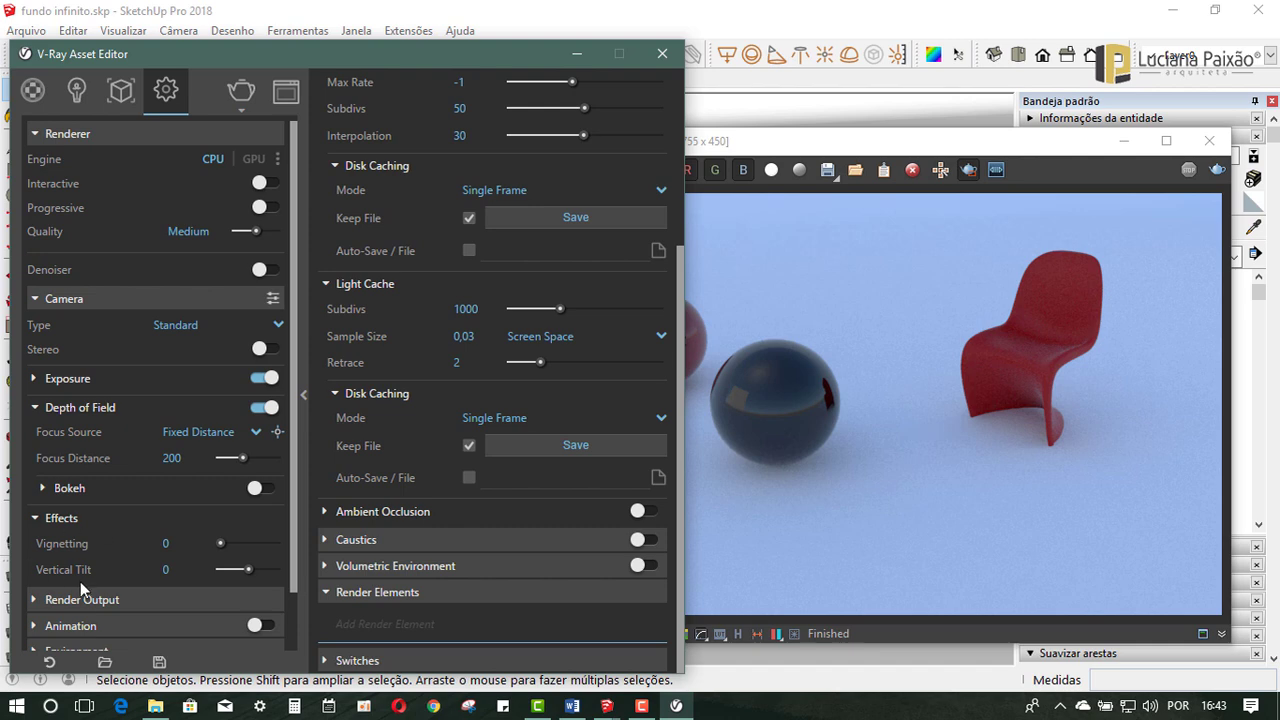
pyautogui.moveTo(222, 545); pyautogui.dragTo(212, 551)
pyautogui.moveTo(760, 146); pyautogui.dragTo(747, 119)
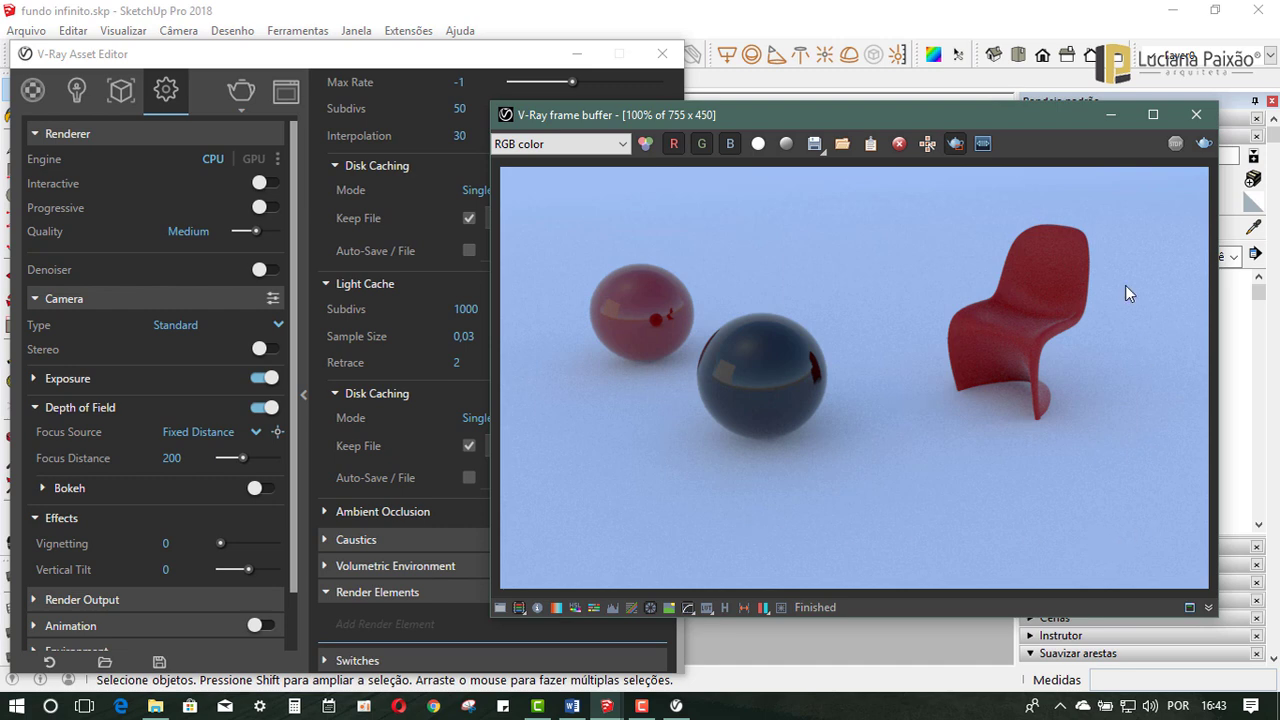
pyautogui.moveTo(607, 115); pyautogui.dragTo(647, 114)
pyautogui.click(425, 60)
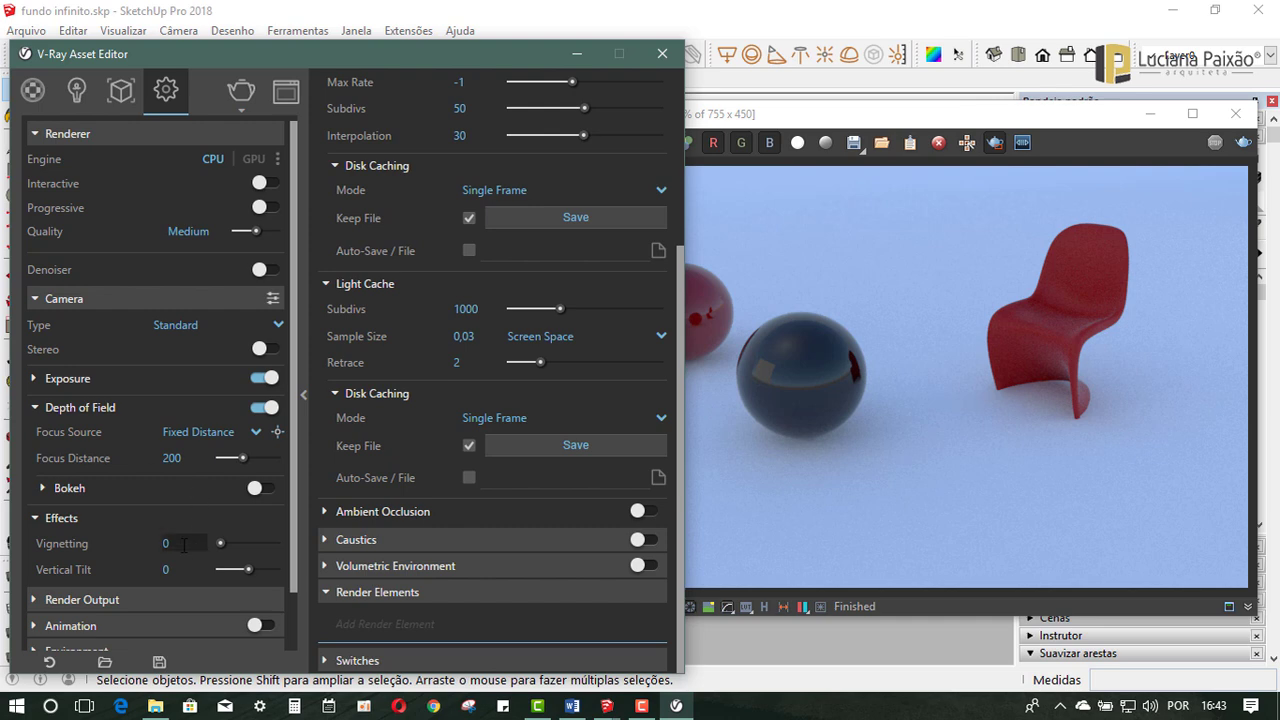
# Step: Move the V-Ray windows off the viewport and orbit the model view
pyautogui.moveTo(205, 54); pyautogui.dragTo(413, 561)
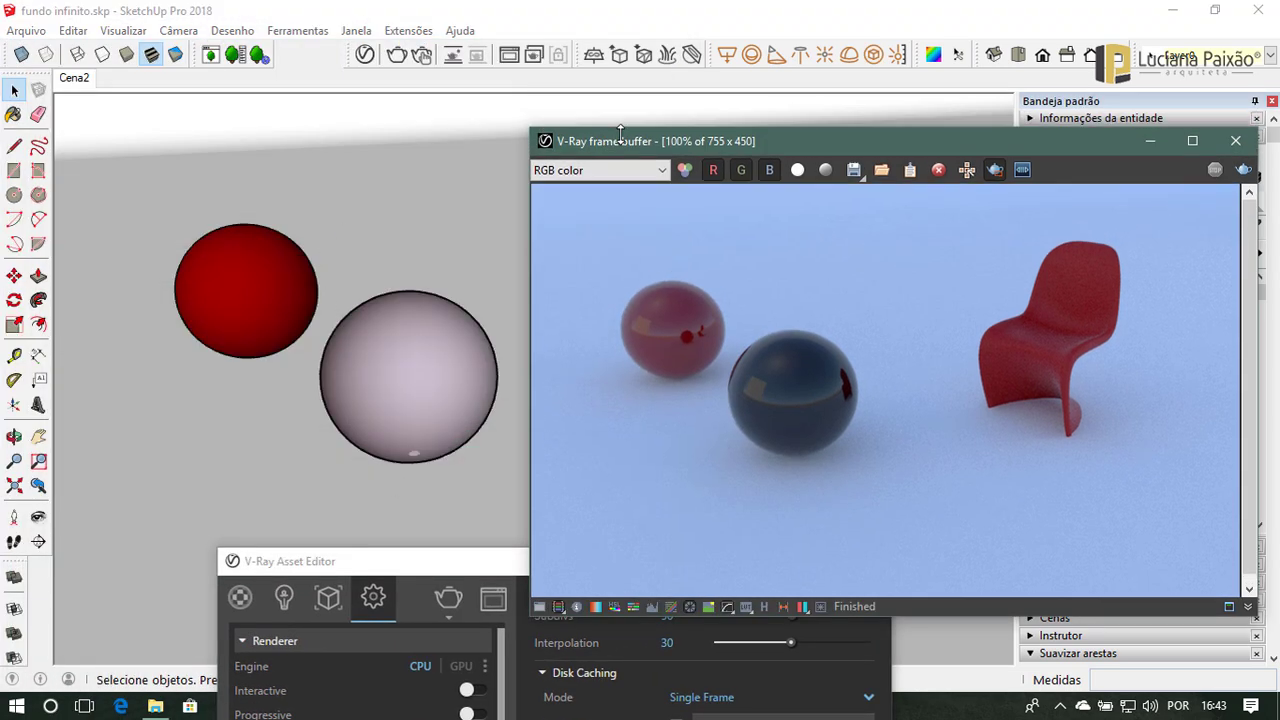
pyautogui.moveTo(590, 108); pyautogui.dragTo(884, 516)
pyautogui.moveTo(450, 364)
pyautogui.mouseDown(button='middle')
pyautogui.moveTo(640, 253)
pyautogui.moveTo(600, 234)
pyautogui.moveTo(617, 214)
pyautogui.mouseUp(button='middle')
pyautogui.scroll(2, 790, 225)
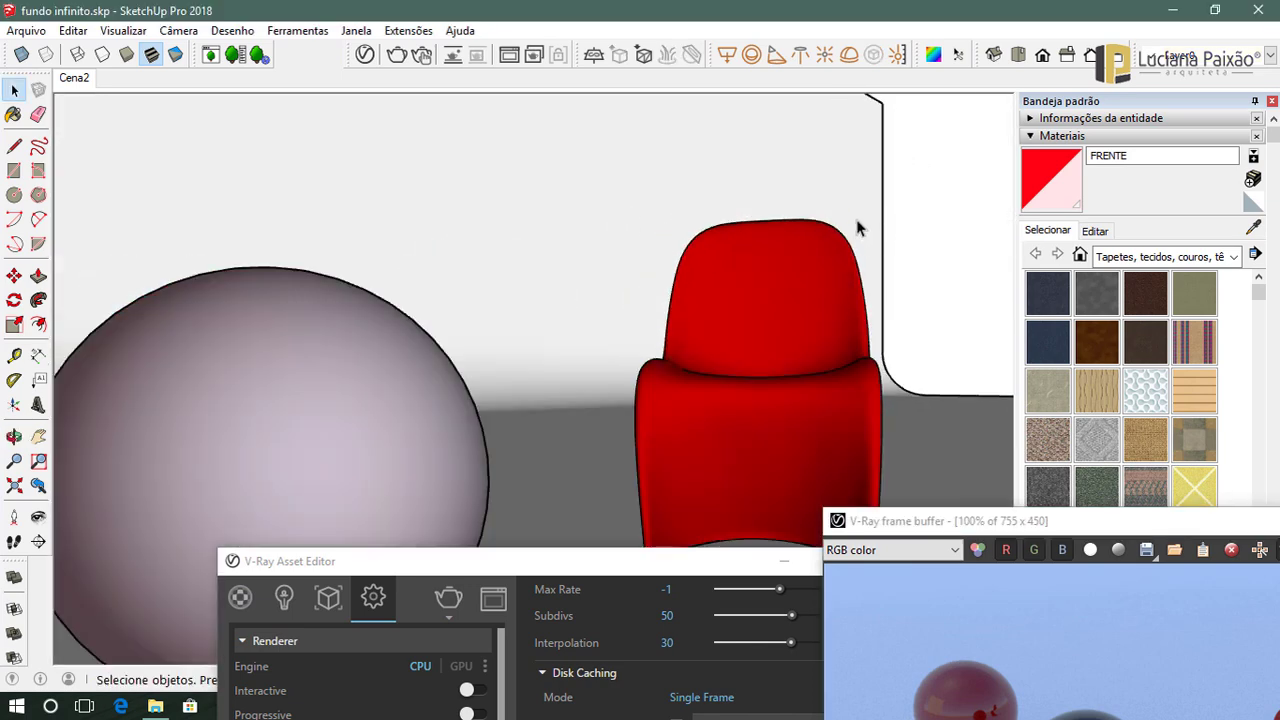
pyautogui.scroll(-5, 729, 306)
# Step: Switch the camera to Perspectiva de dois pontos and pan the spheres and chair right
pyautogui.click(118, 31)
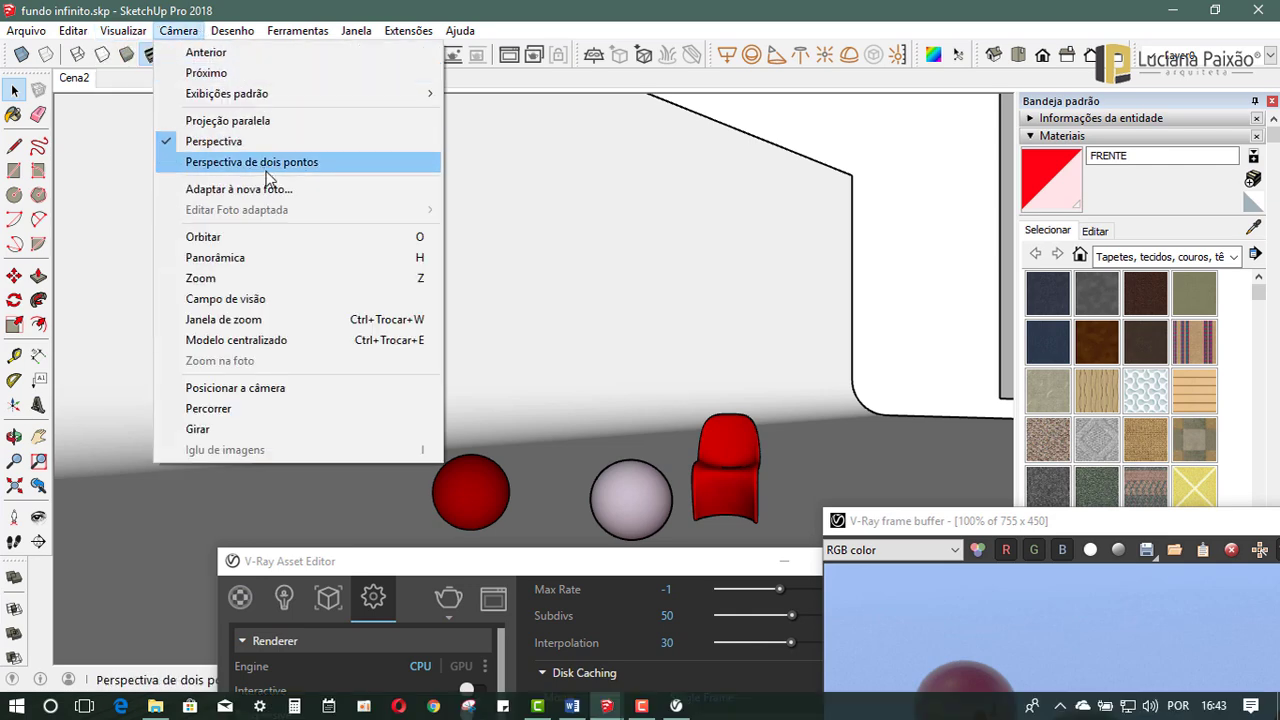
pyautogui.click(270, 164)
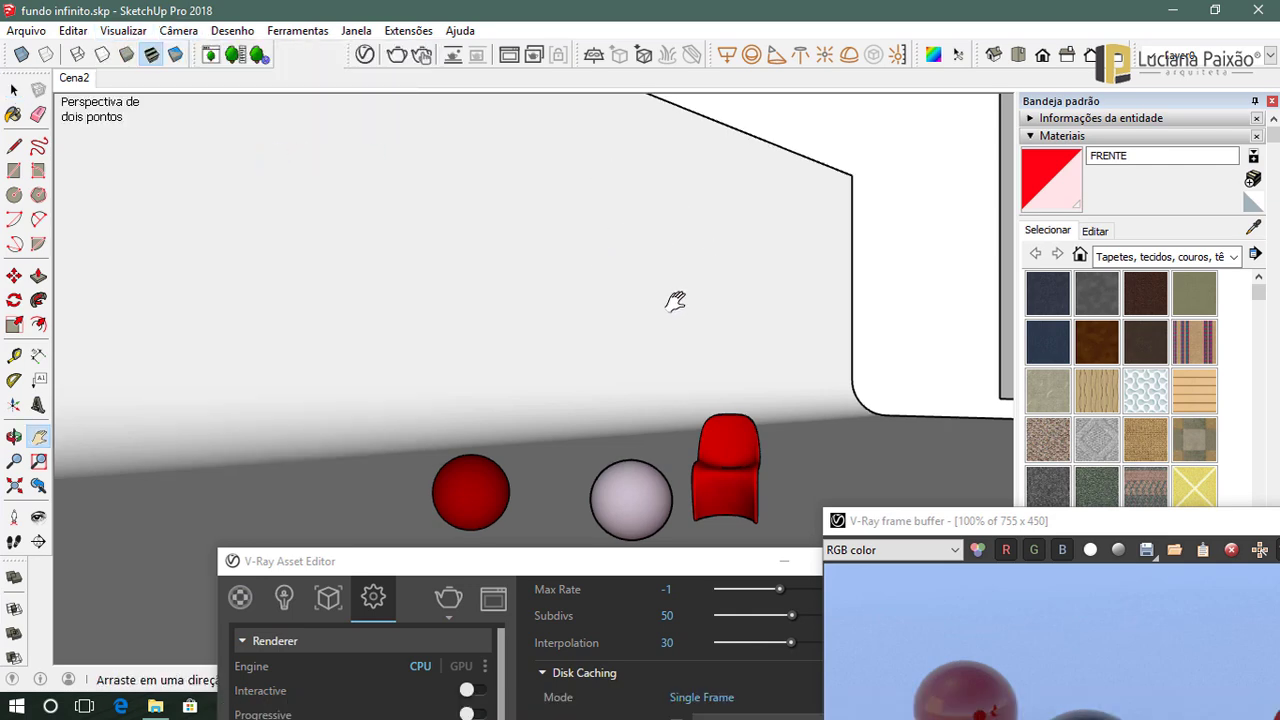
pyautogui.moveTo(674, 297)
pyautogui.mouseDown()
pyautogui.moveTo(768, 272)
pyautogui.moveTo(771, 257)
pyautogui.mouseUp()
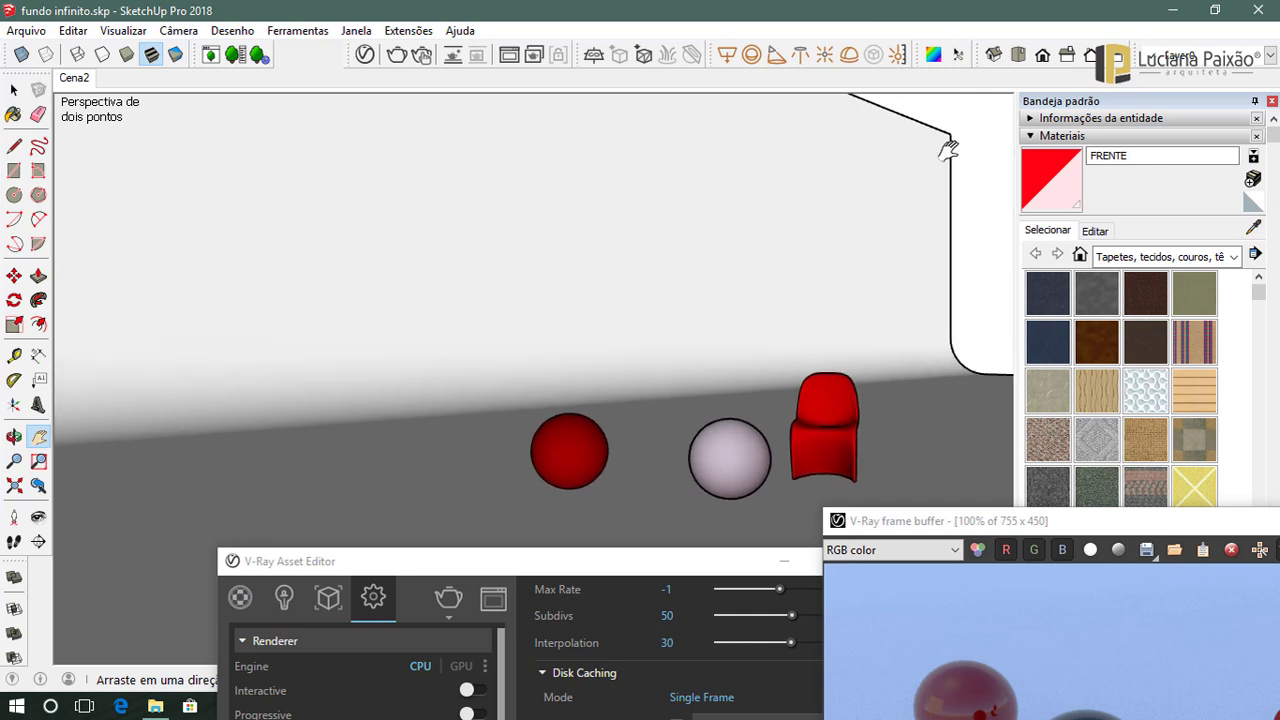
pyautogui.moveTo(607, 571)
pyautogui.mouseDown()
pyautogui.moveTo(480, 193)
pyautogui.moveTo(408, 43)
pyautogui.moveTo(446, 48)
pyautogui.mouseUp()
pyautogui.moveTo(996, 530)
pyautogui.mouseDown()
pyautogui.moveTo(923, 67)
pyautogui.moveTo(896, 95)
pyautogui.mouseUp()
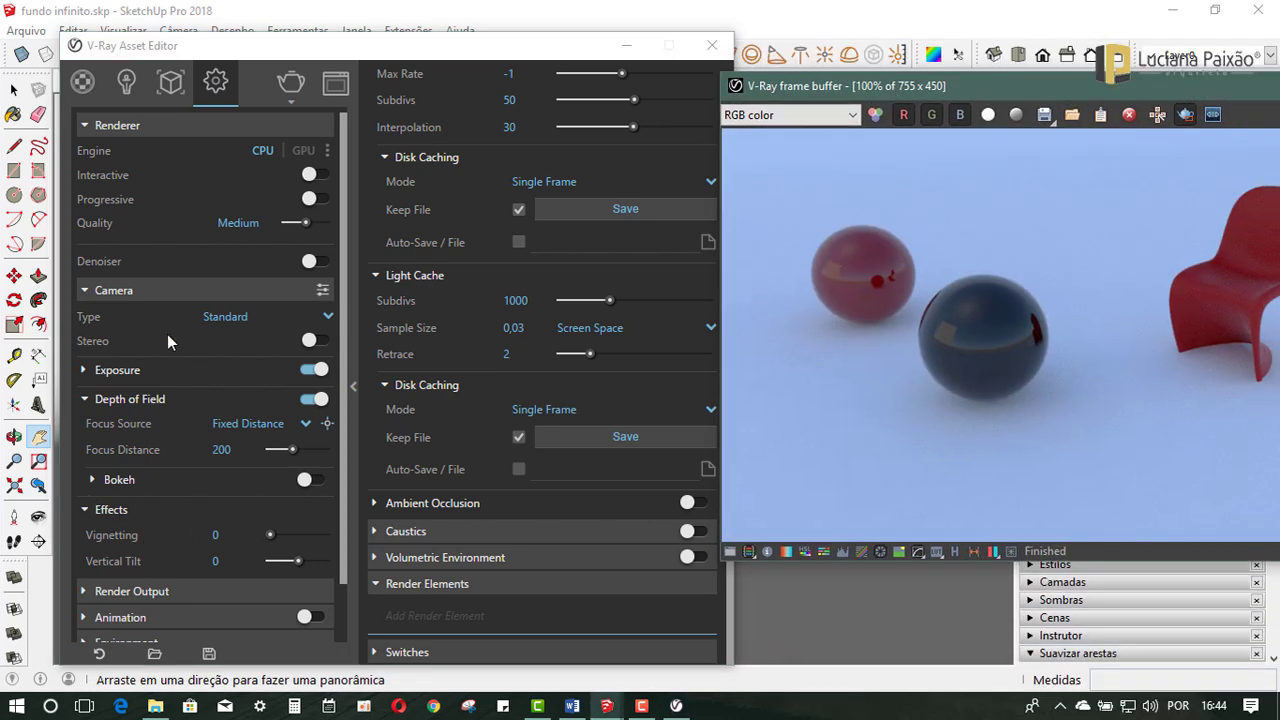
# Step: Collapse Camera and Renderer, expand Render Output, and close the frame buffer
pyautogui.click(91, 290)
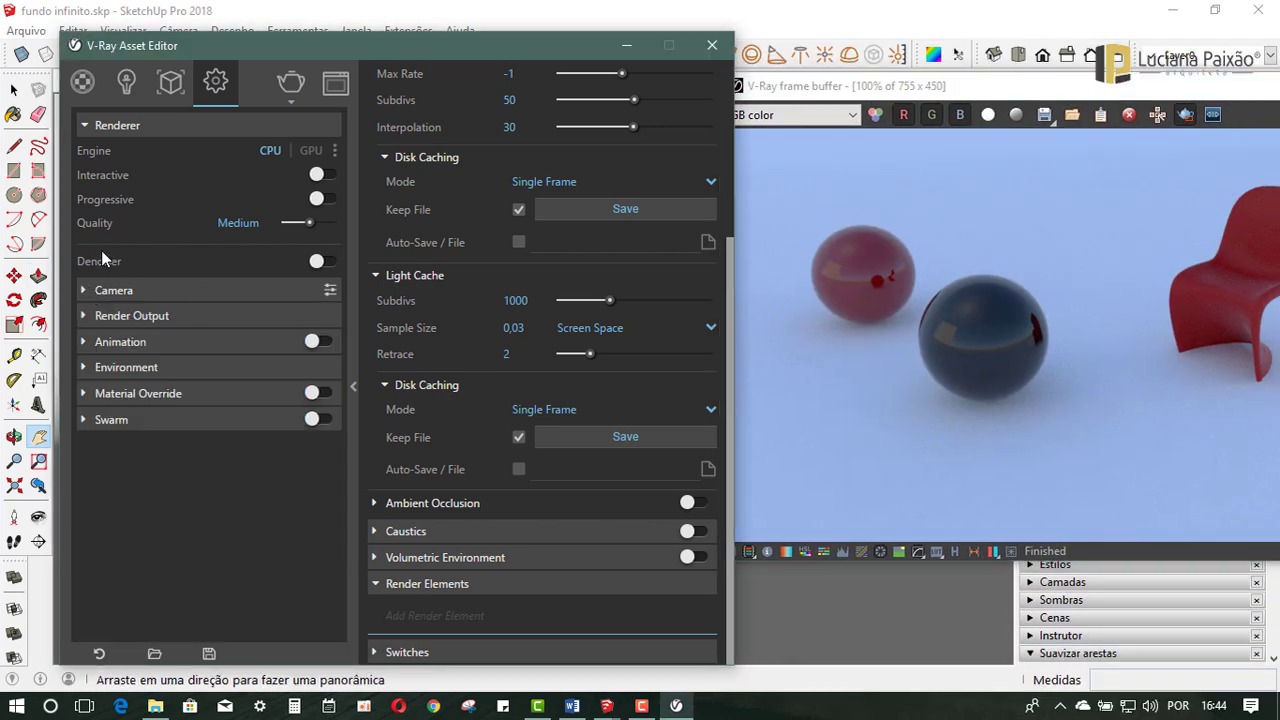
pyautogui.click(92, 125)
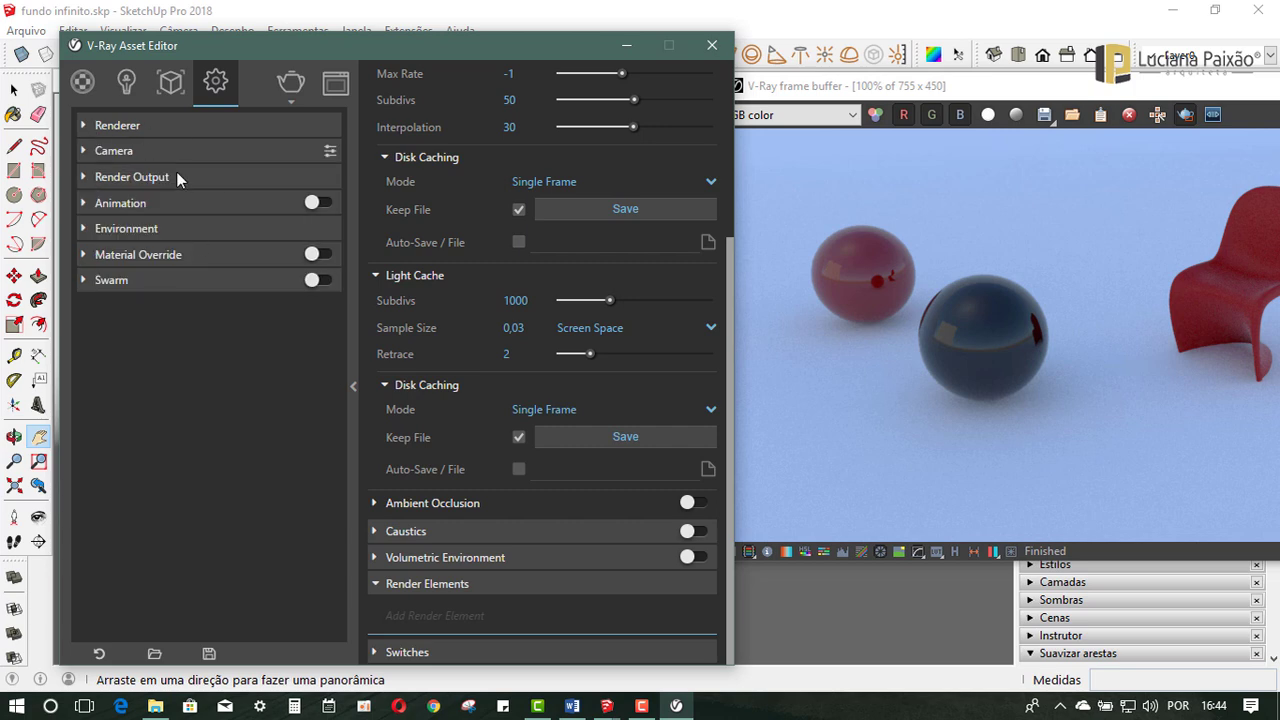
pyautogui.click(86, 178)
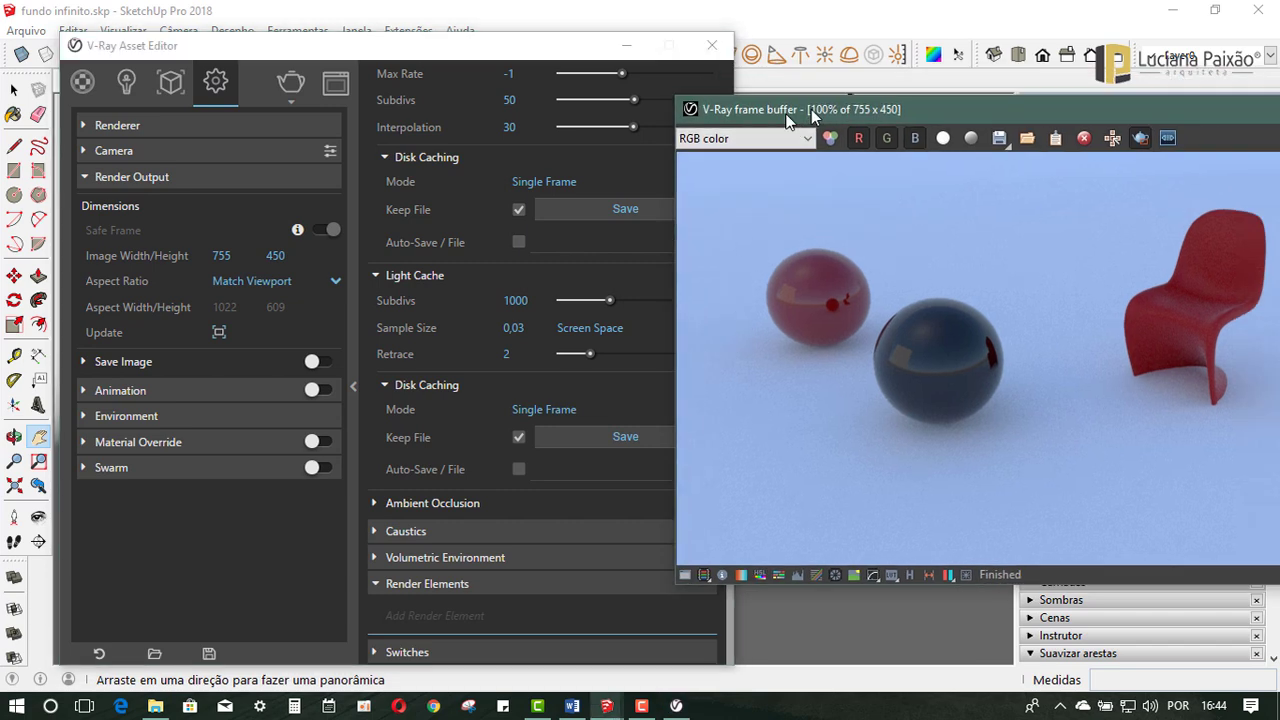
pyautogui.moveTo(850, 90); pyautogui.dragTo(590, 128)
pyautogui.click(1163, 125)
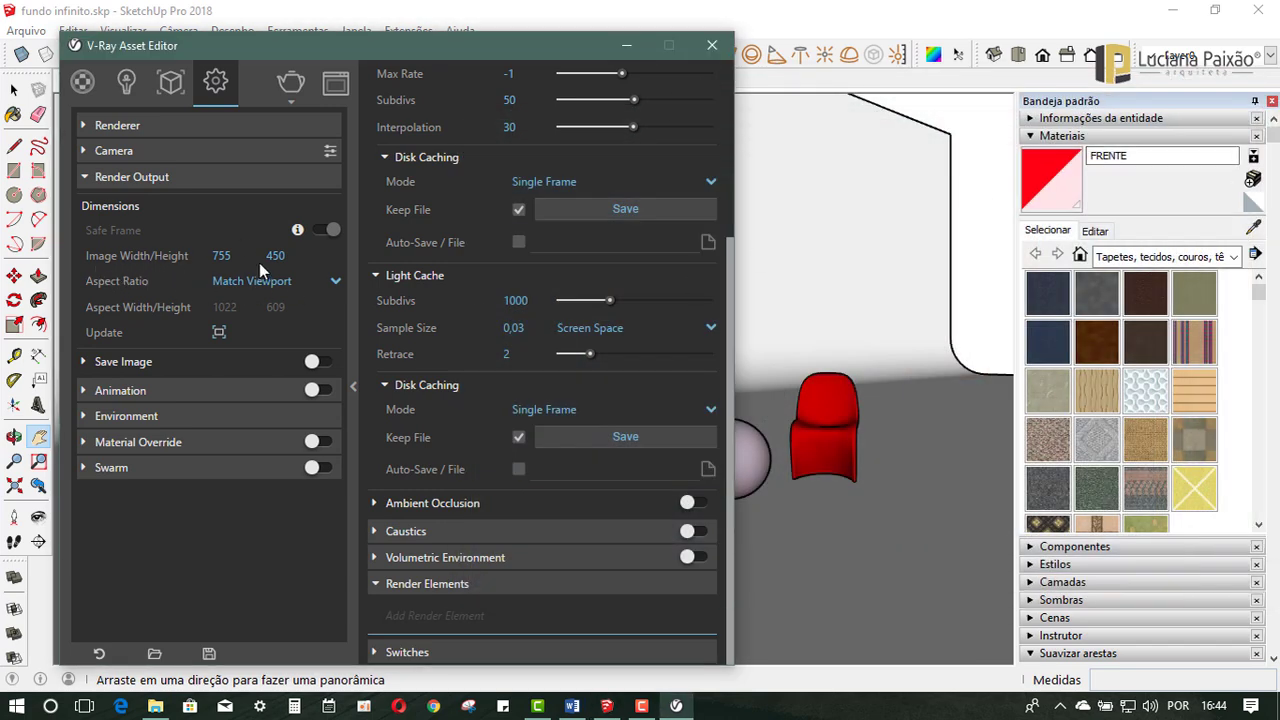
# Step: Set the render output Width to 800, after first trying 1366
pyautogui.click(310, 256)
pyautogui.moveTo(240, 257); pyautogui.dragTo(171, 264)
pyautogui.write('1')
pyautogui.write('366')
pyautogui.press('Tab')
pyautogui.moveTo(324, 47); pyautogui.dragTo(516, 37)
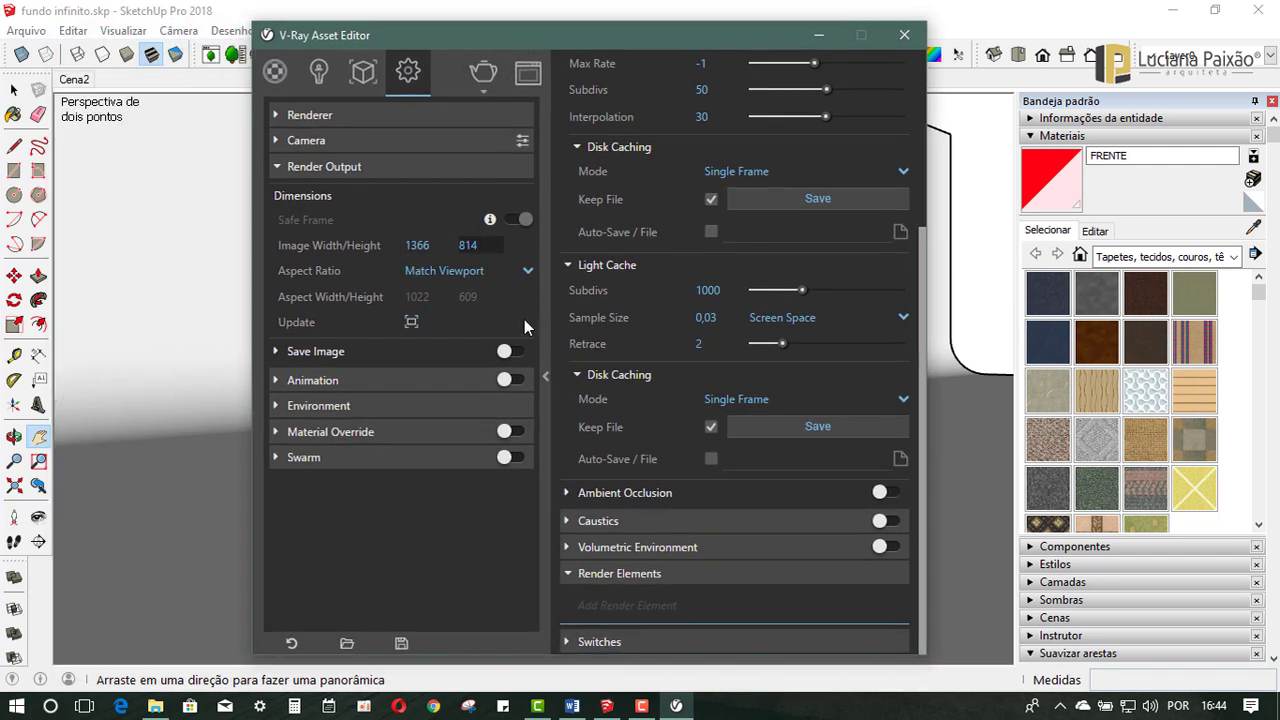
pyautogui.hotkey('shift', 'Tab')
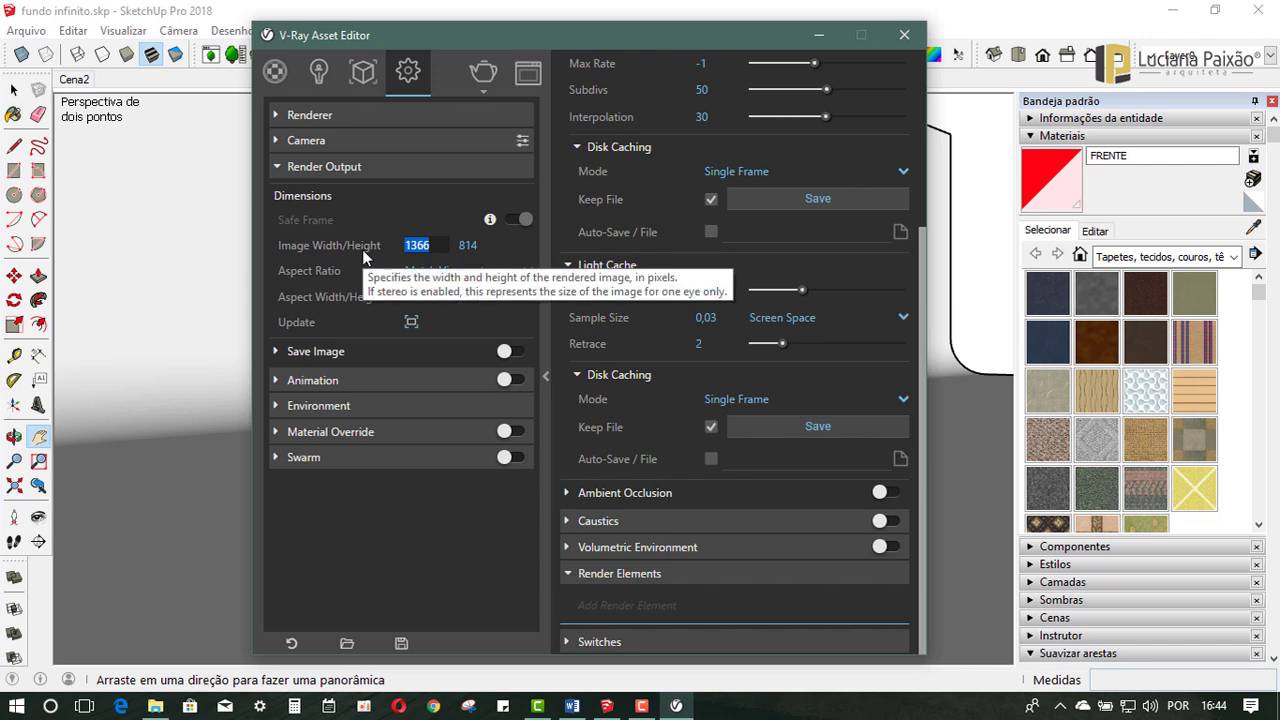
pyautogui.write('800')
pyautogui.press('Tab')
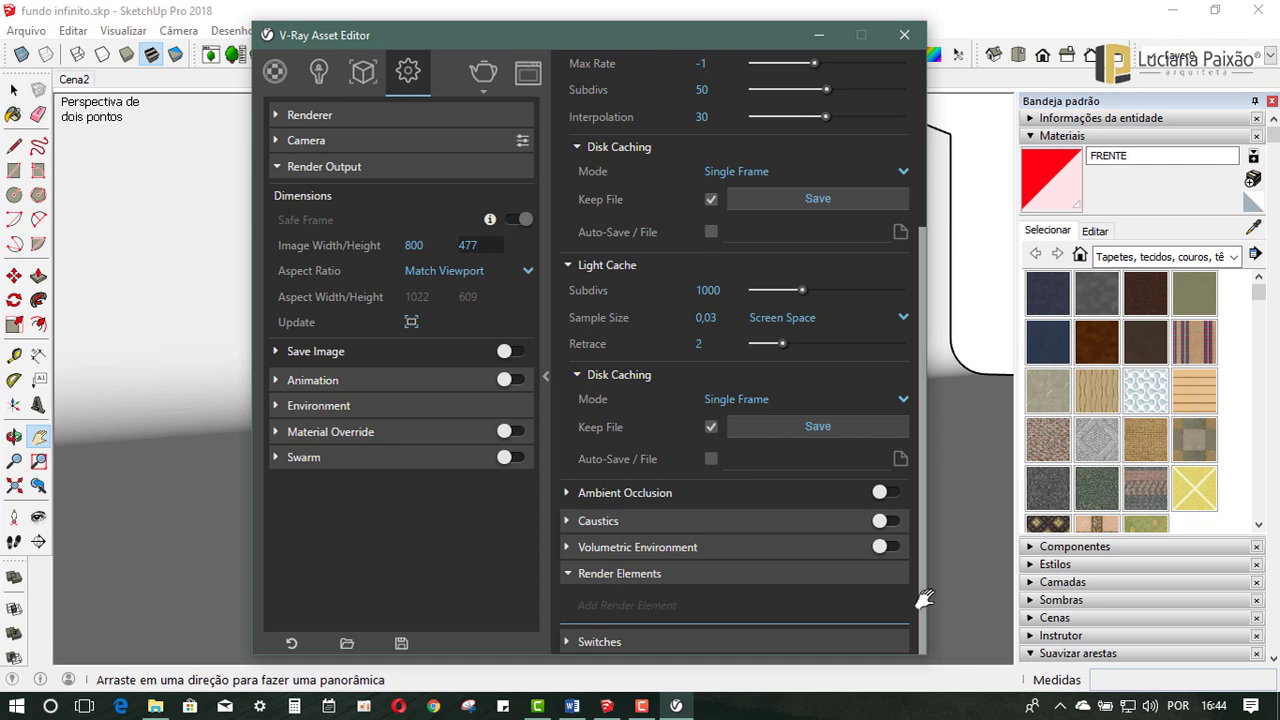
# Step: Choose the 16:9 - Widescreen aspect ratio, giving 848 × 477
pyautogui.click(443, 276)
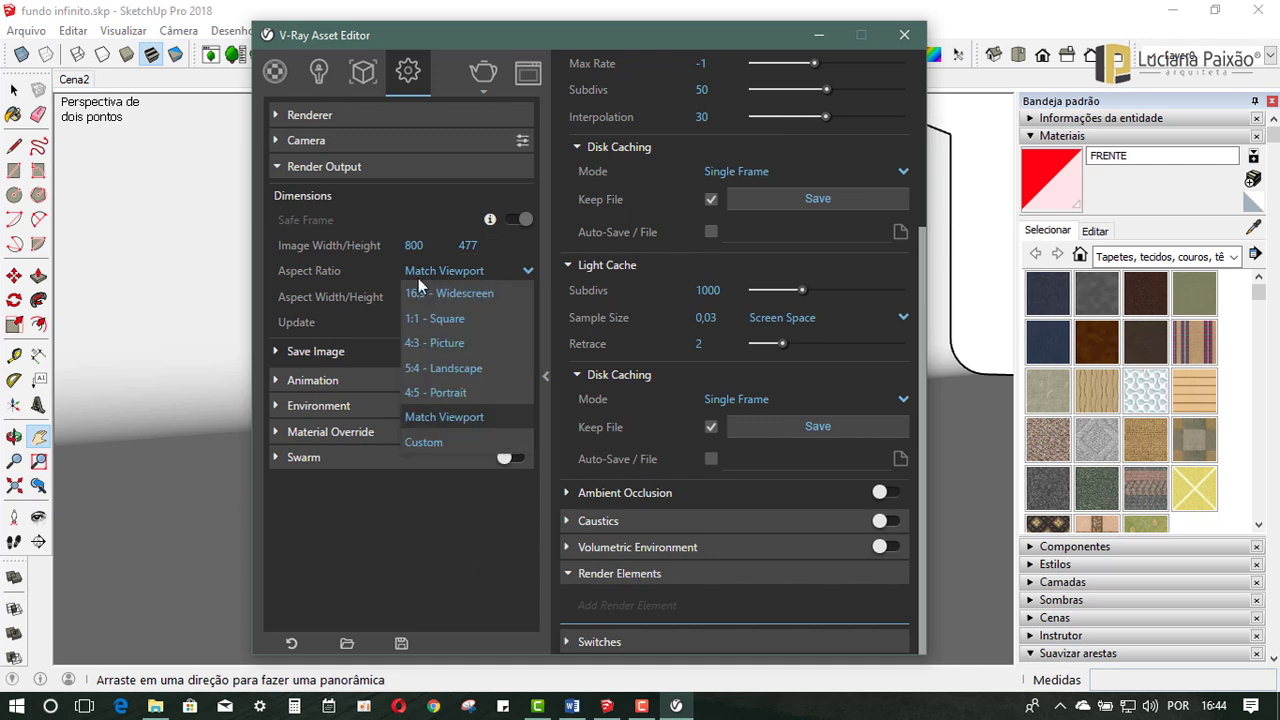
pyautogui.click(458, 417)
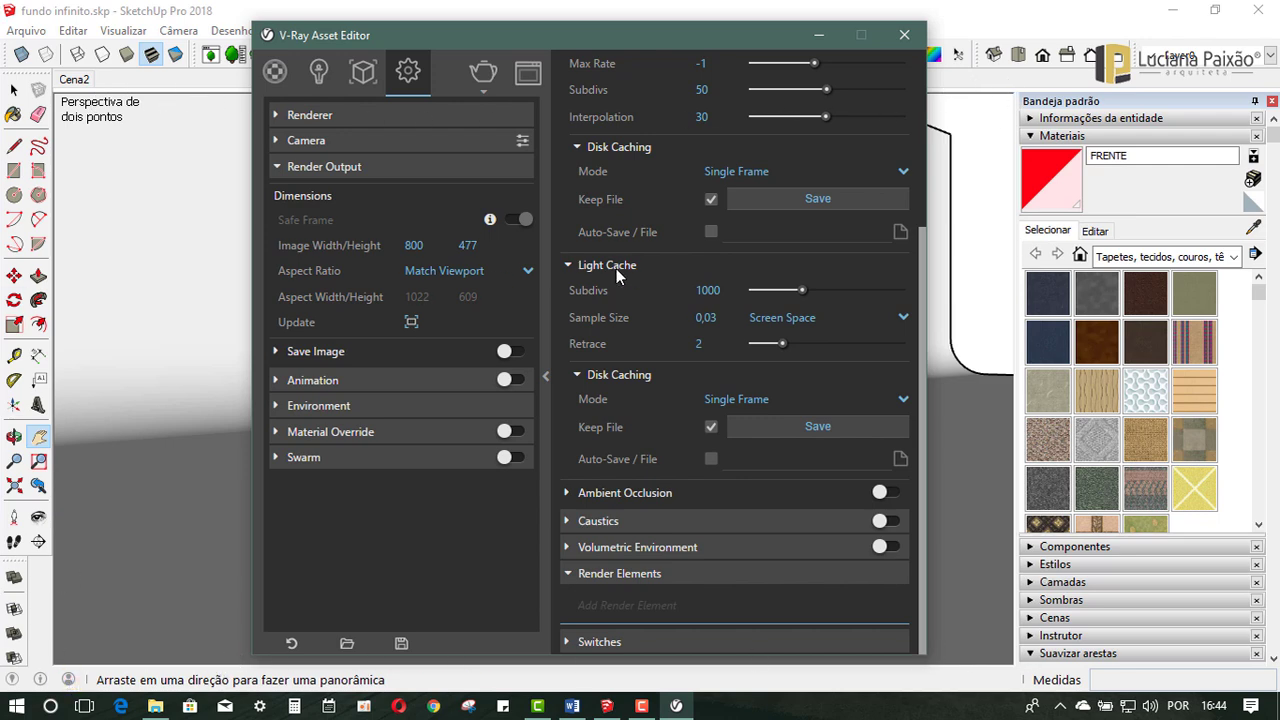
pyautogui.click(452, 278)
pyautogui.click(480, 289)
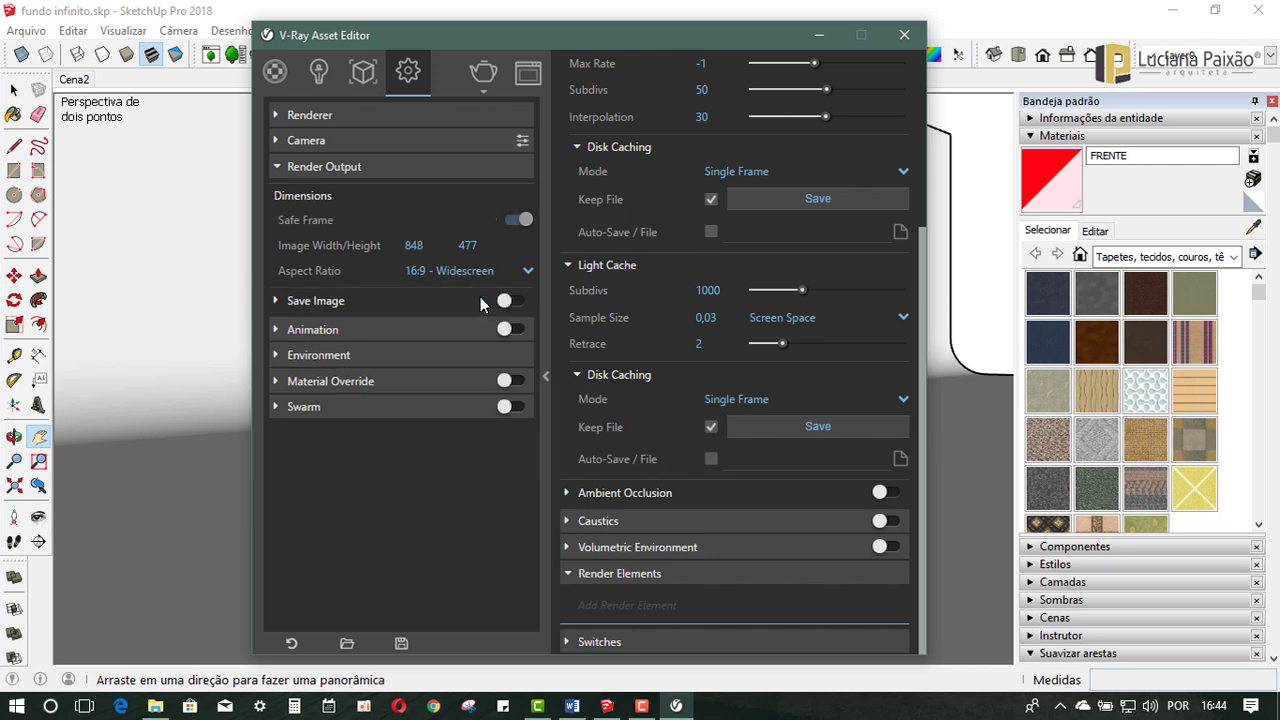
pyautogui.moveTo(390, 47); pyautogui.dragTo(433, 206)
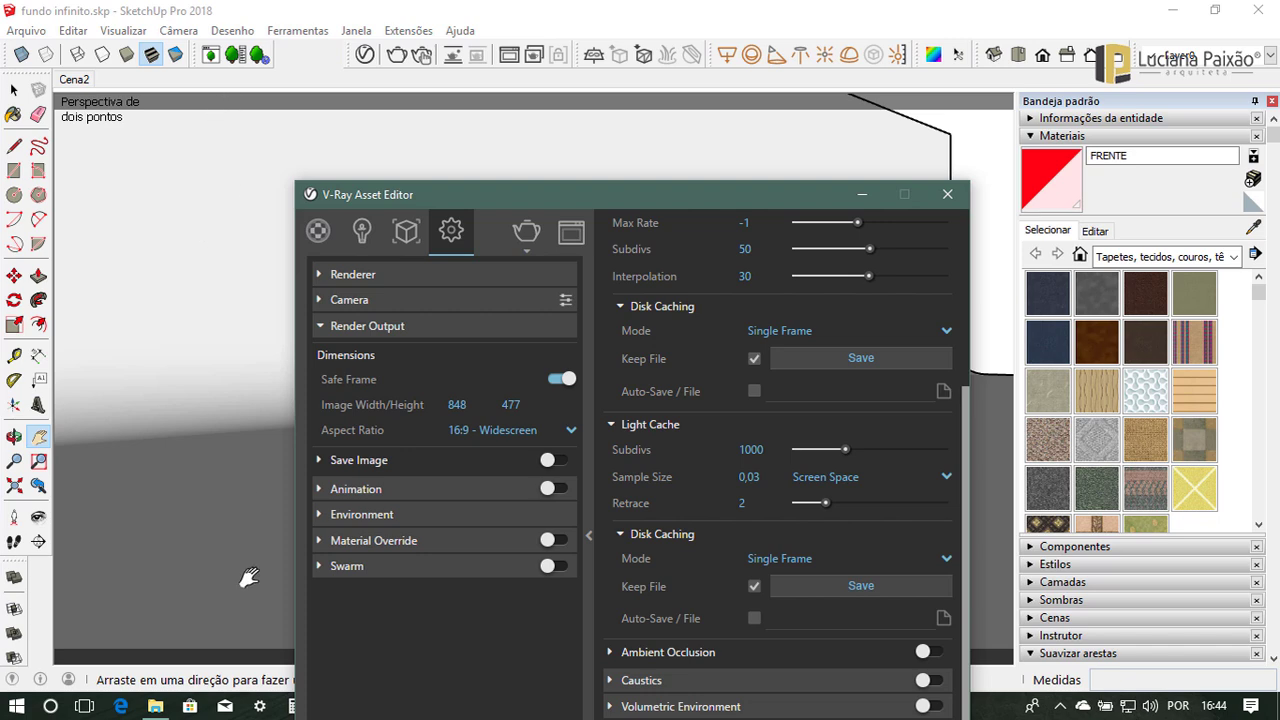
# Step: Keep Safe Frame on and set the Aspect Ratio to 4:3 - Picture (636 × 477)
pyautogui.moveTo(480, 196)
pyautogui.mouseDown()
pyautogui.moveTo(416, 21)
pyautogui.moveTo(419, 332)
pyautogui.mouseUp()
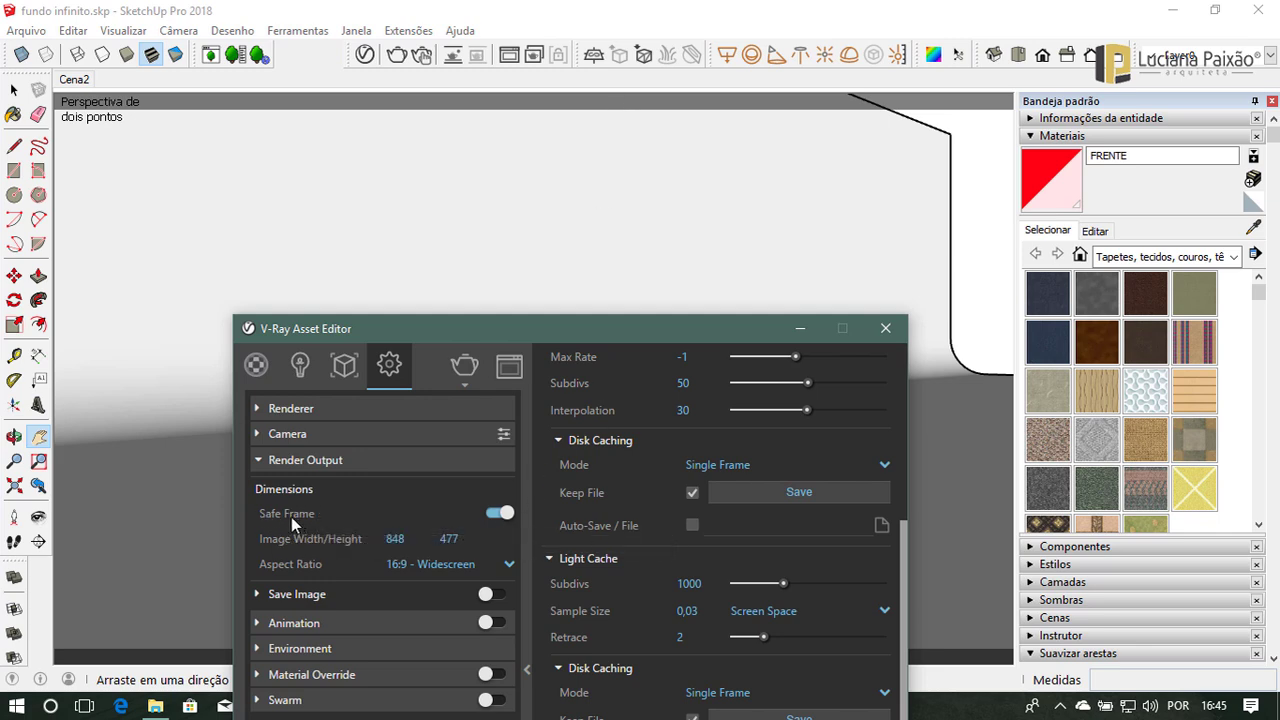
pyautogui.click(498, 513)
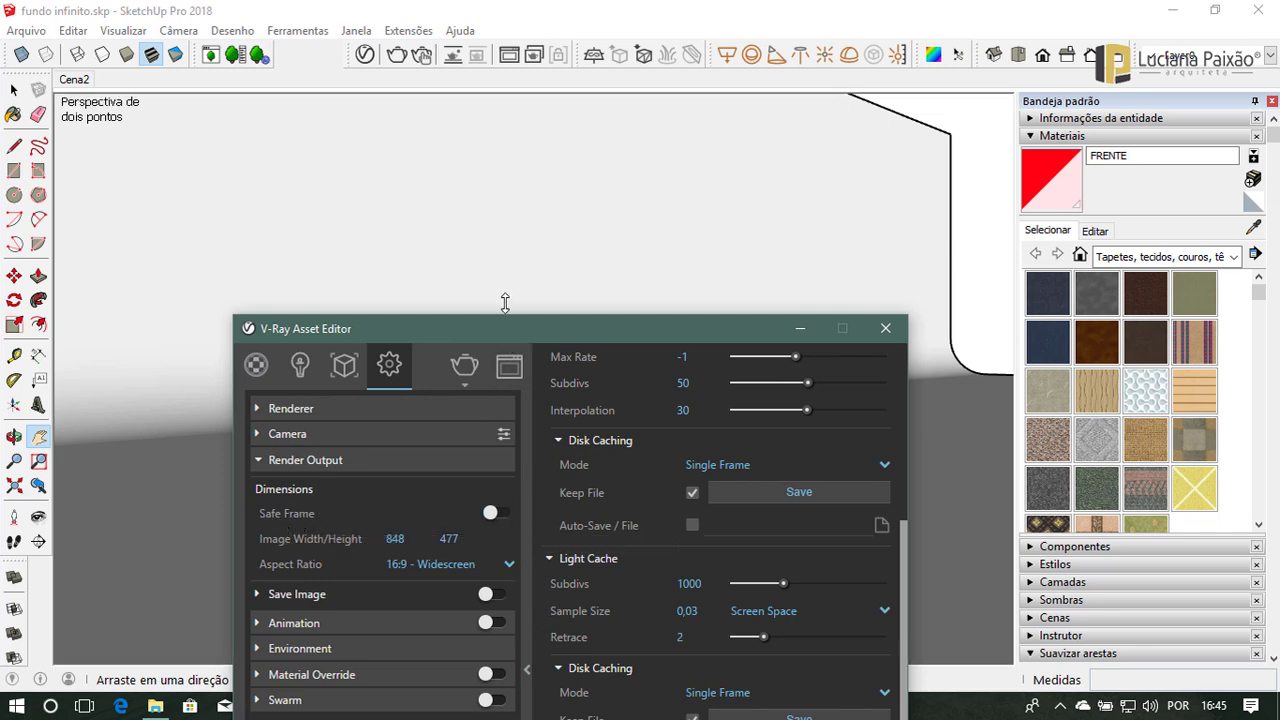
pyautogui.click(500, 513)
pyautogui.moveTo(469, 328); pyautogui.dragTo(462, 65)
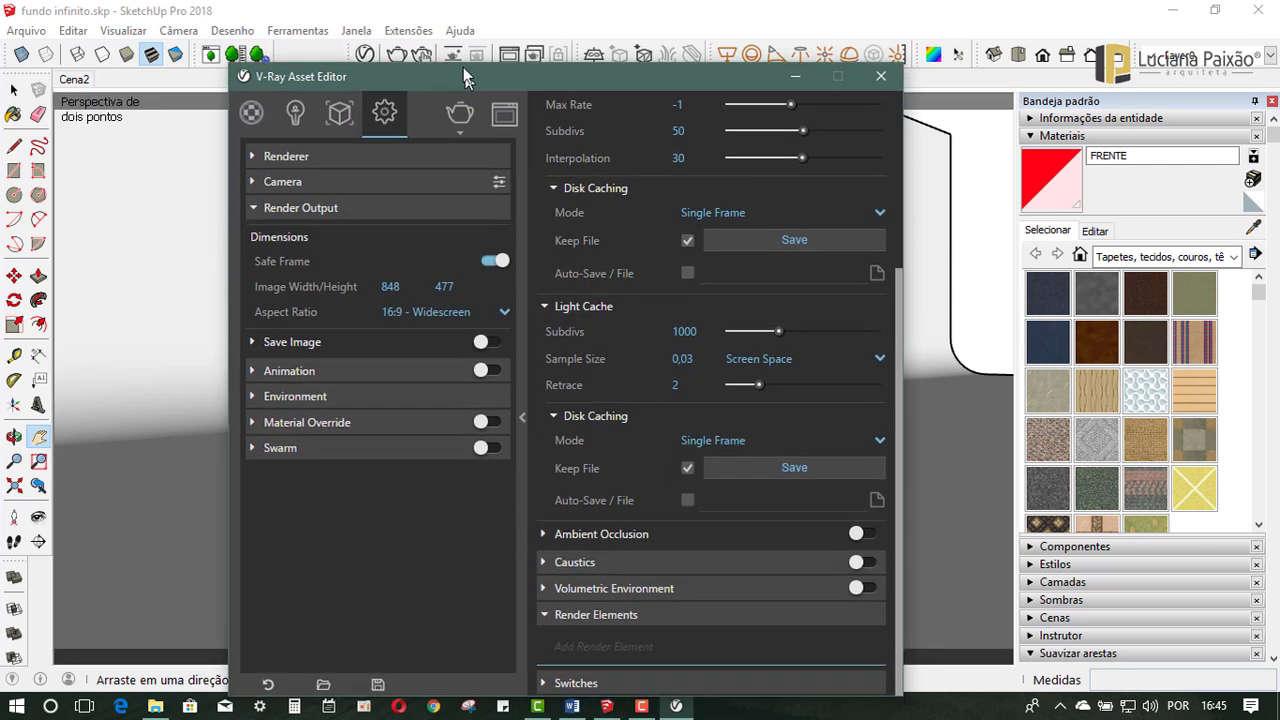
pyautogui.click(441, 304)
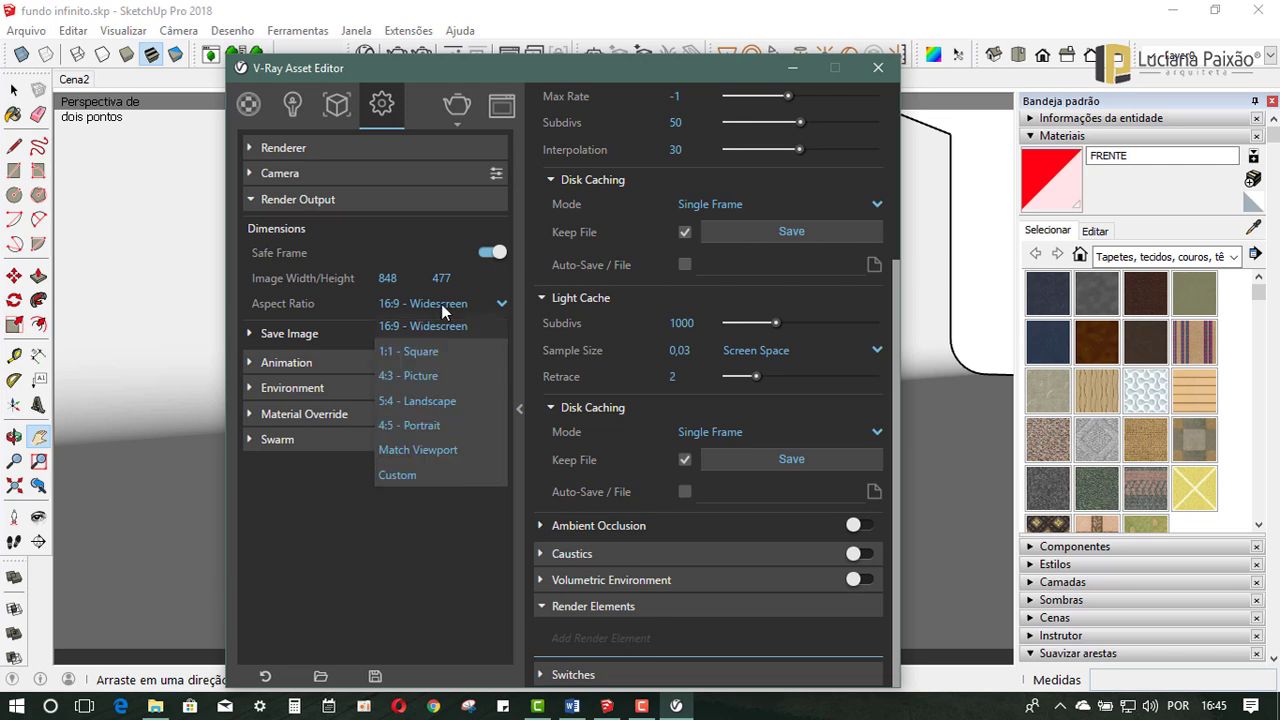
pyautogui.click(421, 376)
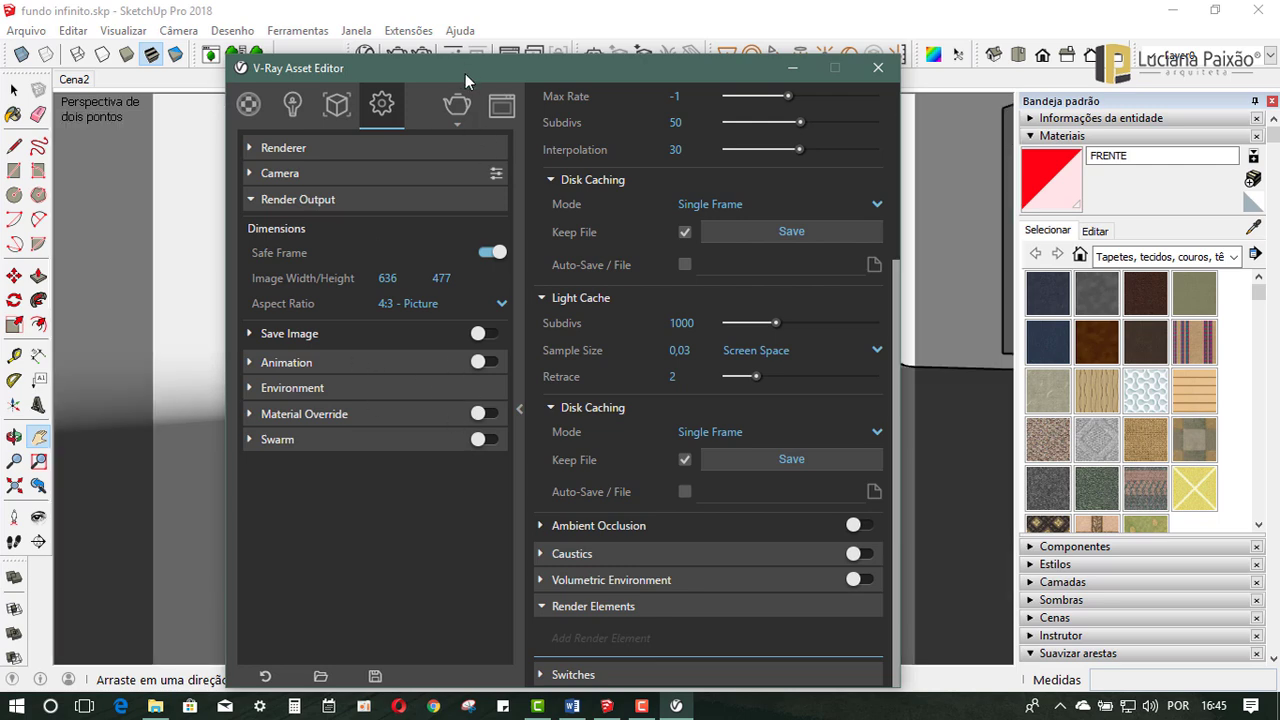
# Step: Orbit, zoom and pan the viewport to centre the spheres and red chair
pyautogui.moveTo(465, 73); pyautogui.dragTo(494, 578)
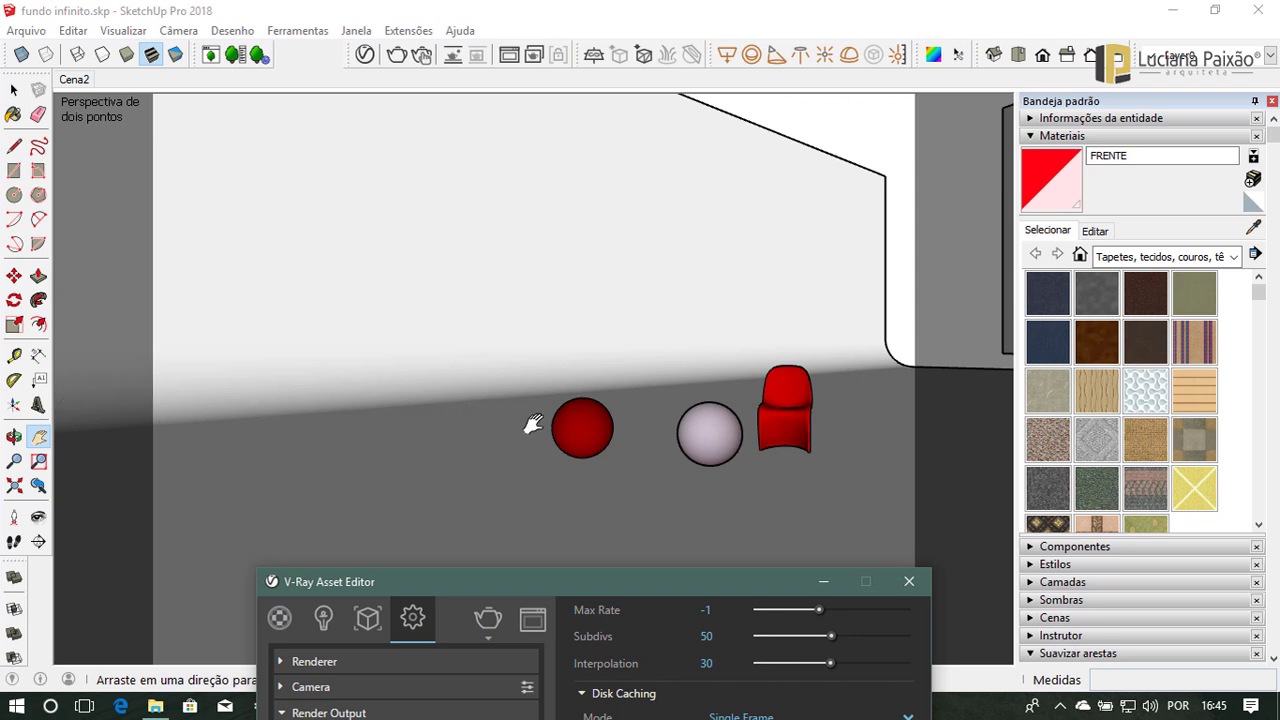
pyautogui.moveTo(528, 428); pyautogui.dragTo(342, 452, button='middle')
pyautogui.scroll(-1, 342, 452)
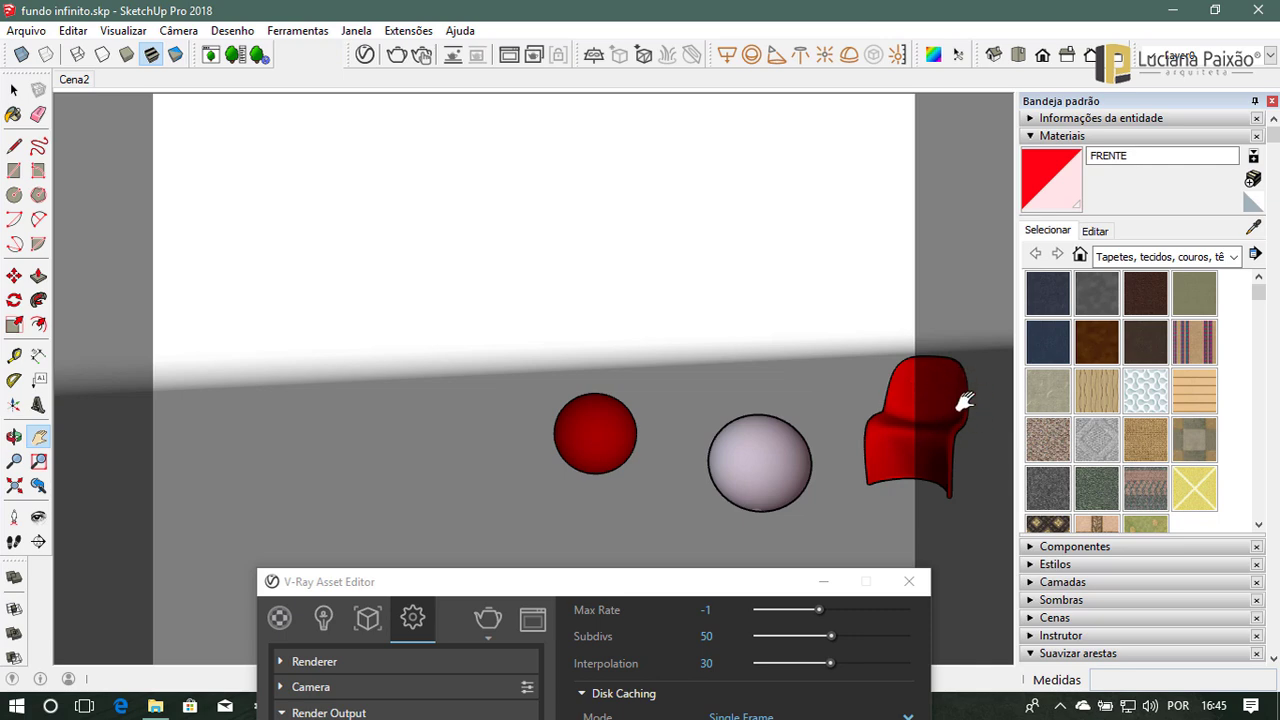
pyautogui.moveTo(776, 382); pyautogui.dragTo(509, 357)
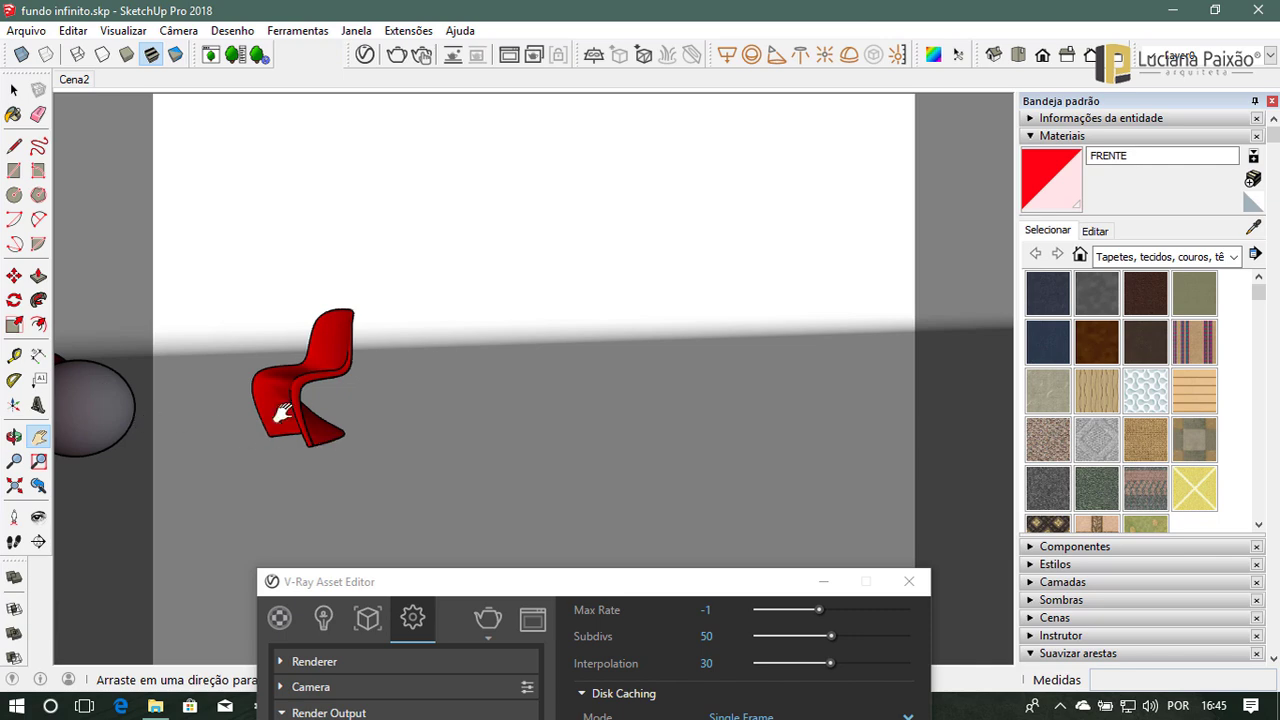
pyautogui.moveTo(286, 420); pyautogui.dragTo(363, 429, button='middle')
pyautogui.scroll(-3, 680, 441)
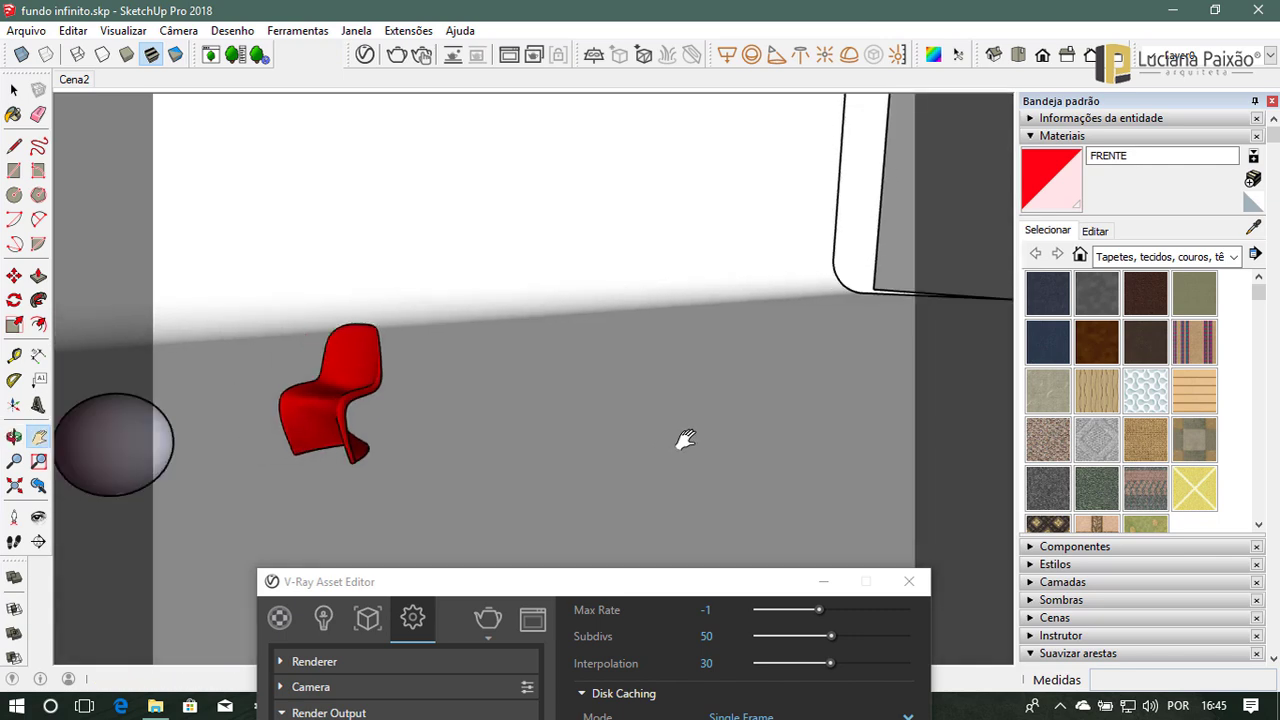
pyautogui.moveTo(683, 437)
pyautogui.mouseDown(button='middle')
pyautogui.moveTo(543, 443)
pyautogui.moveTo(560, 357)
pyautogui.moveTo(566, 623)
pyautogui.mouseUp(button='middle')
pyautogui.moveTo(557, 584); pyautogui.dragTo(514, 78)
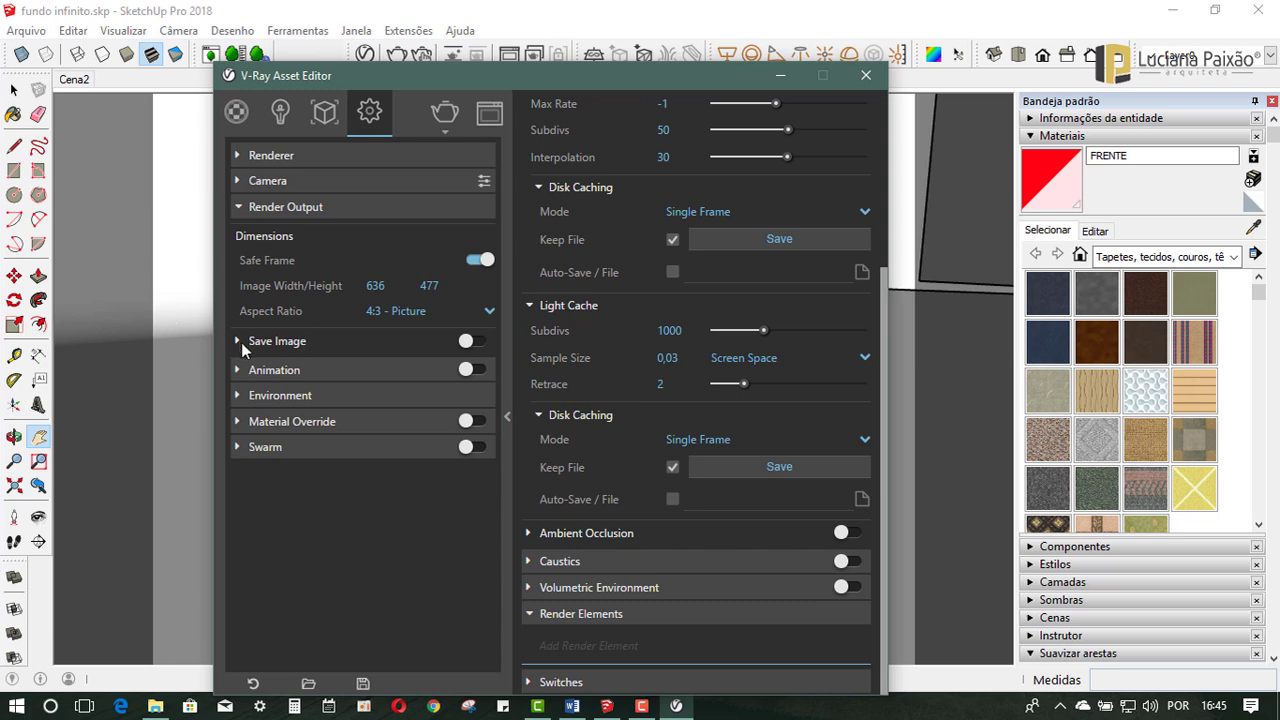
# Step: Turn on Save Image and display the last render in the frame buffer
pyautogui.click(238, 341)
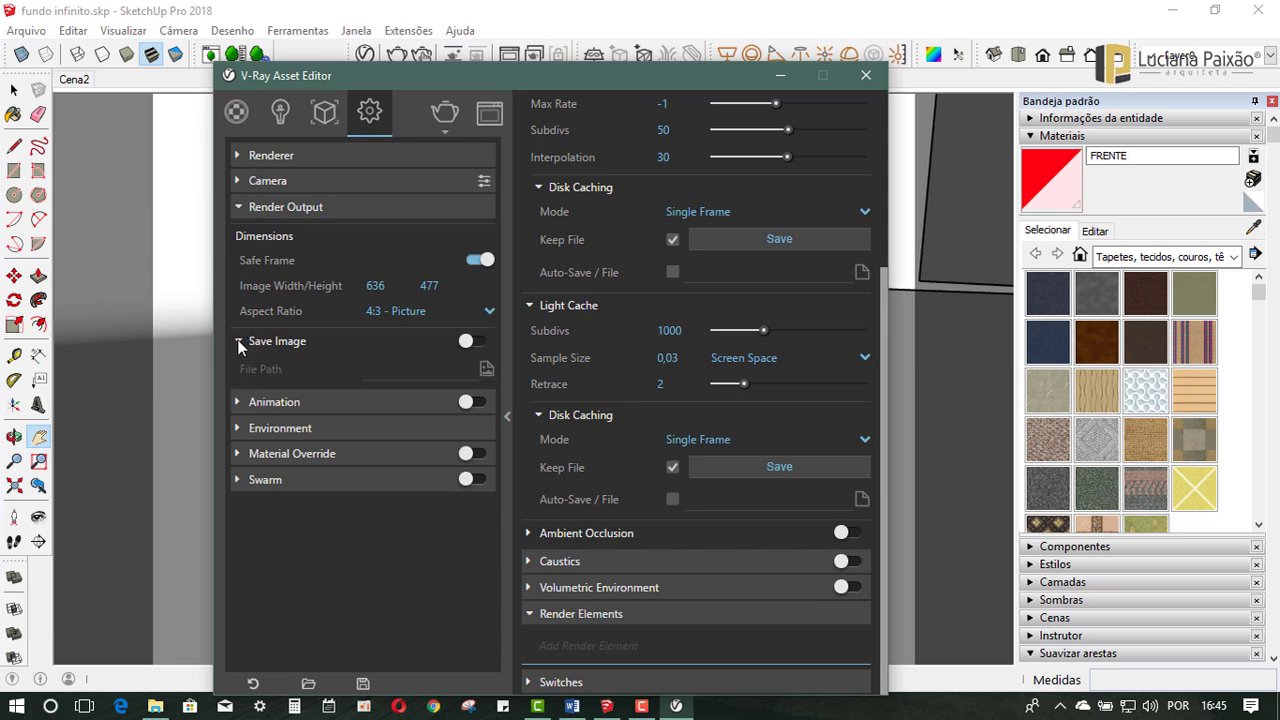
pyautogui.click(480, 343)
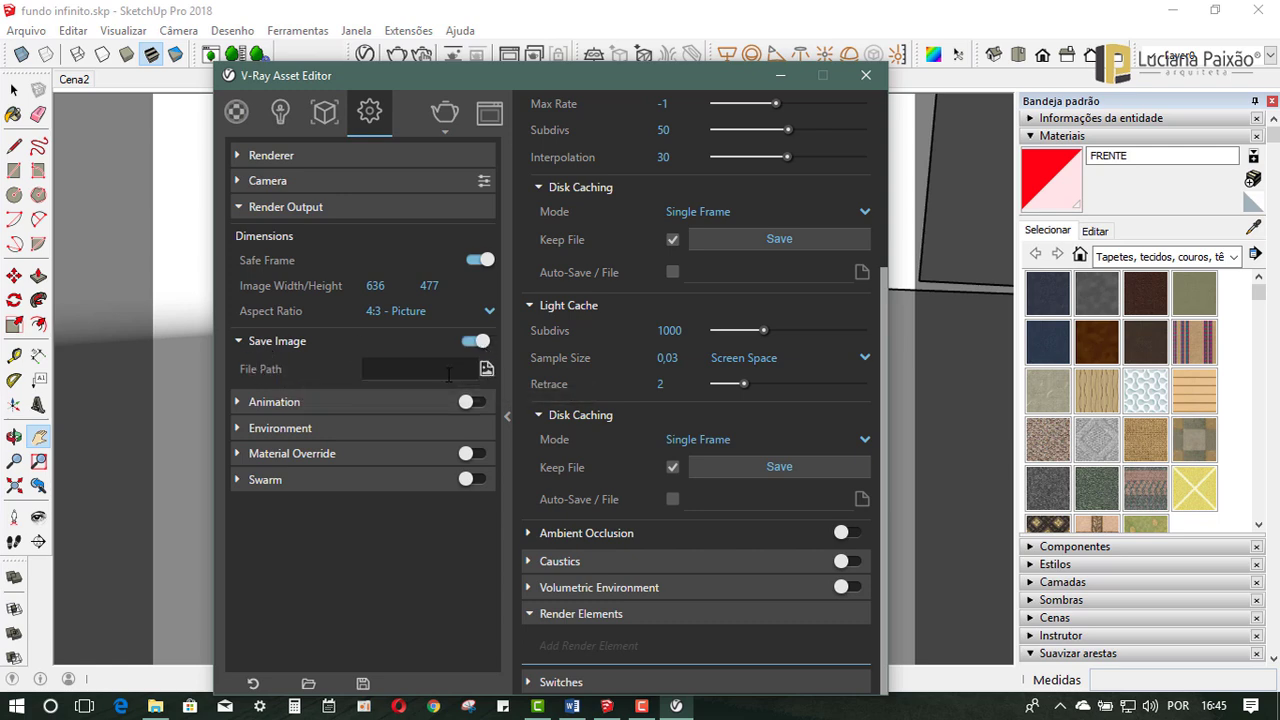
pyautogui.click(489, 112)
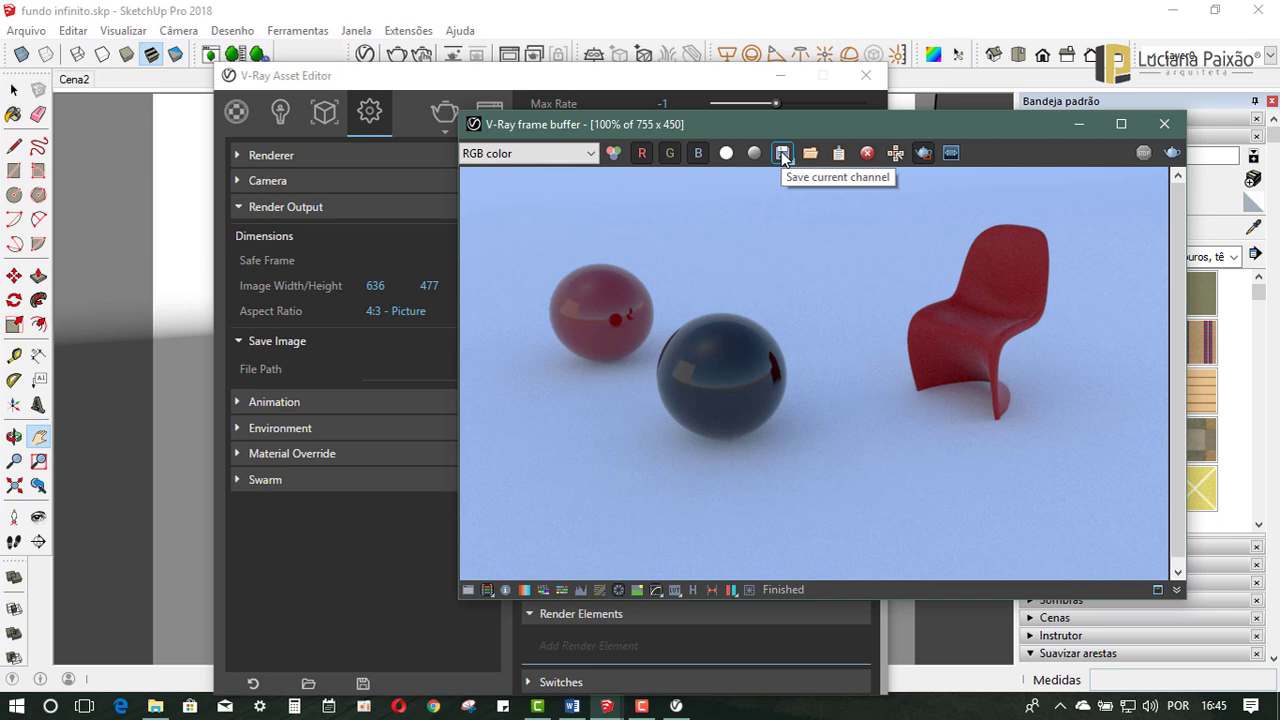
pyautogui.moveTo(783, 124); pyautogui.dragTo(811, 154)
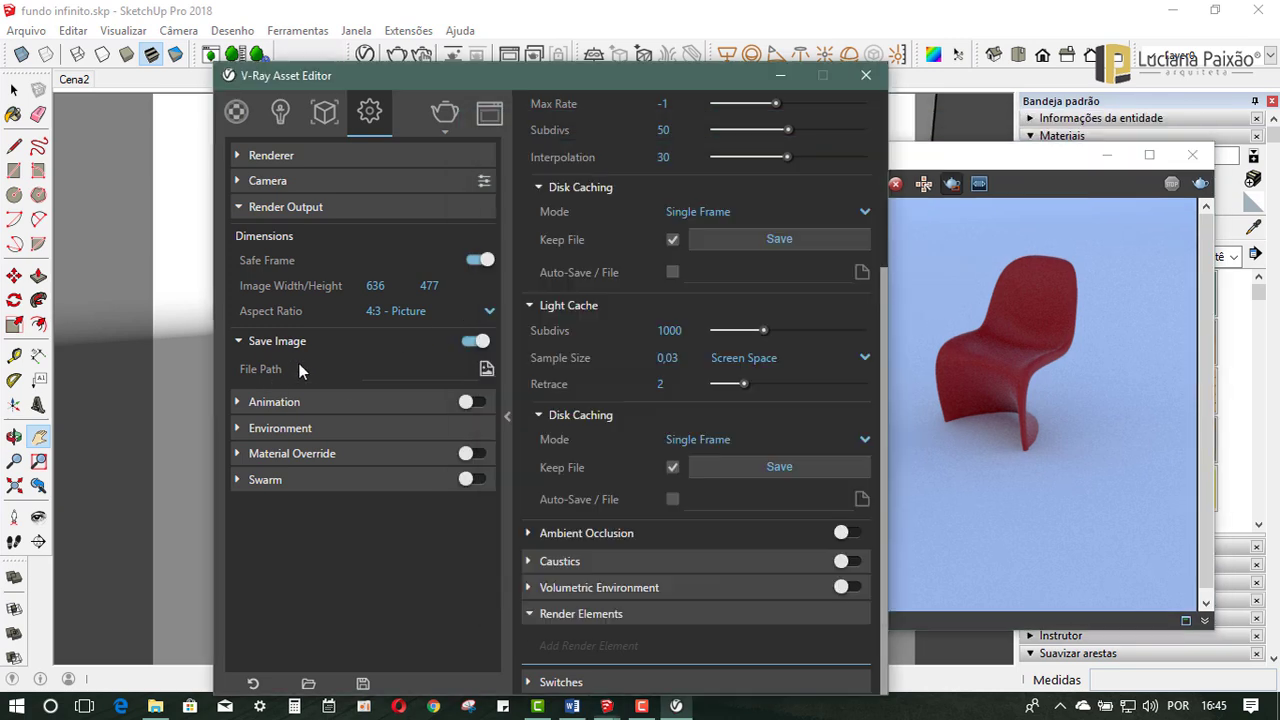
pyautogui.click(258, 374)
pyautogui.click(238, 341)
pyautogui.click(238, 207)
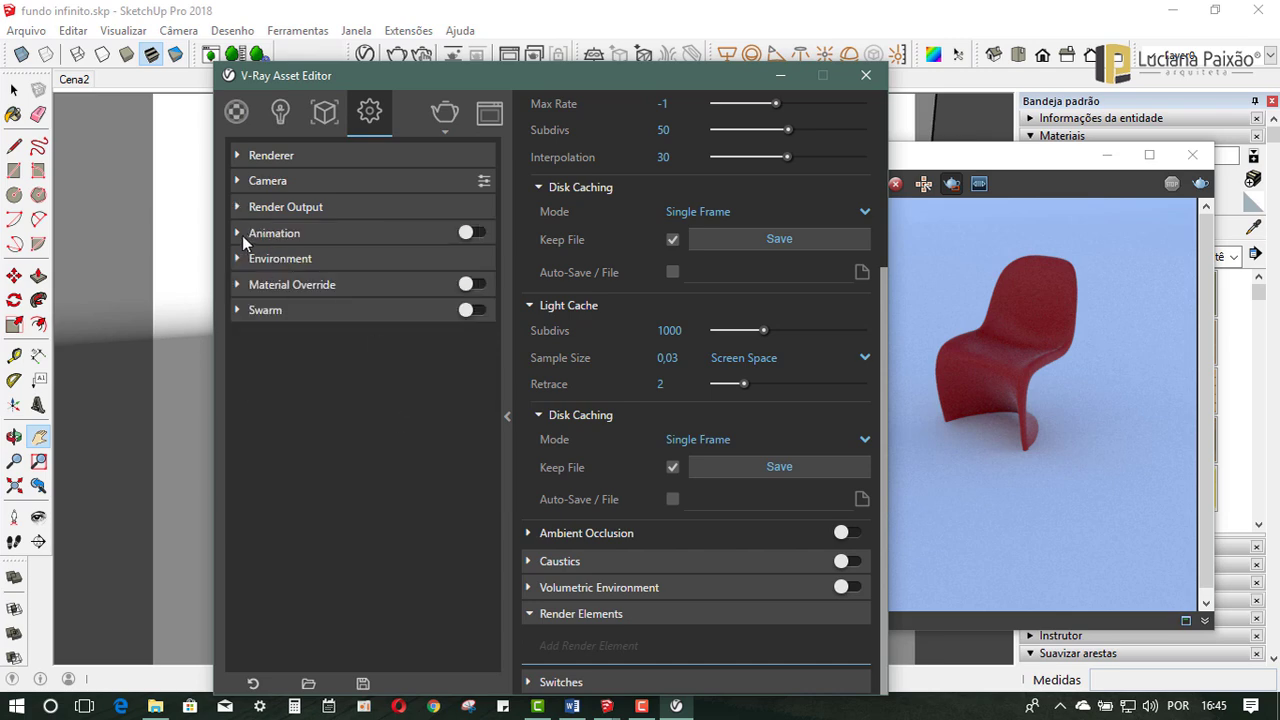
# Step: Try Animation and Motion Blur, then leave Animation switched off
pyautogui.click(240, 233)
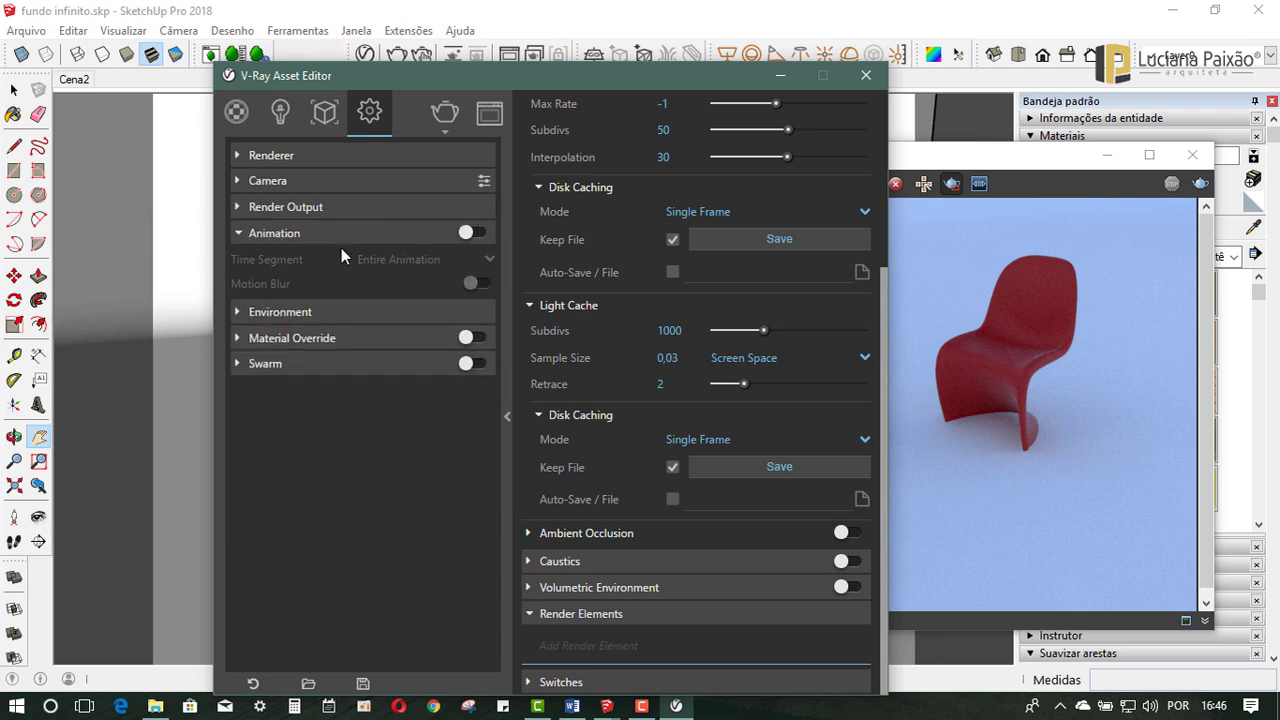
pyautogui.click(477, 233)
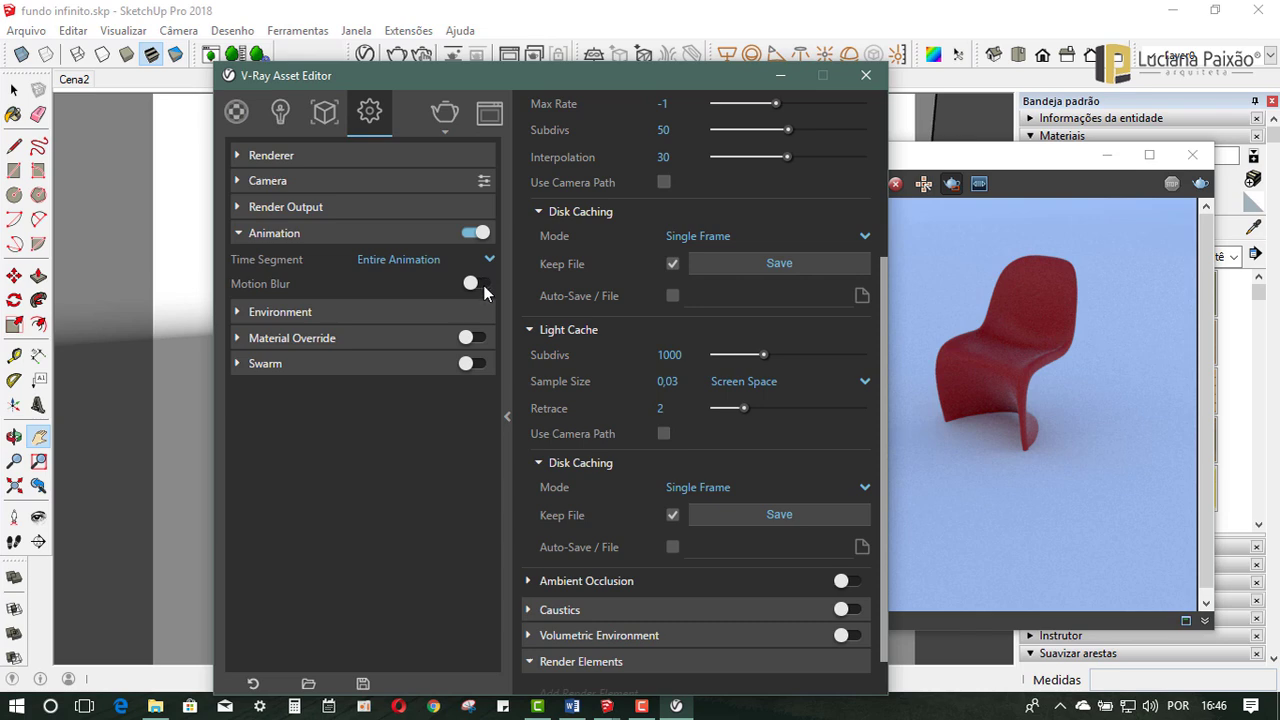
pyautogui.click(476, 284)
pyautogui.click(480, 285)
pyautogui.click(240, 233)
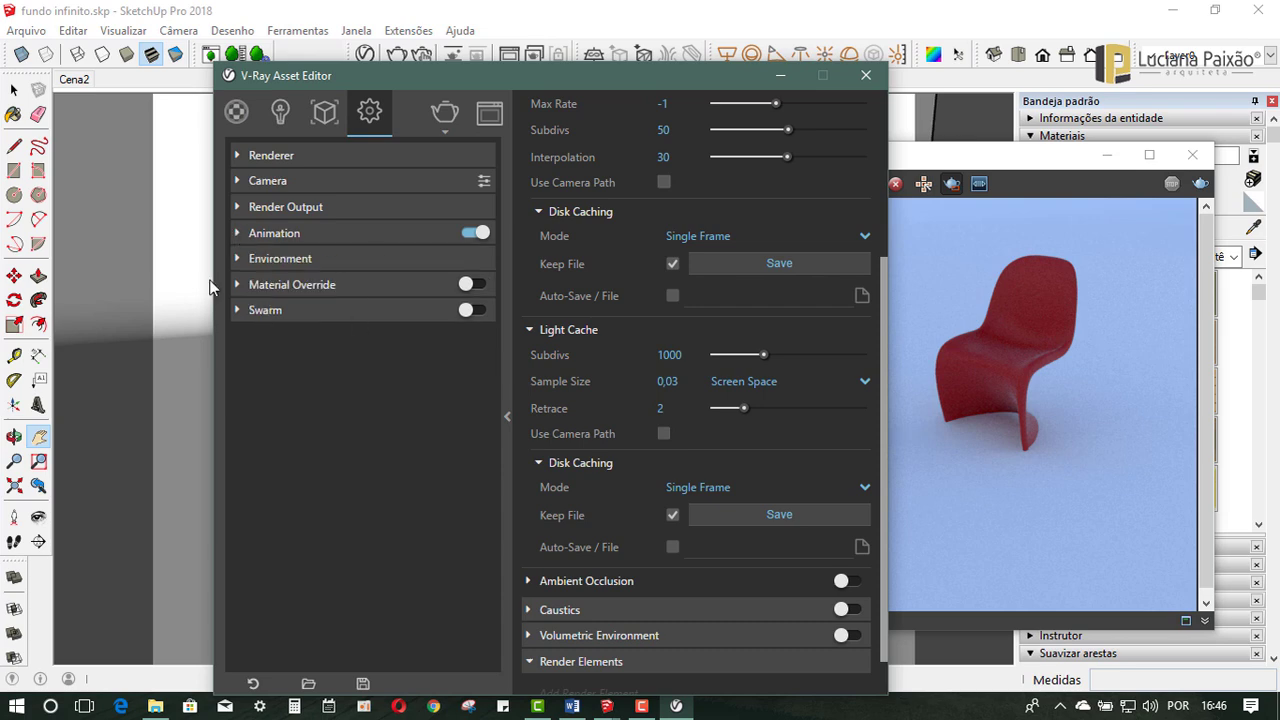
pyautogui.click(475, 232)
# Step: Inspect the Sky map in the Environment Background slot, then bring the 755 × 450 render forward
pyautogui.click(239, 259)
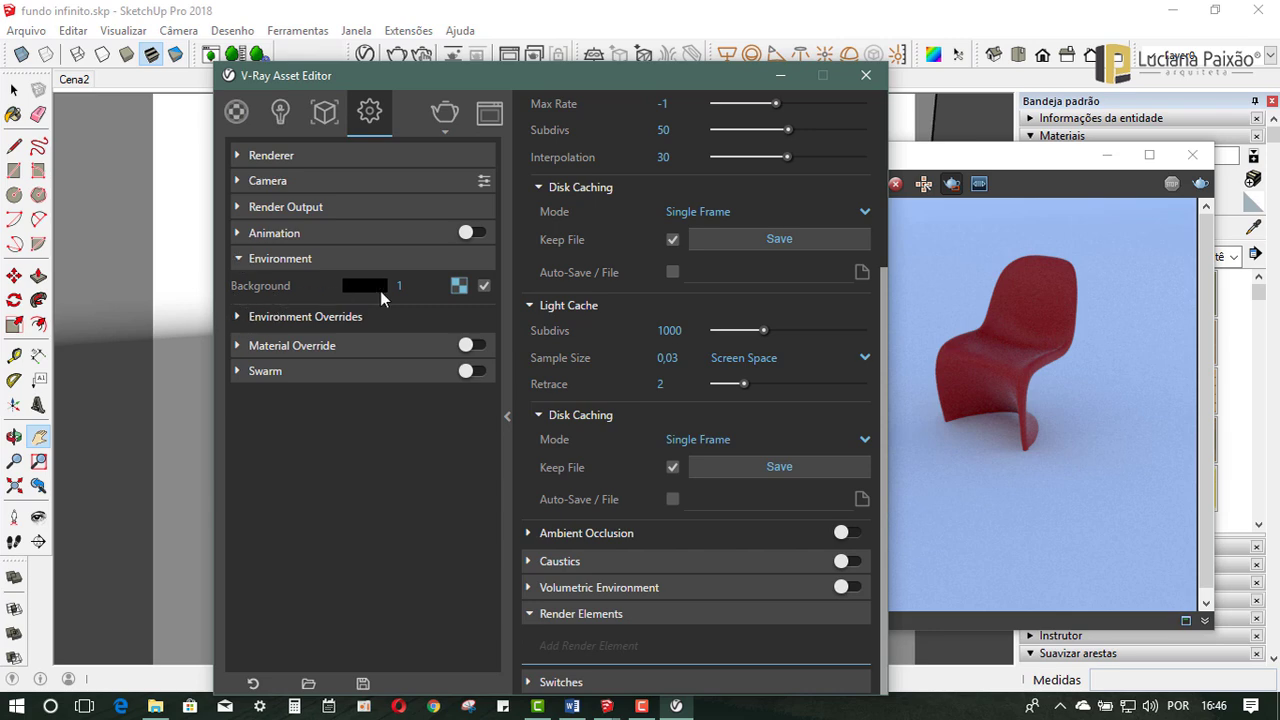
pyautogui.moveTo(557, 84); pyautogui.dragTo(400, 92)
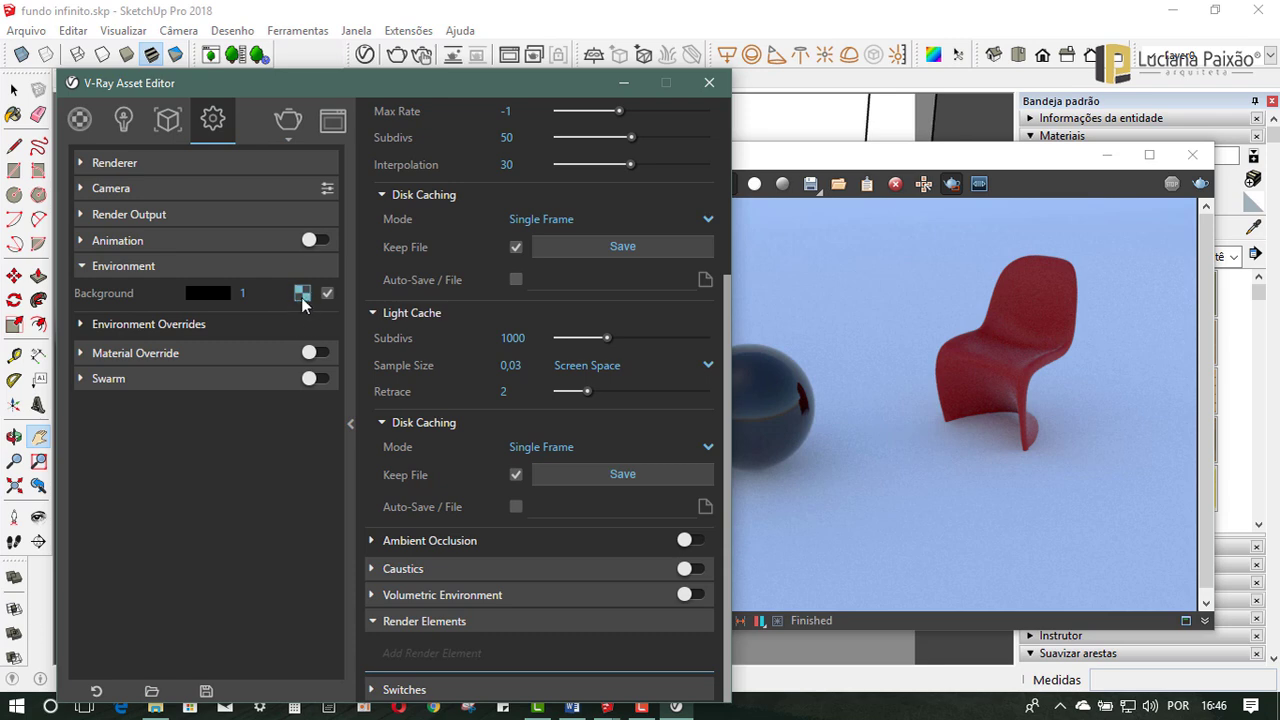
pyautogui.click(302, 296)
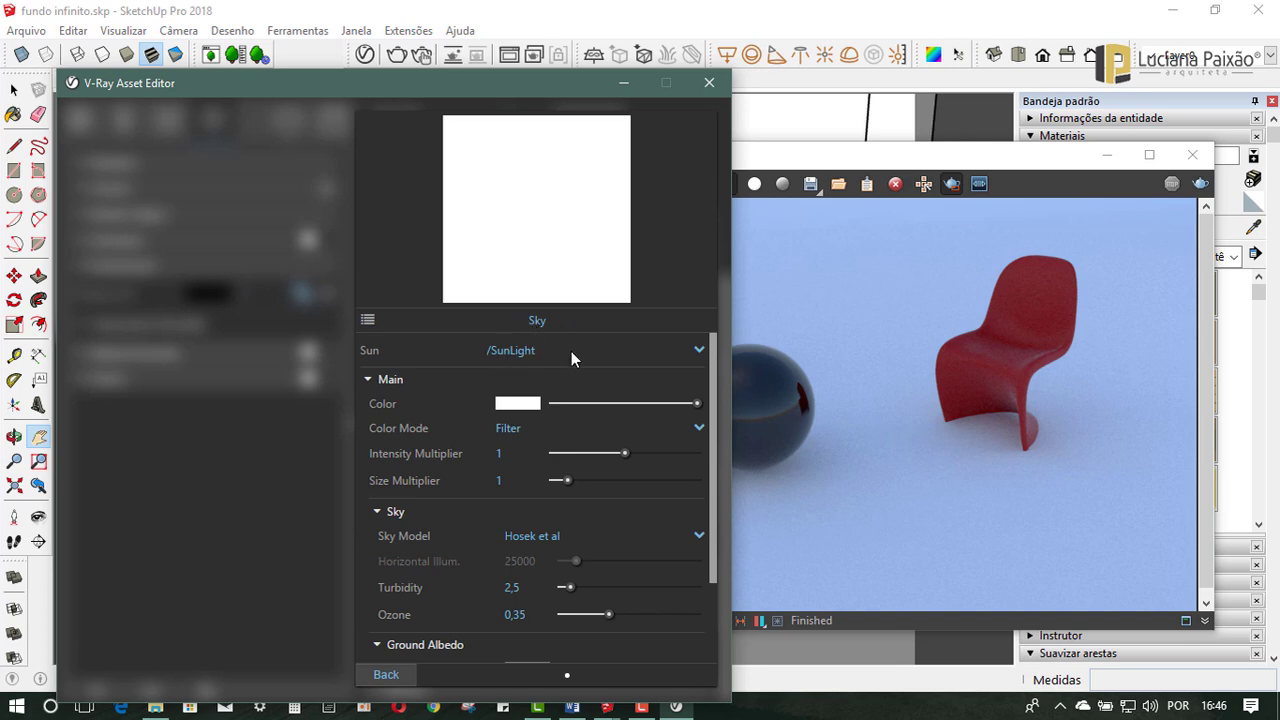
pyautogui.click(386, 675)
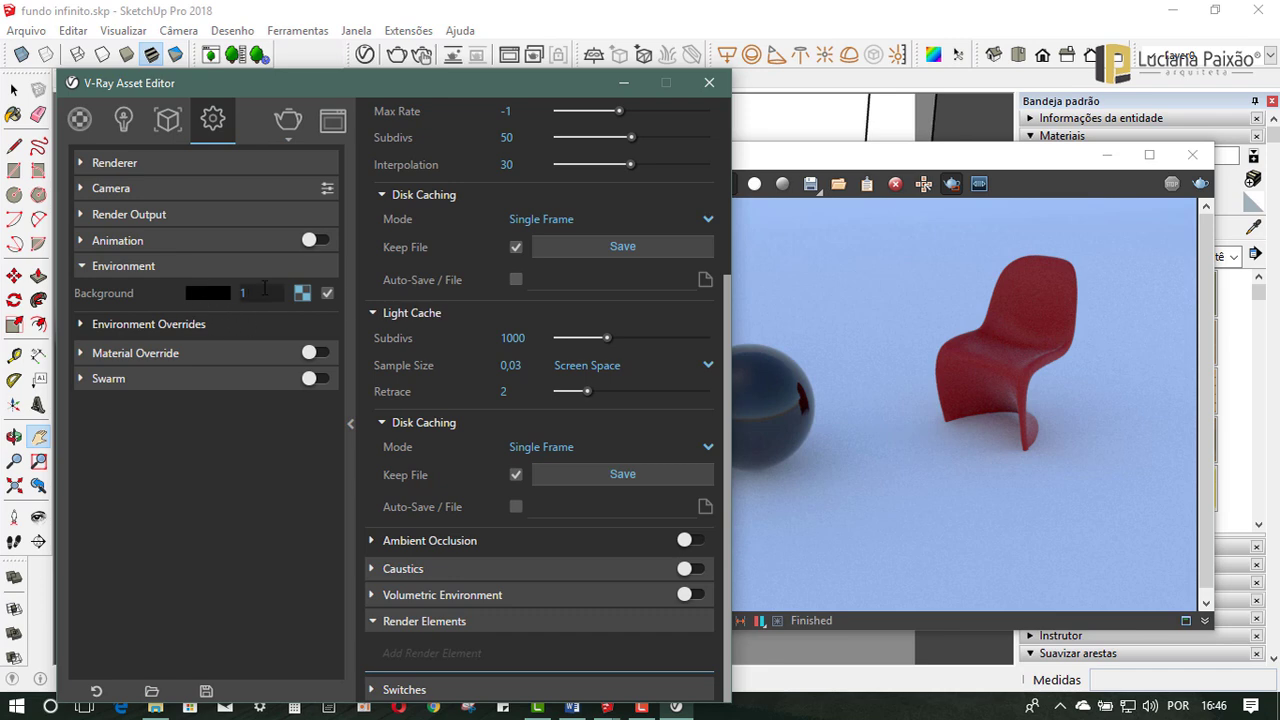
pyautogui.moveTo(273, 87); pyautogui.dragTo(293, 37)
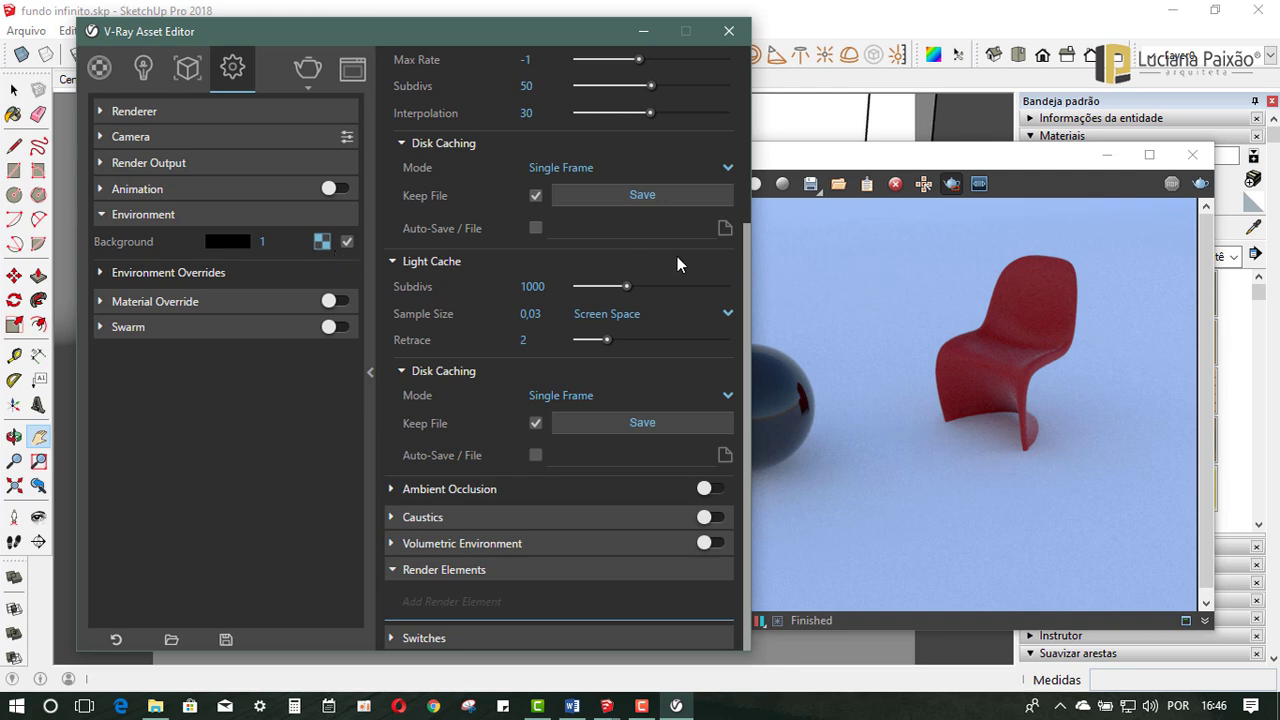
pyautogui.moveTo(958, 160); pyautogui.dragTo(632, 125)
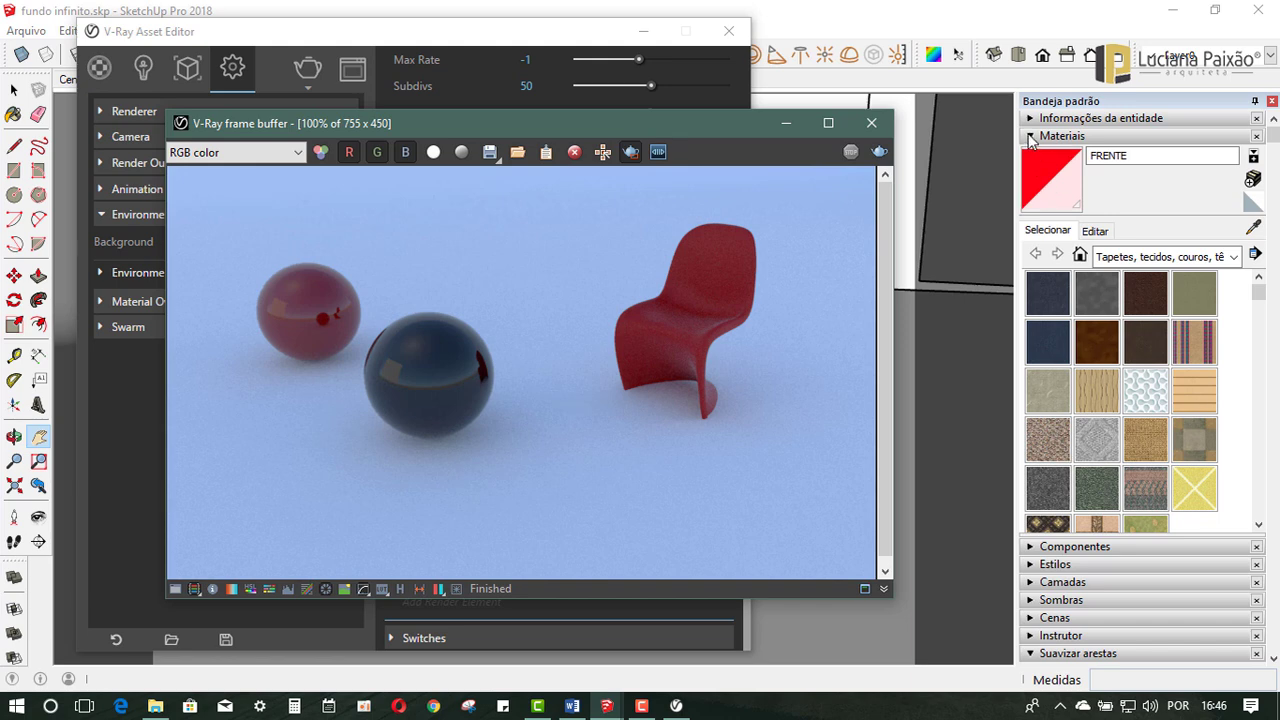
# Step: Collapse Materiais and drag the Sombras Horário slider to 16:55
pyautogui.click(1030, 136)
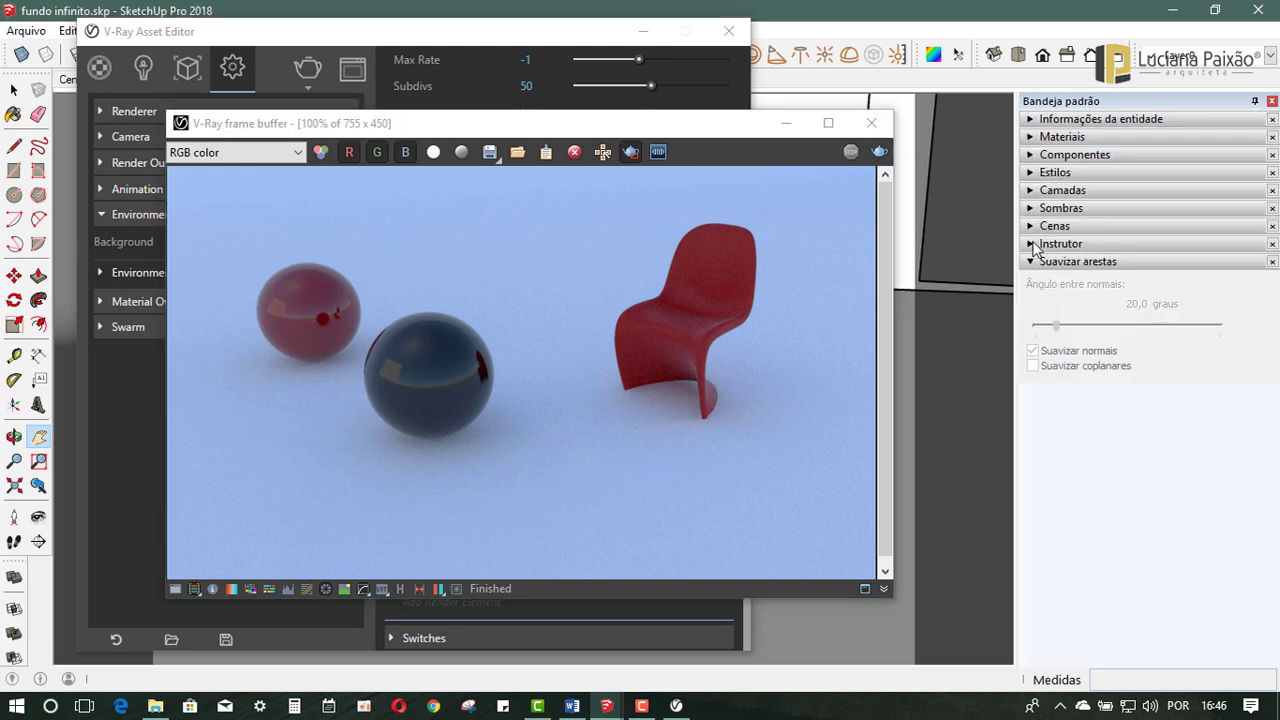
pyautogui.click(1030, 208)
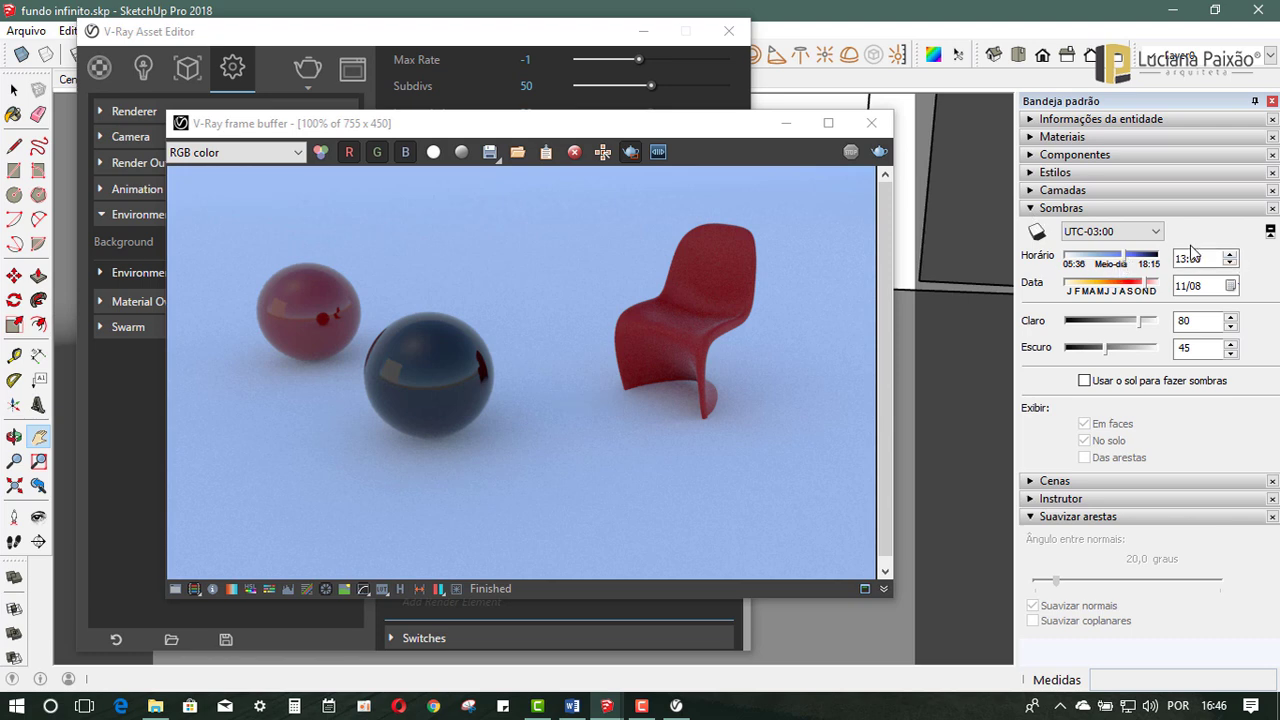
pyautogui.moveTo(1122, 261); pyautogui.dragTo(1150, 263)
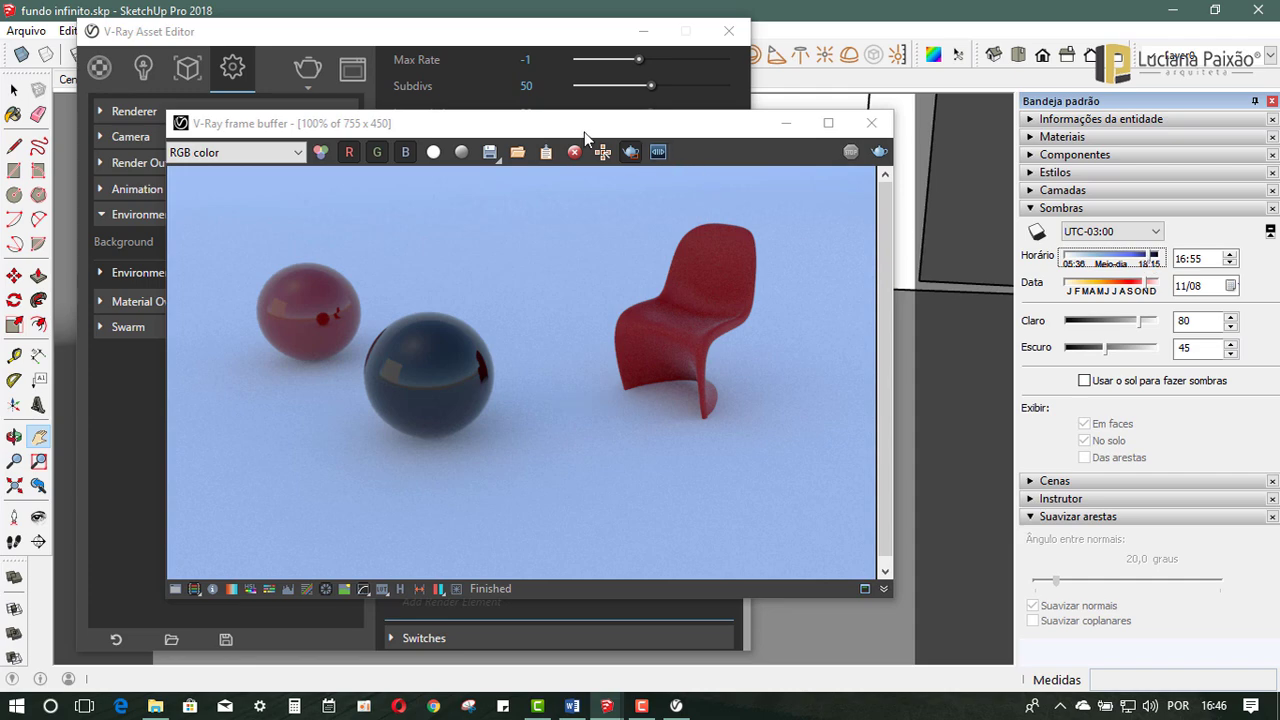
pyautogui.moveTo(584, 131); pyautogui.dragTo(952, 153)
# Step: Start a new 636 × 477 V-Ray render and move the frame buffer aside
pyautogui.click(1247, 173)
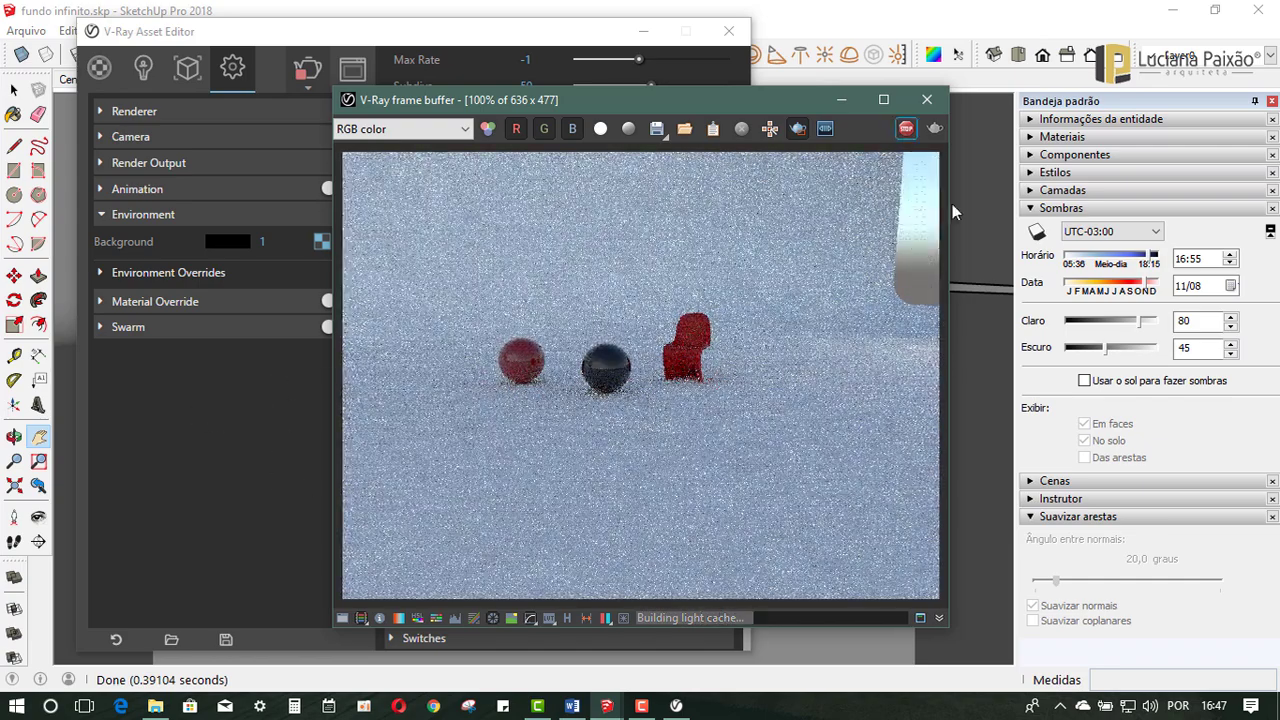
pyautogui.moveTo(587, 111); pyautogui.dragTo(887, 123)
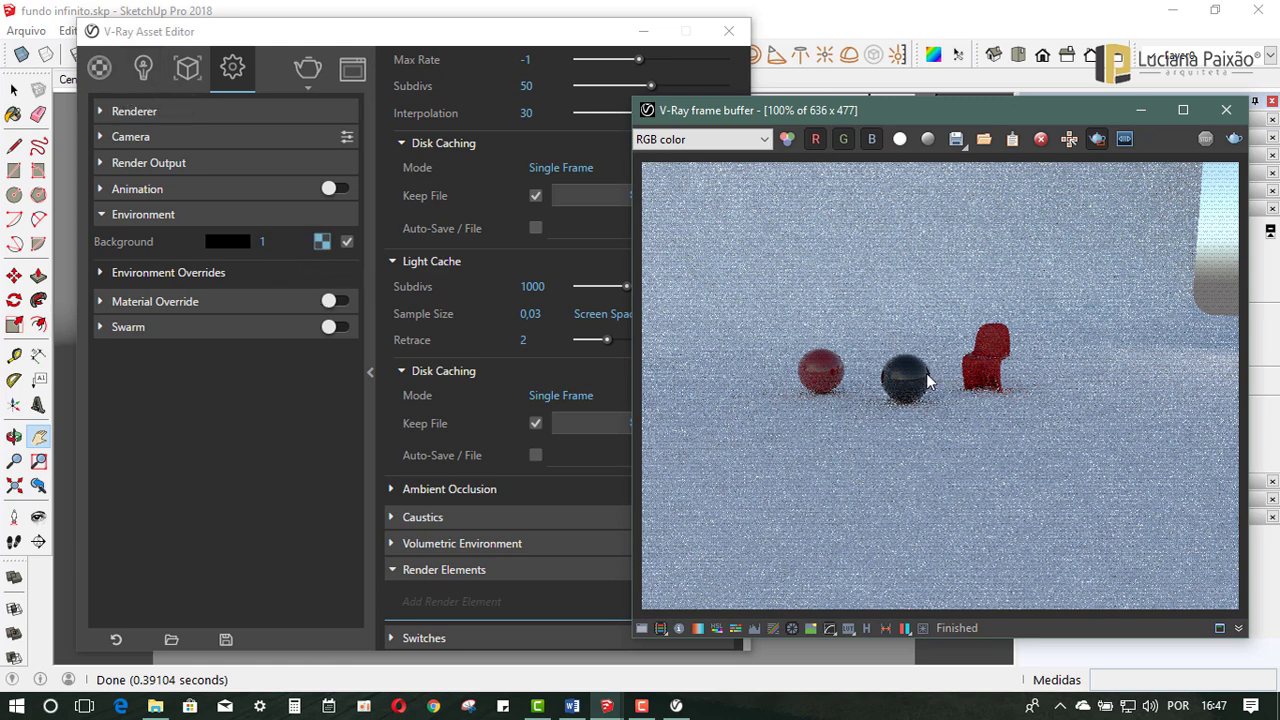
# Step: Uncheck the Environment Background and view the Environment Overrides, all left unchecked
pyautogui.click(347, 242)
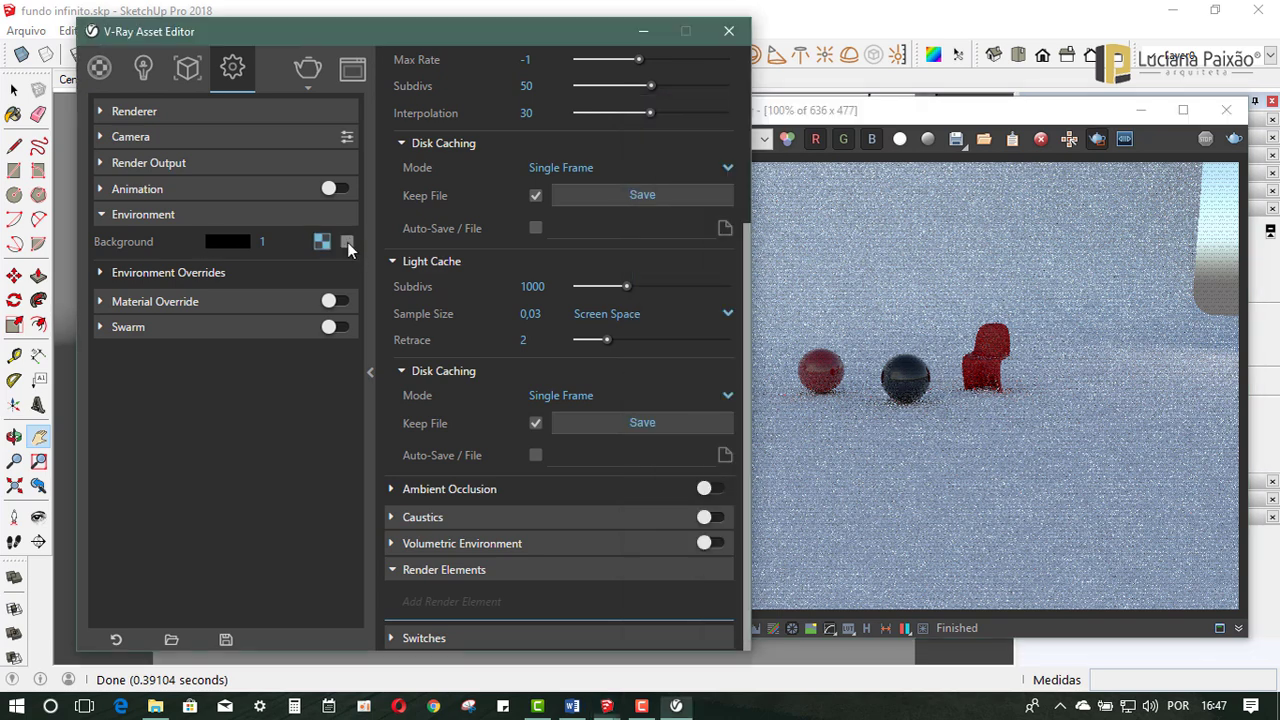
pyautogui.click(100, 273)
pyautogui.click(100, 273)
pyautogui.click(100, 273)
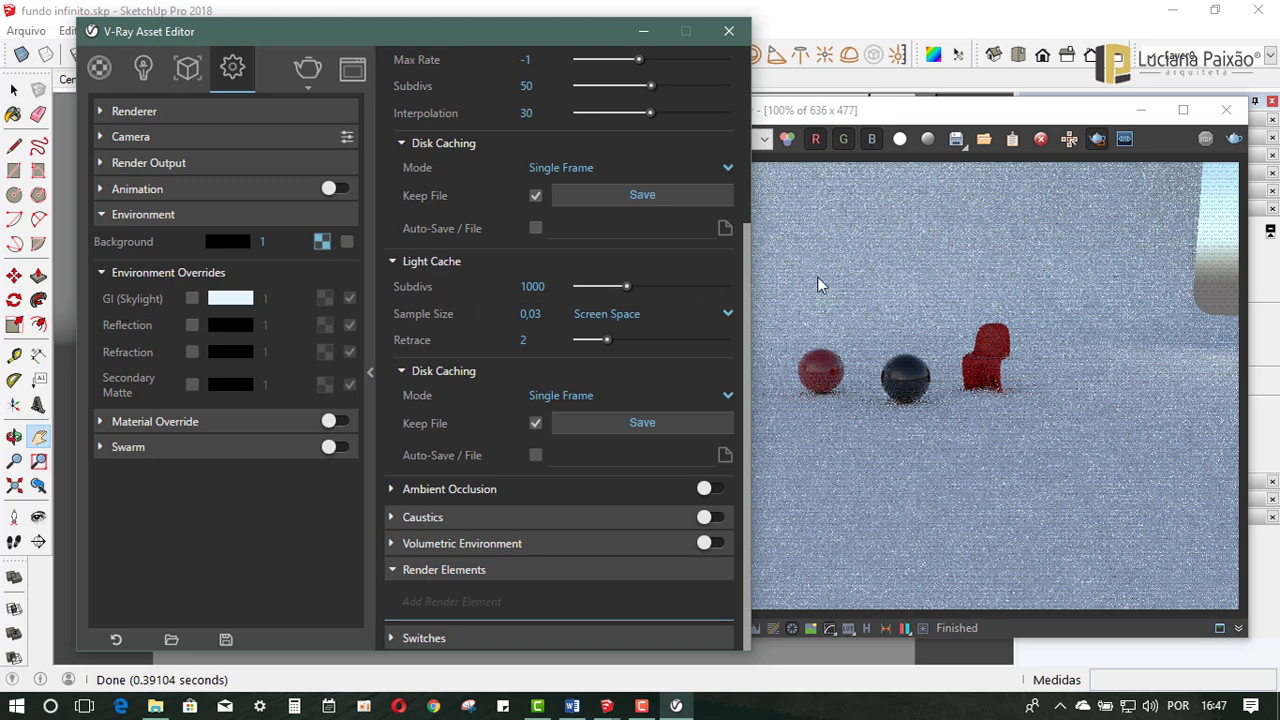
pyautogui.moveTo(842, 113); pyautogui.dragTo(787, 116)
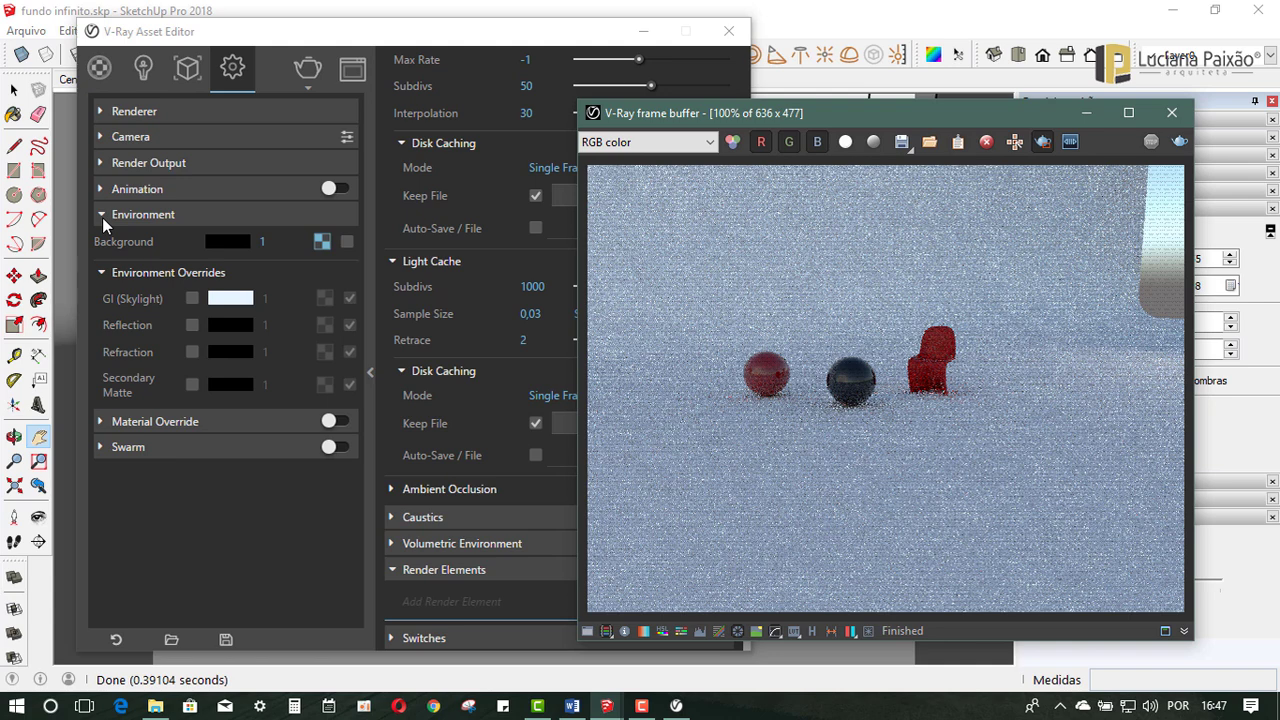
# Step: Collapse Environment and switch on the Material Override toggle for a clay render
pyautogui.click(104, 213)
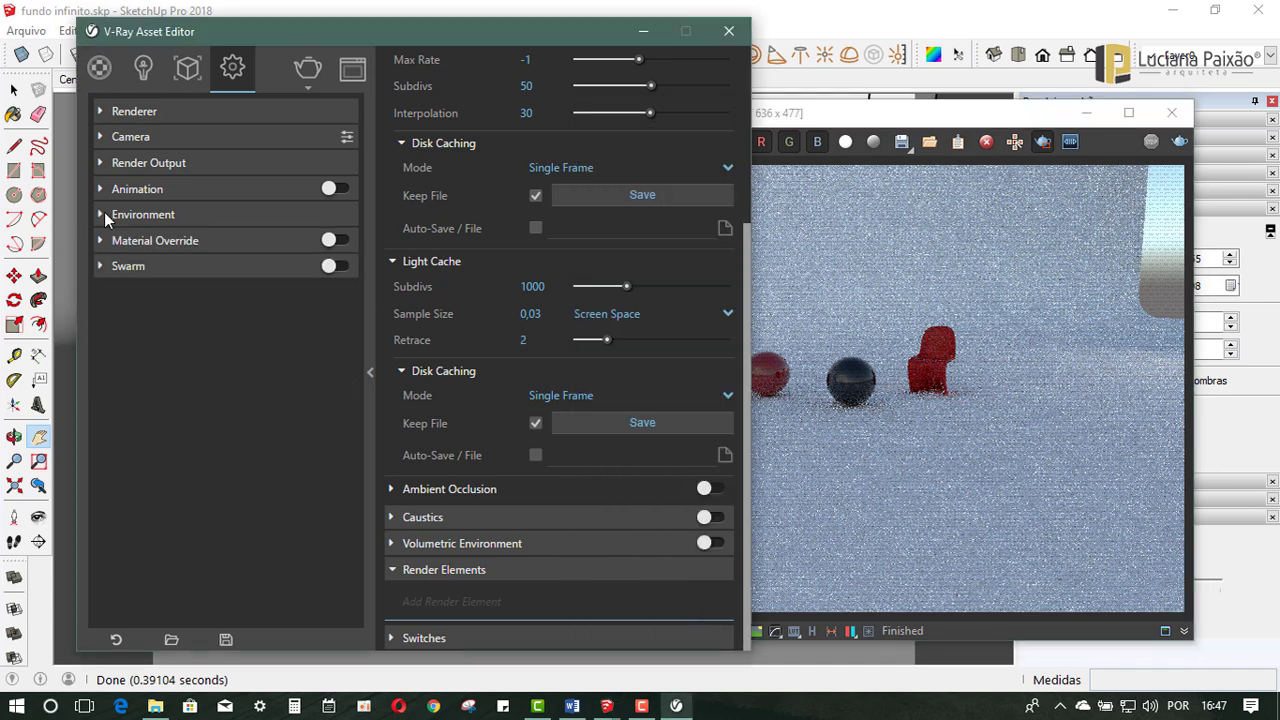
pyautogui.click(100, 241)
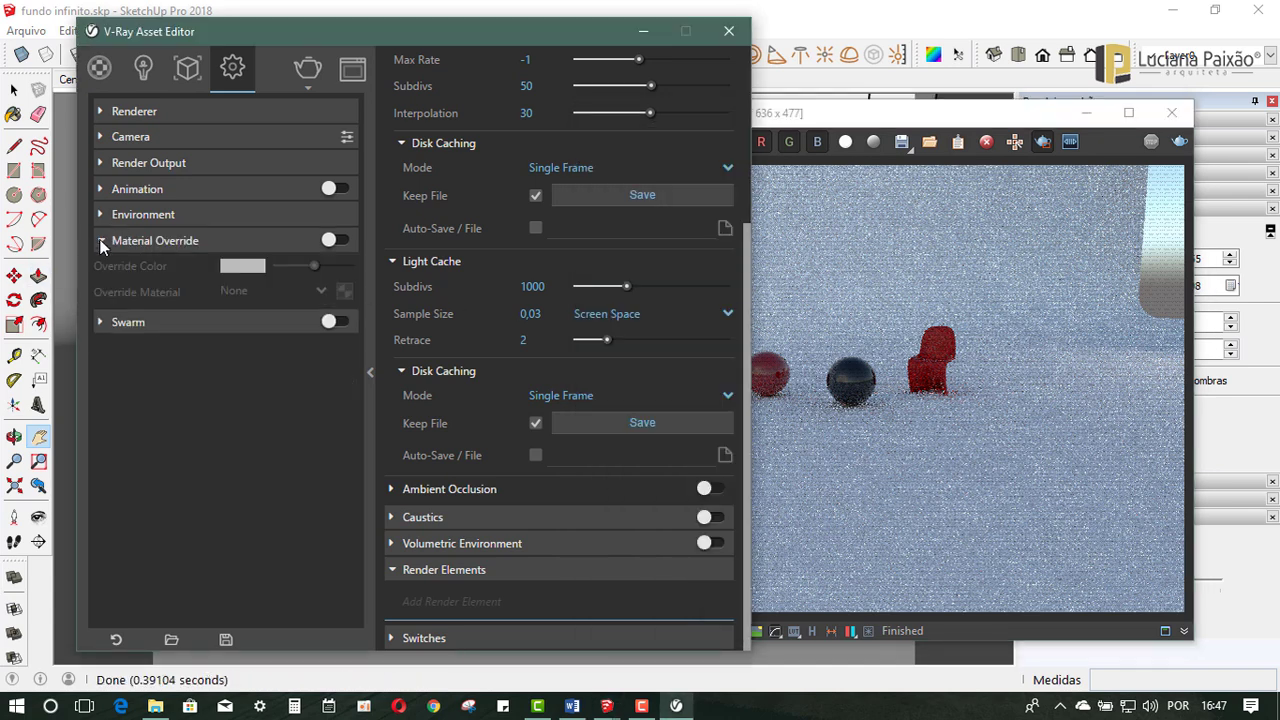
pyautogui.click(148, 241)
pyautogui.click(338, 241)
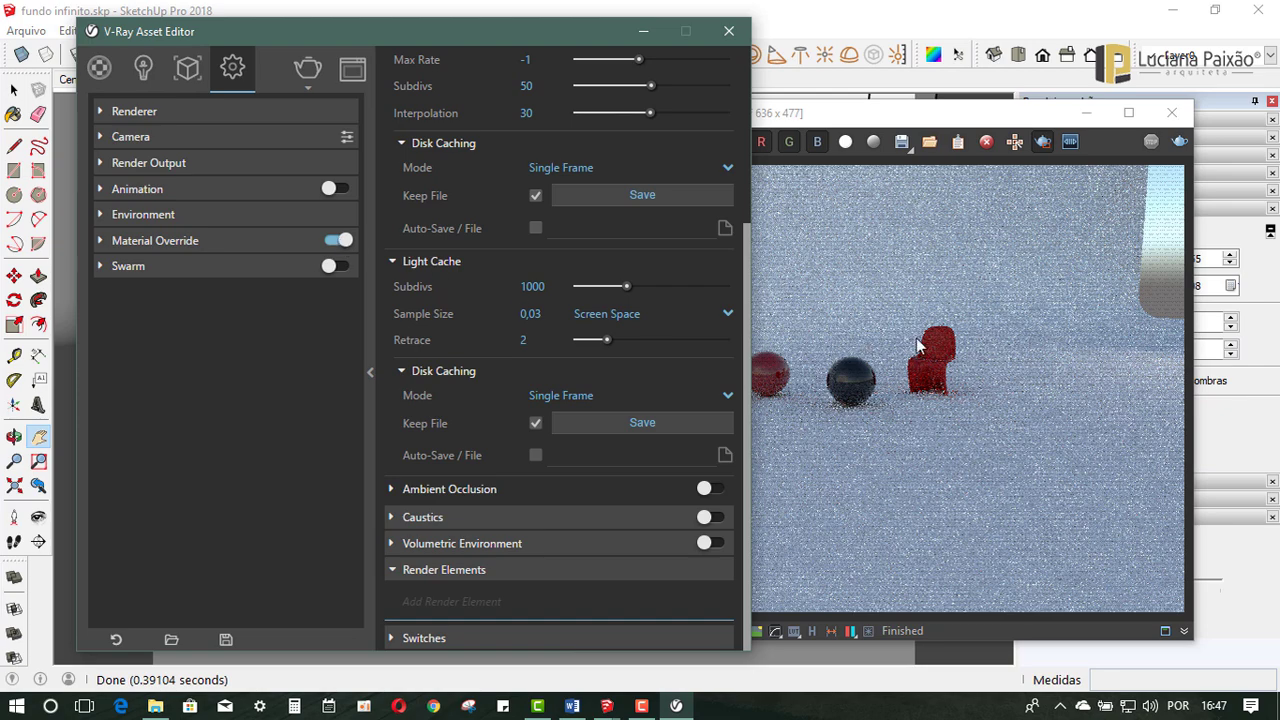
# Step: Minimize the Asset Editor and re-render with Render Last, producing the grey 636 × 477 image
pyautogui.click(841, 126)
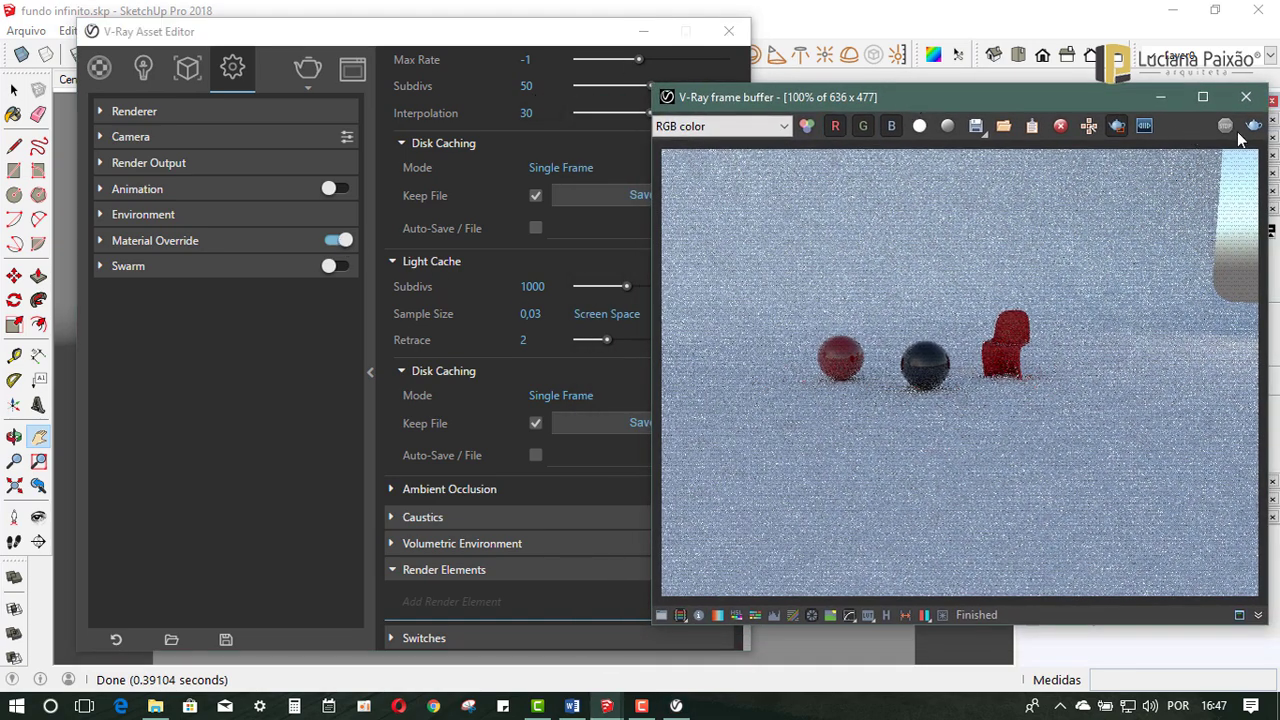
pyautogui.click(644, 33)
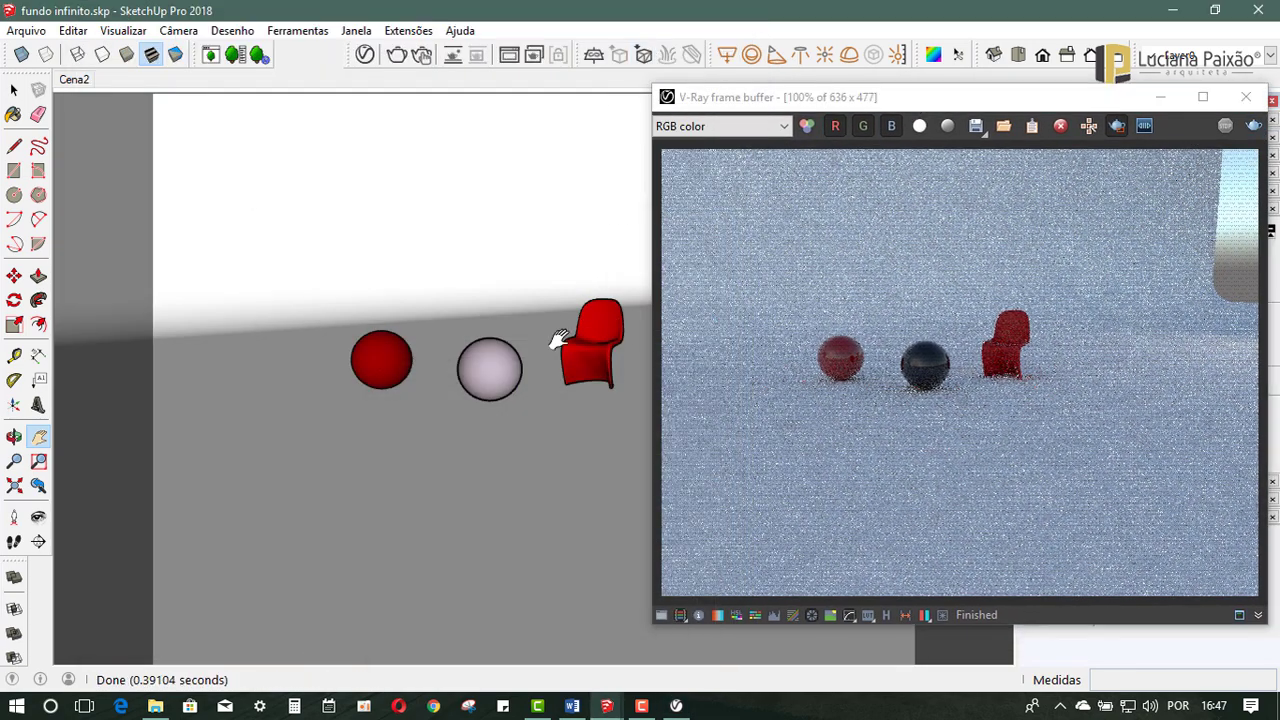
pyautogui.scroll(2, 516, 345)
pyautogui.scroll(3, 516, 345)
pyautogui.scroll(-3, 516, 345)
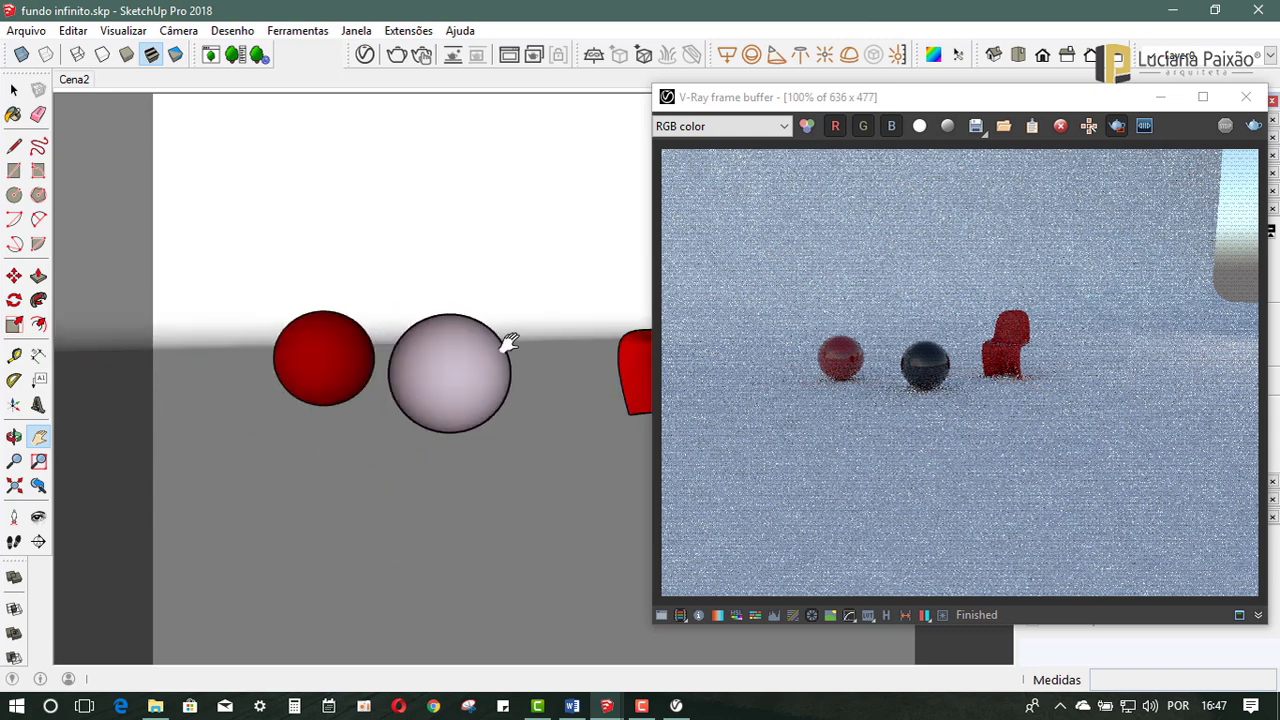
pyautogui.scroll(-2, 508, 337)
pyautogui.moveTo(939, 96); pyautogui.dragTo(869, 100)
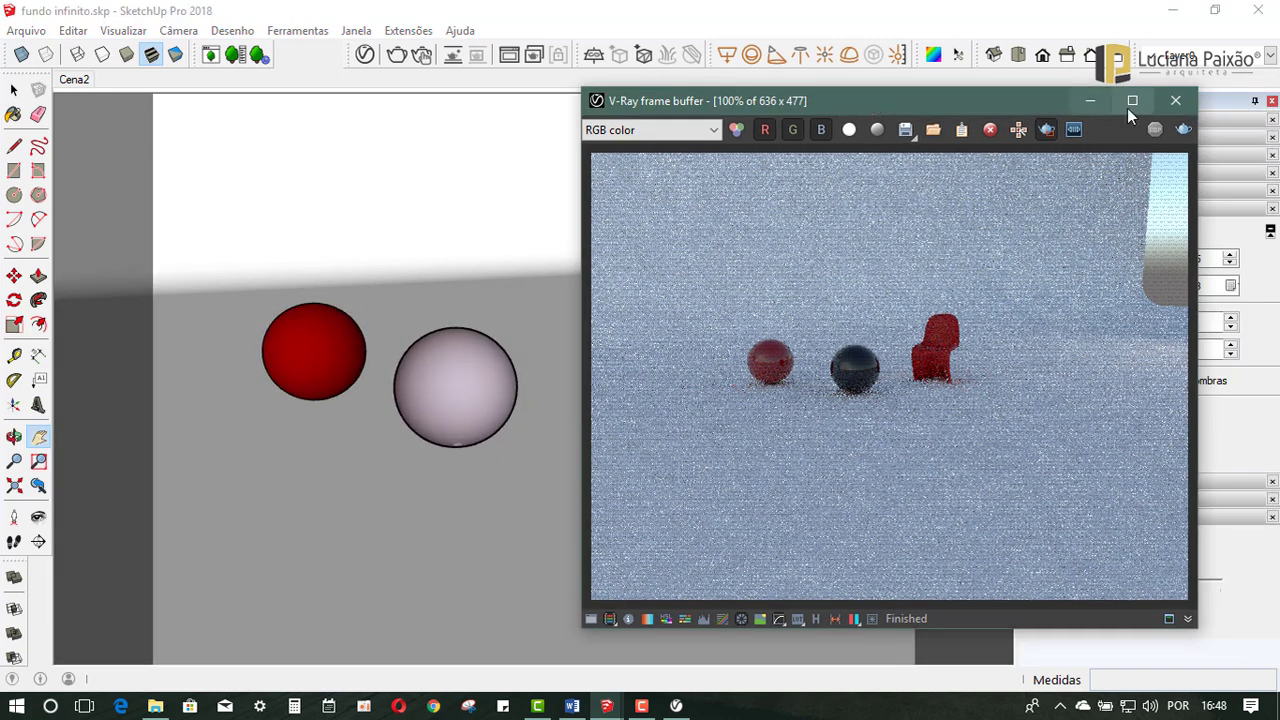
pyautogui.click(1185, 129)
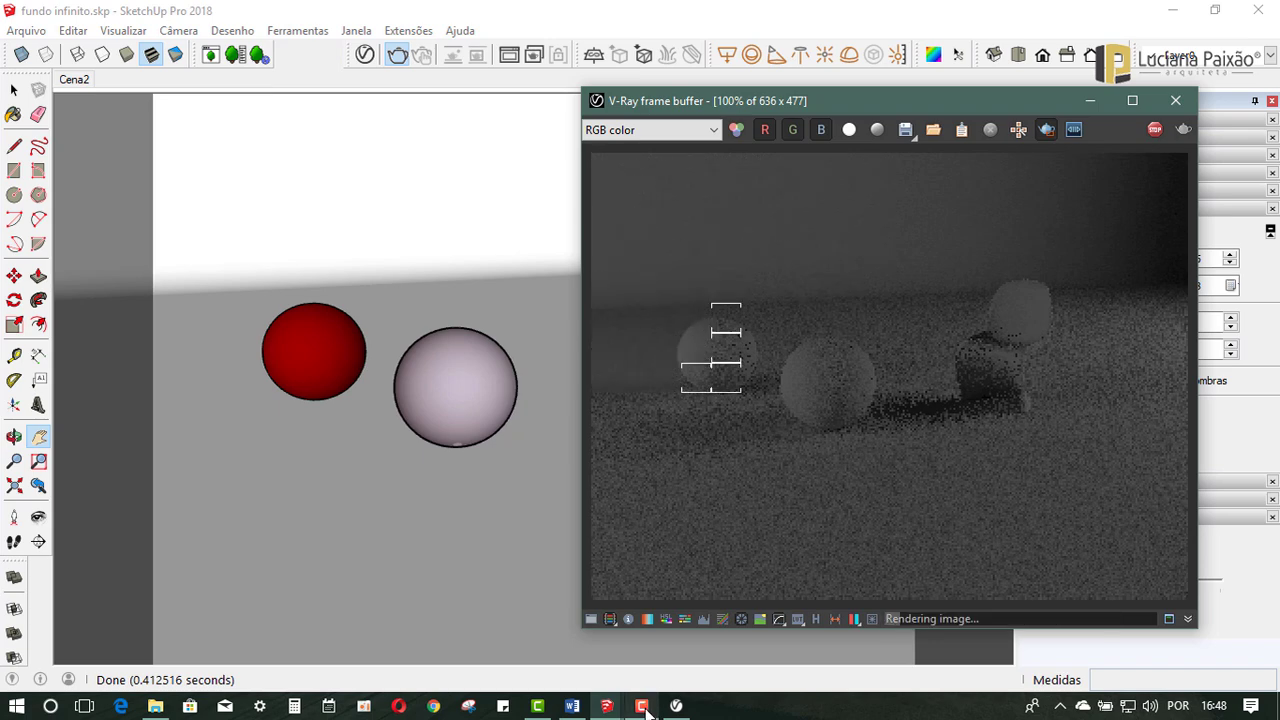
pyautogui.click(507, 532)
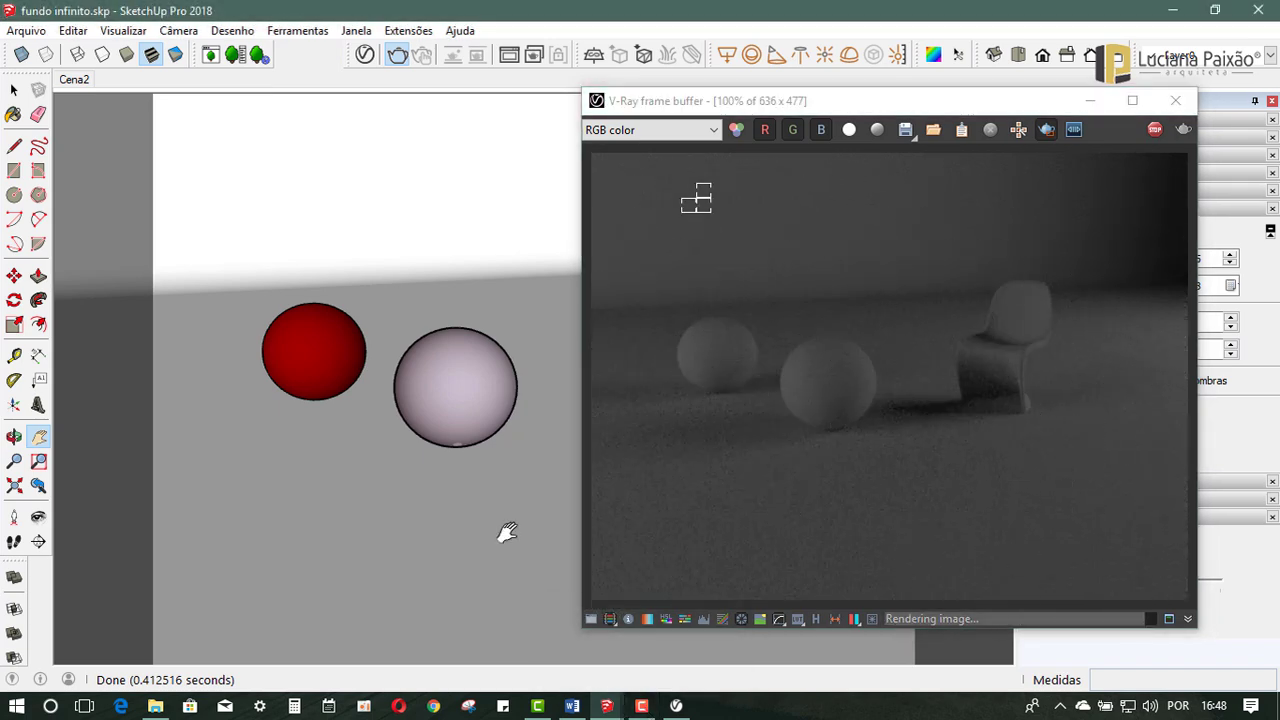
# Step: Reopen the V-Ray render settings and switch the Material Override toggle off
pyautogui.click(365, 54)
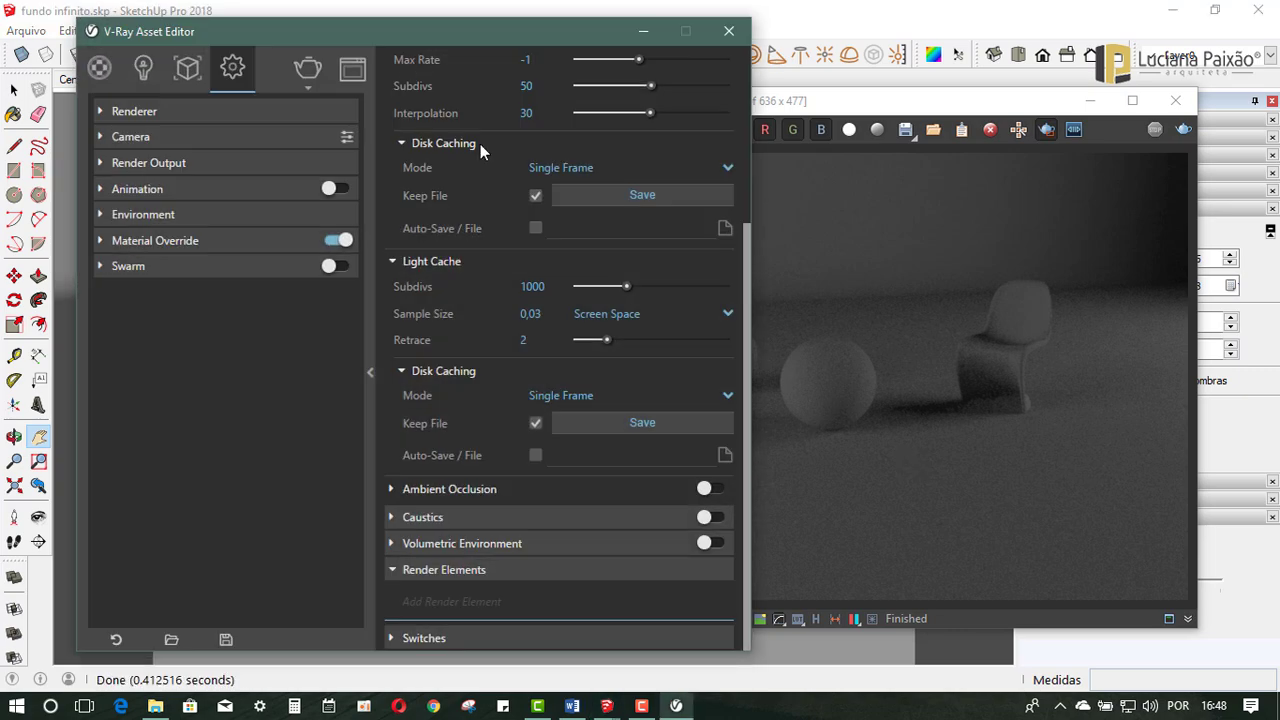
pyautogui.click(100, 241)
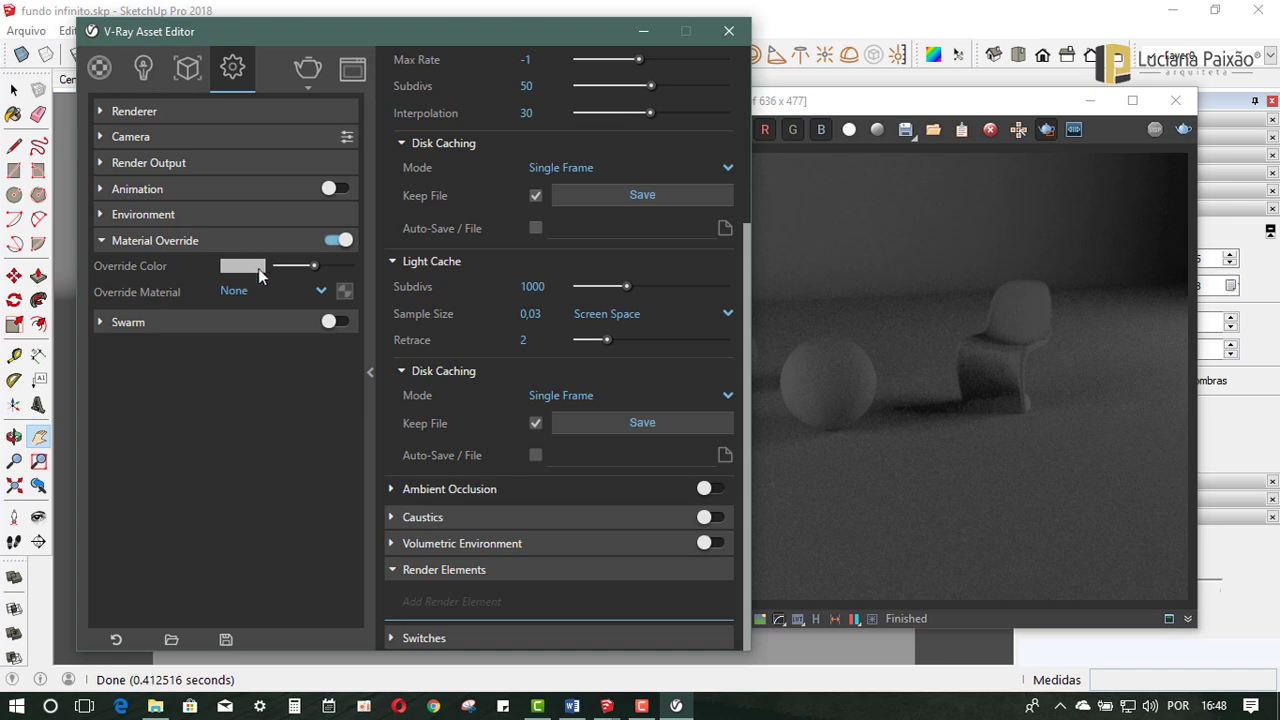
pyautogui.click(102, 240)
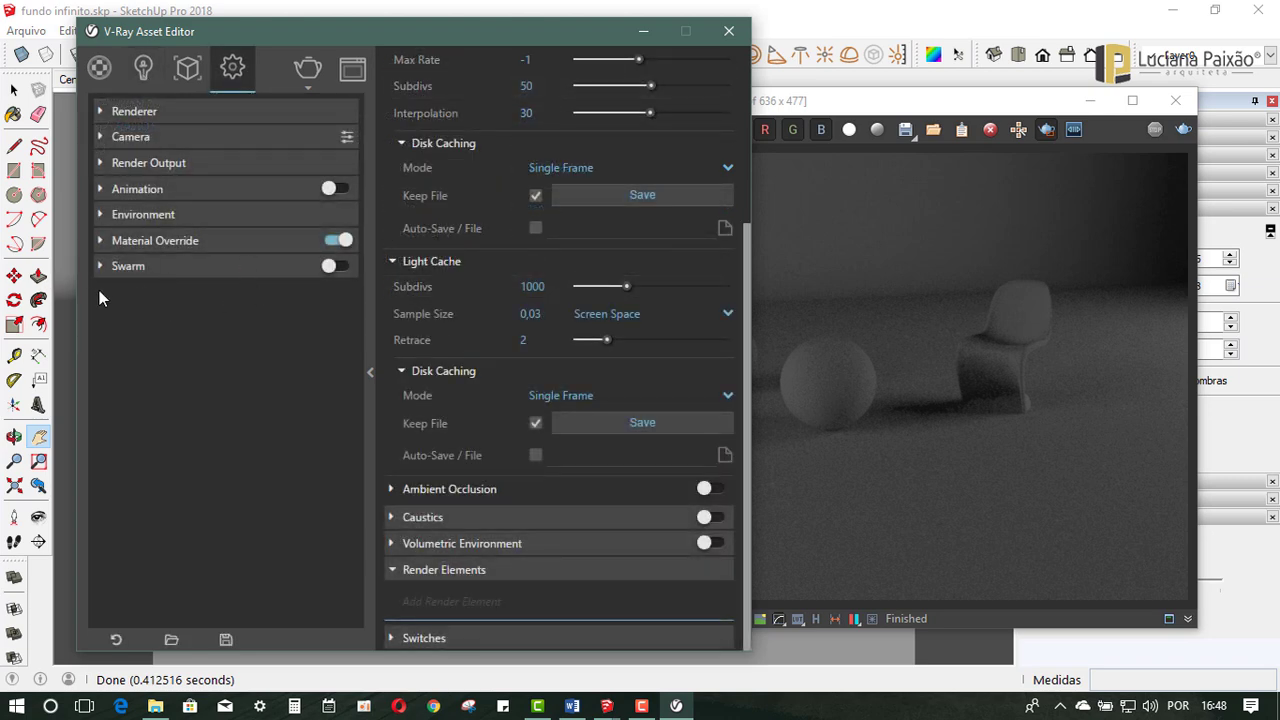
pyautogui.click(128, 266)
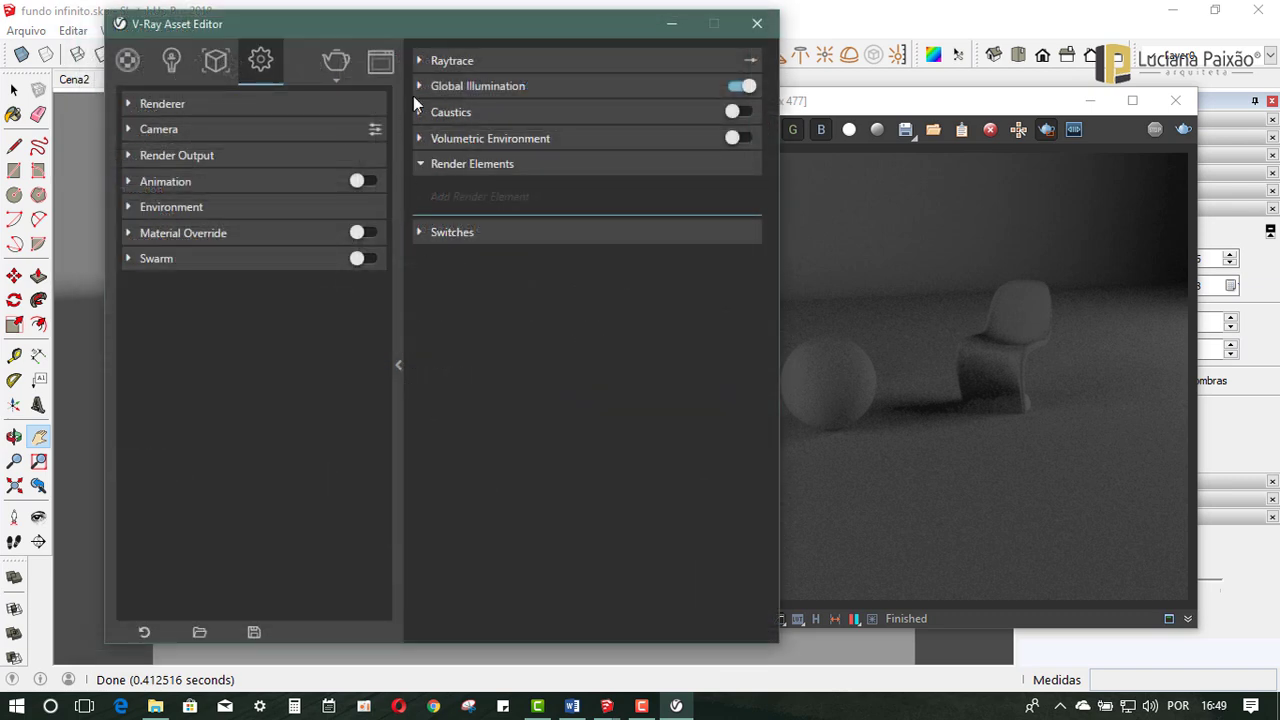
# Step: In Raytrace, set Noise Limit to 0,001 and lower Max Subdivs from 12 to 2
pyautogui.click(420, 61)
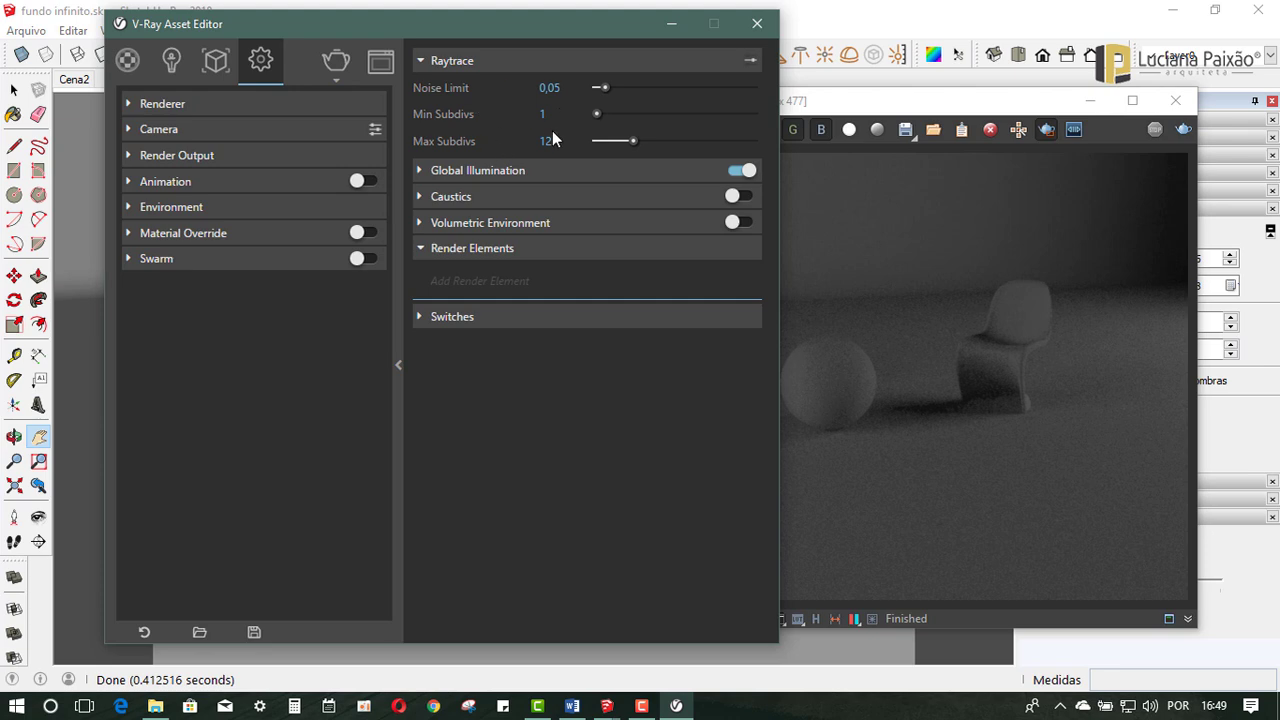
pyautogui.click(555, 89)
pyautogui.write('1')
pyautogui.click(562, 114)
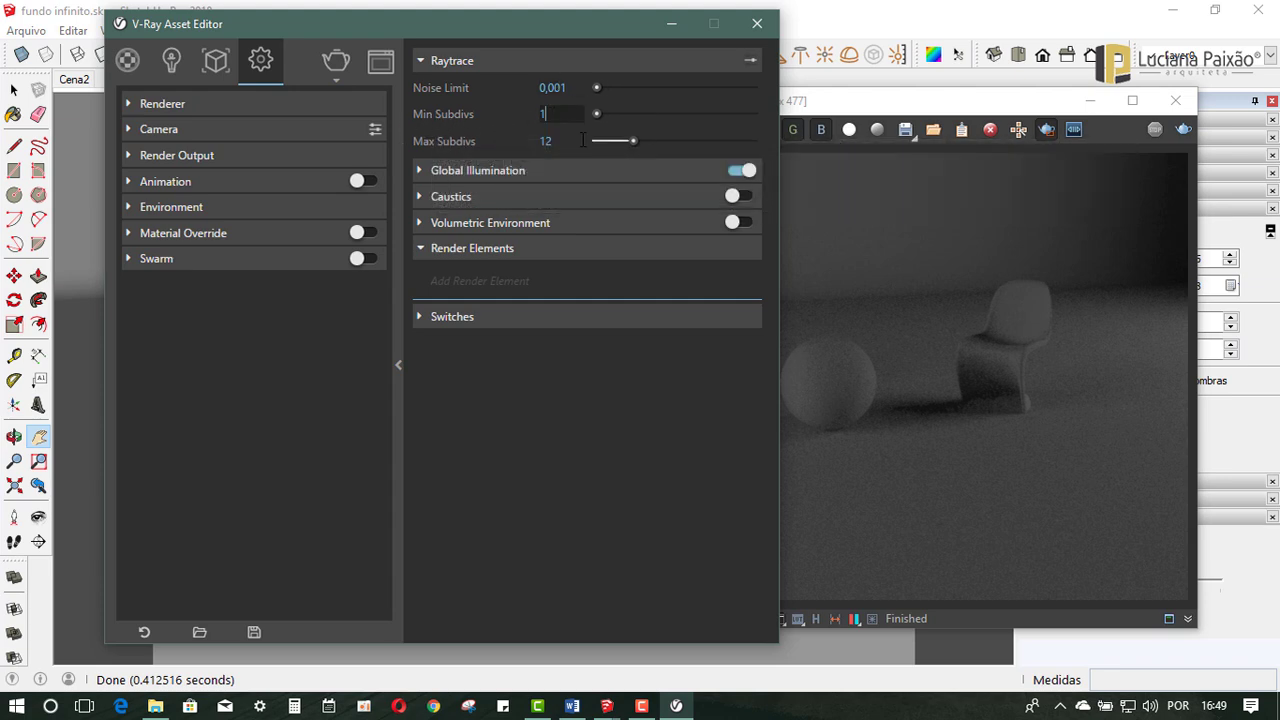
pyautogui.click(572, 142)
pyautogui.click(545, 114)
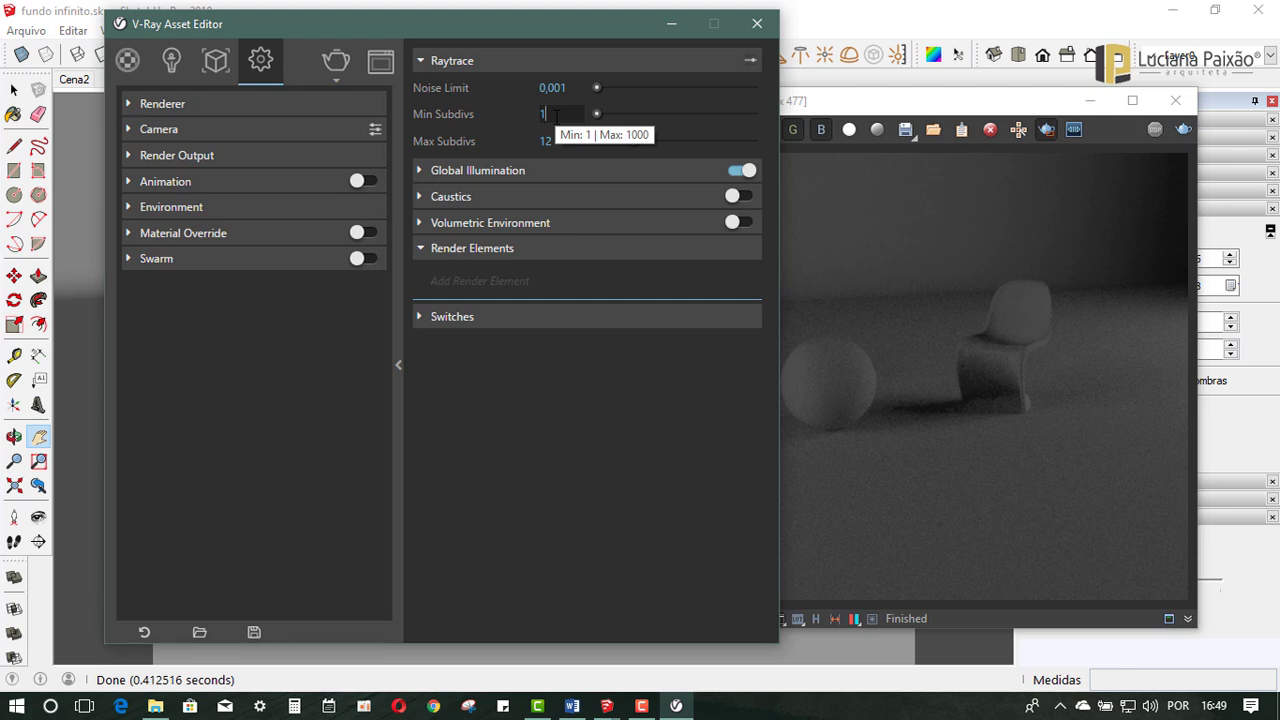
pyautogui.moveTo(548, 141)
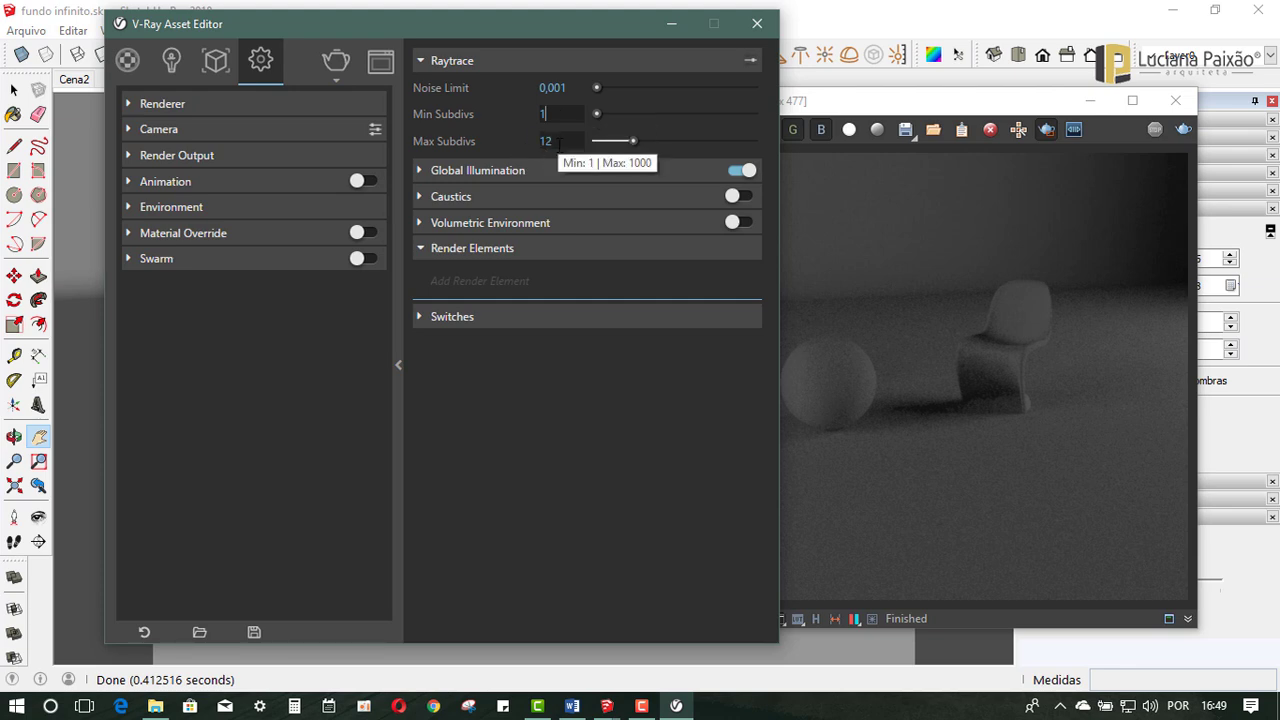
pyautogui.click(566, 140)
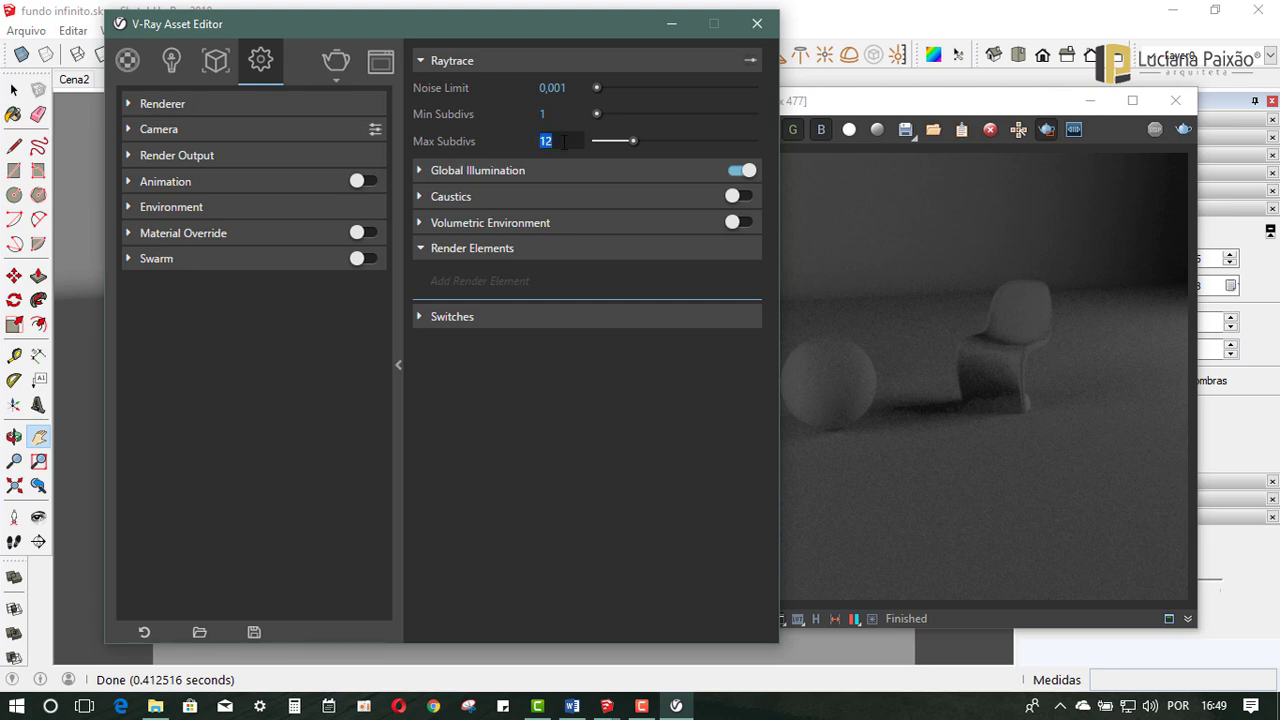
pyautogui.click(563, 141)
pyautogui.doubleClick(548, 141)
pyautogui.write('2')
pyautogui.click(542, 114)
# Step: Expand Global Illumination and briefly try Brute force primary rays before returning to Irradiance map
pyautogui.click(421, 169)
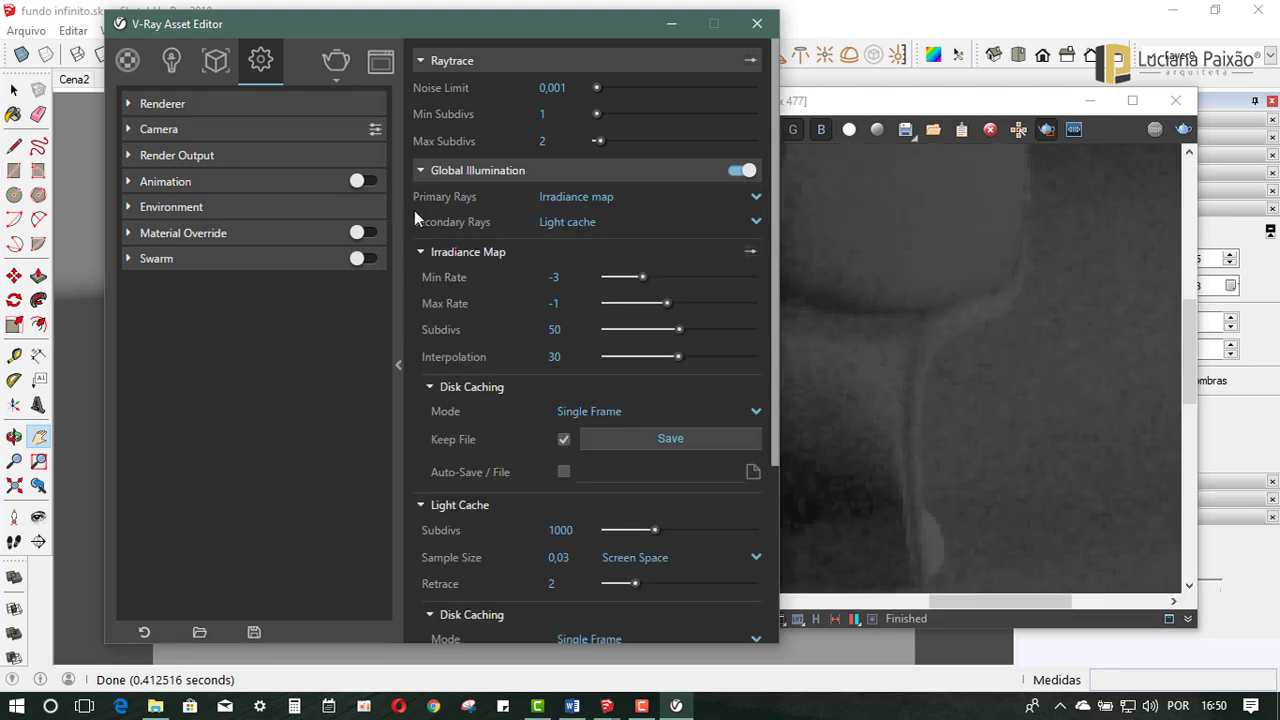
pyautogui.scroll(-3, 523, 212)
pyautogui.scroll(3, 523, 212)
pyautogui.click(566, 202)
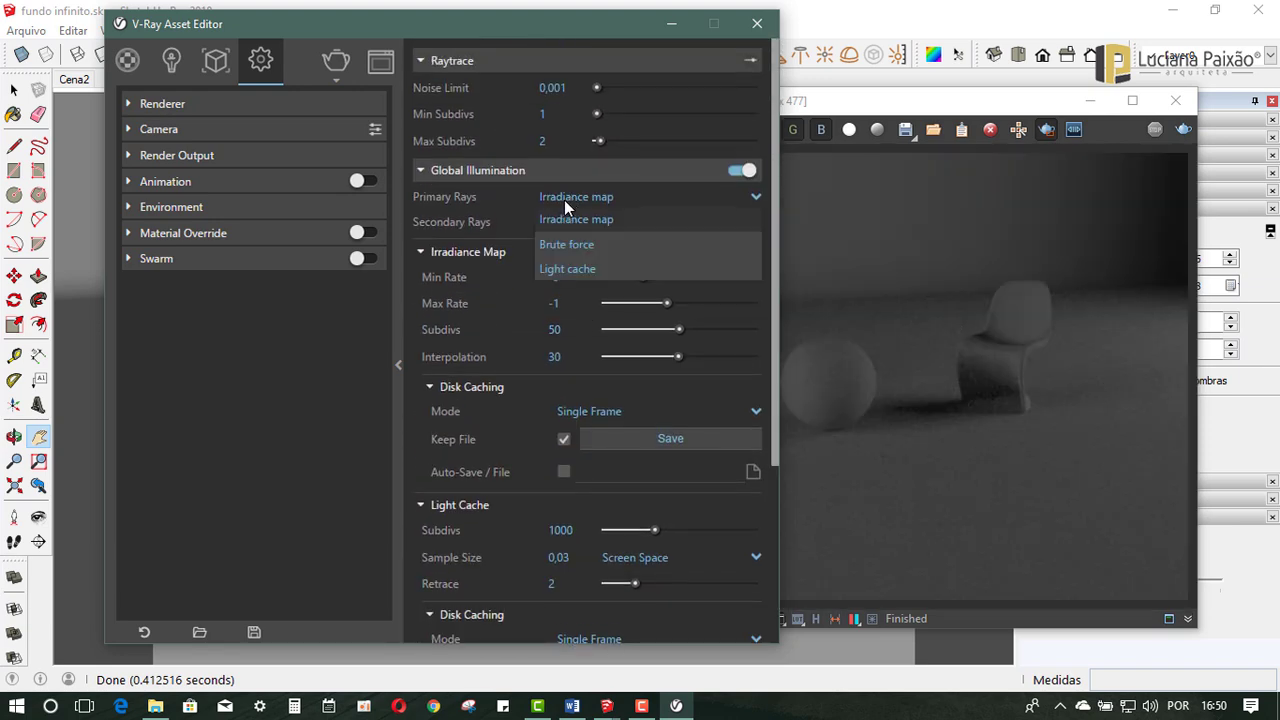
pyautogui.click(576, 244)
pyautogui.click(576, 203)
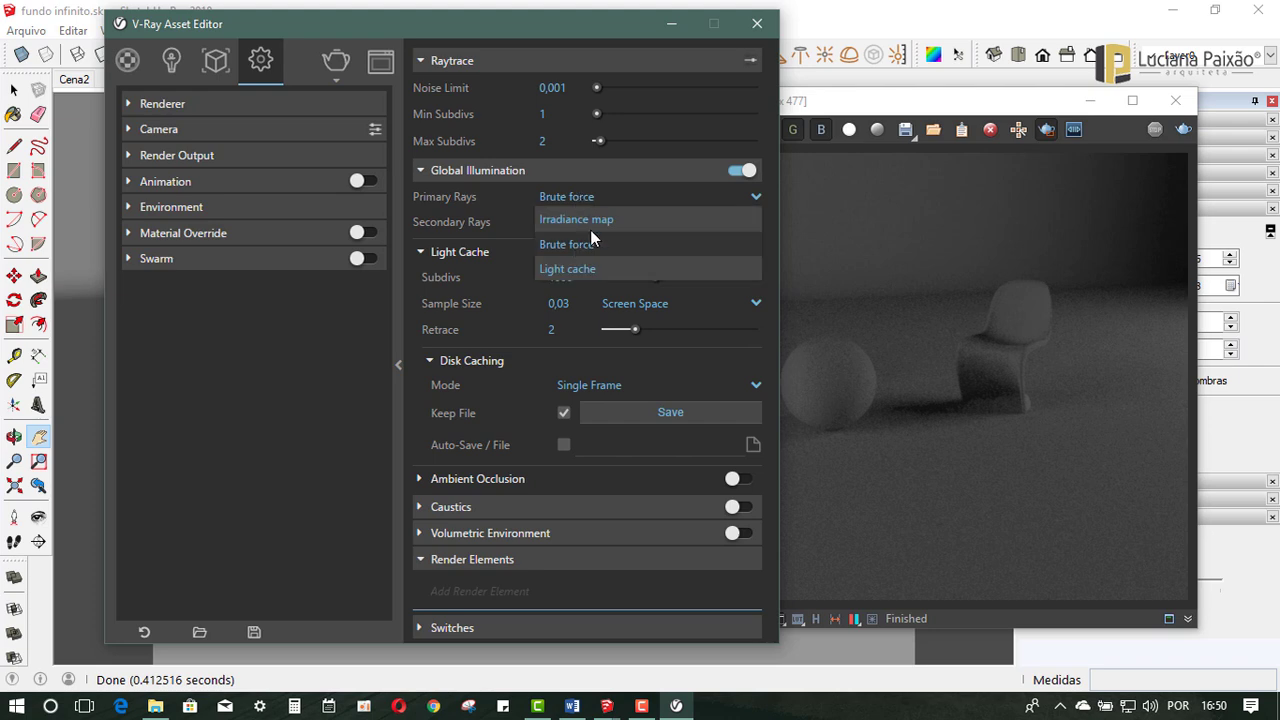
pyautogui.click(591, 221)
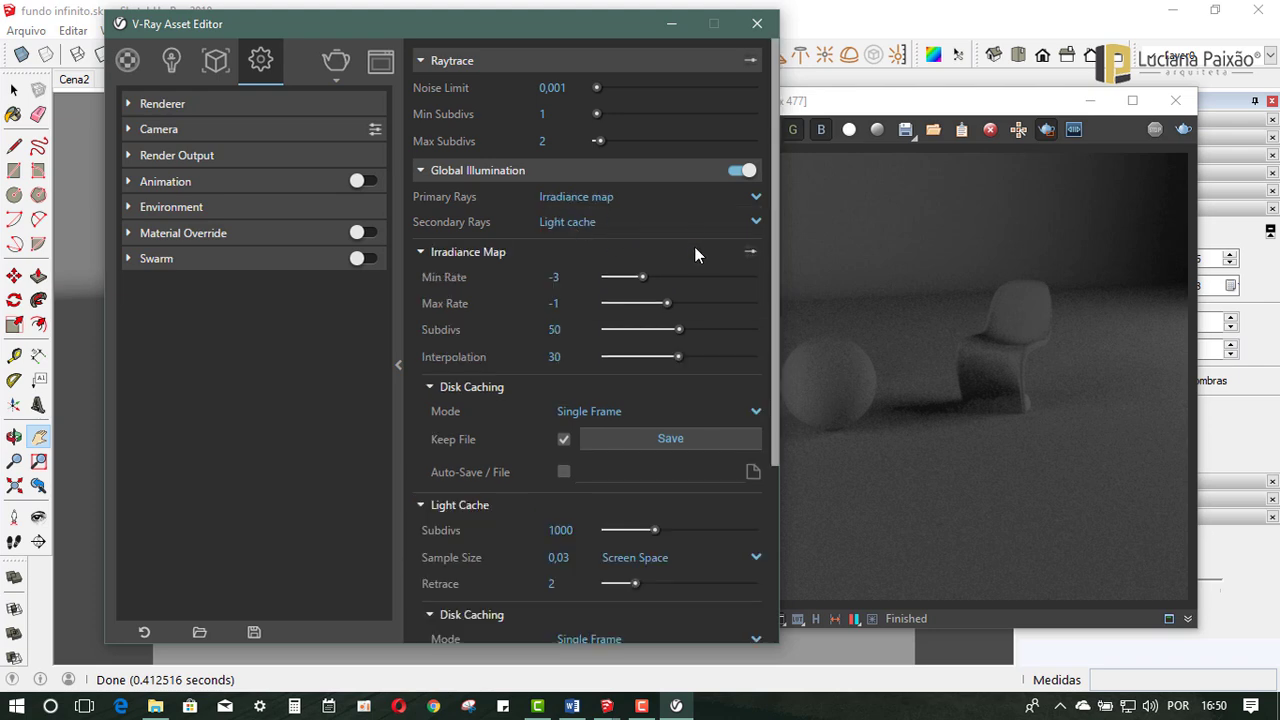
# Step: Place the Asset Editor and the rendered image window side by side
pyautogui.moveTo(604, 25); pyautogui.dragTo(511, 33)
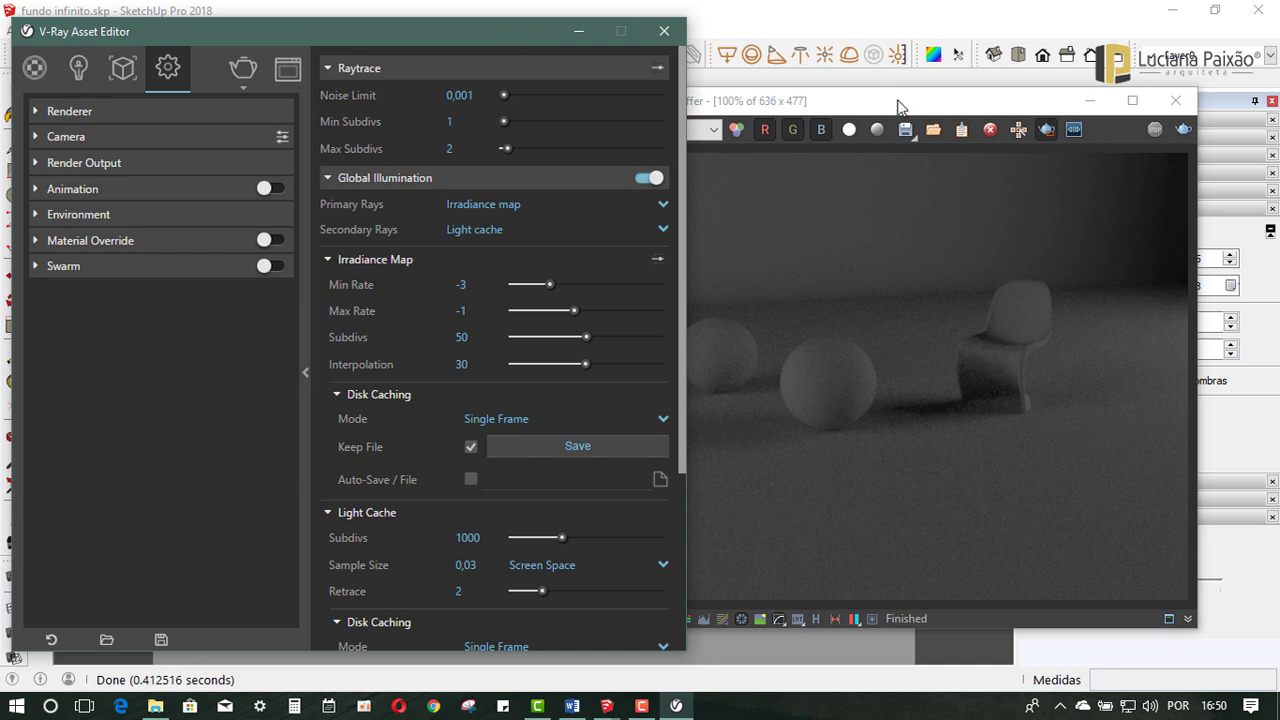
pyautogui.moveTo(903, 100); pyautogui.dragTo(961, 108)
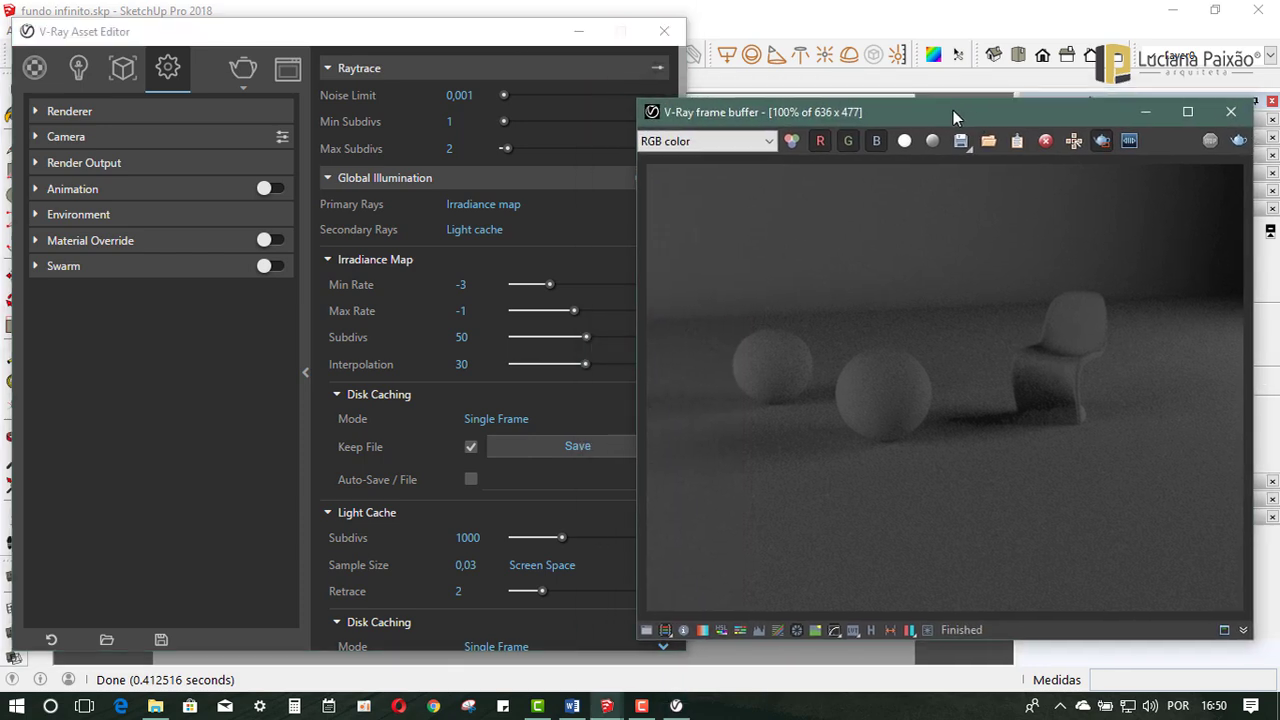
pyautogui.moveTo(634, 383); pyautogui.dragTo(692, 383)
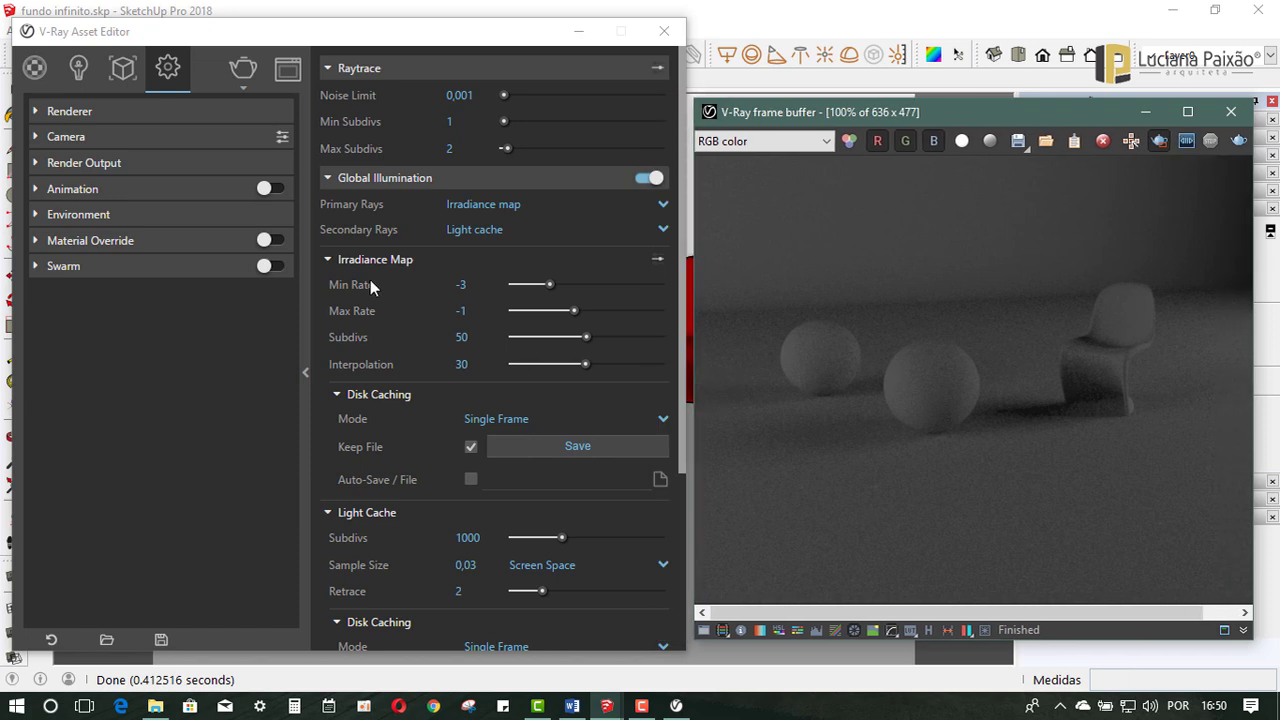
# Step: Compare Brute force and Irradiance map primary rays, keeping Irradiance map with Light cache secondary
pyautogui.click(466, 205)
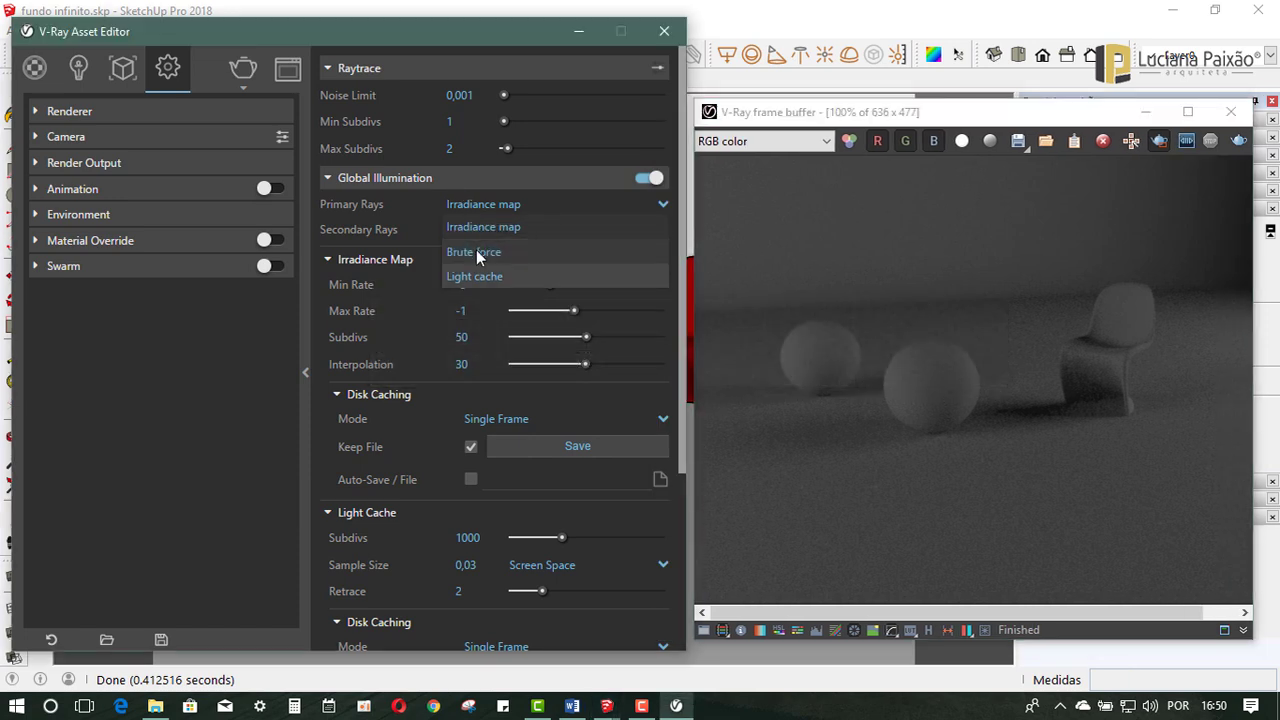
pyautogui.click(473, 252)
pyautogui.click(470, 207)
pyautogui.click(475, 228)
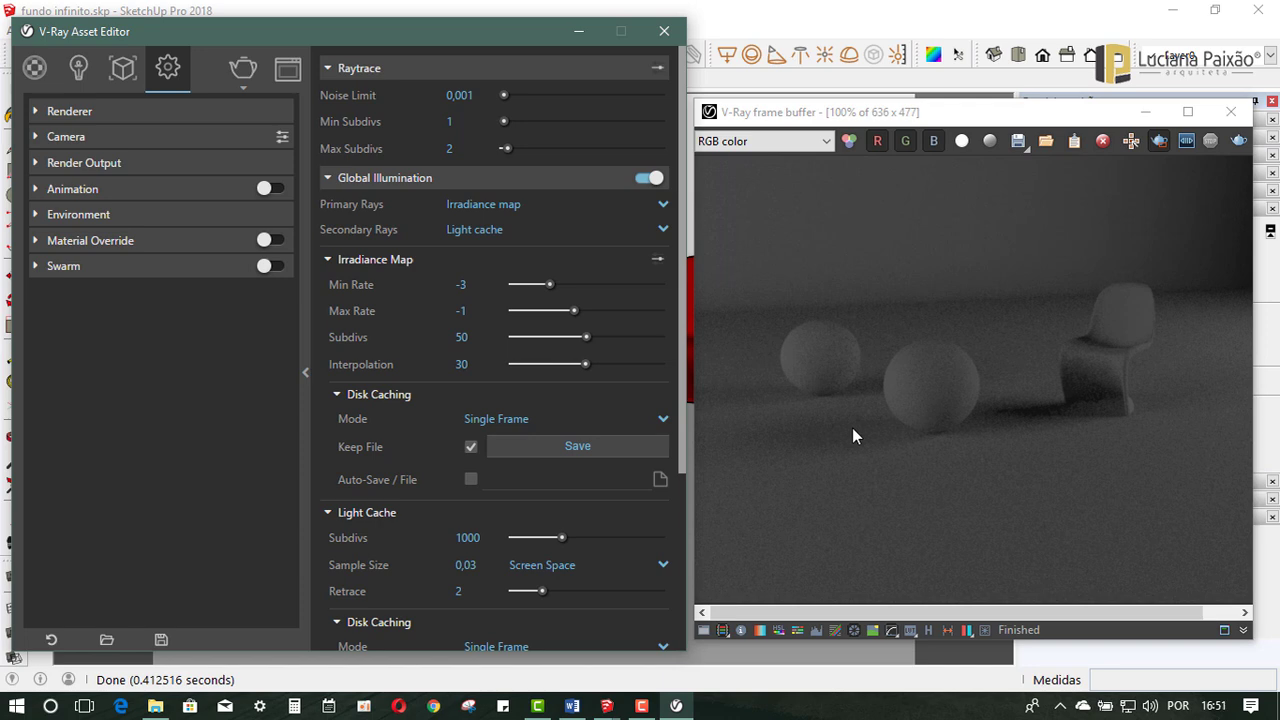
pyautogui.click(513, 204)
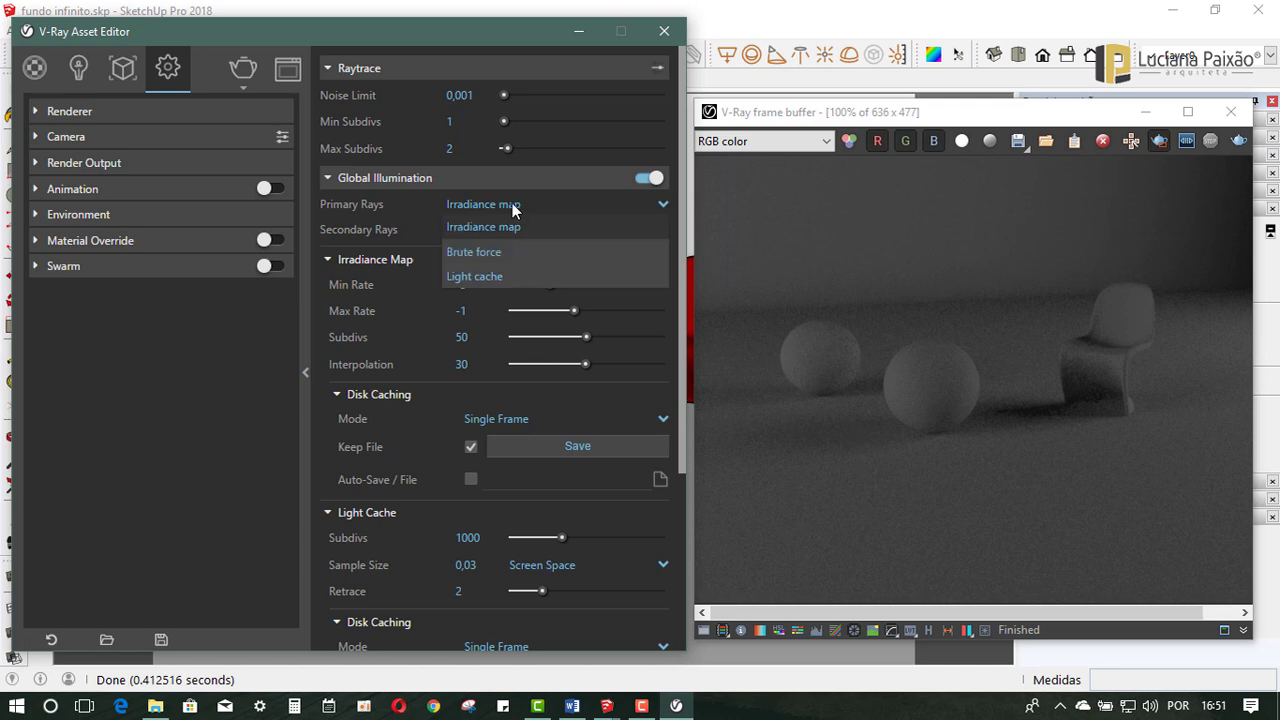
pyautogui.click(489, 250)
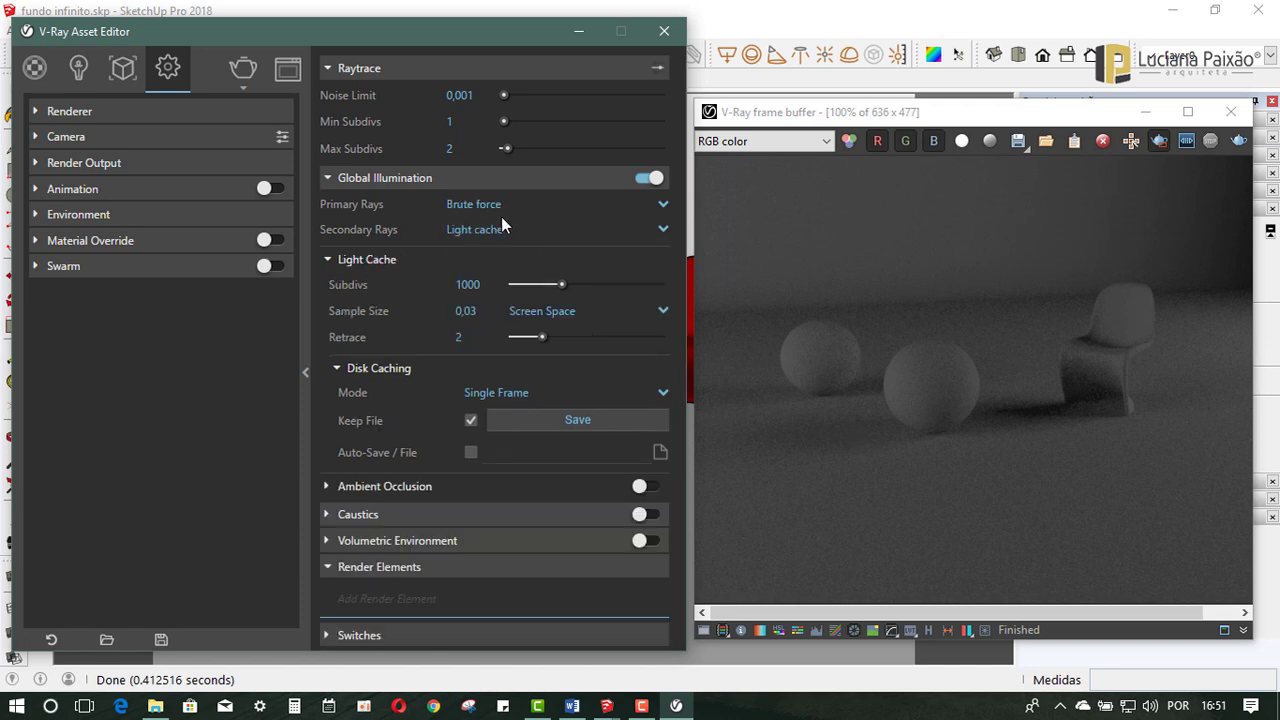
pyautogui.click(501, 212)
pyautogui.click(500, 229)
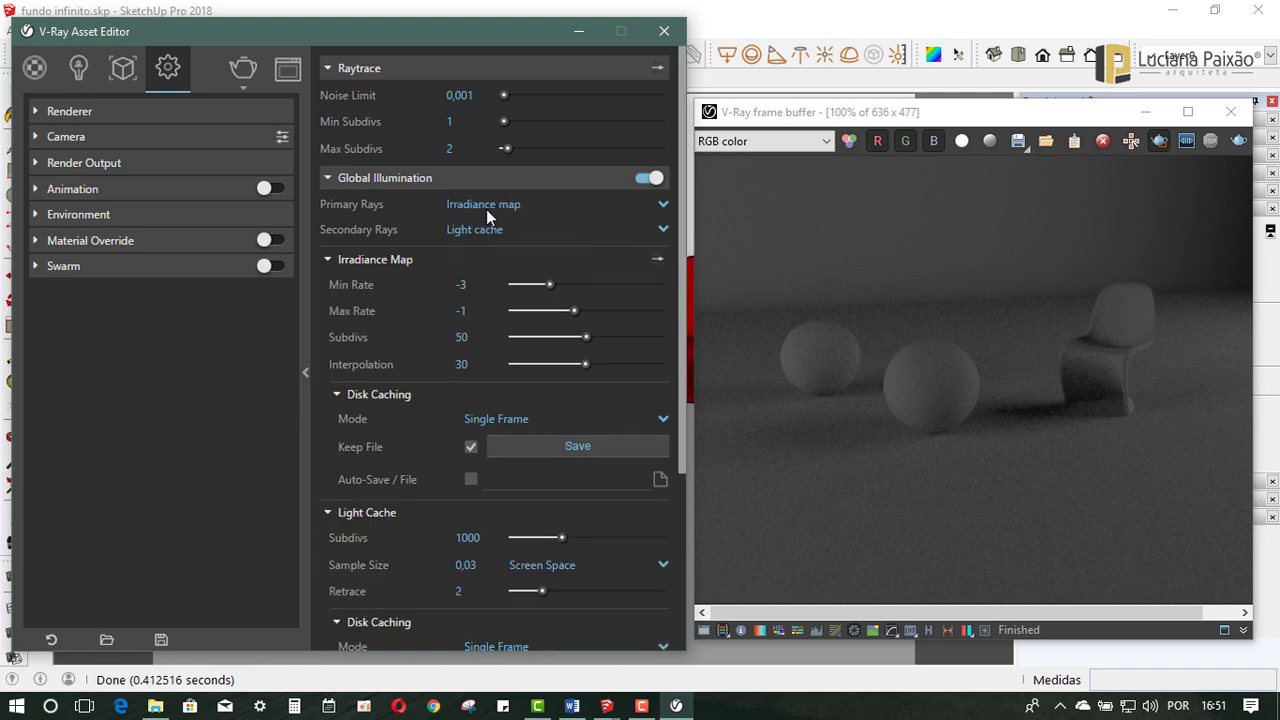
pyautogui.click(500, 209)
pyautogui.click(499, 231)
pyautogui.click(499, 233)
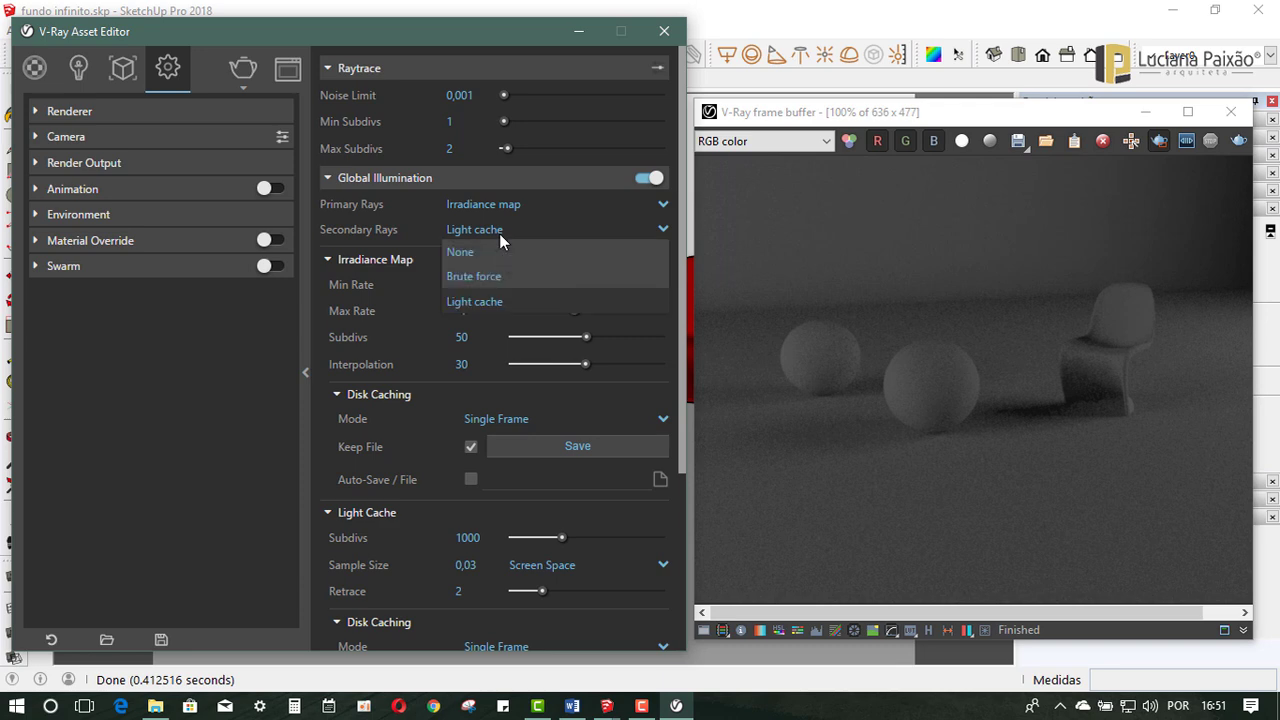
pyautogui.click(499, 233)
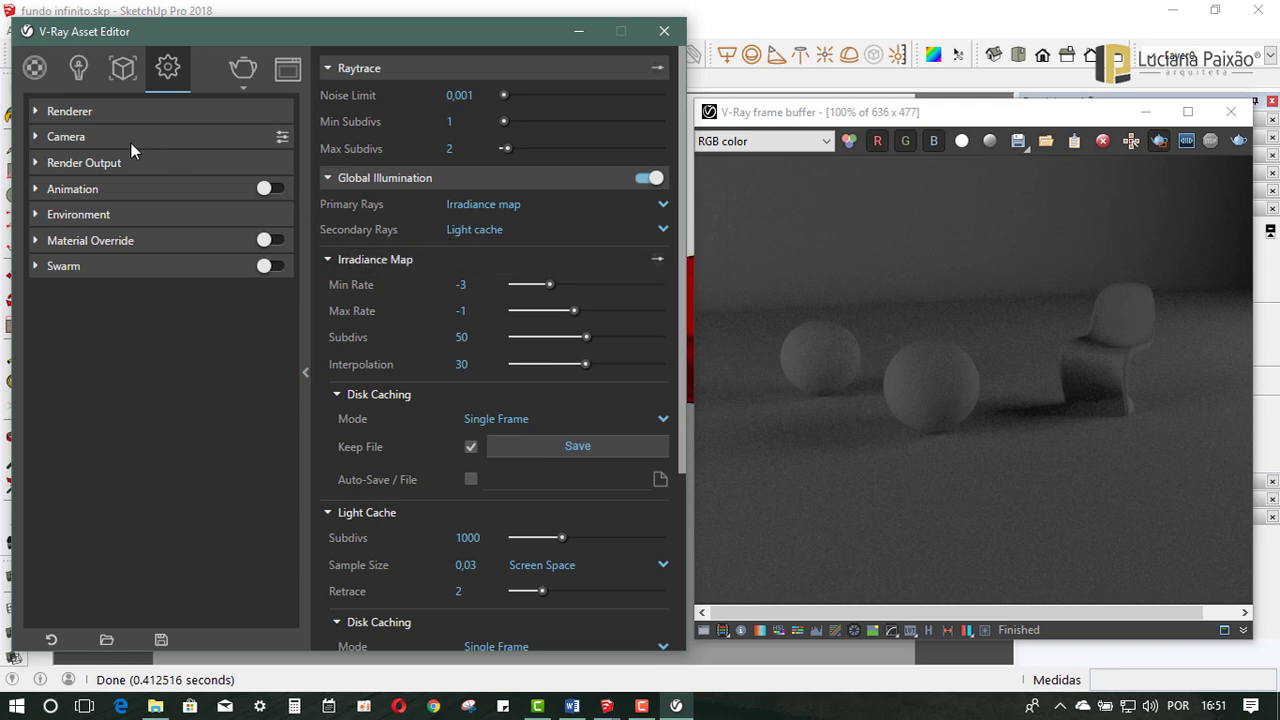
# Step: Expand Renderer and set the render Quality slider to High
pyautogui.click(42, 112)
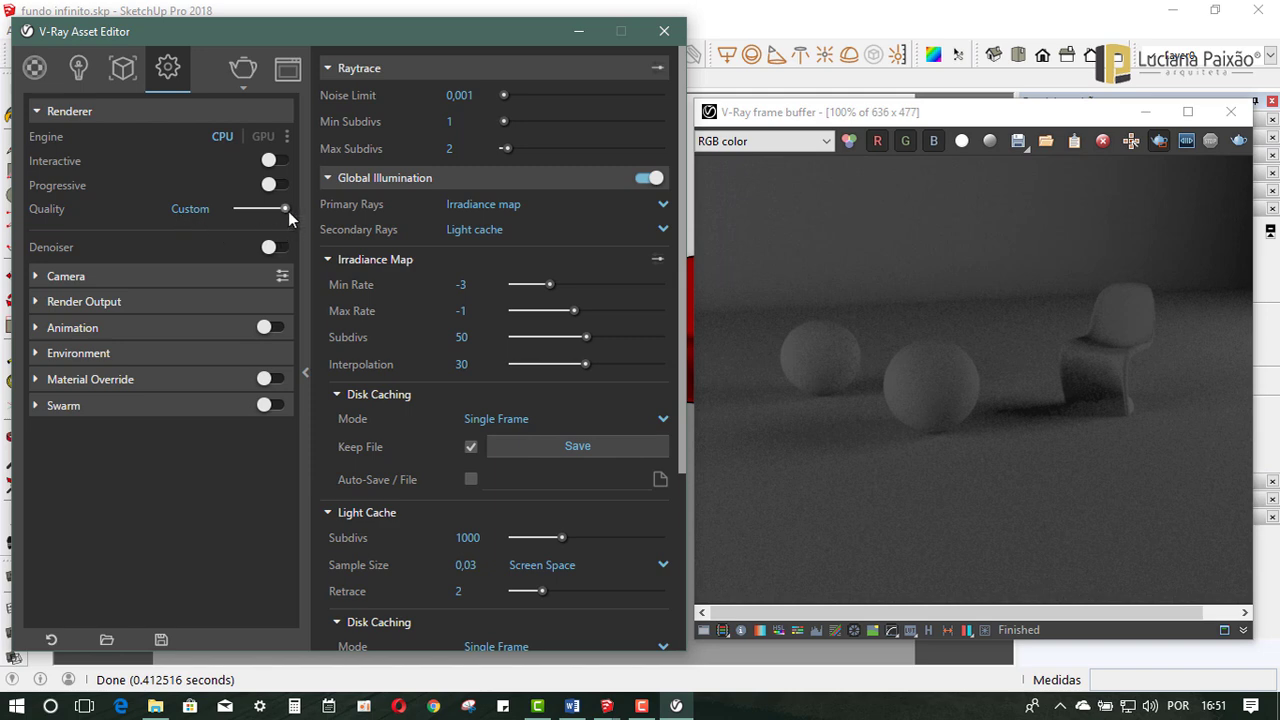
pyautogui.moveTo(286, 210); pyautogui.dragTo(243, 209)
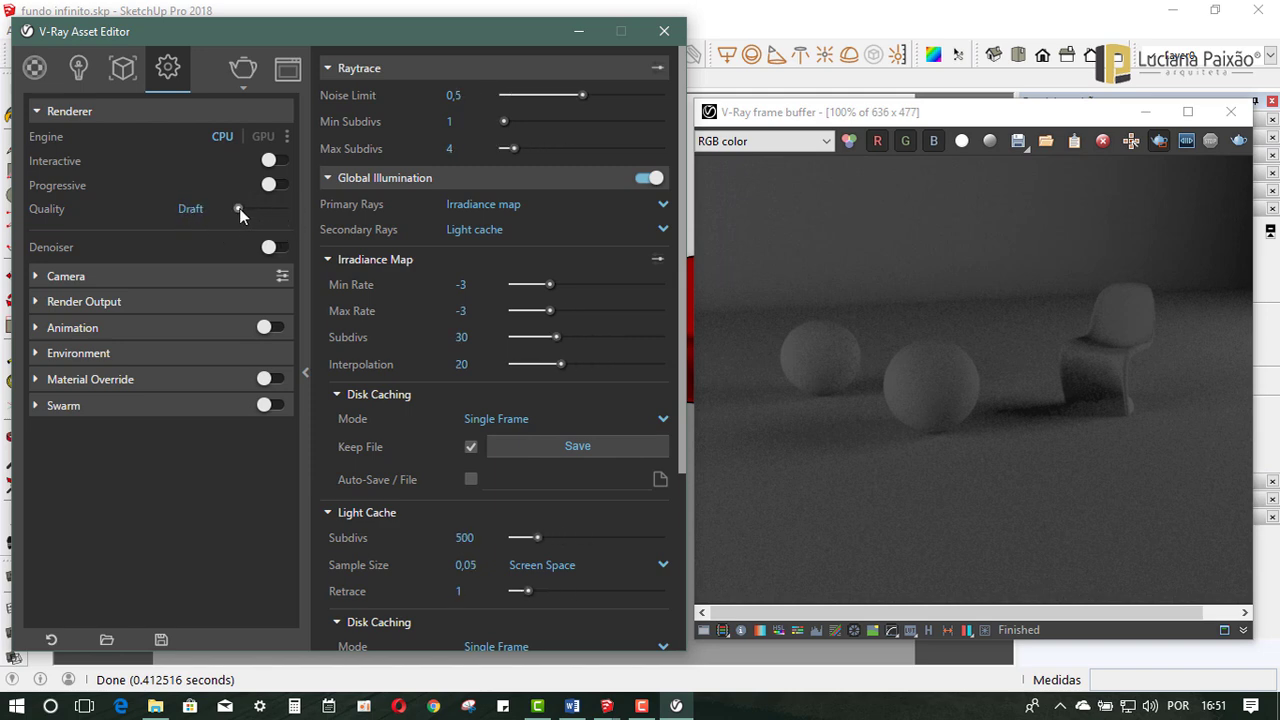
pyautogui.moveTo(239, 208)
pyautogui.mouseDown()
pyautogui.moveTo(291, 210)
pyautogui.moveTo(260, 218)
pyautogui.moveTo(274, 209)
pyautogui.mouseUp()
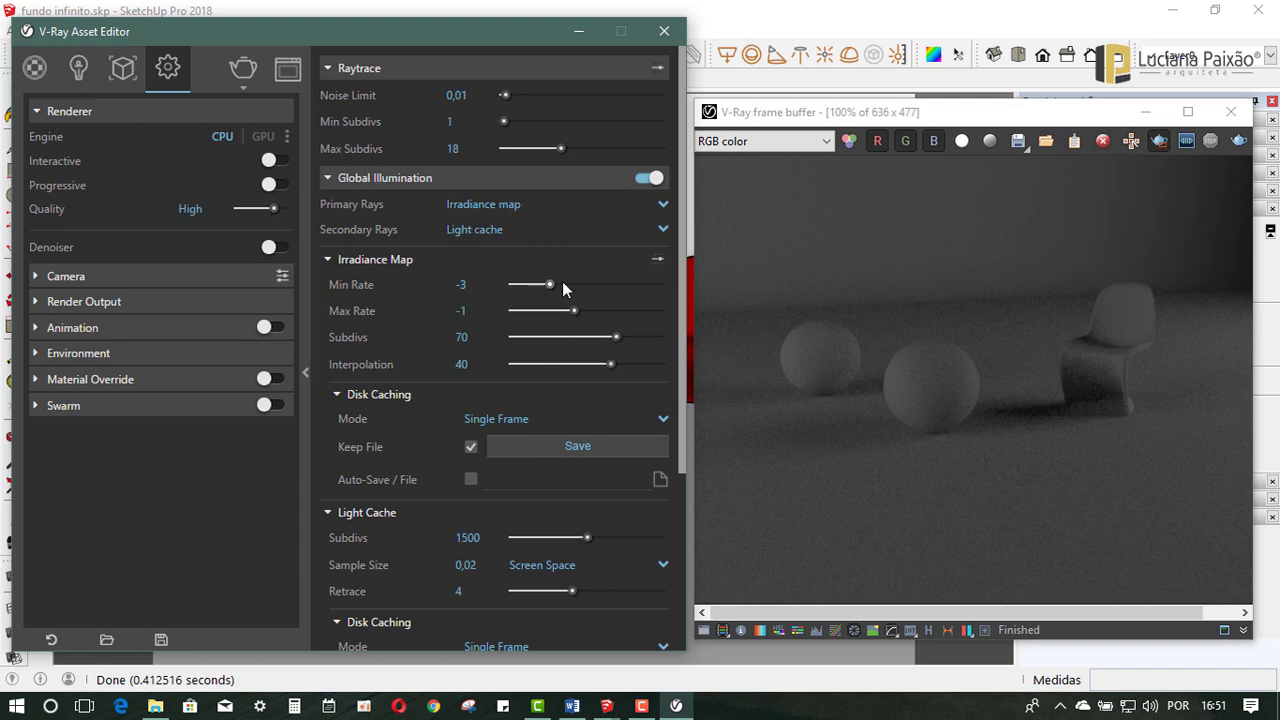
pyautogui.scroll(-2, 447, 421)
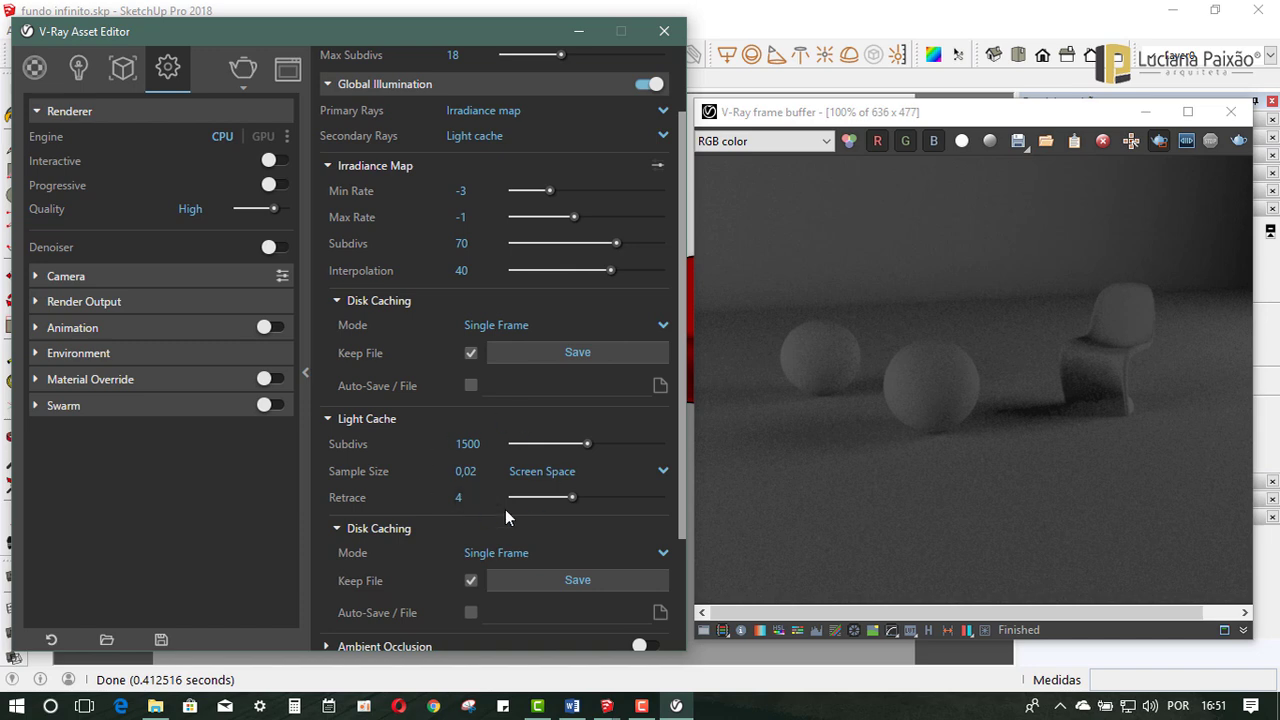
pyautogui.scroll(2, 487, 470)
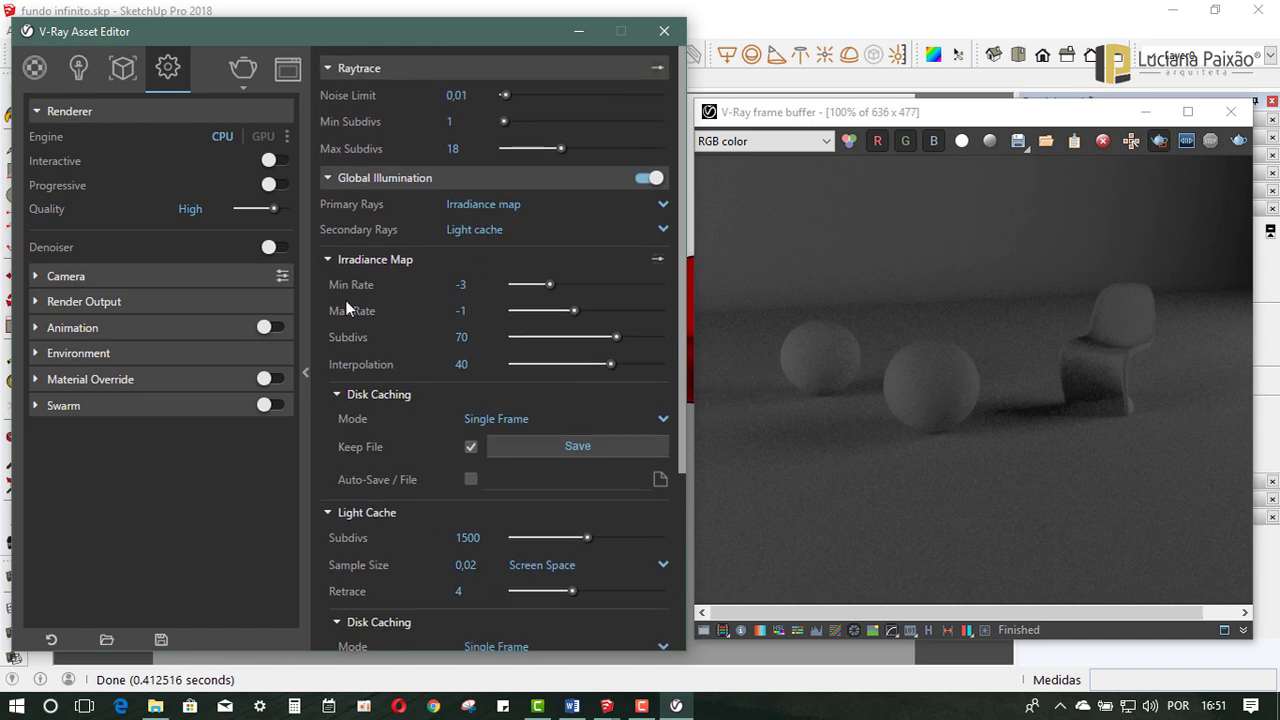
# Step: Collapse Global Illumination and expand the Caustics rollout
pyautogui.click(327, 180)
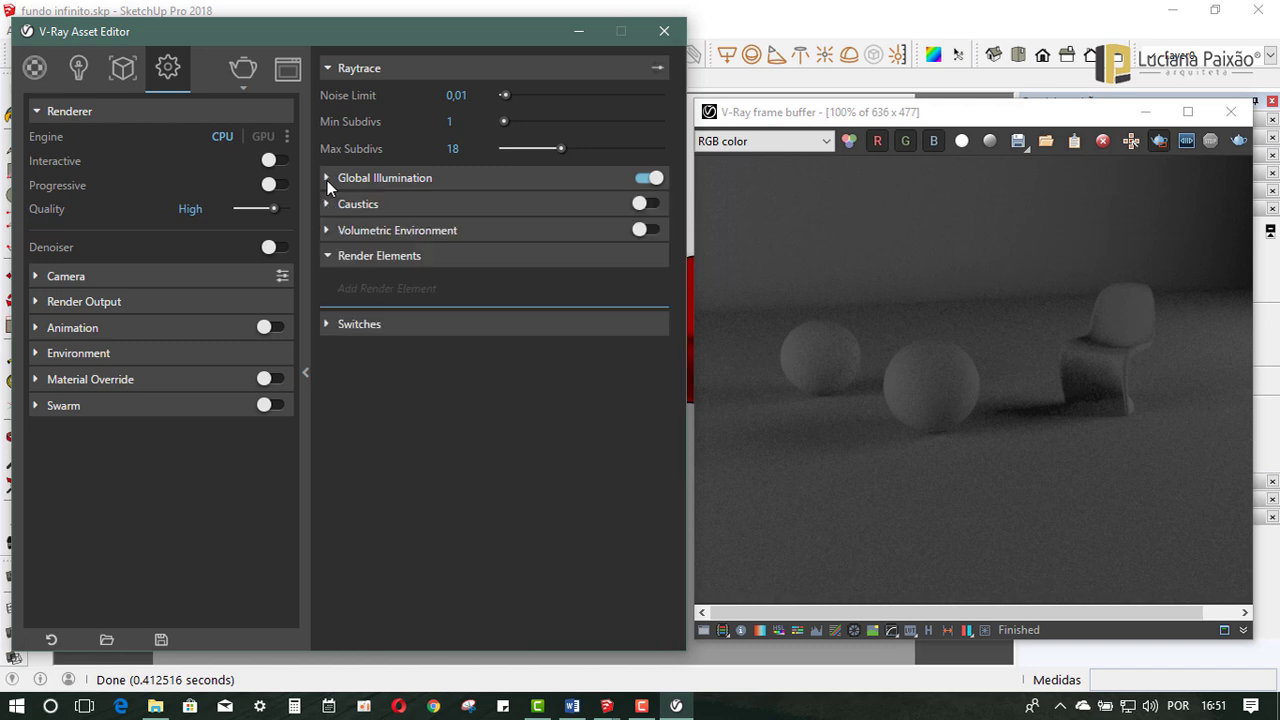
pyautogui.click(327, 180)
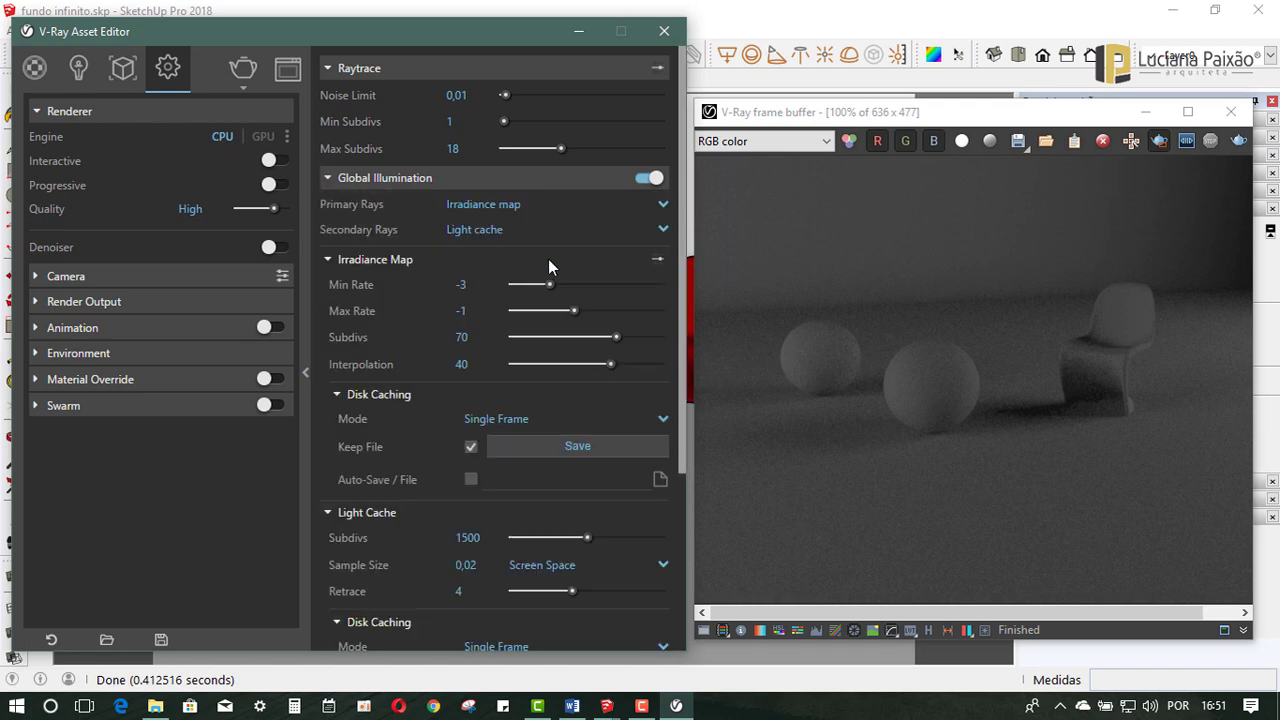
pyautogui.click(327, 178)
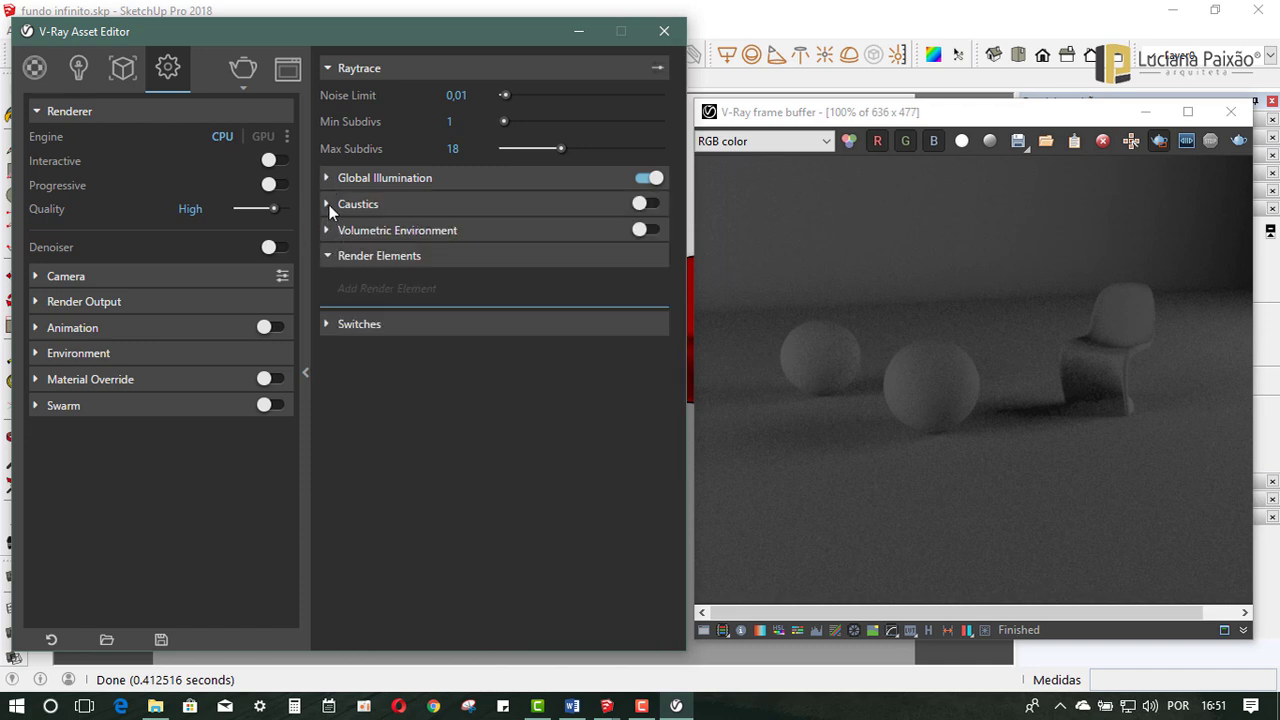
pyautogui.click(328, 204)
# Step: Switch Caustics on with Multiplier 1, Search Distance 5 and Max Photons 60
pyautogui.click(645, 205)
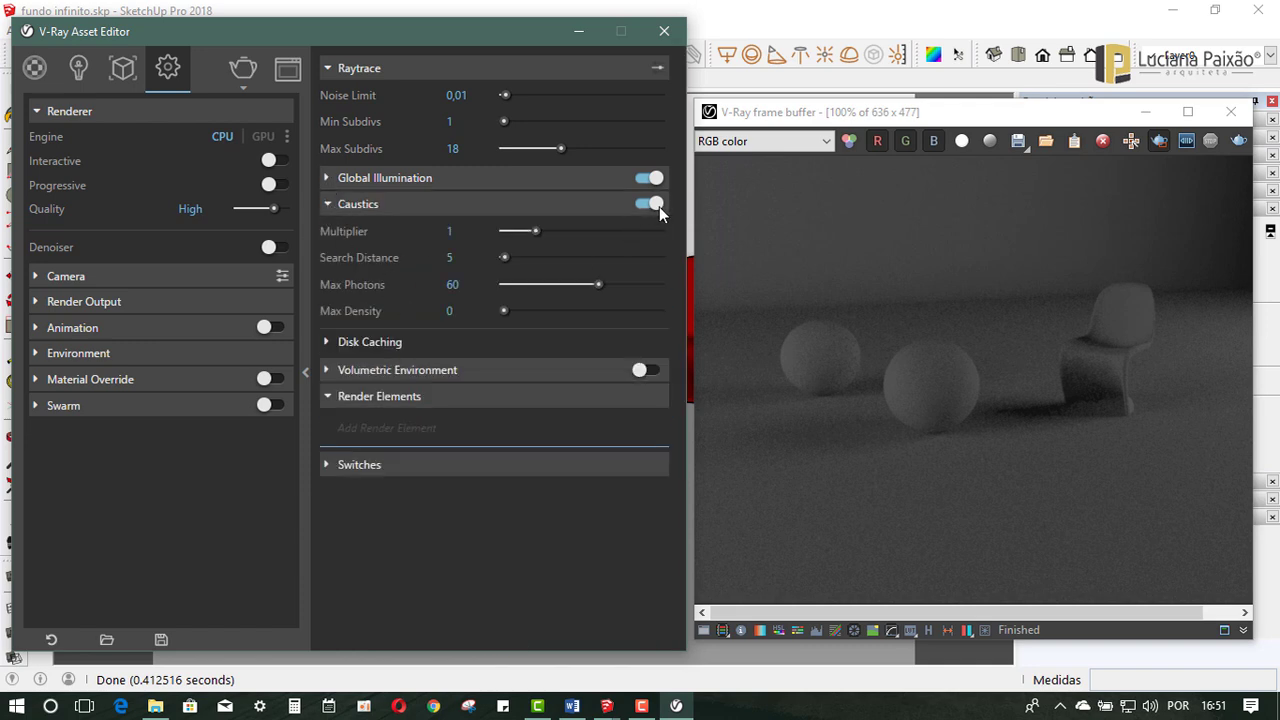
pyautogui.click(640, 204)
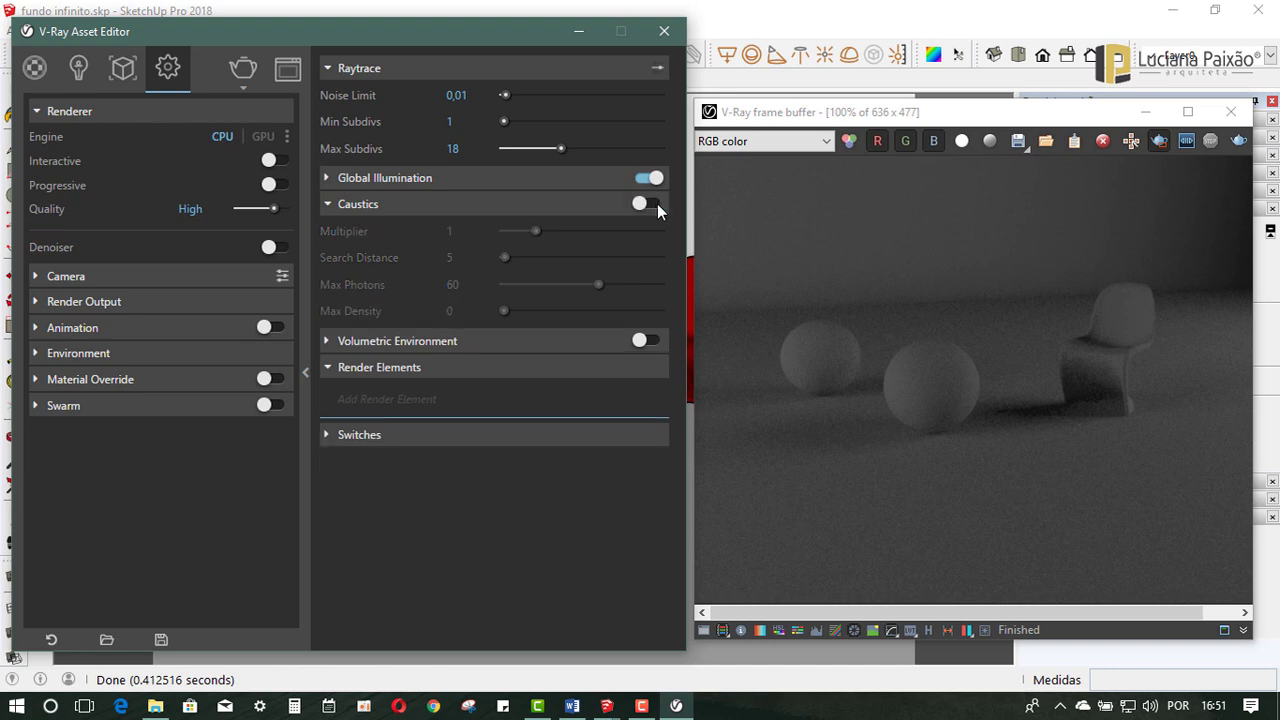
pyautogui.click(657, 203)
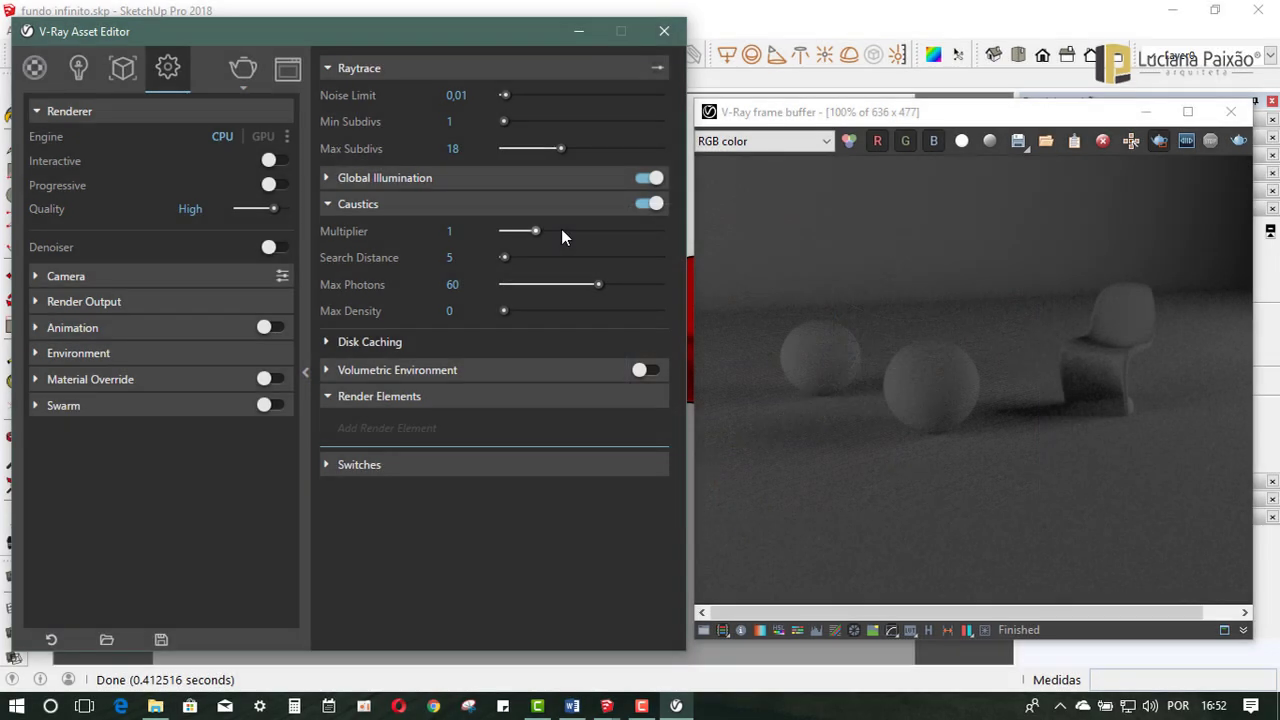
# Step: Collapse the Caustics rollout and expand Volumetric Environment
pyautogui.click(328, 203)
pyautogui.click(328, 203)
pyautogui.click(328, 203)
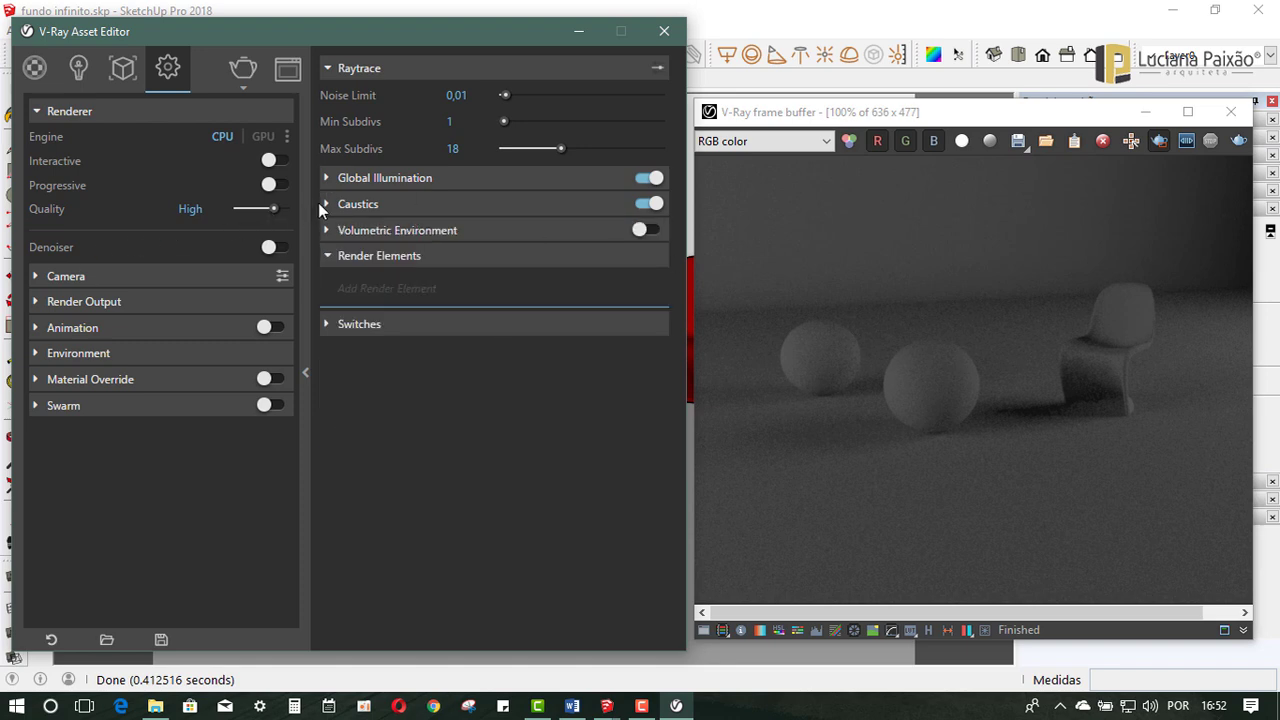
pyautogui.click(327, 203)
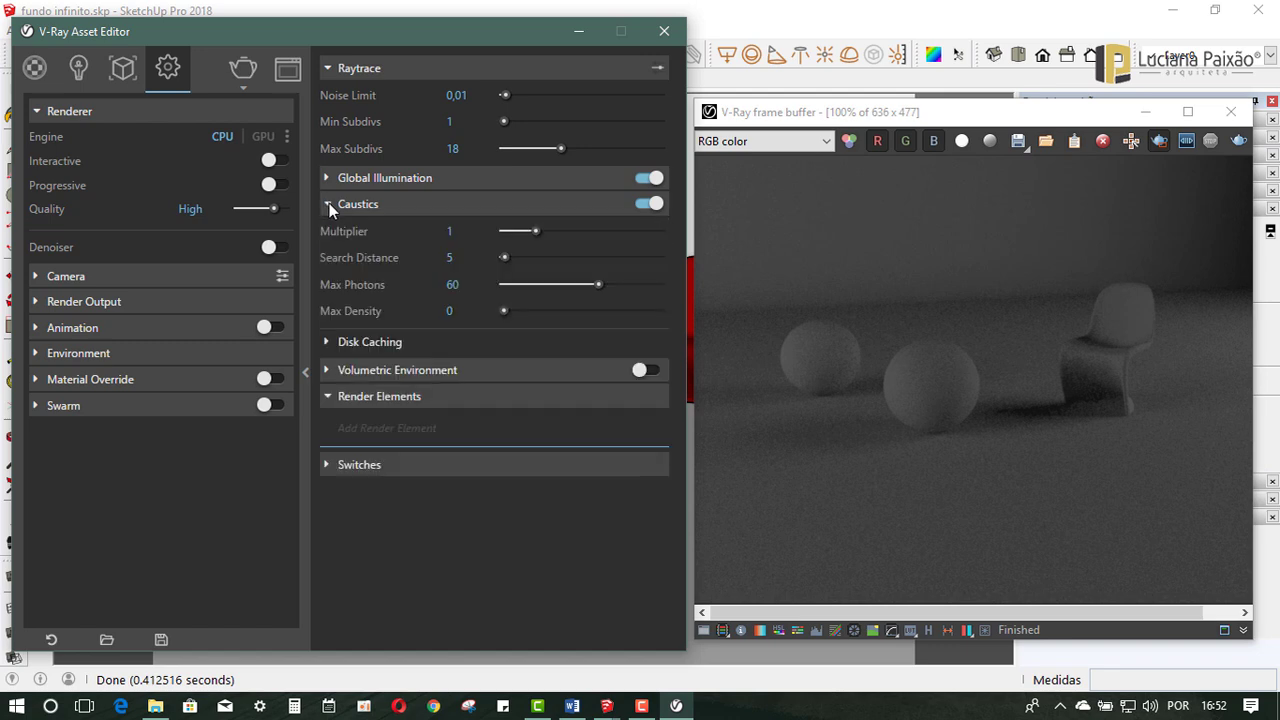
pyautogui.click(328, 203)
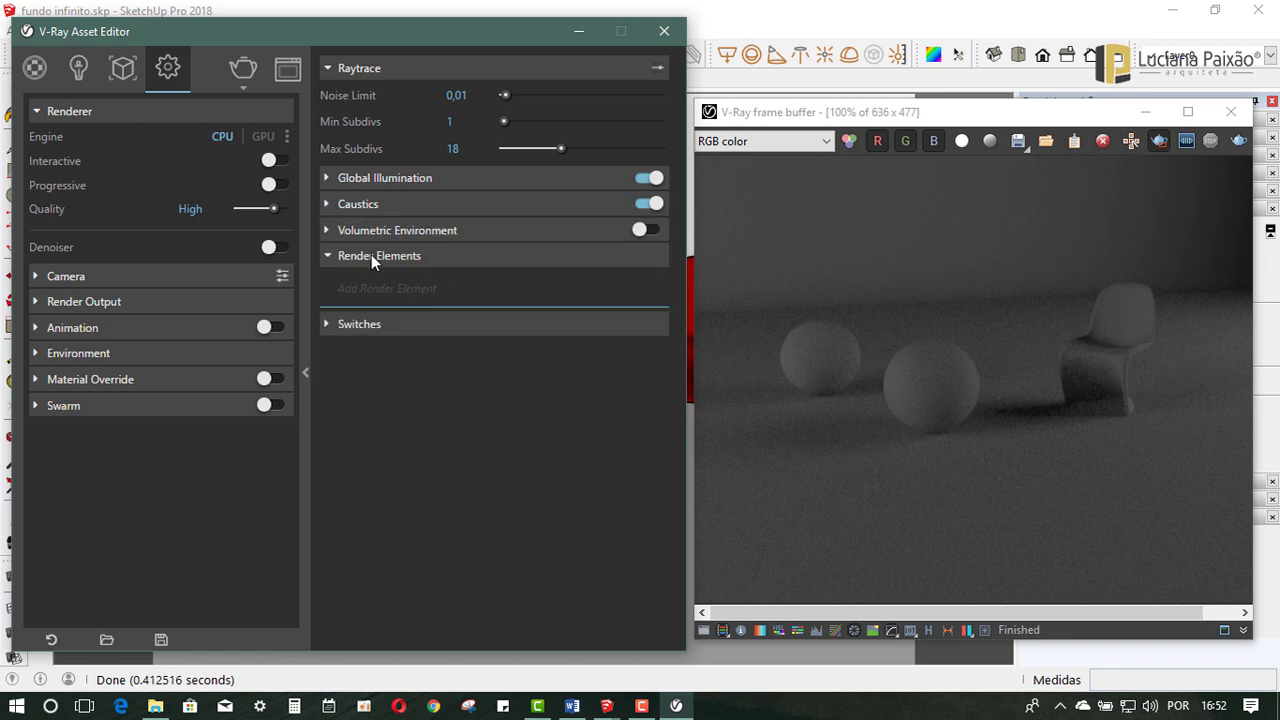
pyautogui.click(327, 231)
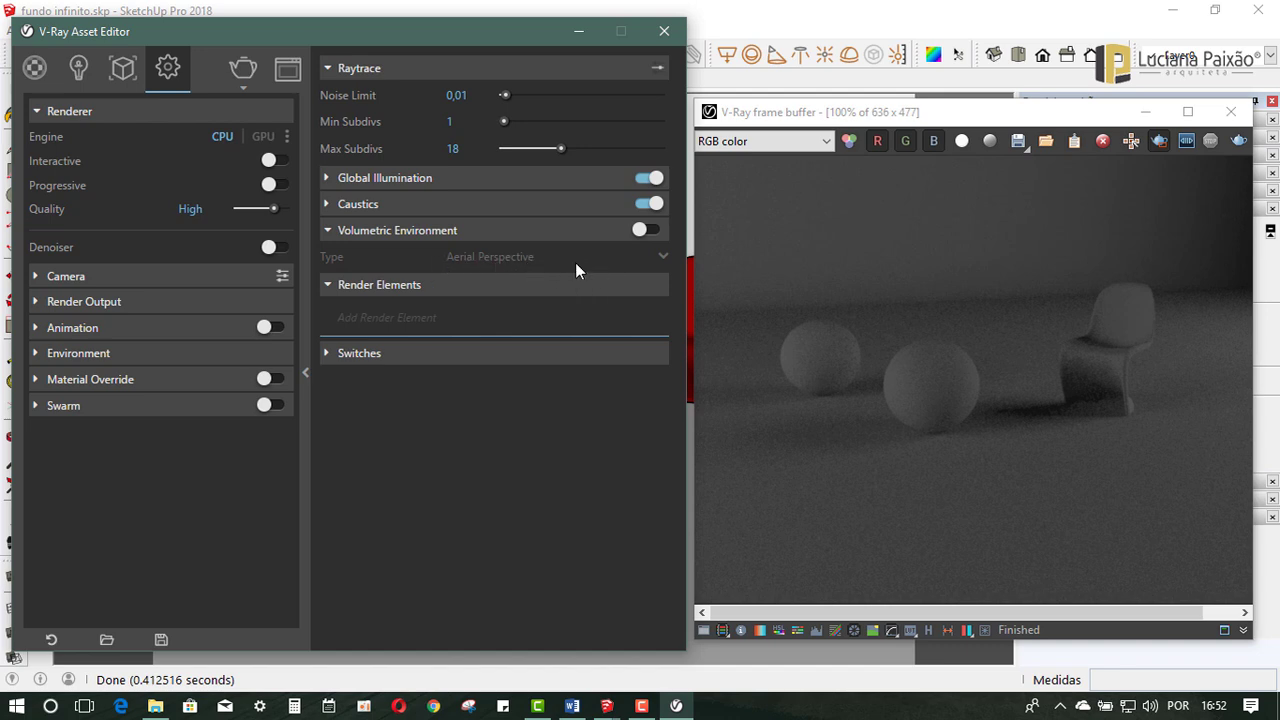
# Step: Leave Volumetric Environment switched off and minimize the V-Ray frame buffer
pyautogui.click(638, 230)
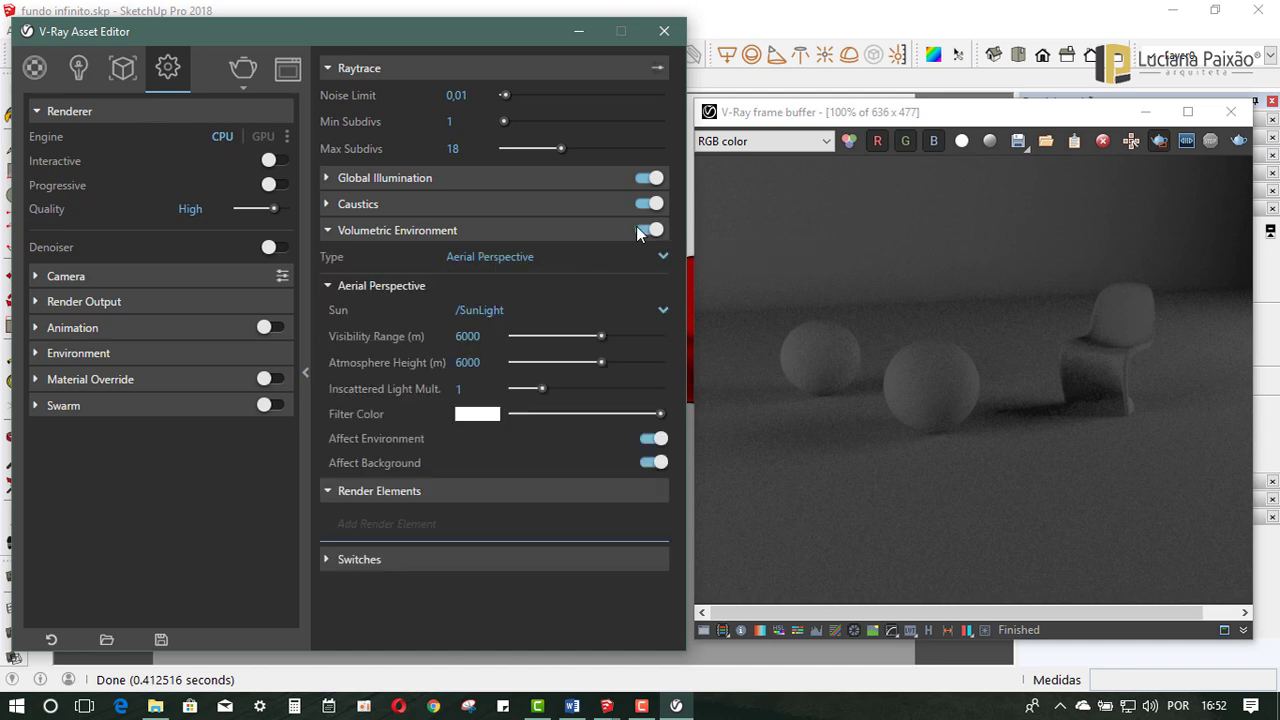
pyautogui.click(636, 228)
pyautogui.click(655, 232)
pyautogui.click(641, 230)
pyautogui.click(1149, 114)
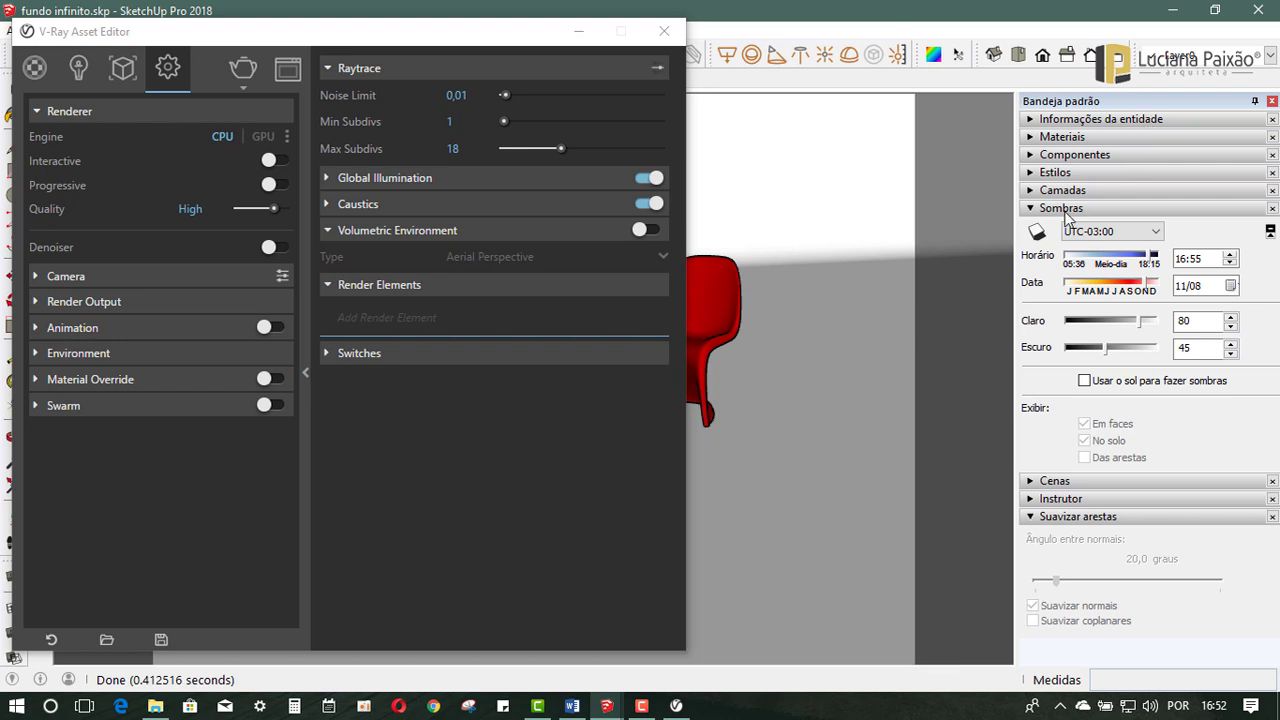
# Step: Collapse the Sombras panel and add the Névoa fog panel to the default tray
pyautogui.click(1063, 207)
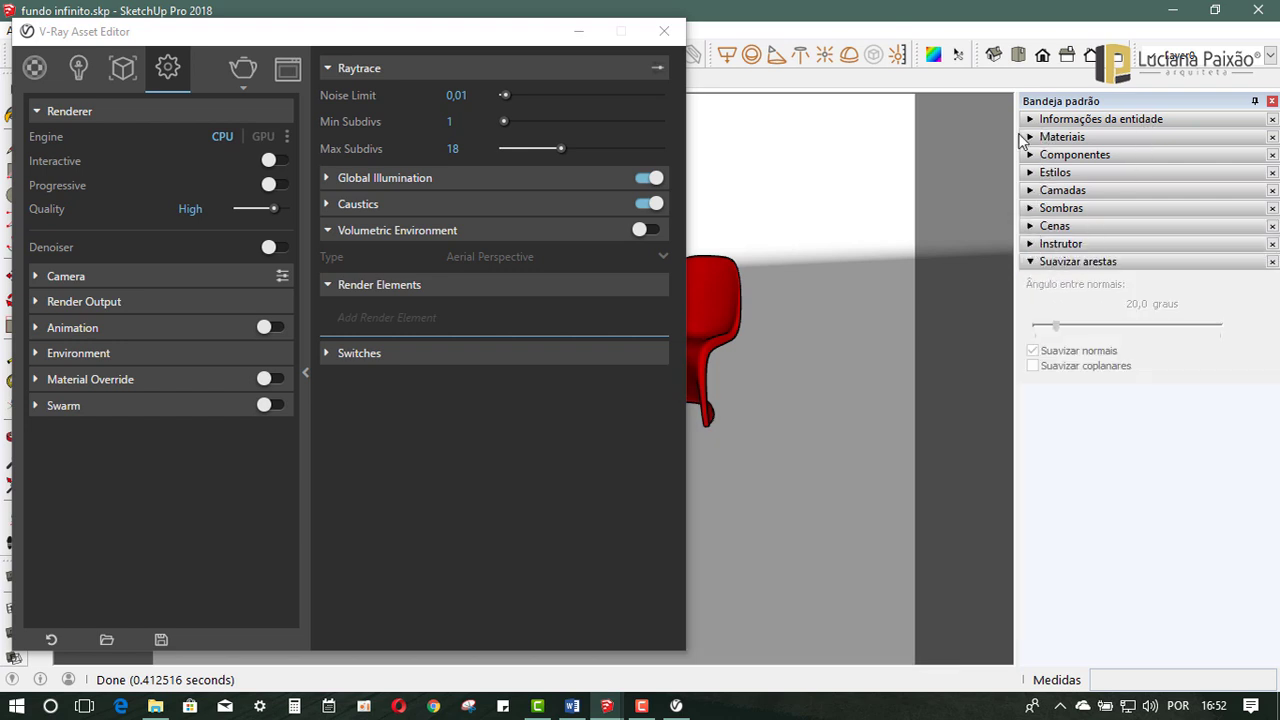
pyautogui.moveTo(434, 29); pyautogui.dragTo(434, 113)
pyautogui.click(358, 30)
pyautogui.moveTo(406, 52)
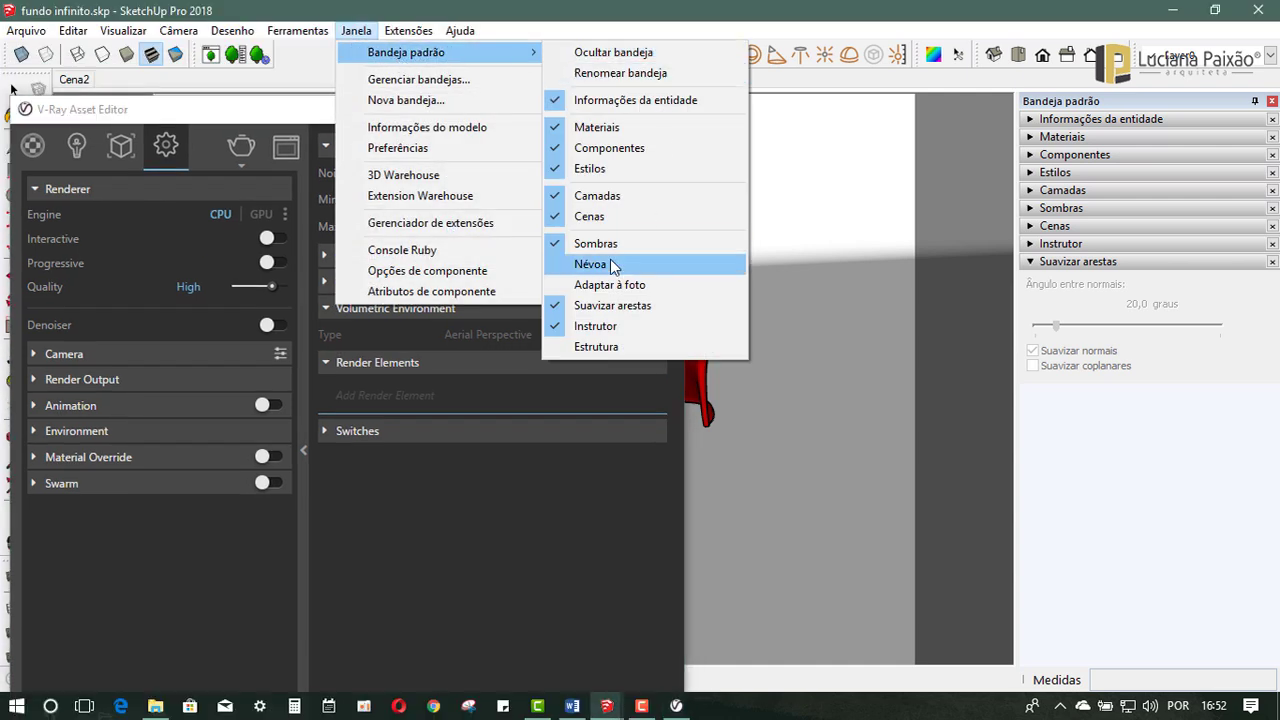
pyautogui.click(606, 266)
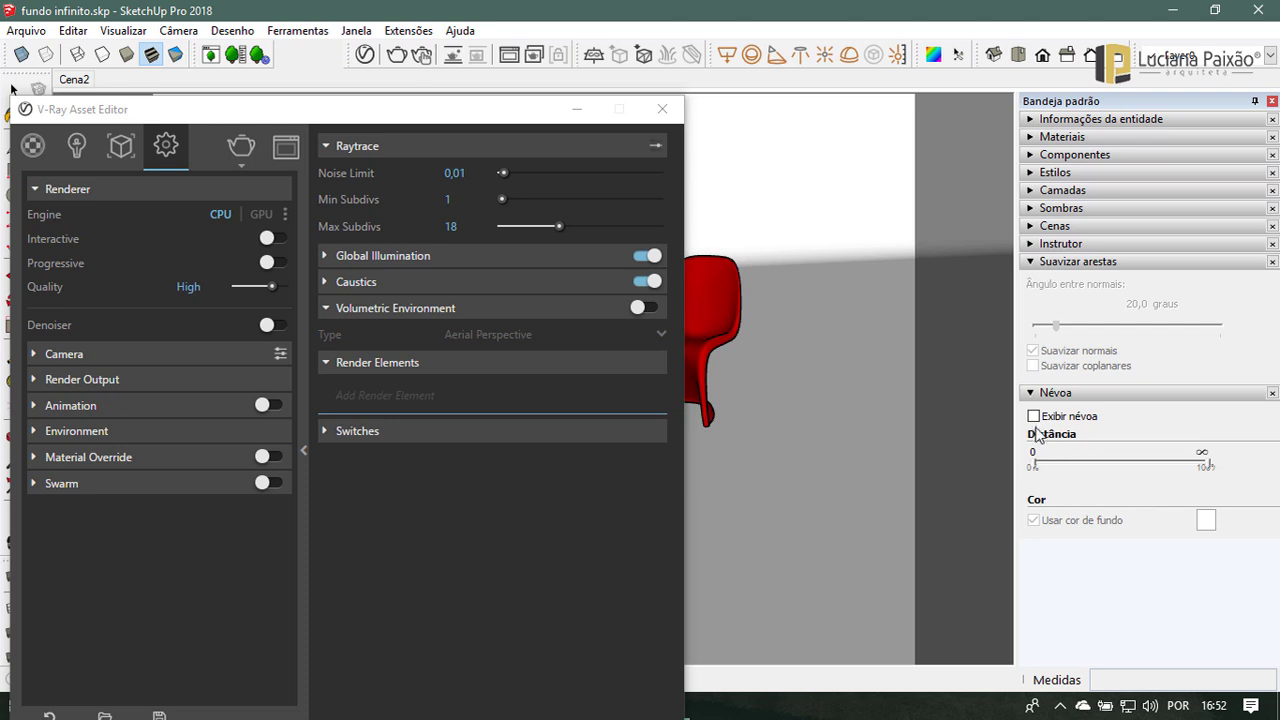
# Step: Preview Exibir névoa with adjusted fog Distância sliders, then switch fog off again
pyautogui.click(1034, 415)
pyautogui.moveTo(506, 112); pyautogui.dragTo(125, 140)
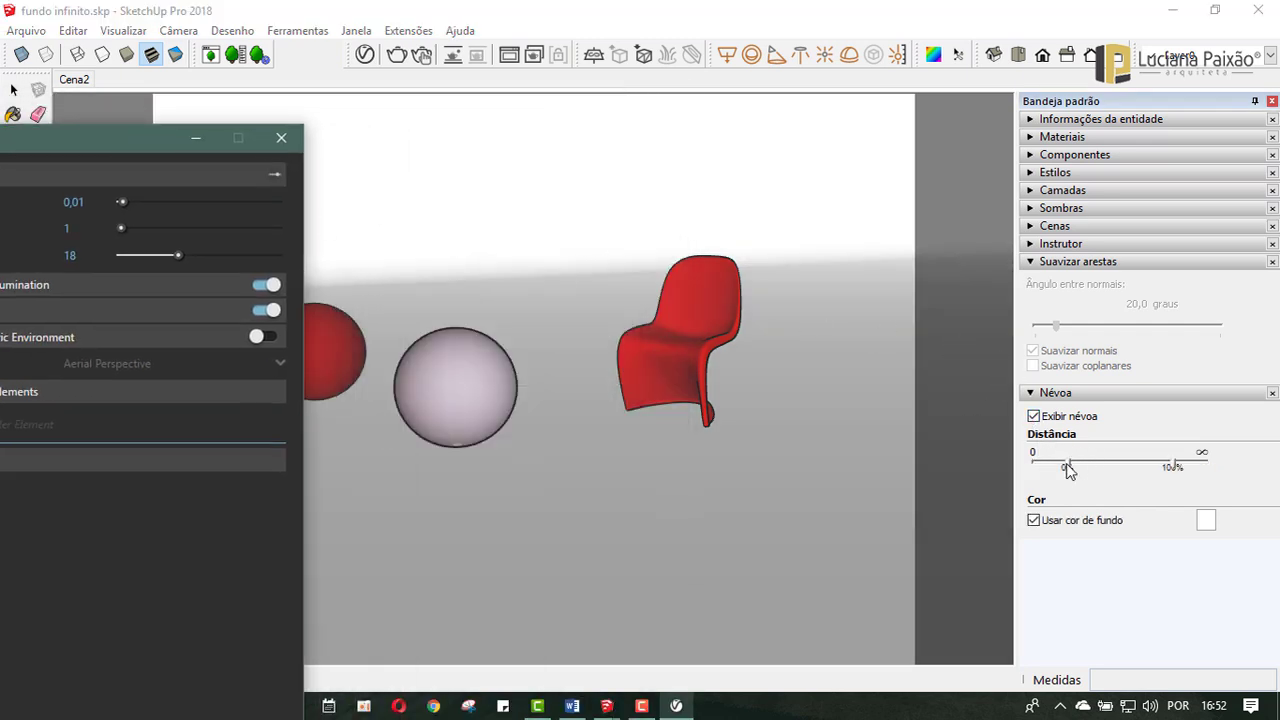
pyautogui.moveTo(1068, 462)
pyautogui.mouseDown()
pyautogui.moveTo(1108, 464)
pyautogui.moveTo(1088, 465)
pyautogui.mouseUp()
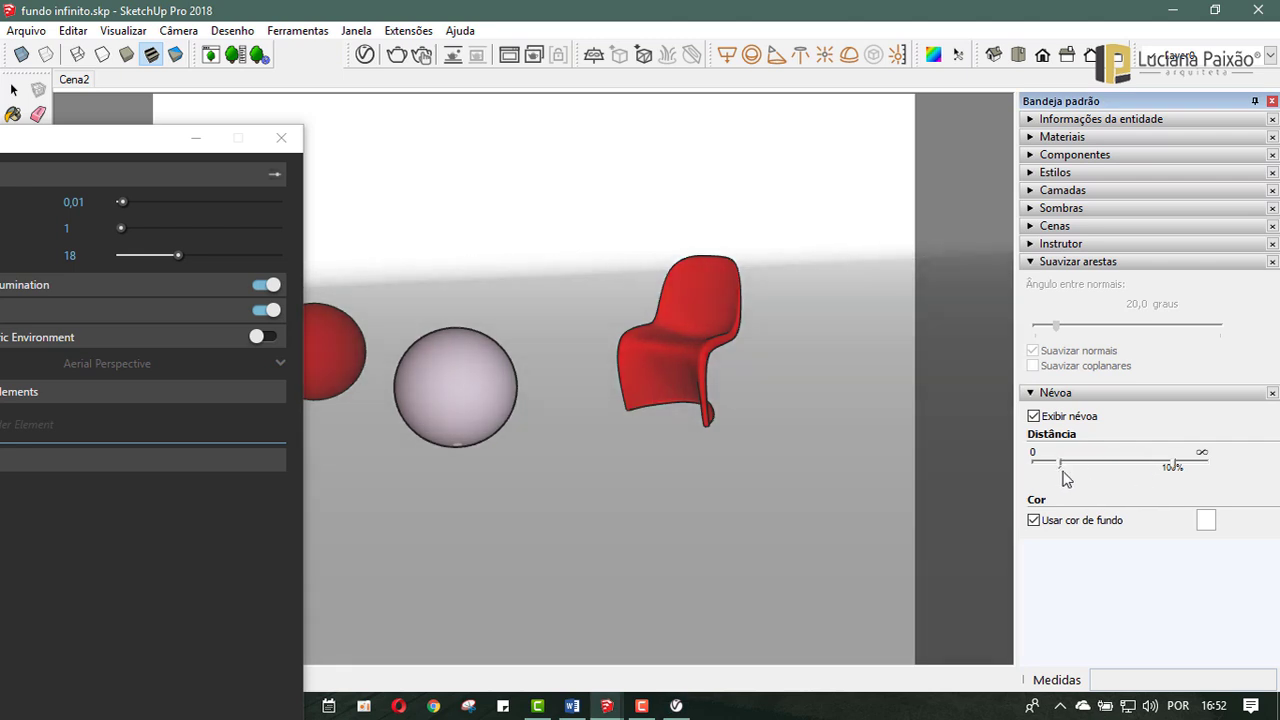
pyautogui.moveTo(1172, 465)
pyautogui.mouseDown()
pyautogui.moveTo(1128, 465)
pyautogui.moveTo(1188, 465)
pyautogui.mouseUp()
pyautogui.click(1033, 415)
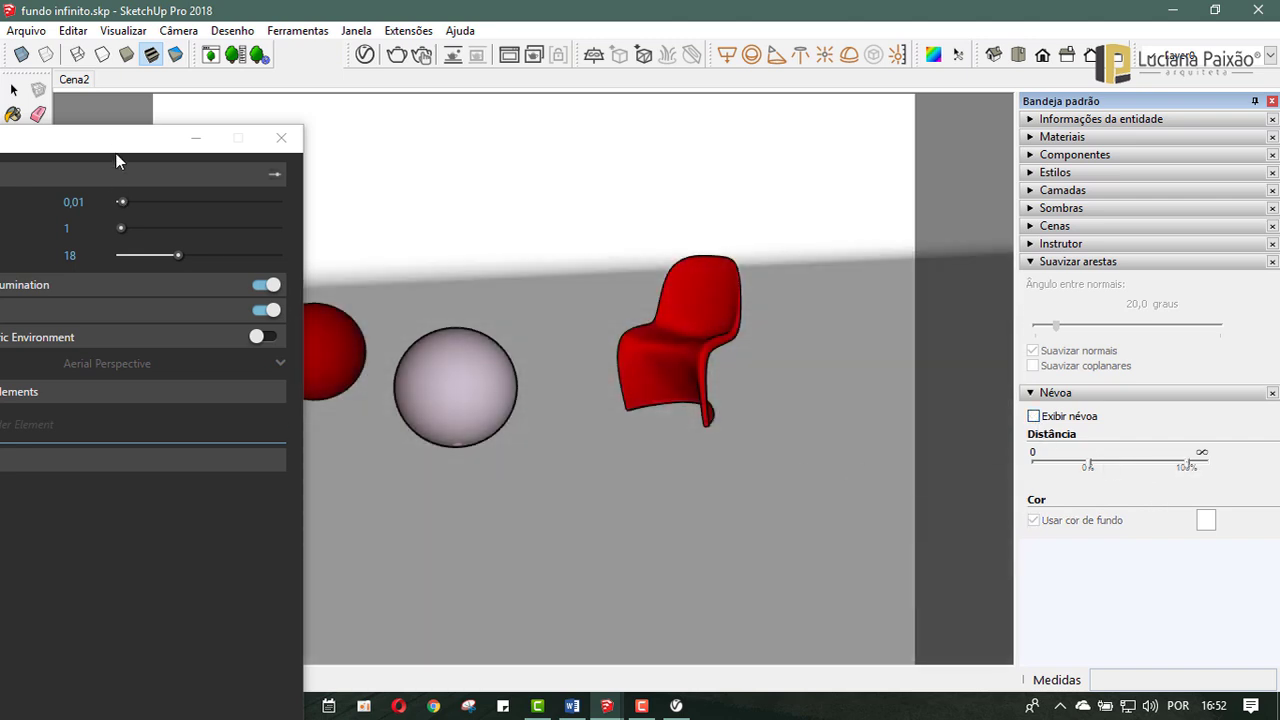
pyautogui.moveTo(100, 143); pyautogui.dragTo(741, 53)
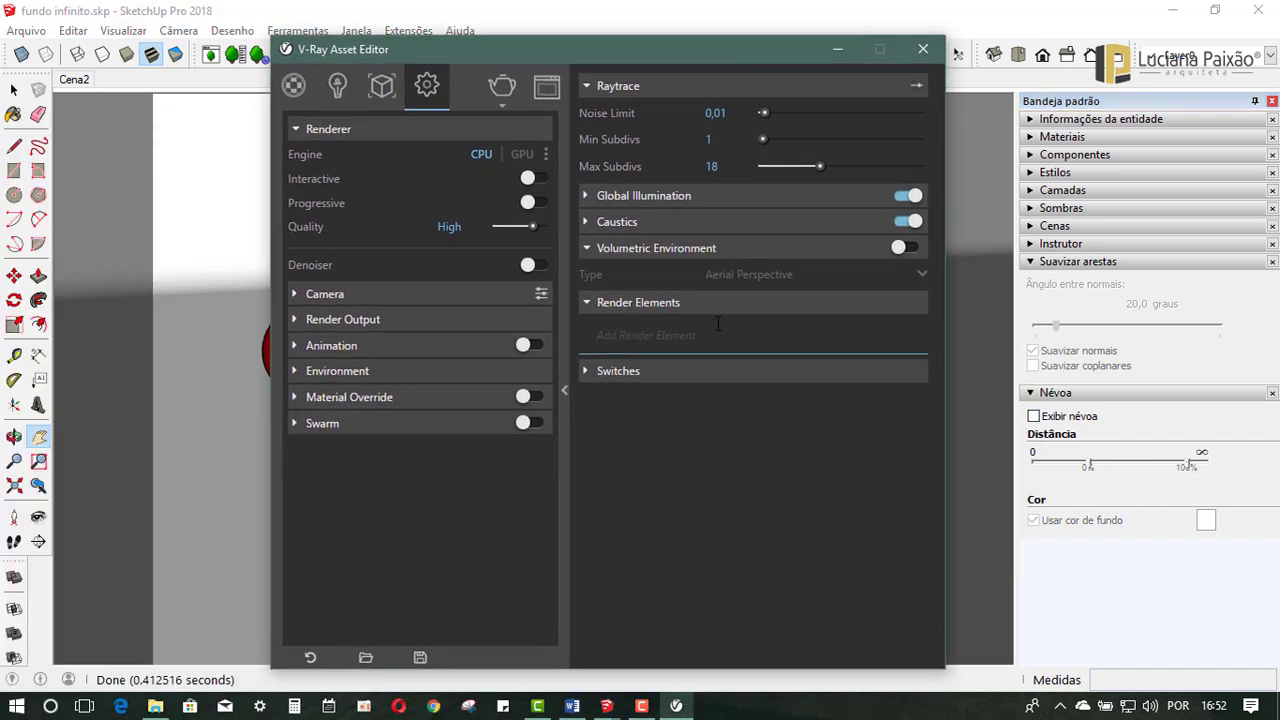
# Step: Shift the Asset Editor left and bring up the list of render elements to add
pyautogui.click(587, 248)
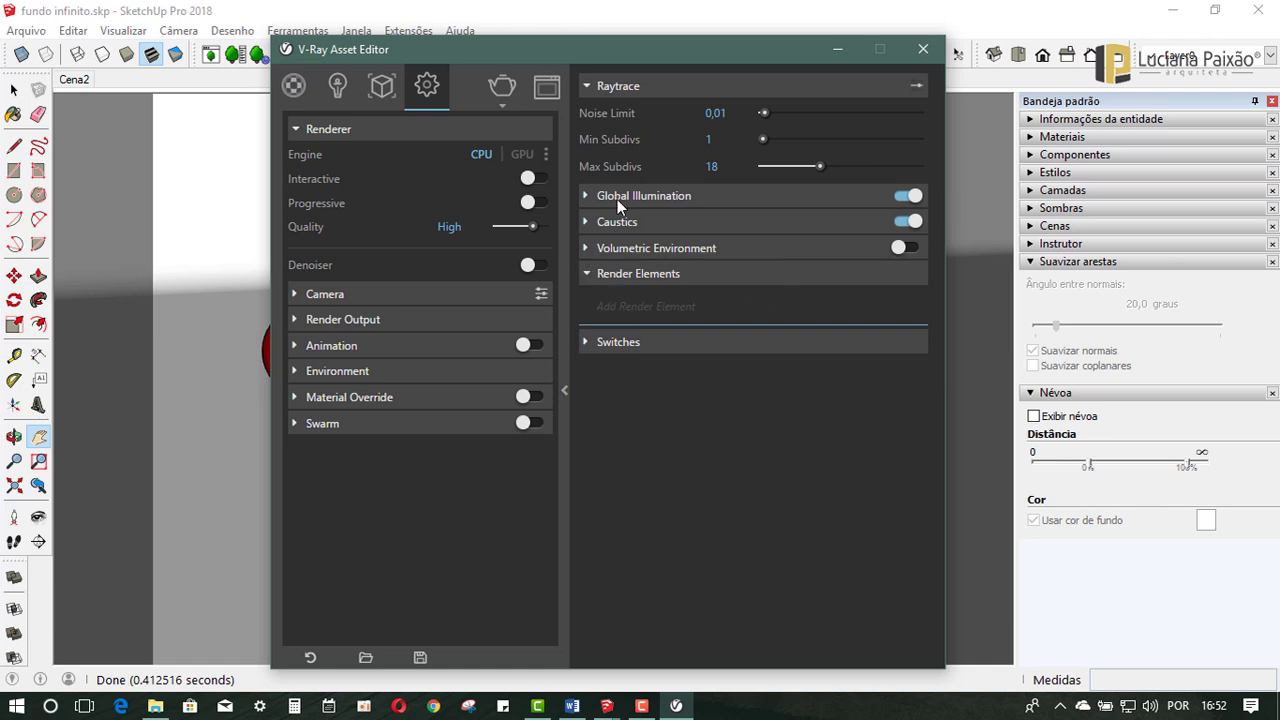
pyautogui.moveTo(713, 52); pyautogui.dragTo(546, 52)
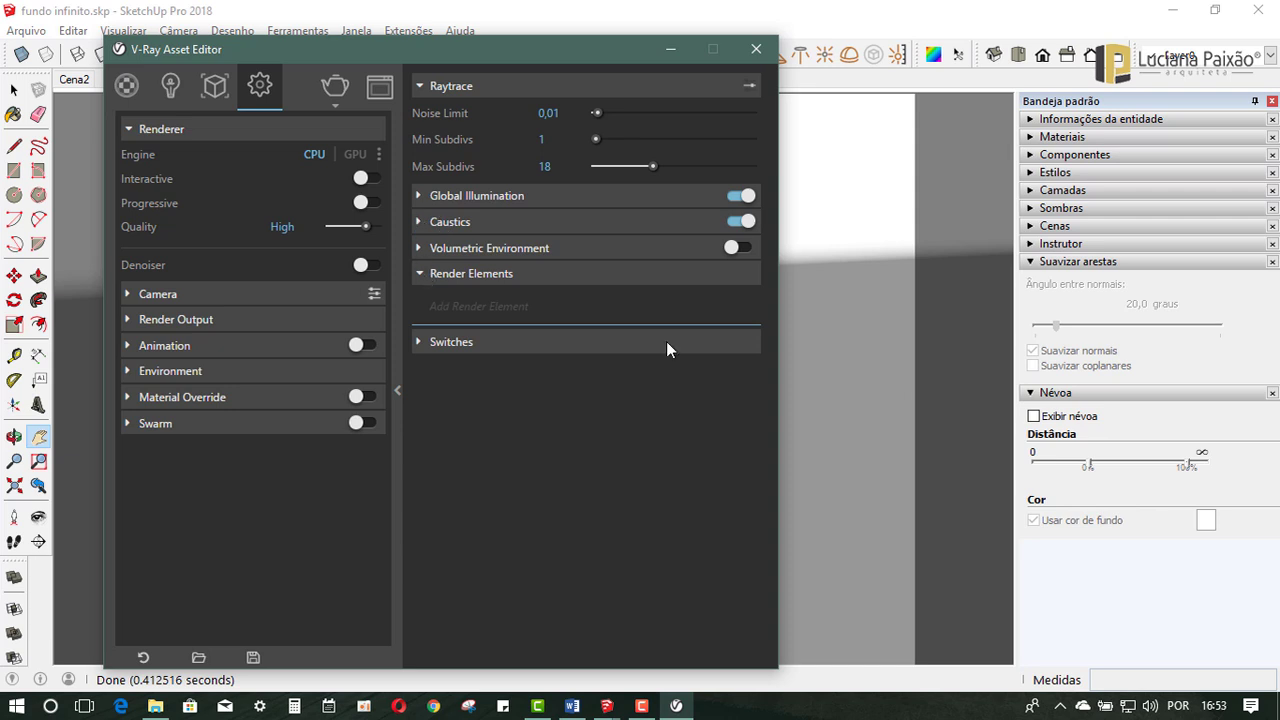
pyautogui.click(419, 250)
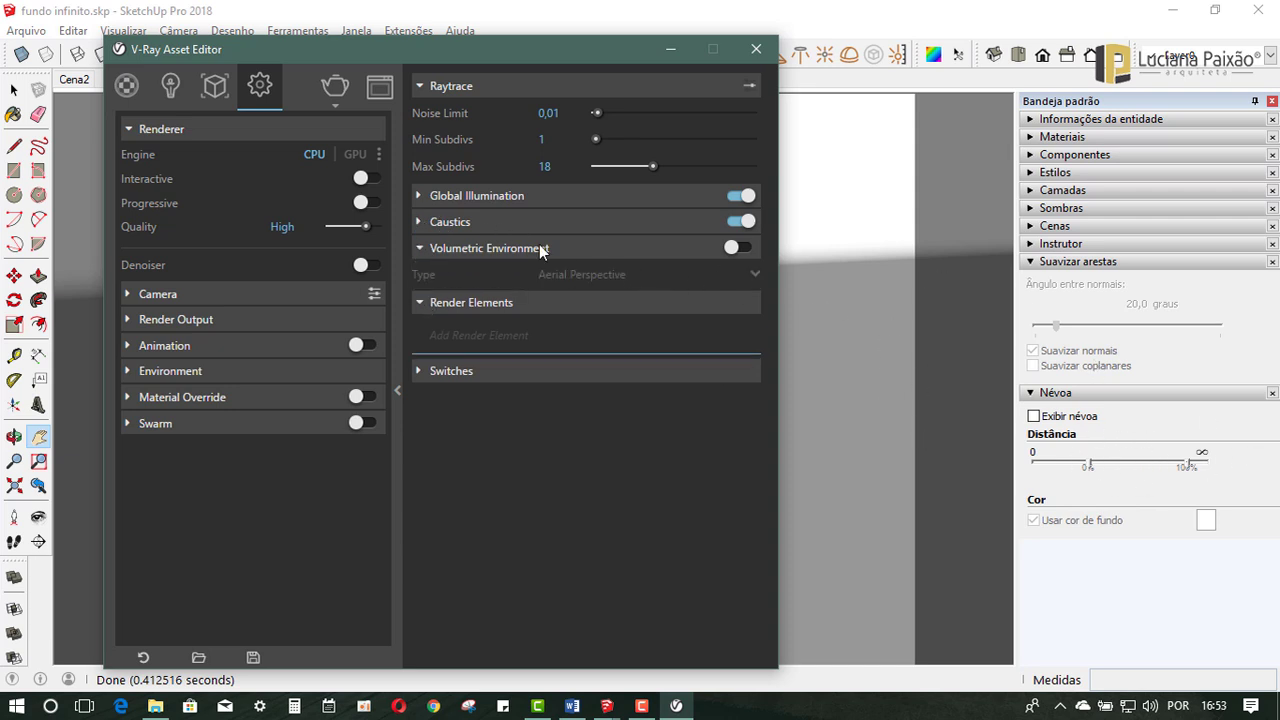
pyautogui.click(438, 338)
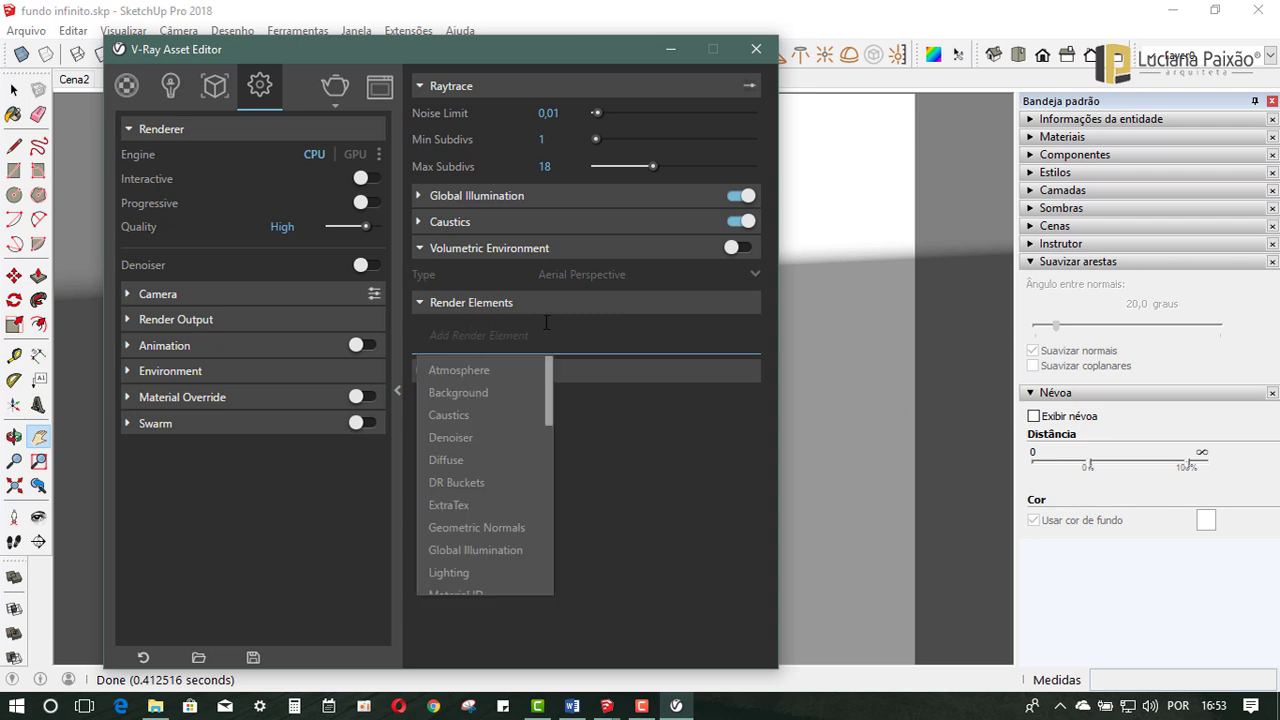
pyautogui.click(510, 305)
pyautogui.click(470, 306)
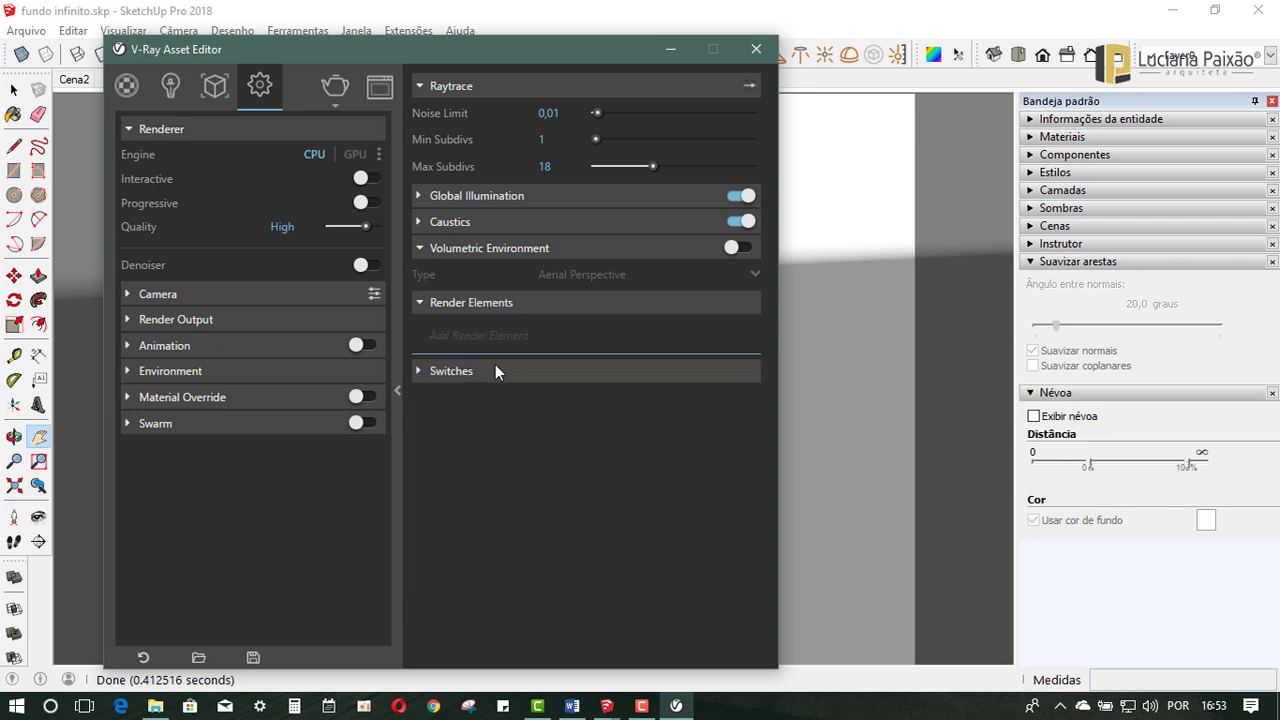
pyautogui.click(462, 338)
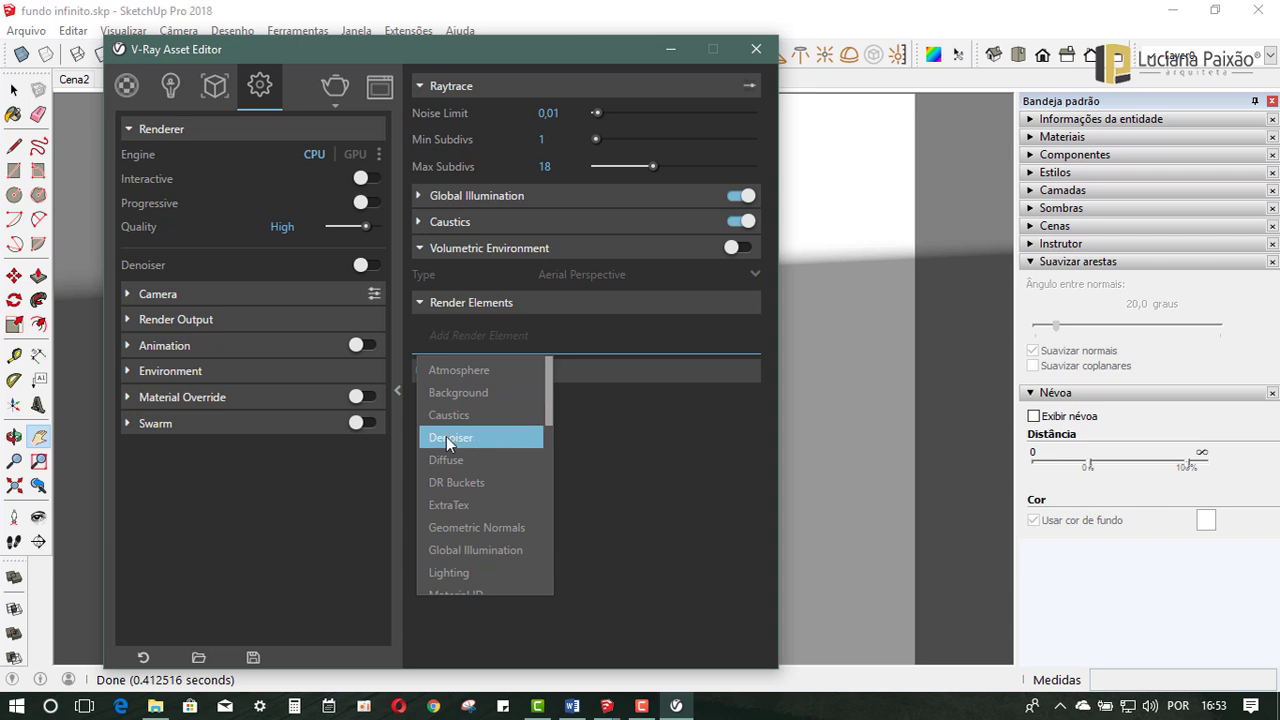
# Step: Add the Denoiser render element and review its Default preset and single-pass RGB-only type
pyautogui.click(471, 439)
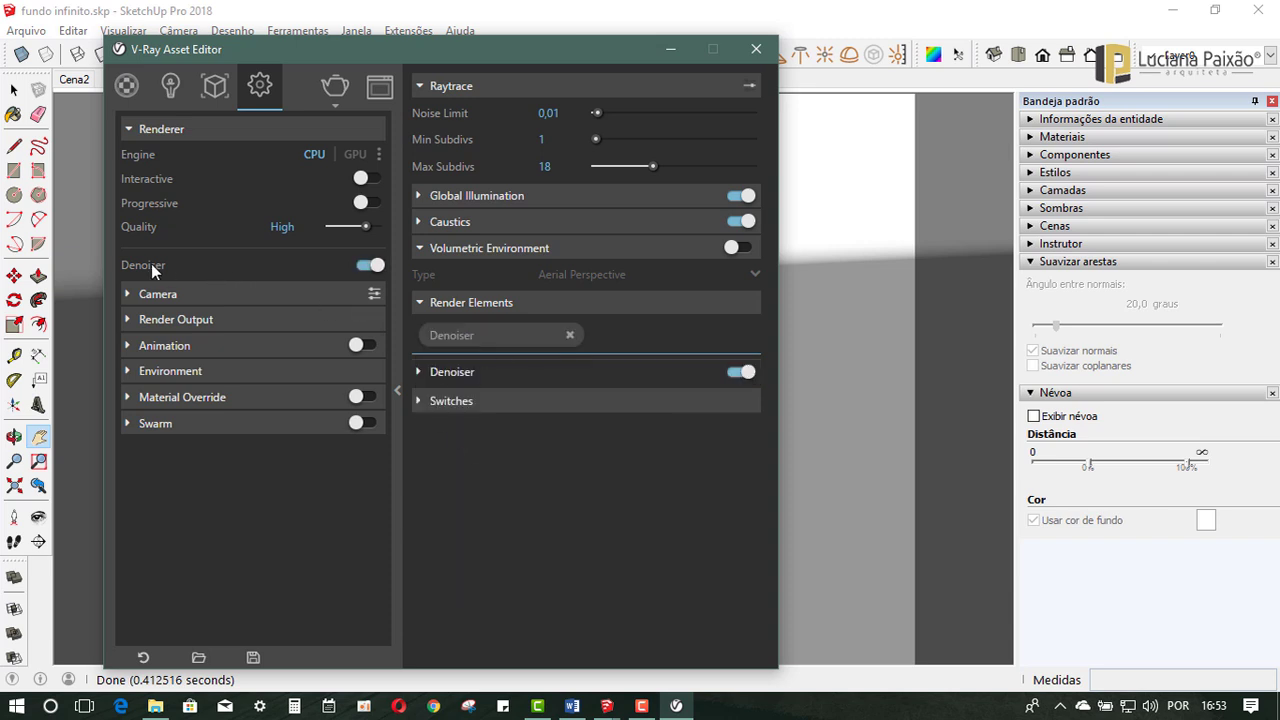
pyautogui.click(366, 268)
pyautogui.click(368, 268)
pyautogui.click(421, 372)
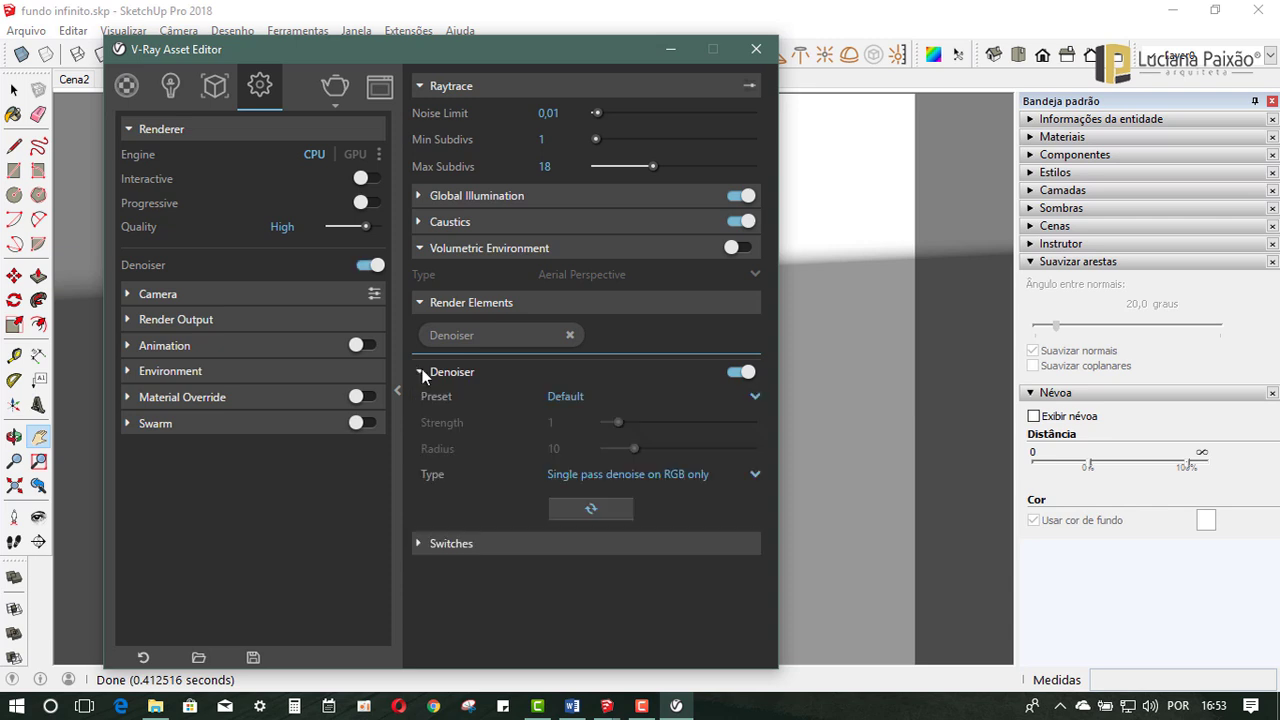
pyautogui.click(590, 397)
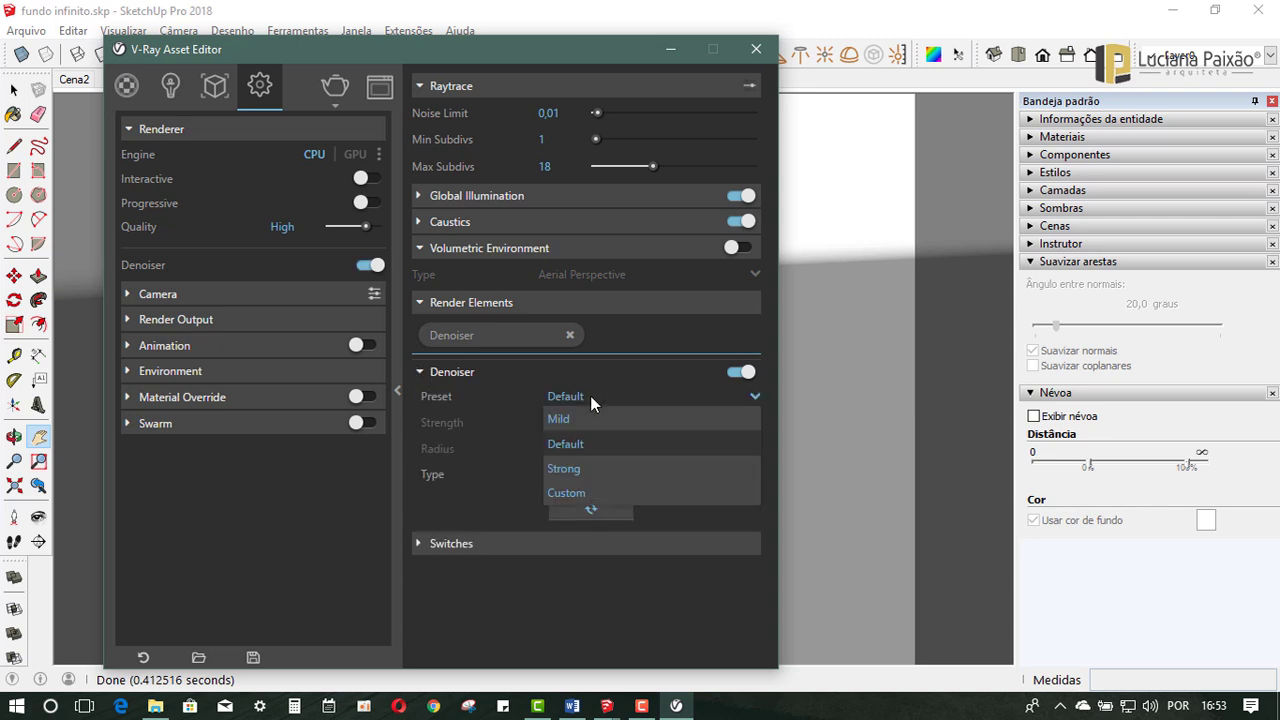
pyautogui.click(590, 396)
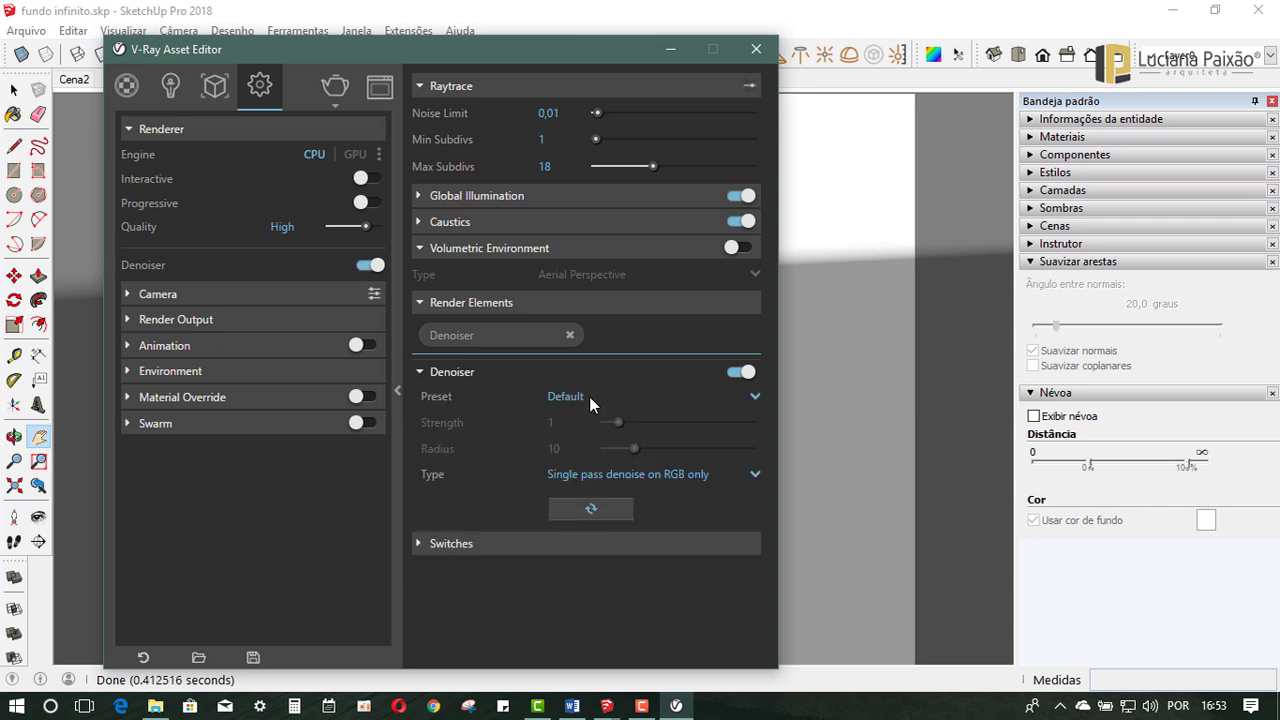
pyautogui.click(582, 475)
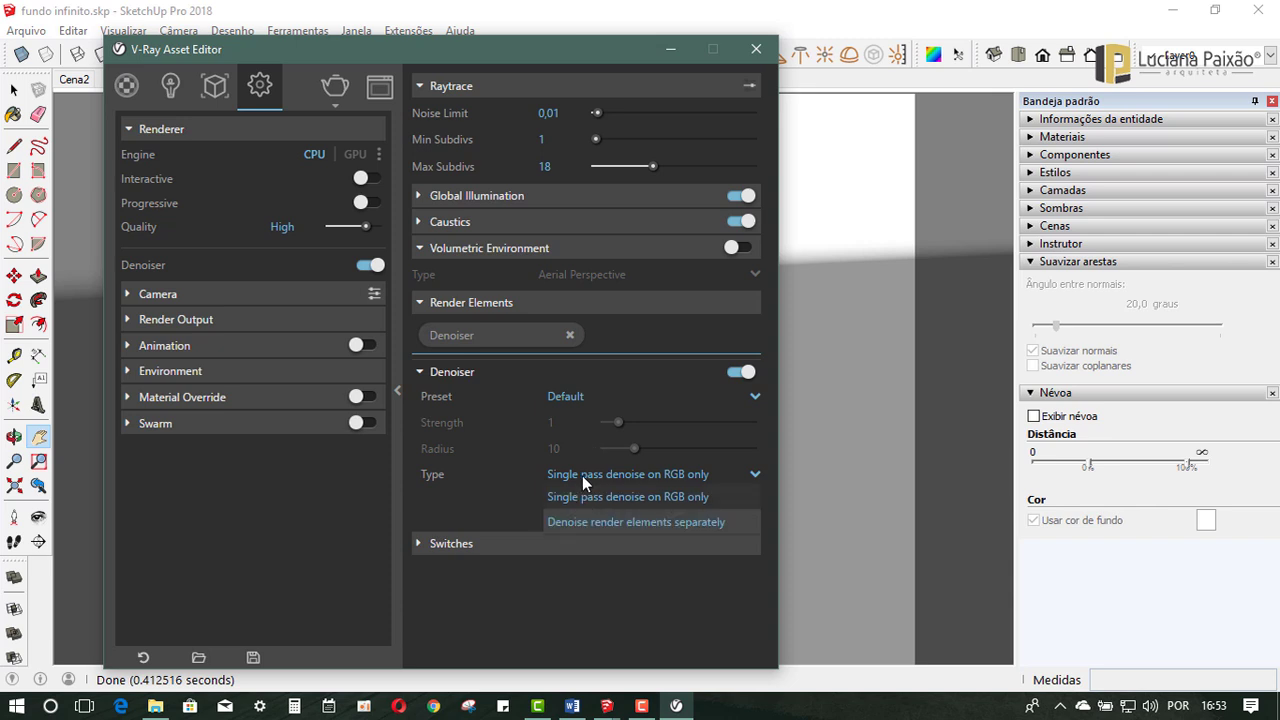
pyautogui.click(582, 475)
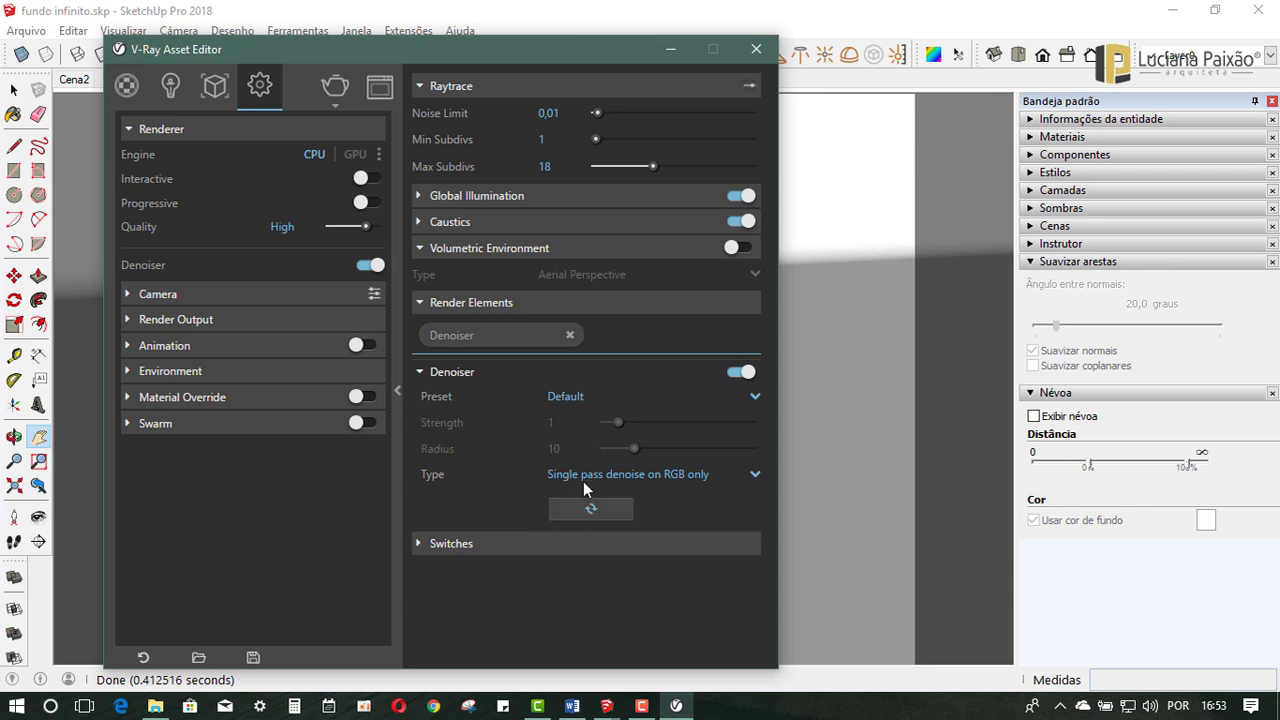
# Step: Delete the Denoiser render element so no render elements remain
pyautogui.click(570, 335)
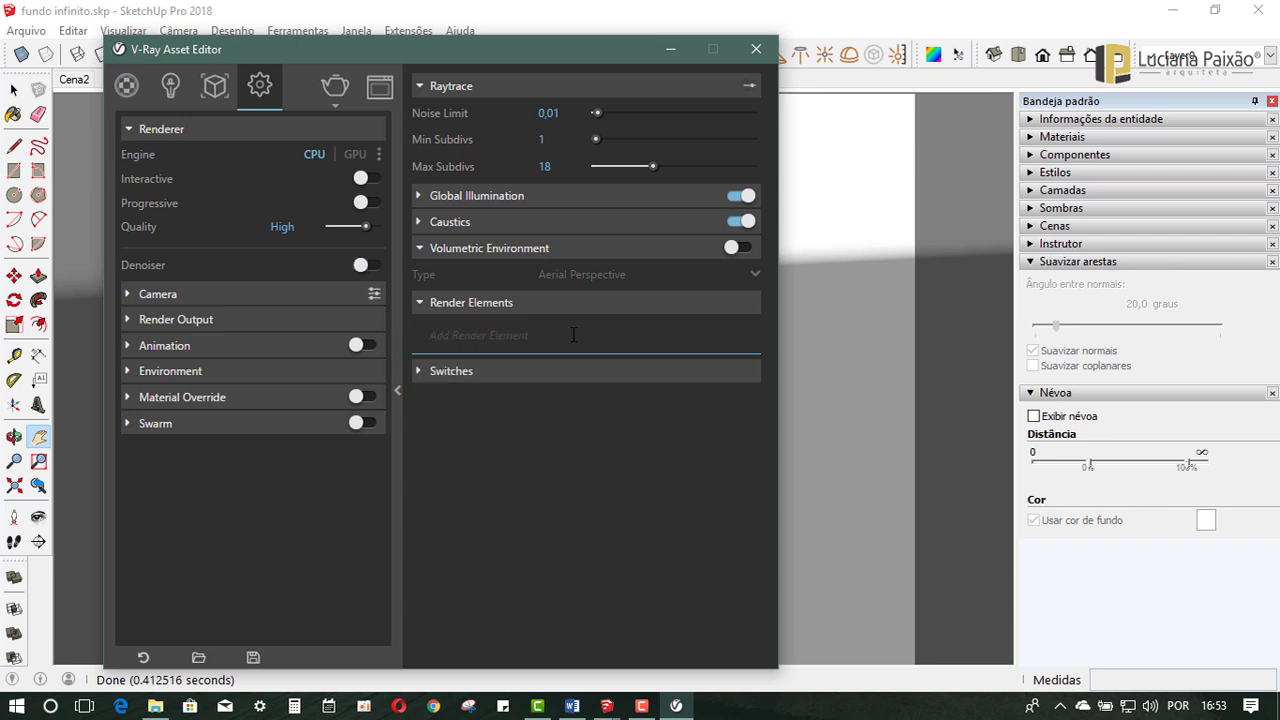
pyautogui.click(420, 302)
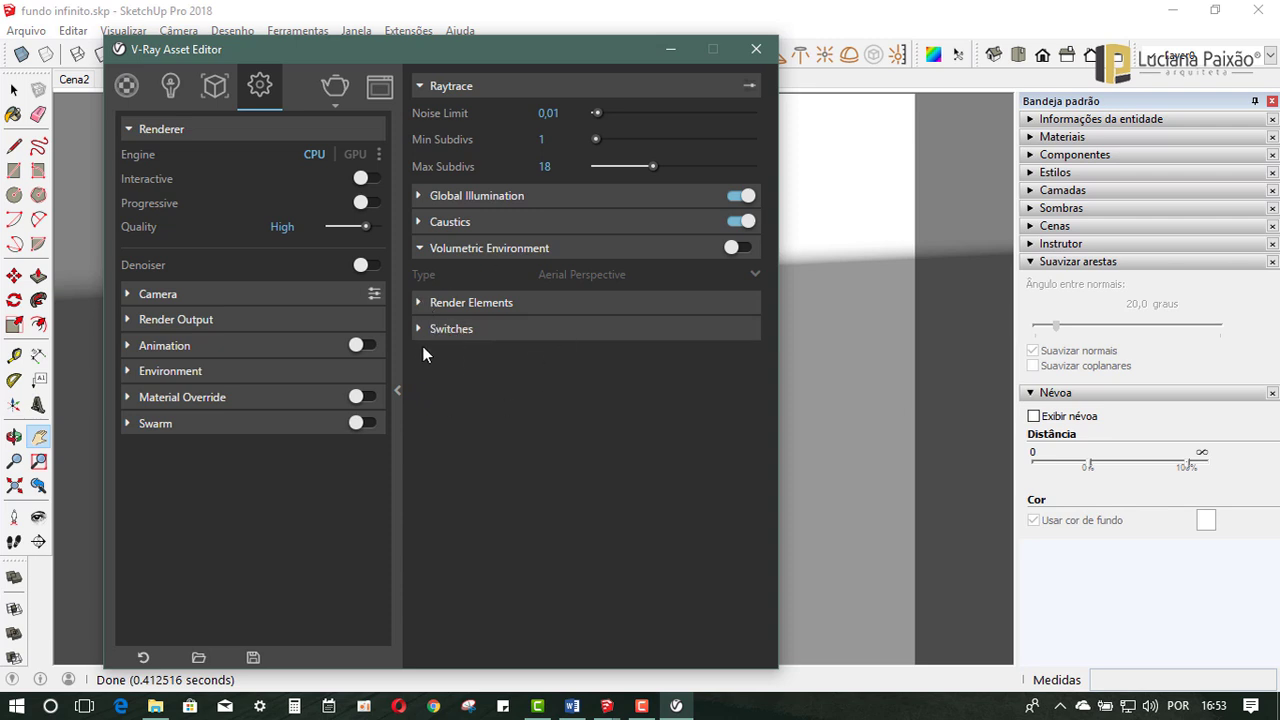
pyautogui.click(421, 330)
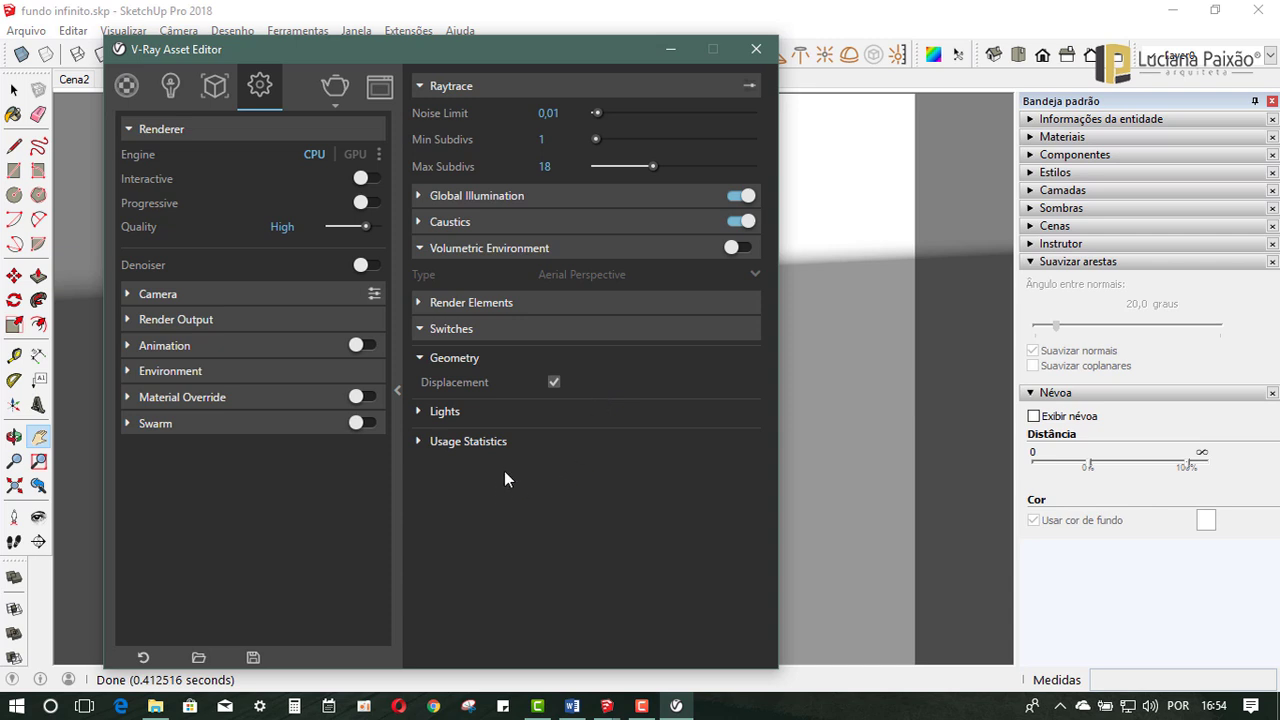
# Step: Tick Hidden Lights under Switches > Lights, keeping Lights and Shadows enabled
pyautogui.click(419, 411)
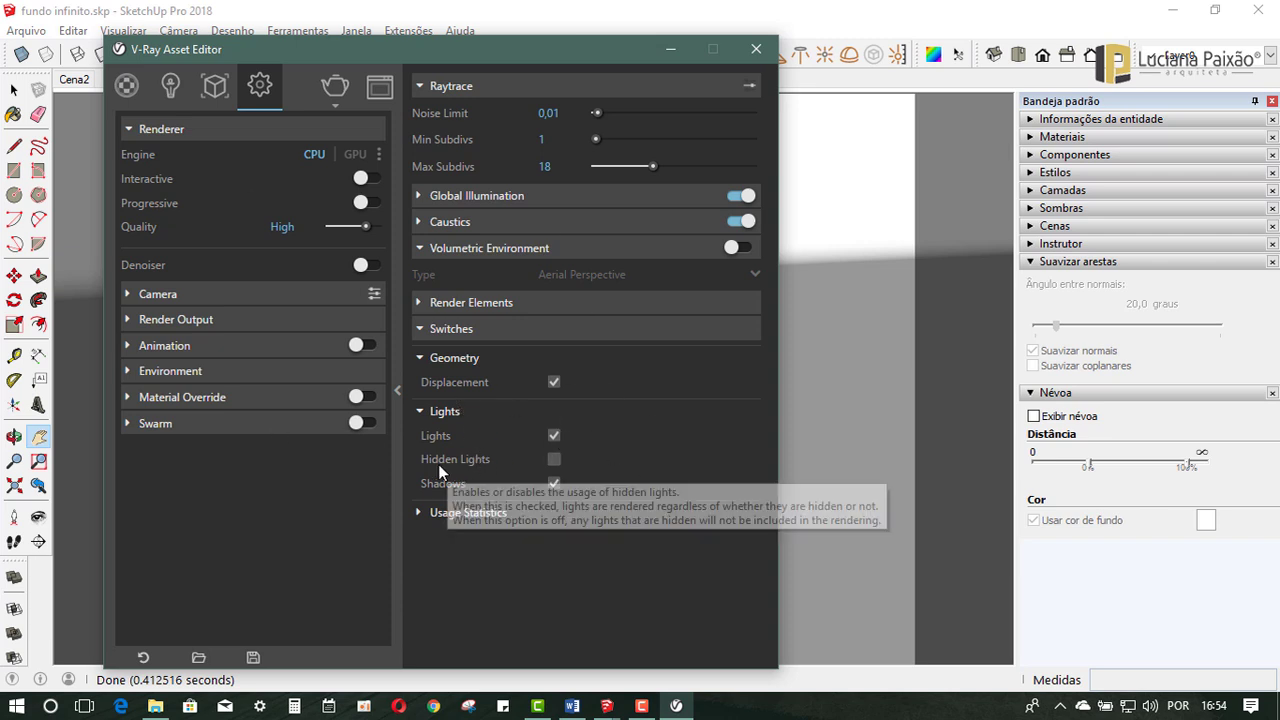
pyautogui.click(554, 459)
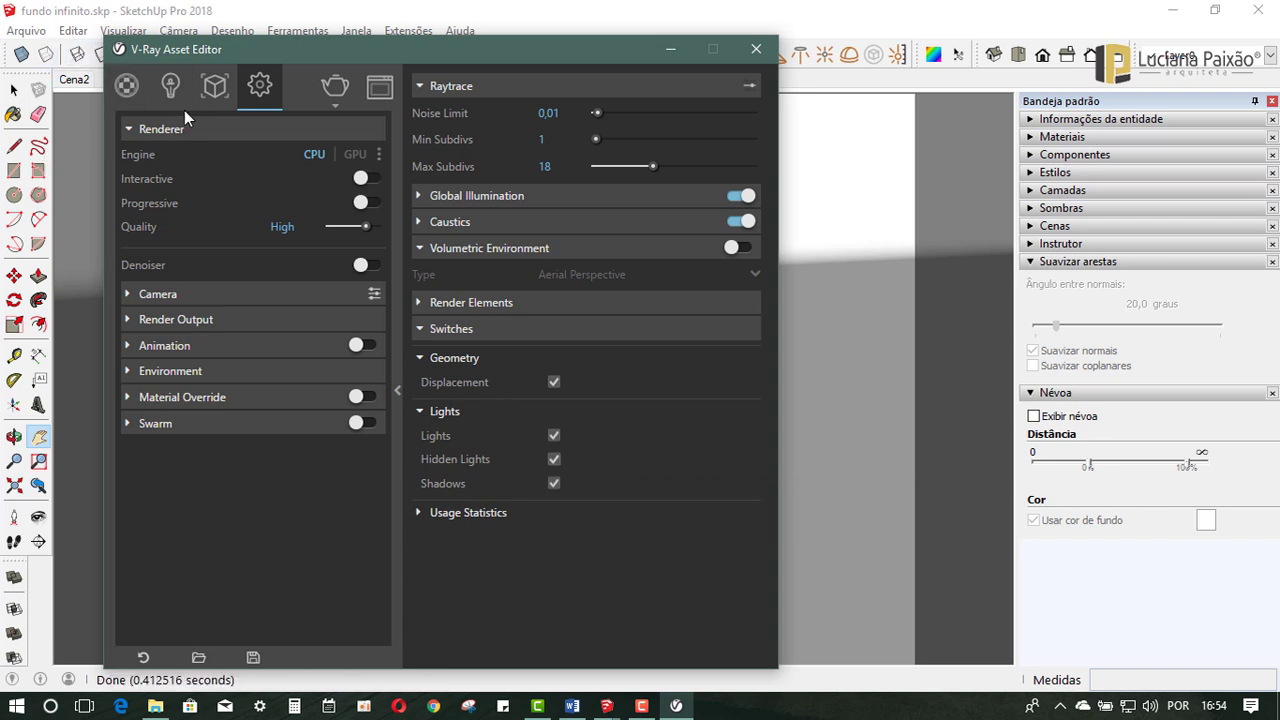
pyautogui.click(172, 88)
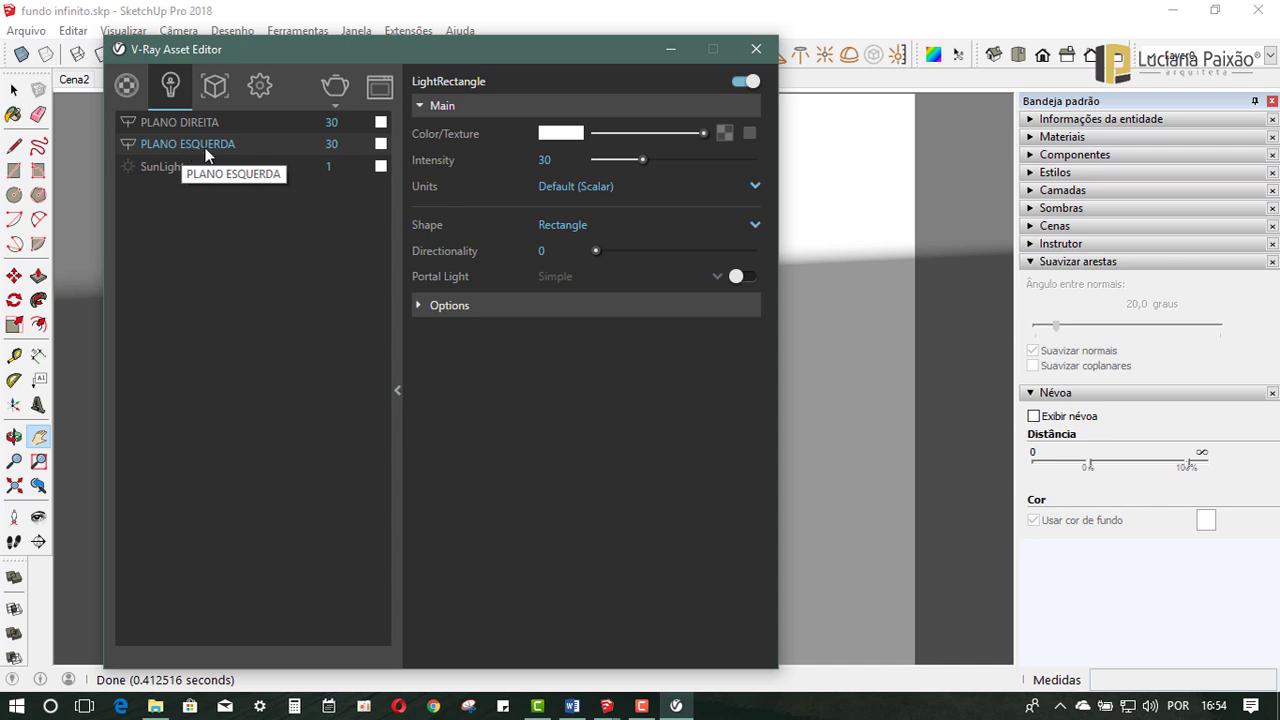
pyautogui.click(259, 86)
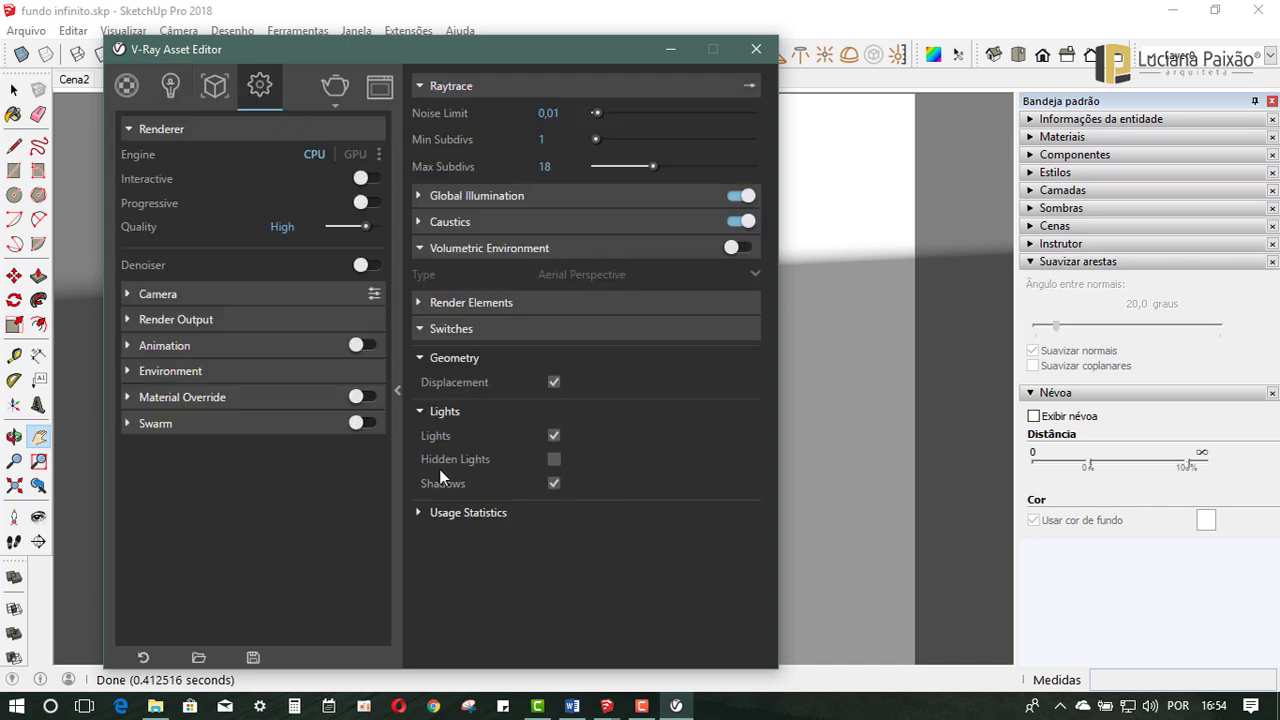
pyautogui.click(553, 461)
pyautogui.click(555, 485)
pyautogui.moveTo(498, 58); pyautogui.dragTo(483, 147)
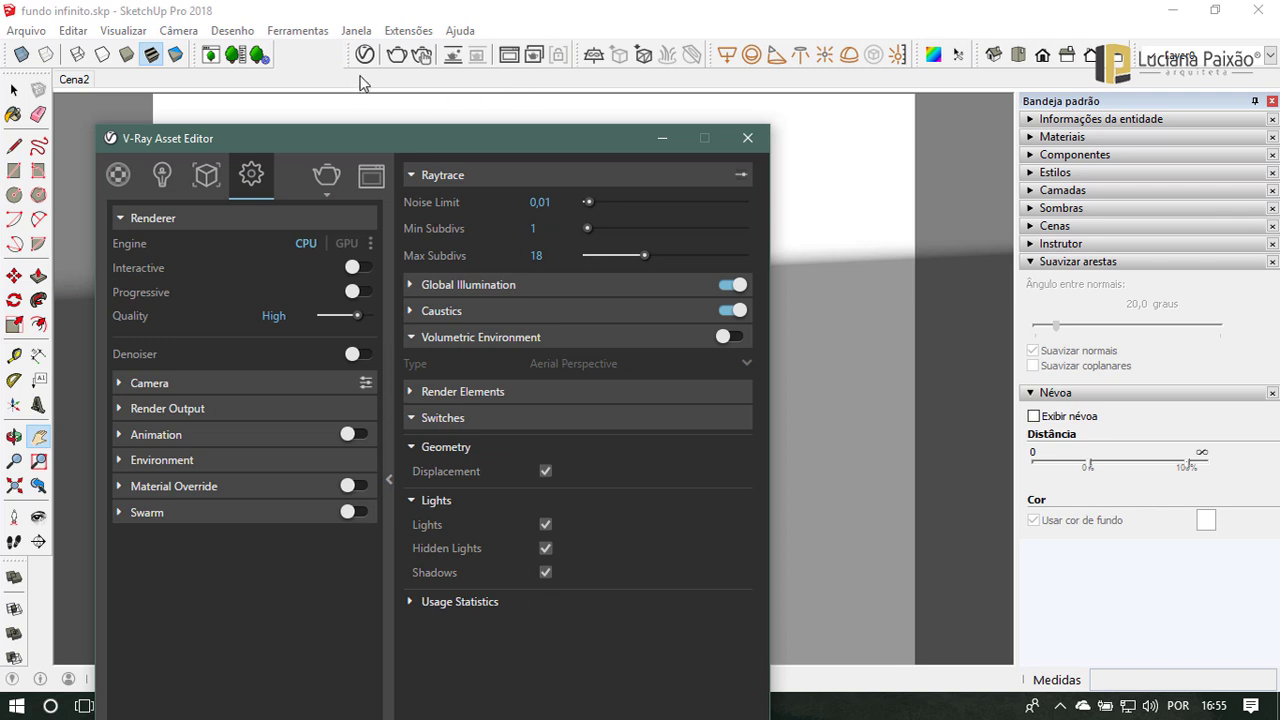
# Step: Render the scene with V-Ray and arrange the 636 × 477 result beside the Asset Editor
pyautogui.click(508, 55)
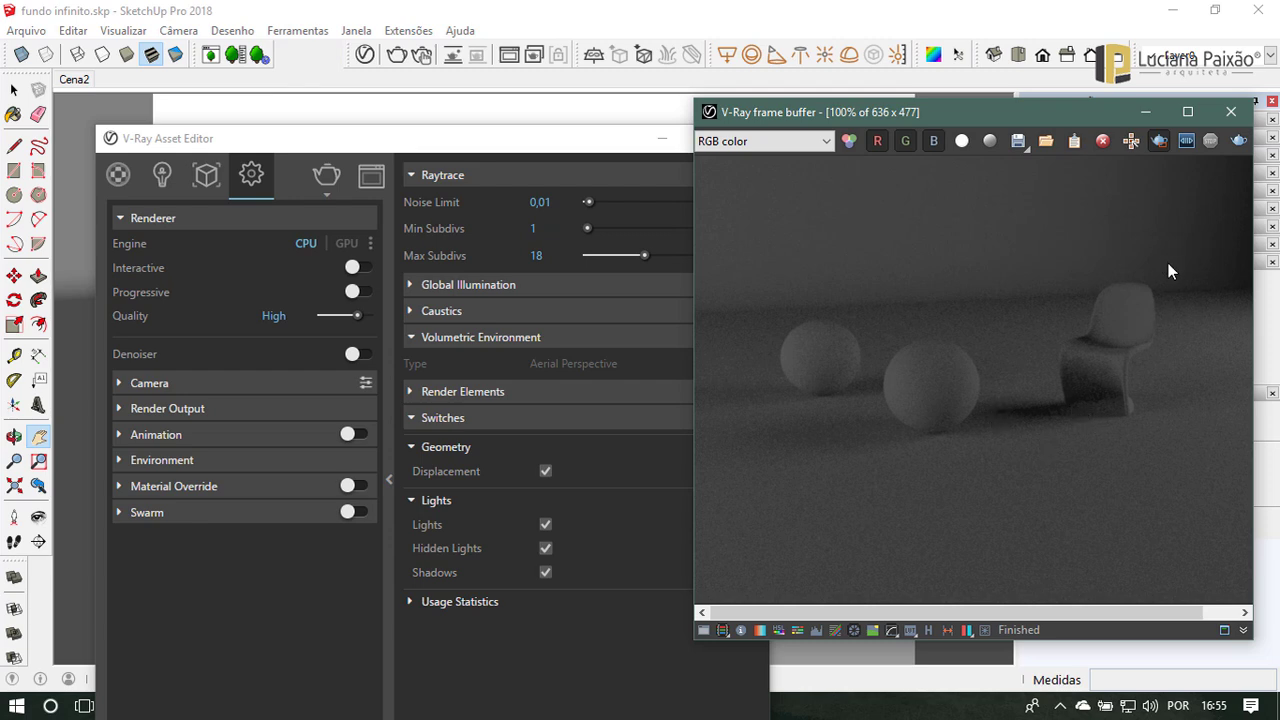
pyautogui.click(545, 573)
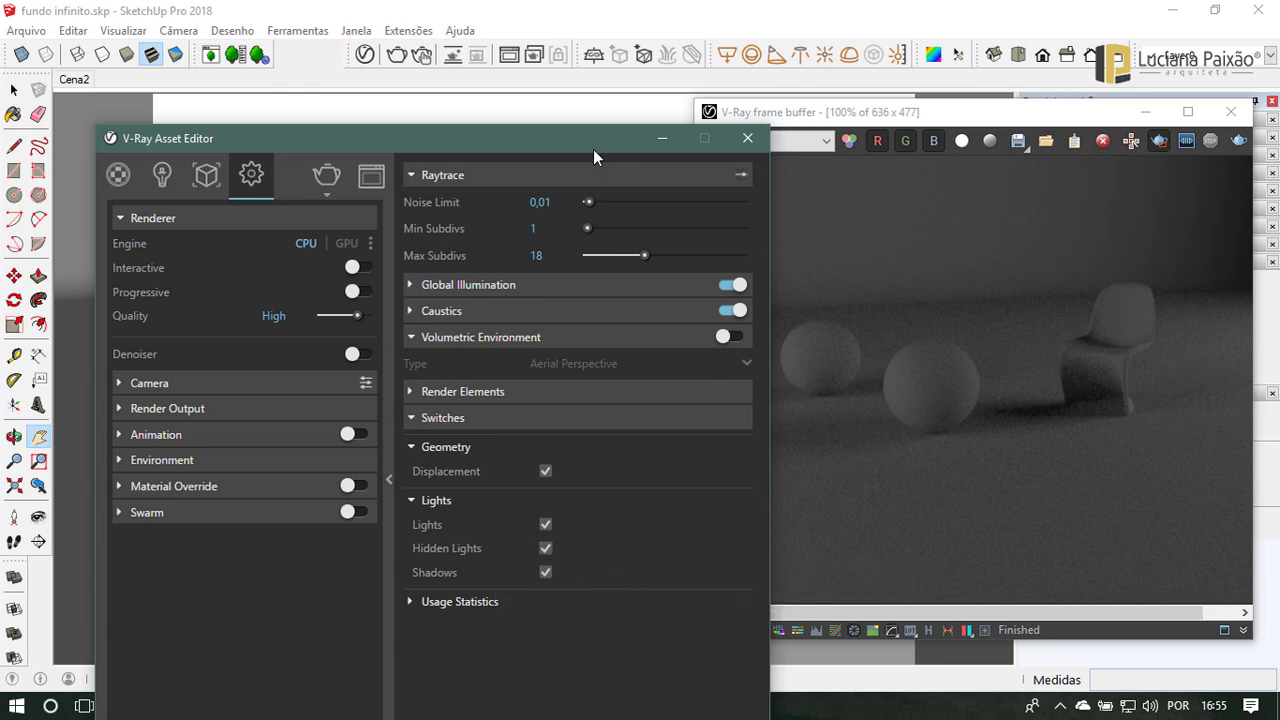
pyautogui.moveTo(591, 140); pyautogui.dragTo(589, 33)
pyautogui.moveTo(895, 114); pyautogui.dragTo(861, 112)
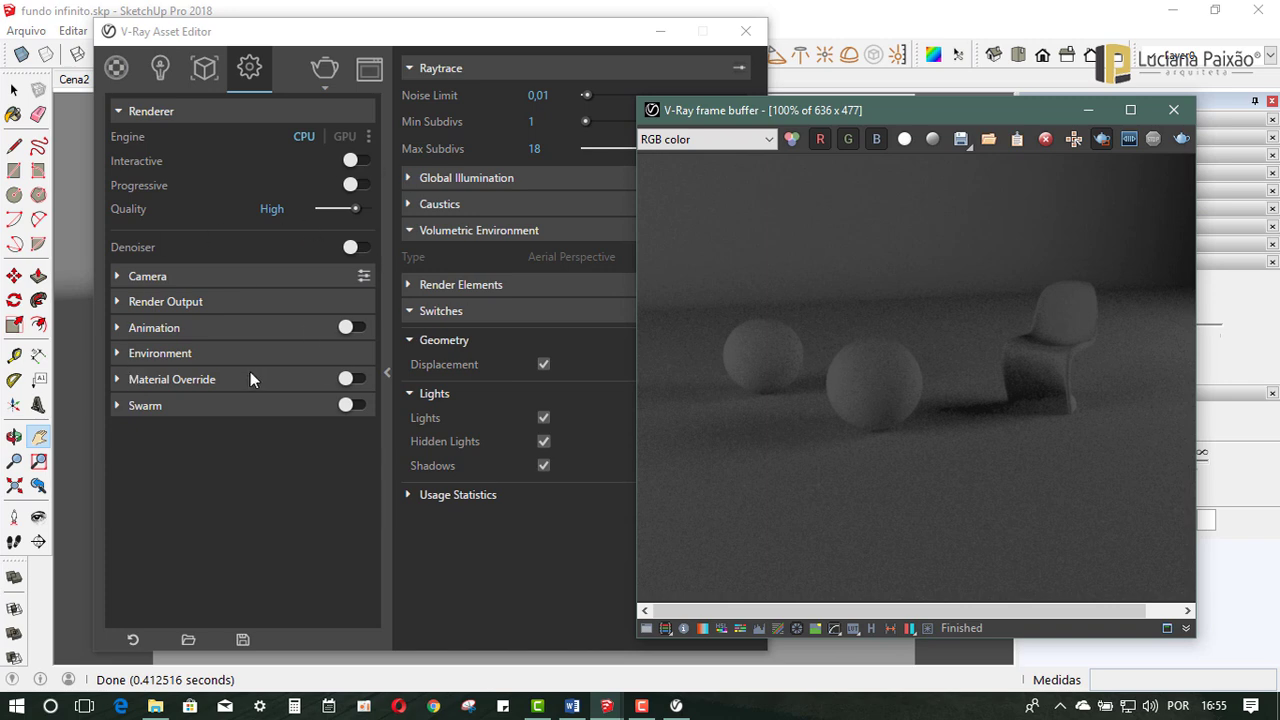
# Step: Look through the Render Output, Camera, Lights, Environment and Material Override settings
pyautogui.click(117, 304)
pyautogui.click(117, 304)
pyautogui.click(117, 304)
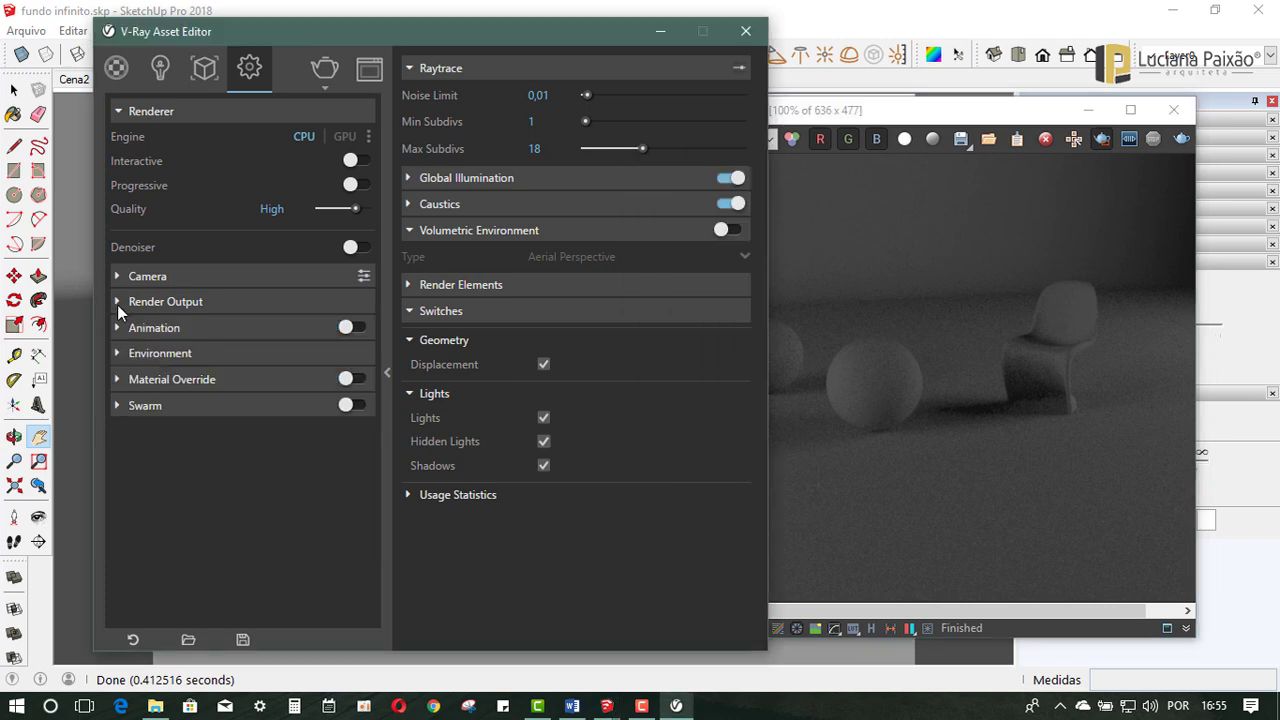
pyautogui.click(117, 280)
pyautogui.click(117, 280)
pyautogui.click(160, 70)
pyautogui.click(251, 69)
pyautogui.click(117, 353)
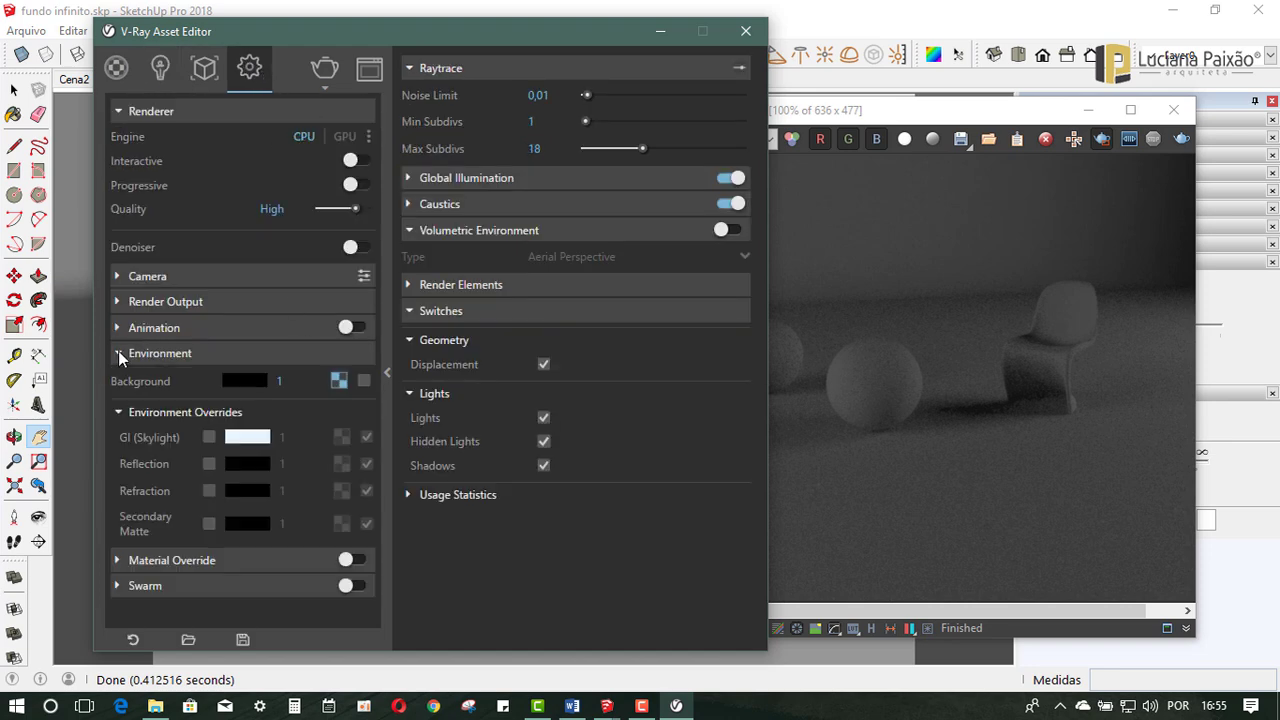
pyautogui.click(117, 353)
pyautogui.click(175, 381)
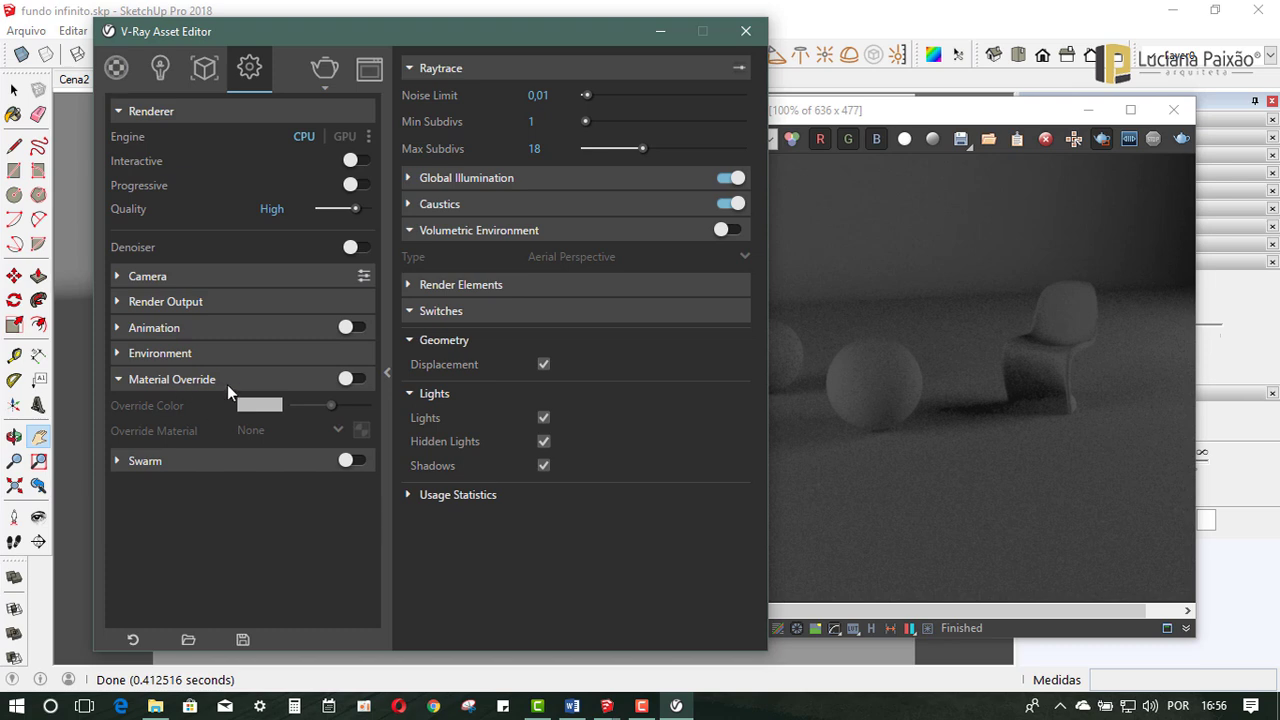
pyautogui.click(350, 379)
pyautogui.click(350, 379)
# Step: Drop quality to Medium, set Max Subdivs to 4 with Noise Limit 0,05, and re-render
pyautogui.moveTo(354, 209); pyautogui.dragTo(334, 209)
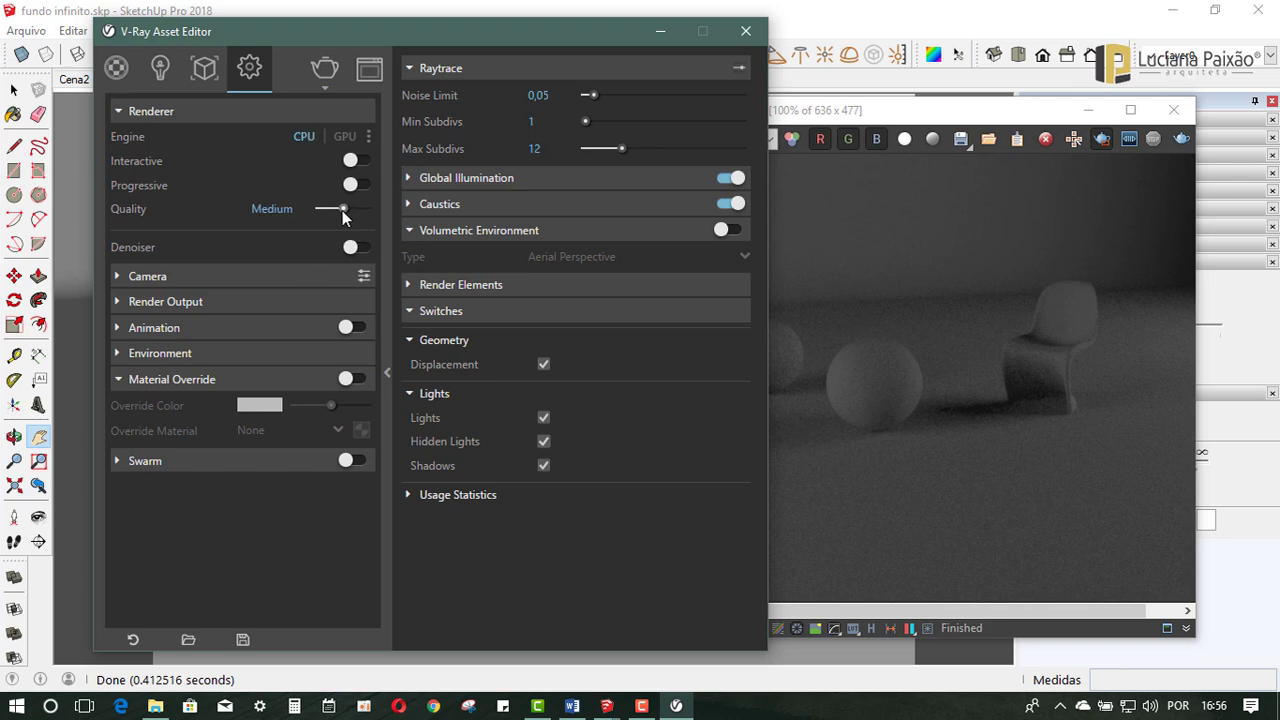
pyautogui.click(336, 210)
pyautogui.doubleClick(535, 148)
pyautogui.write('4')
pyautogui.hotkey('shift', 'Tab')
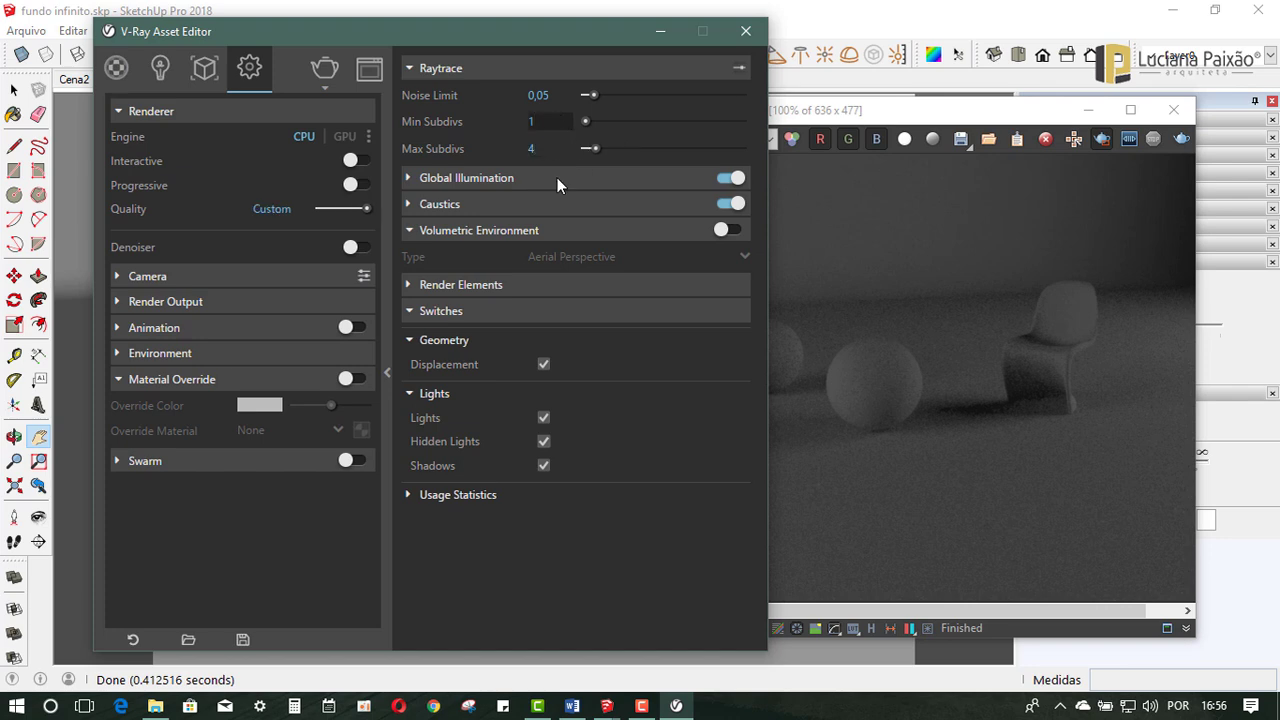
pyautogui.write('1')
pyautogui.click(328, 70)
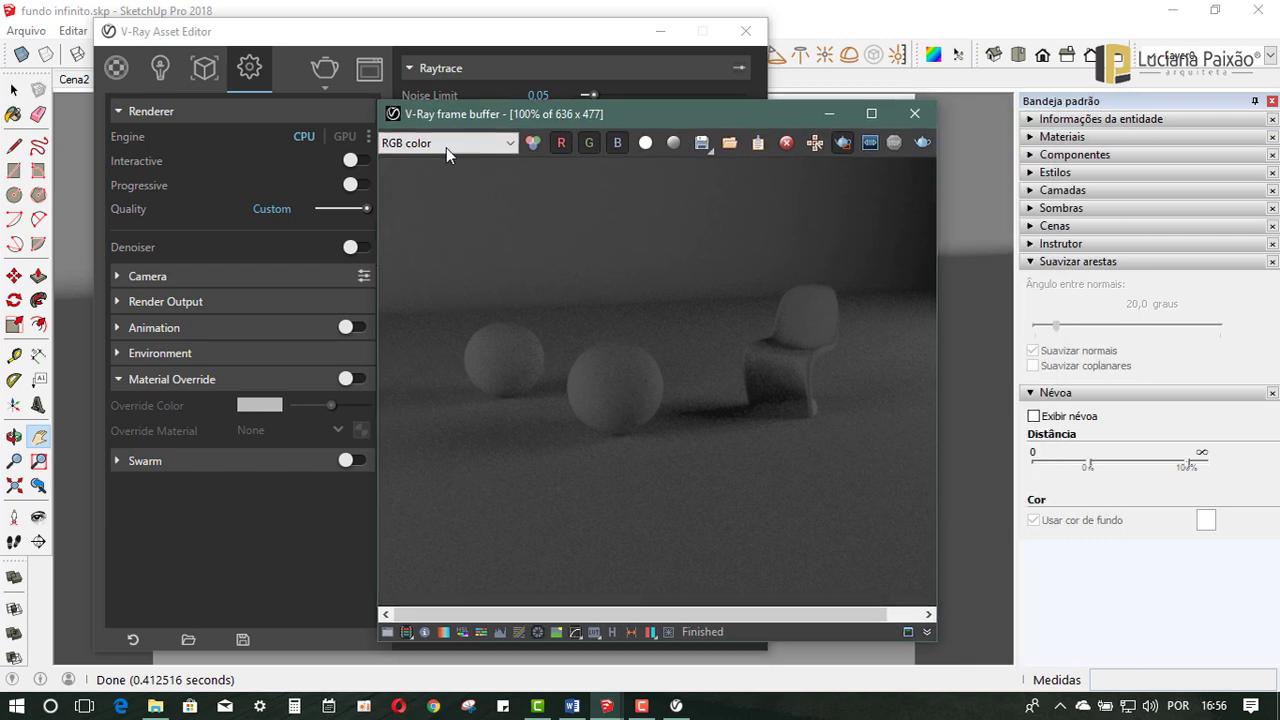
pyautogui.click(325, 69)
pyautogui.click(325, 69)
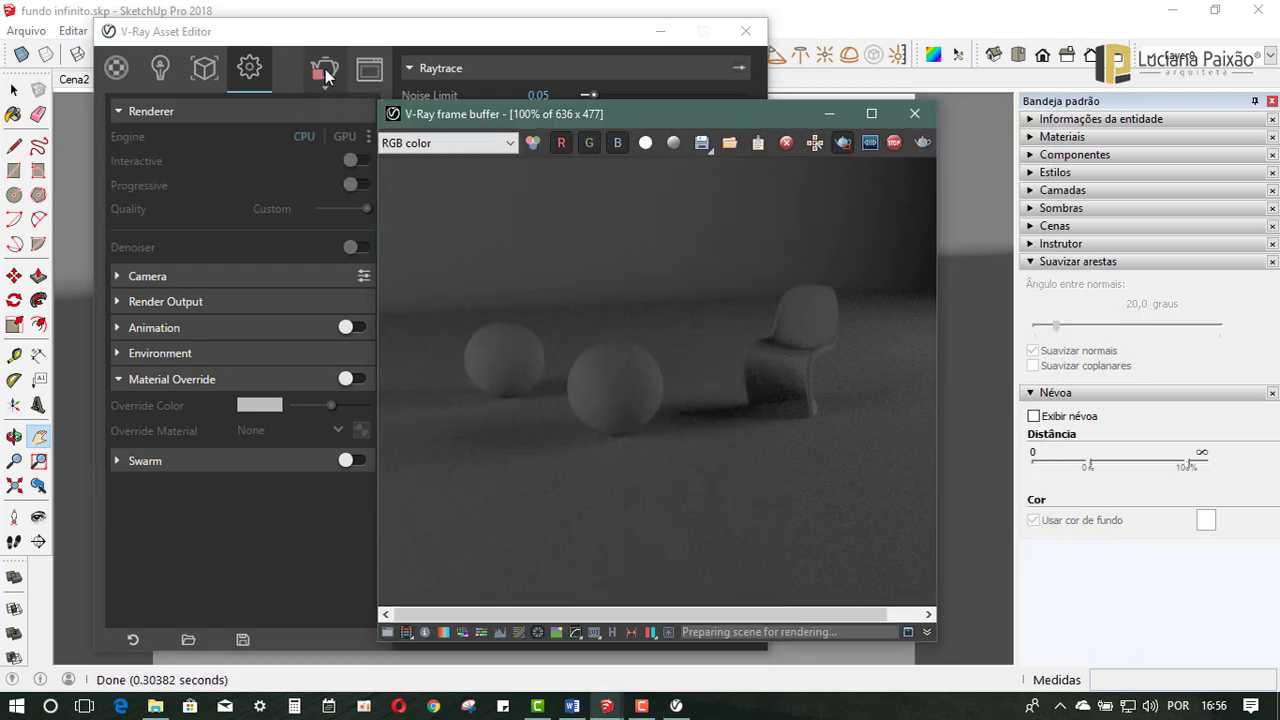